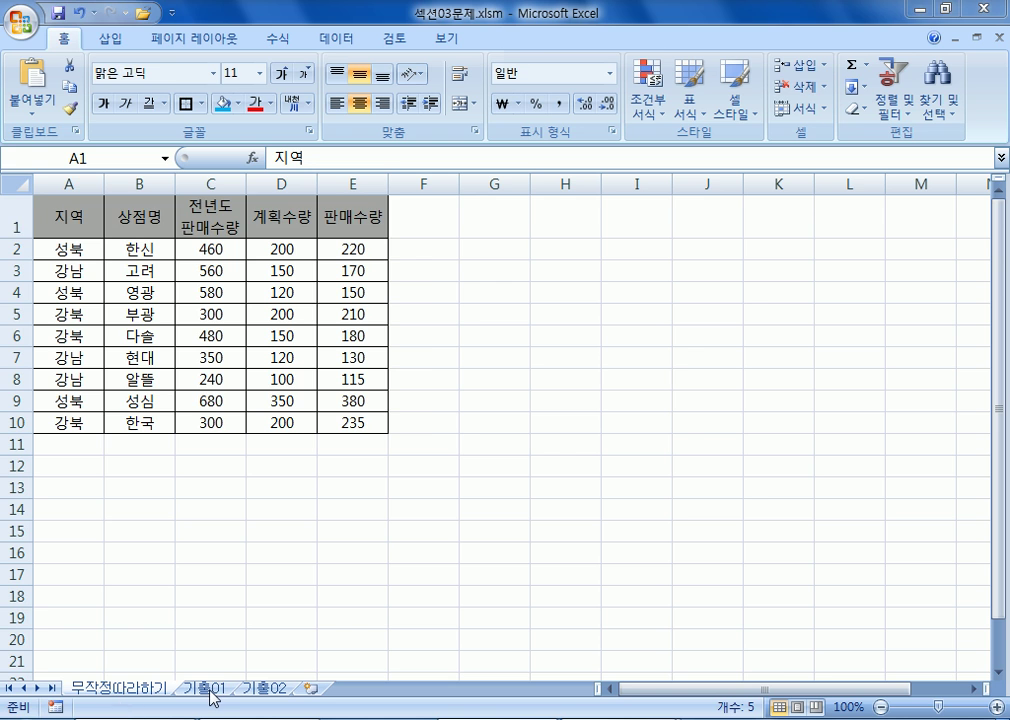
Show the 기출02 sheet, and write the heading "조건부 서식" at the end of the Notepad notes.
left_click(263, 688)
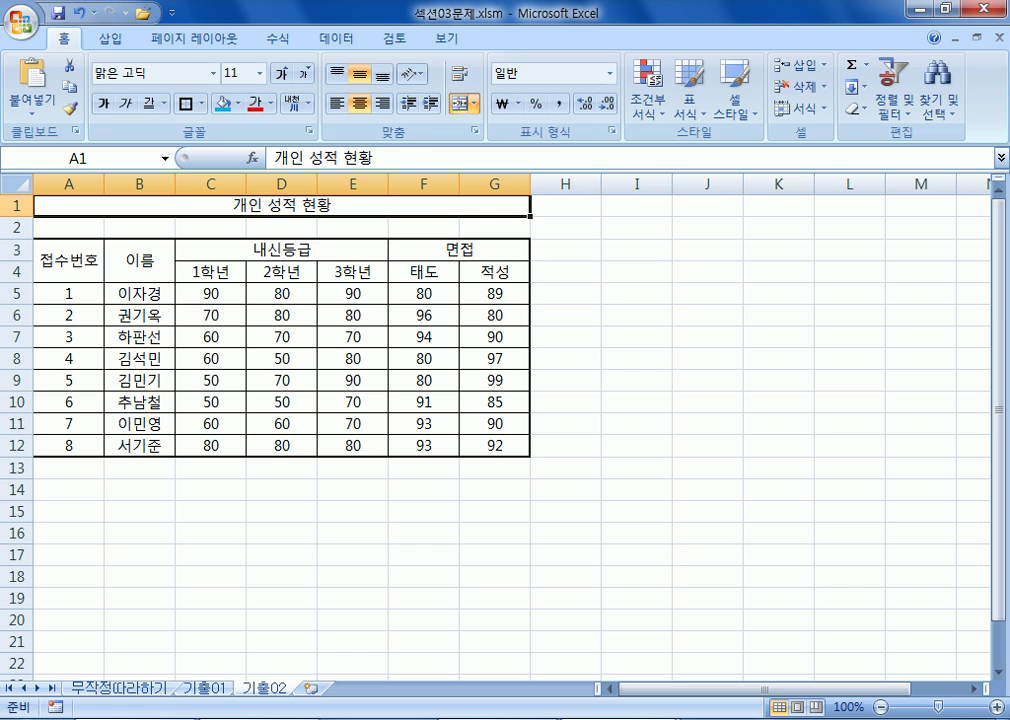
key("alt+Tab")
type("조건부 서")
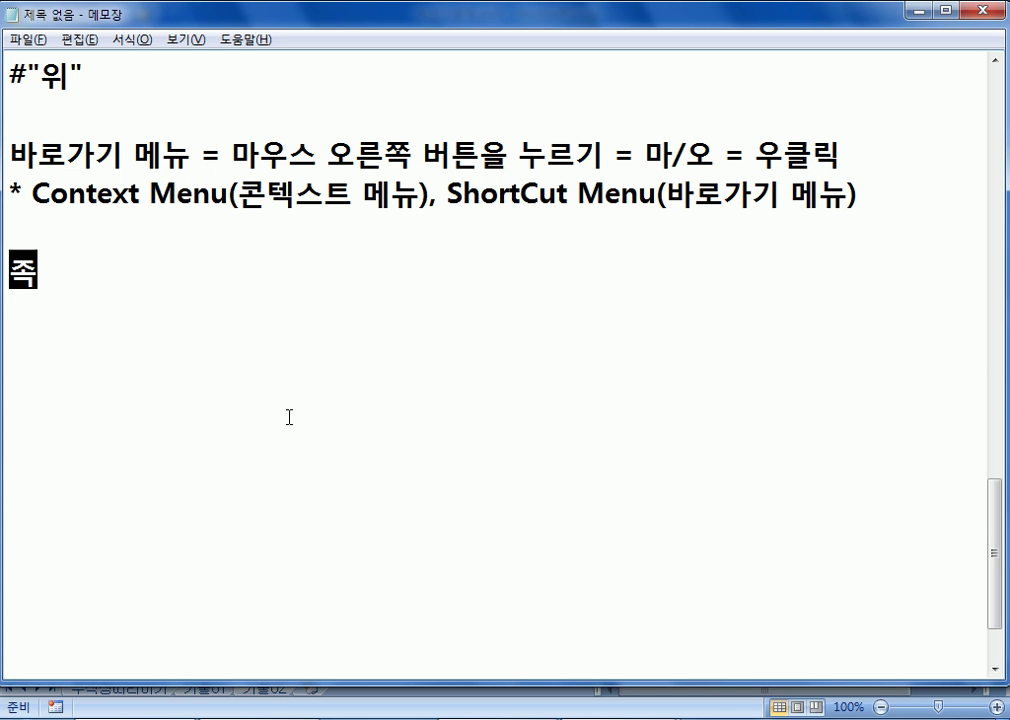
type("식")
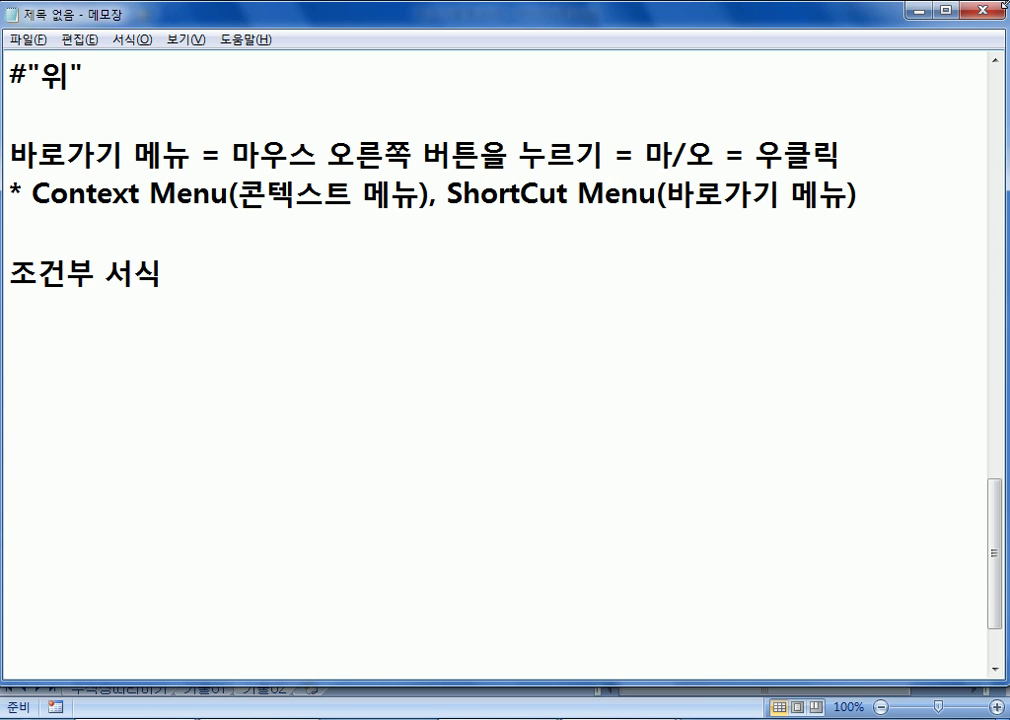
Add the definition ": 조건에 따라서 셀값이 보이는 상태가 달라지는 경우" after the 조건부 서식 heading and start a new line.
key("alt+Tab")
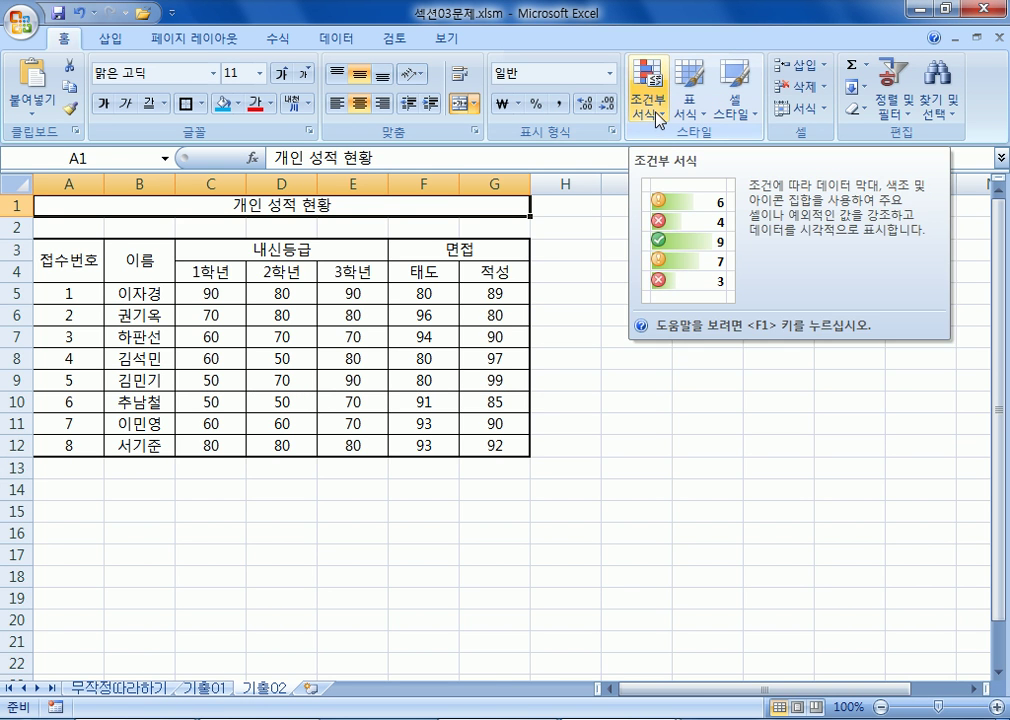
key("alt+Tab")
type(": ")
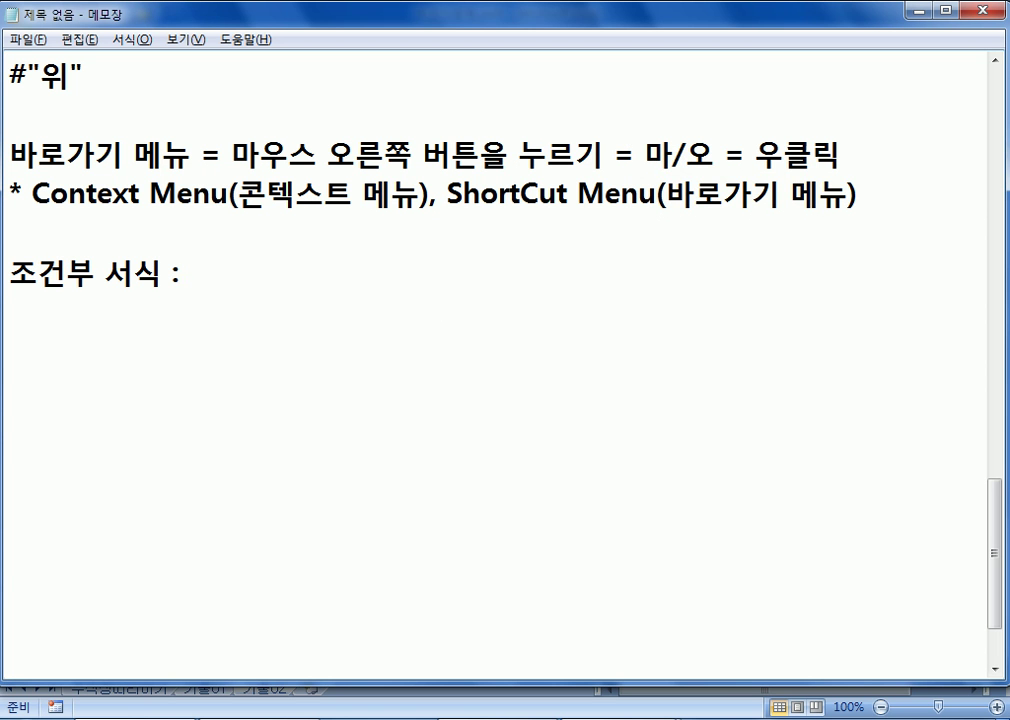
type("조건에 따라서")
type(" 셀")
type("값이 보")
type("여ㅈ")
key("BackSpace")
key("BackSpace")
type("ㅣㅈ")
key("BackSpace")
key("BackSpace")
type("ㅣ는 ㅂ")
key("BackSpace")
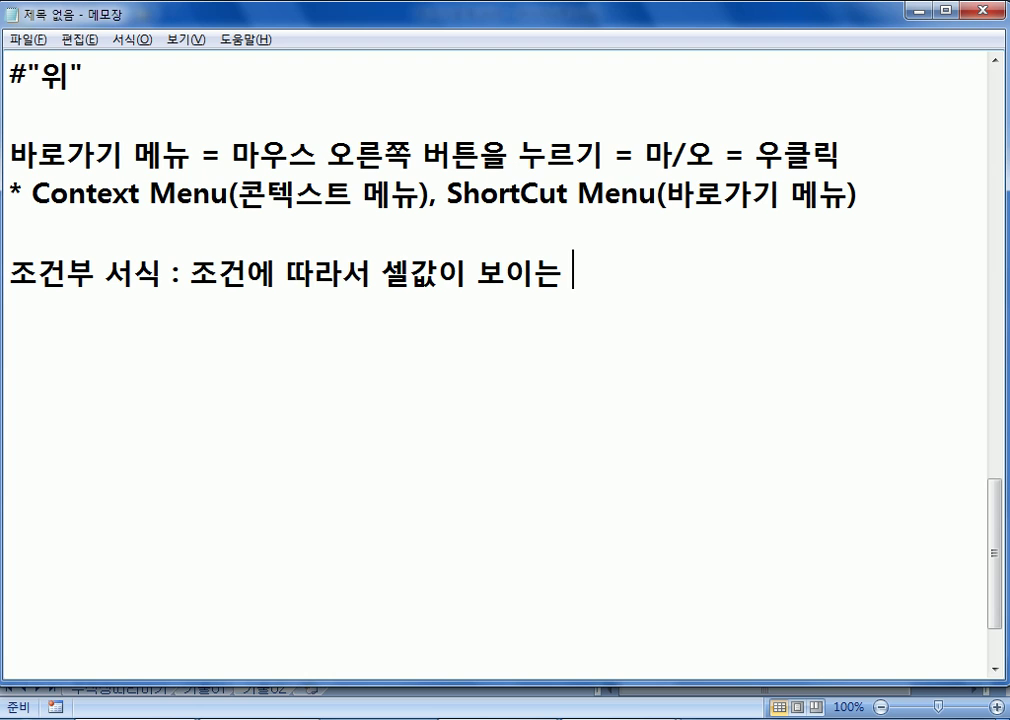
type("상태로")
key("BackSpace")
key("BackSpace")
type("가 달")
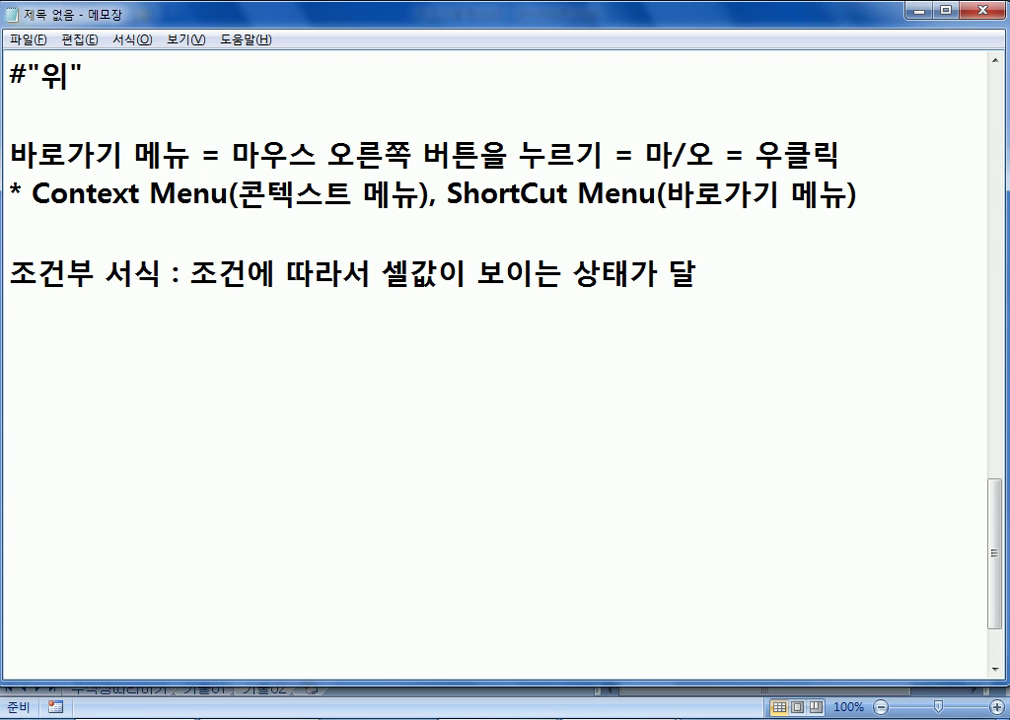
type("라진")
type("는 경우")
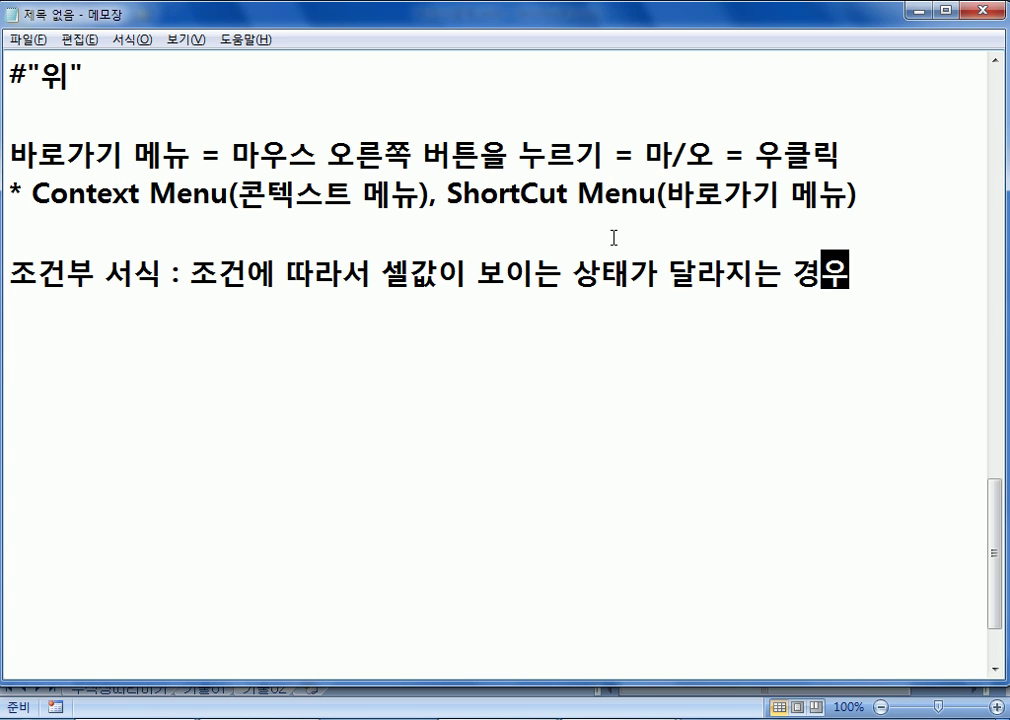
key("Return")
Switch back to Excel and select the score cells C5:G12 on the 기출02 sheet.
key("alt+Tab")
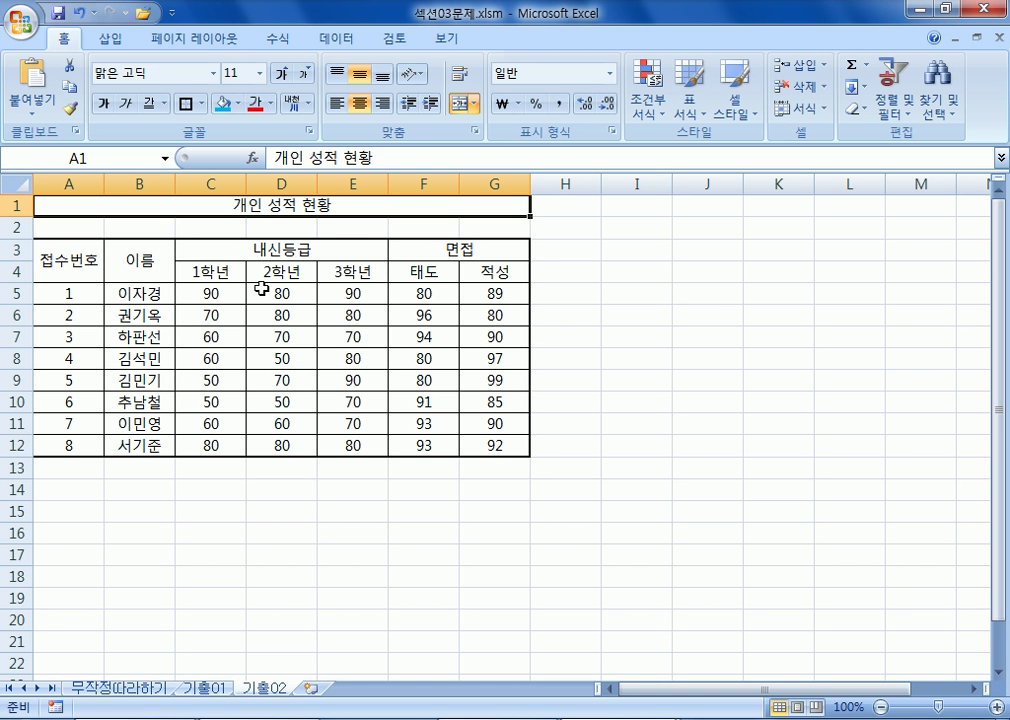
left_click(209, 291)
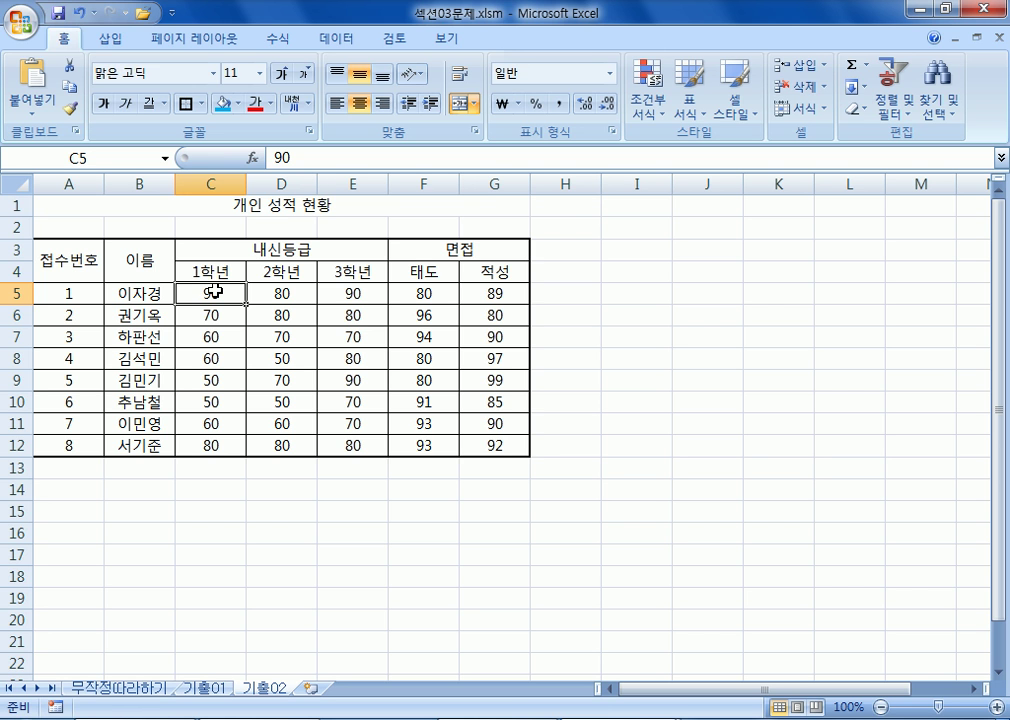
left_click_drag(215, 291, 493, 444)
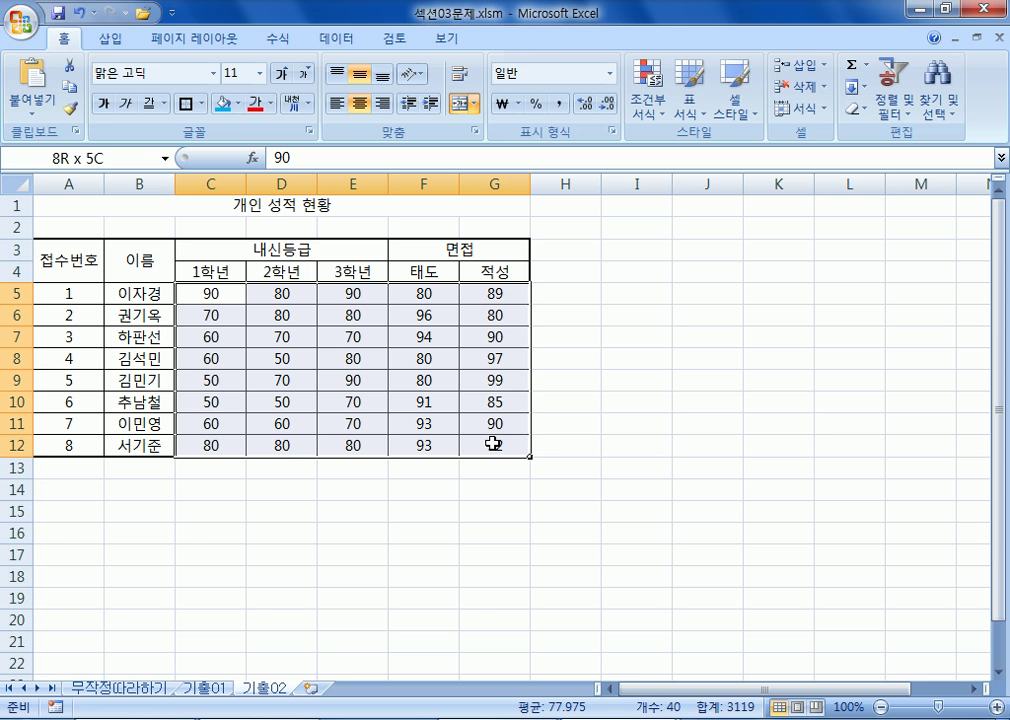
left_click_drag(493, 444, 493, 444)
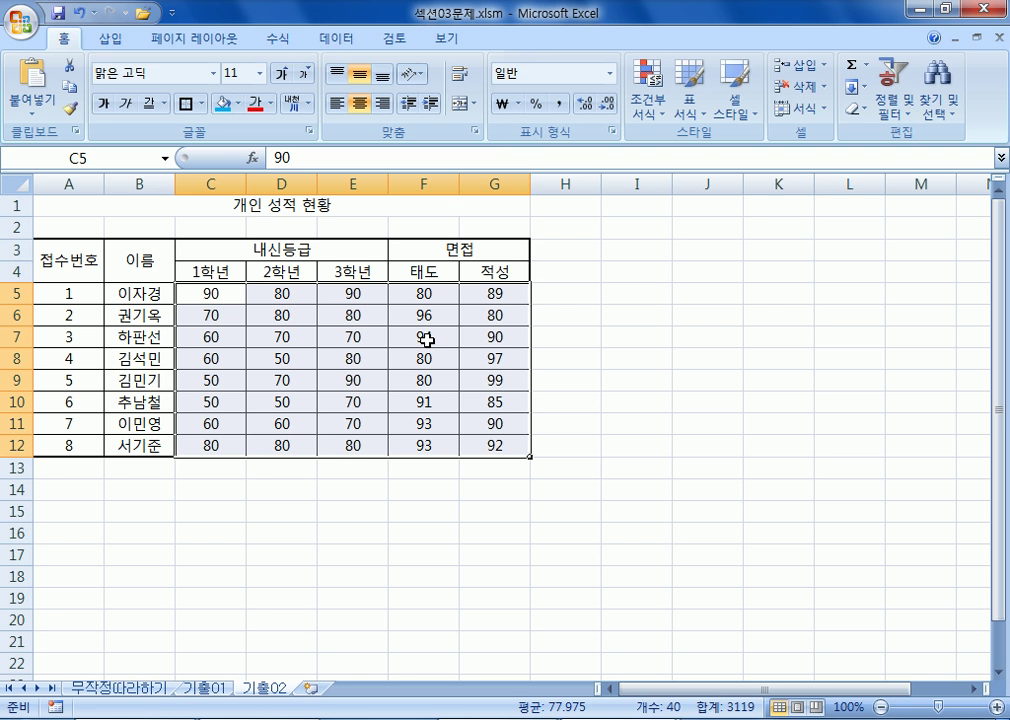
left_click(645, 108)
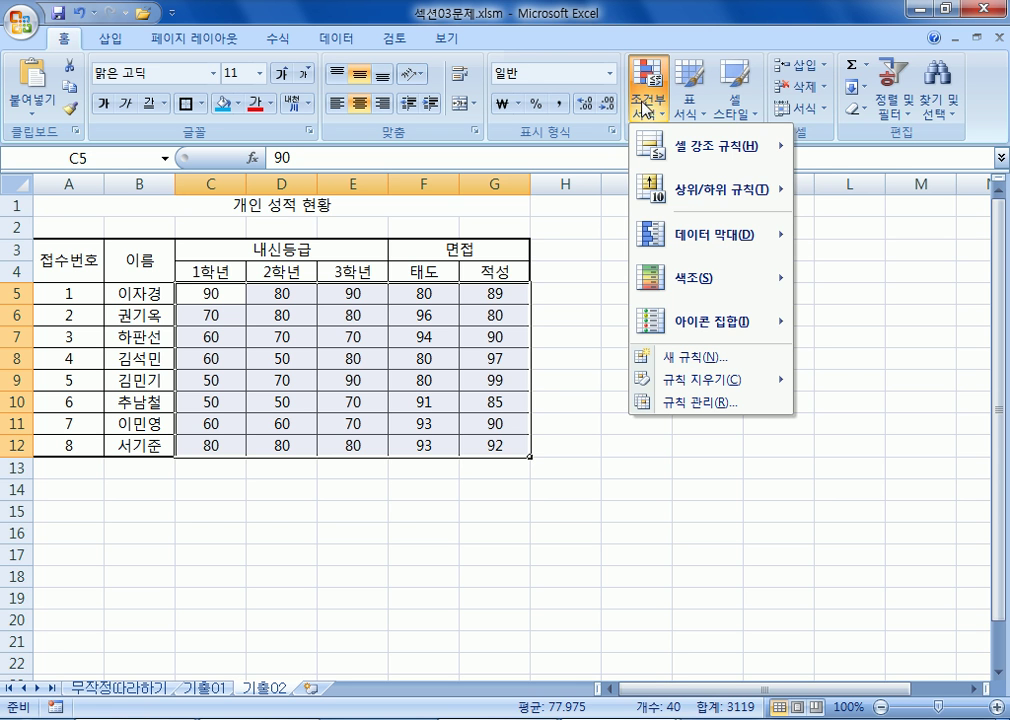
left_click(683, 360)
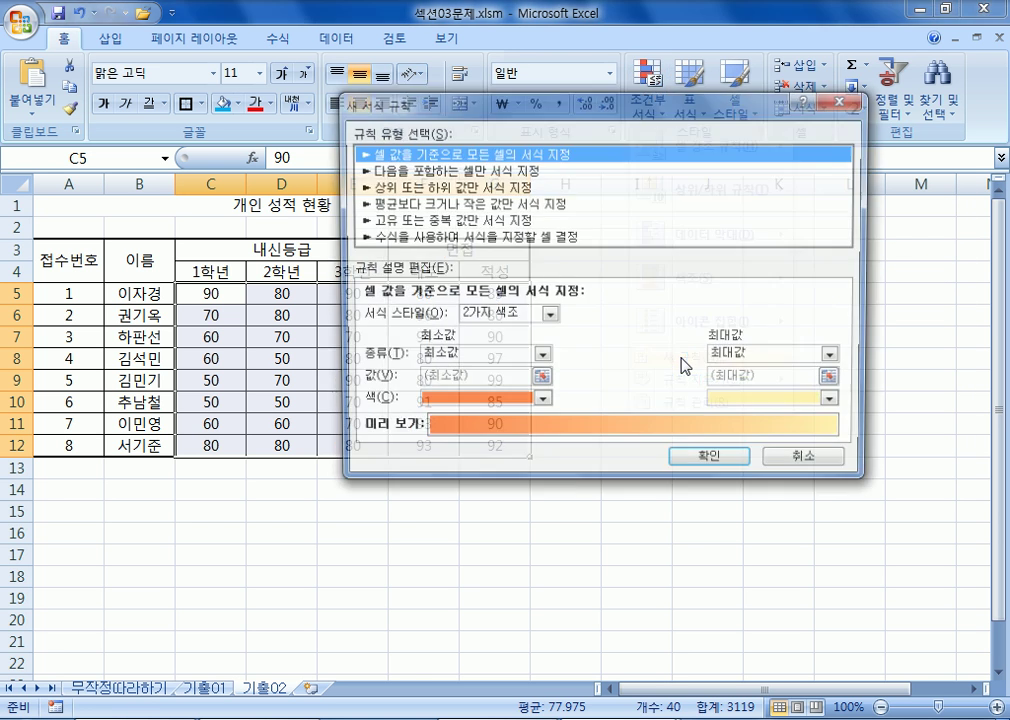
left_click(407, 170)
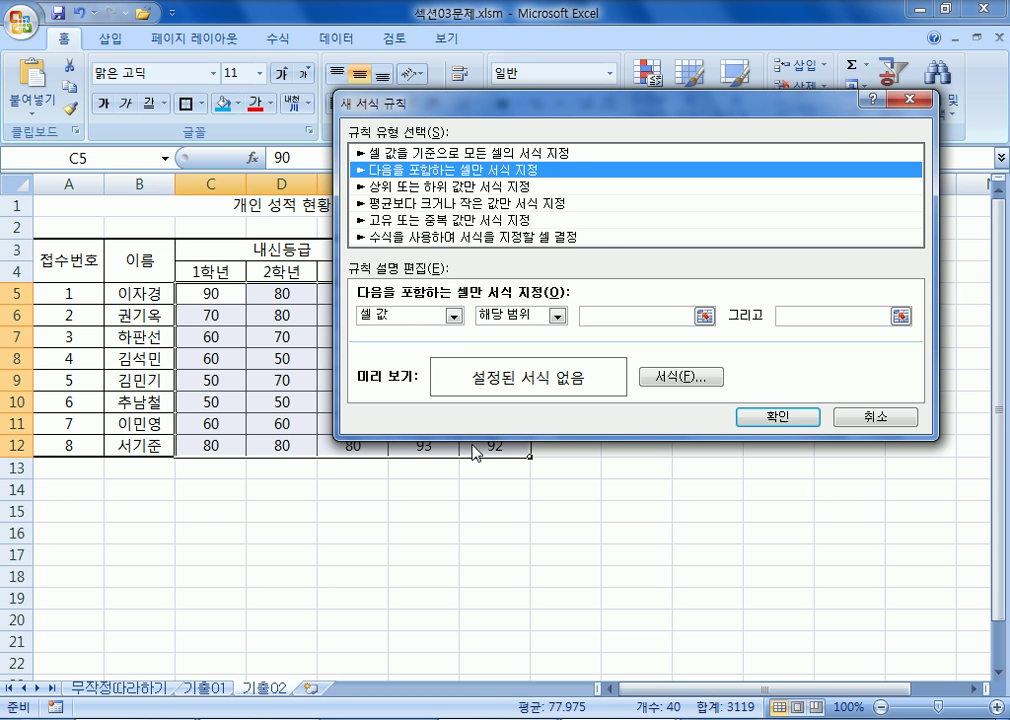
left_click(866, 420)
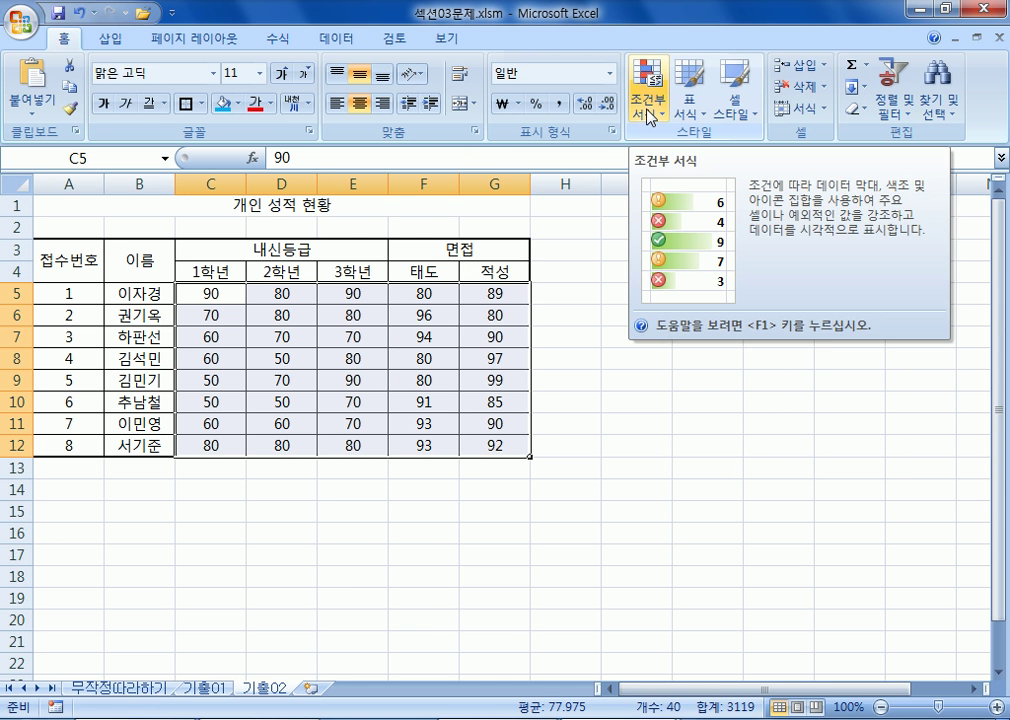
Start a new conditional formatting rule of type 다음을 포함하는 셀만 서식 지정 with the condition cell value >= 90.
left_click(648, 118)
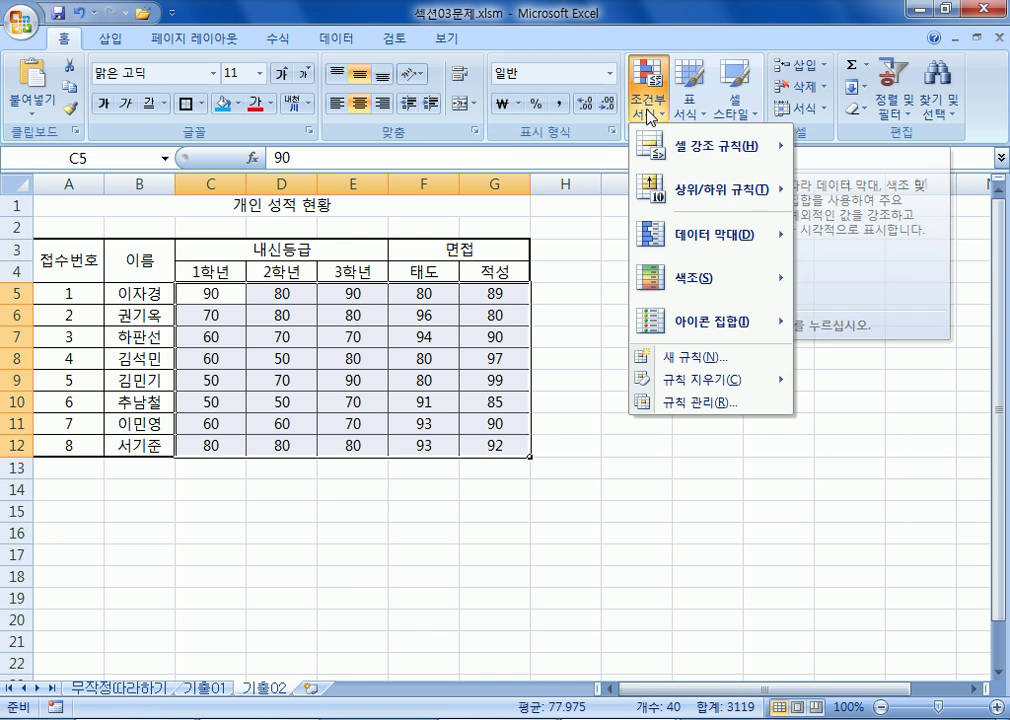
left_click(680, 358)
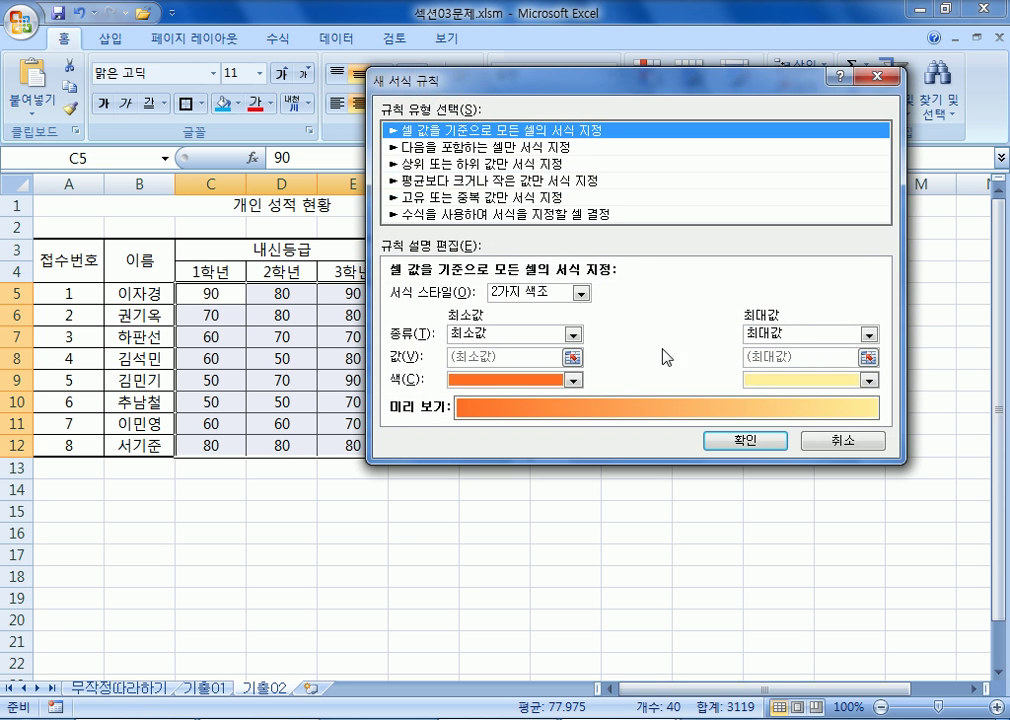
left_click(455, 147)
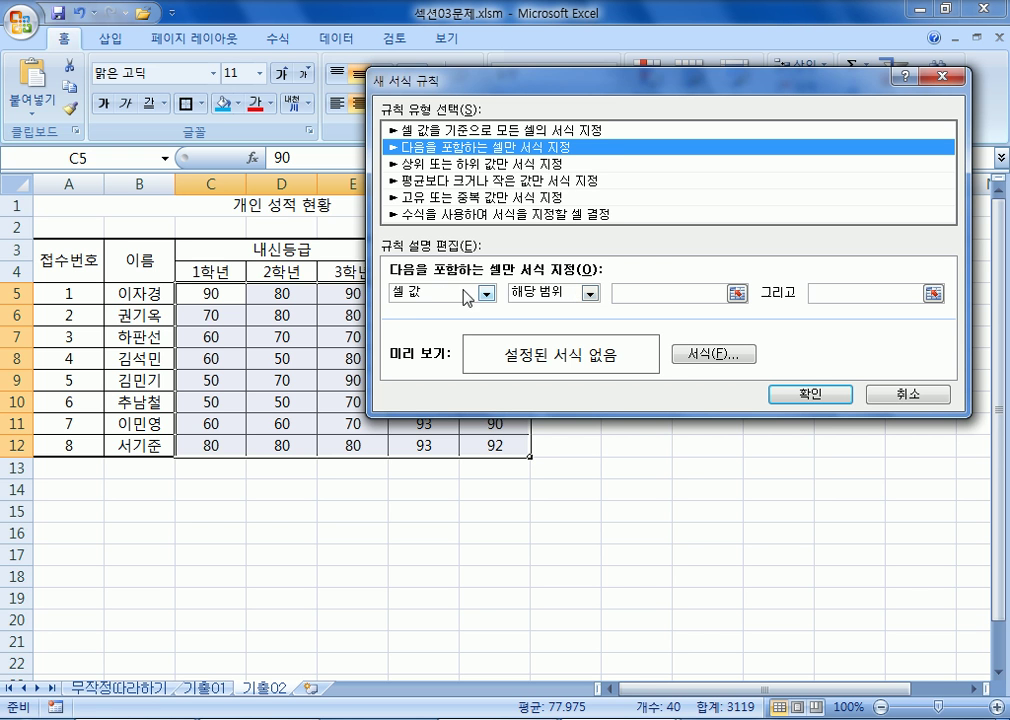
left_click_drag(500, 82, 605, 23)
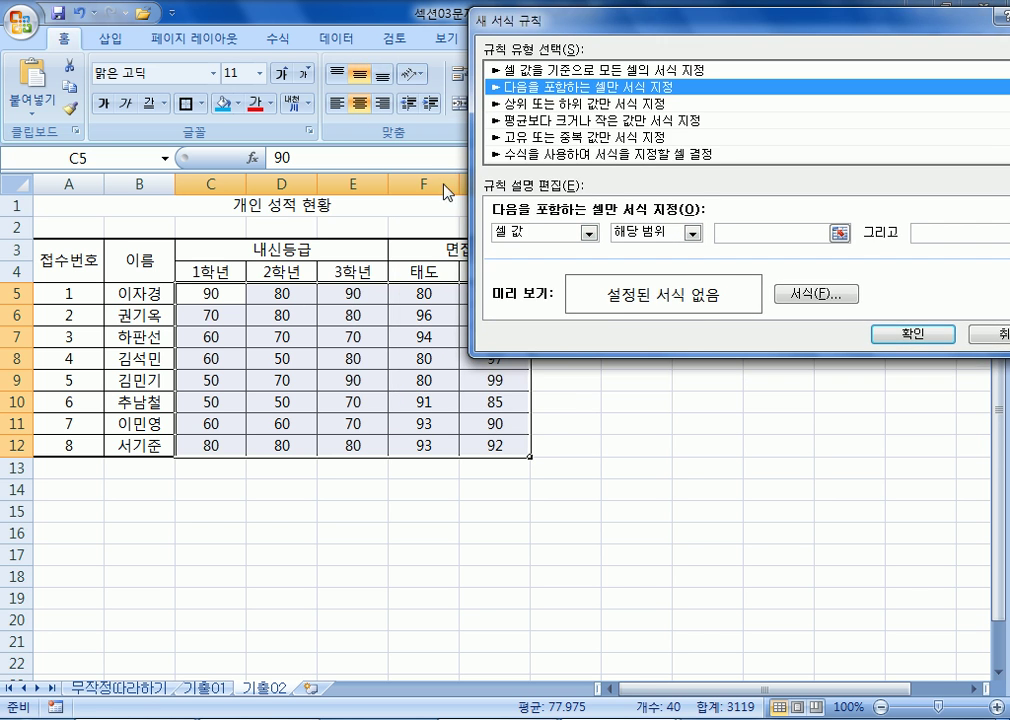
left_click(663, 237)
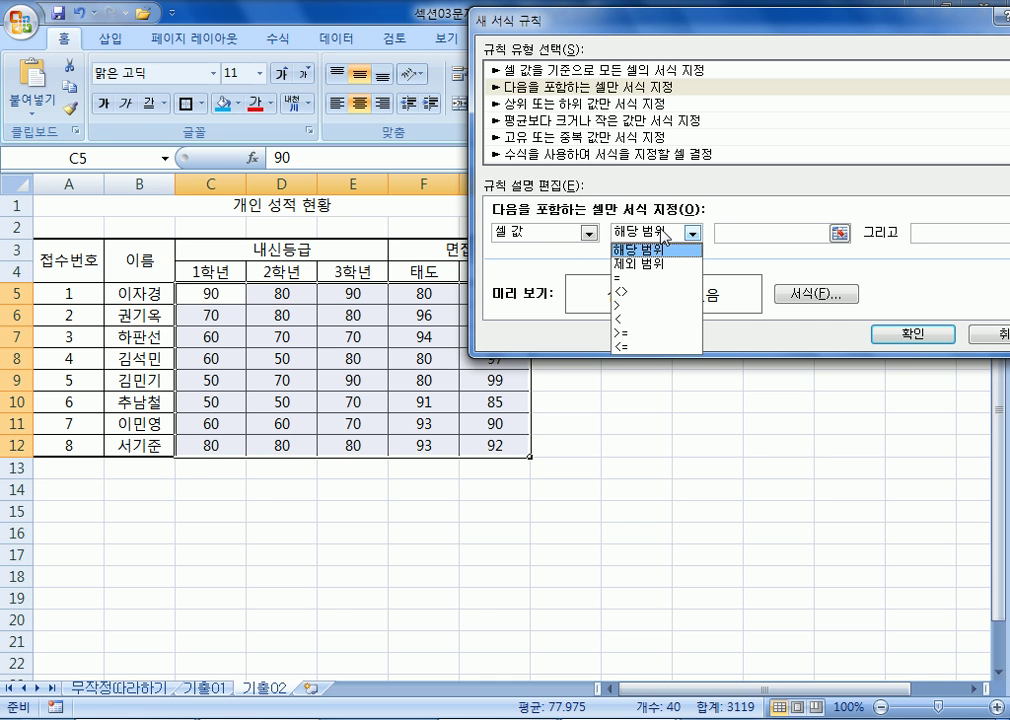
left_click(629, 334)
left_click(806, 234)
type("90")
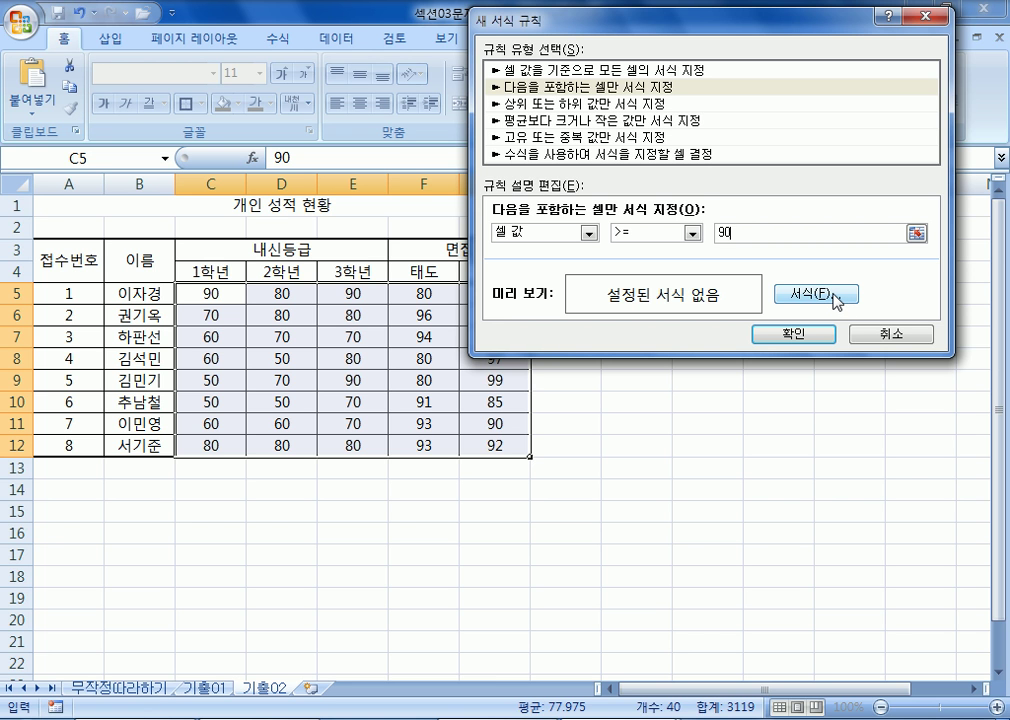
Give the >= 90 rule a double underline (이중 실선) and bold (굵게) font, and apply it to the scores.
left_click(803, 295)
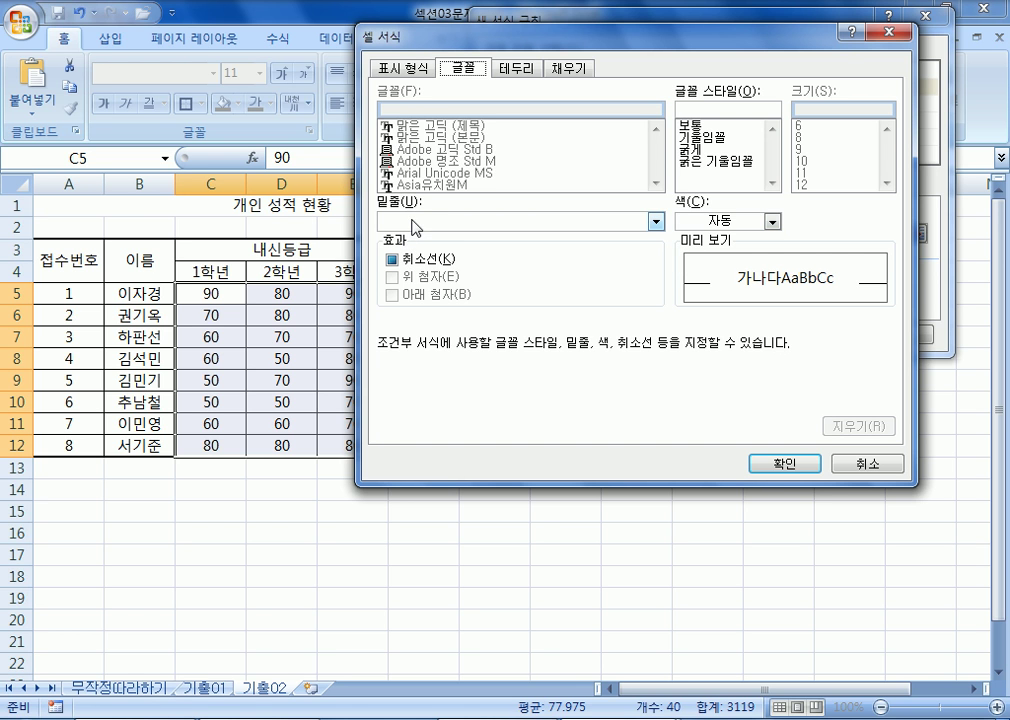
left_click(410, 222)
left_click(416, 263)
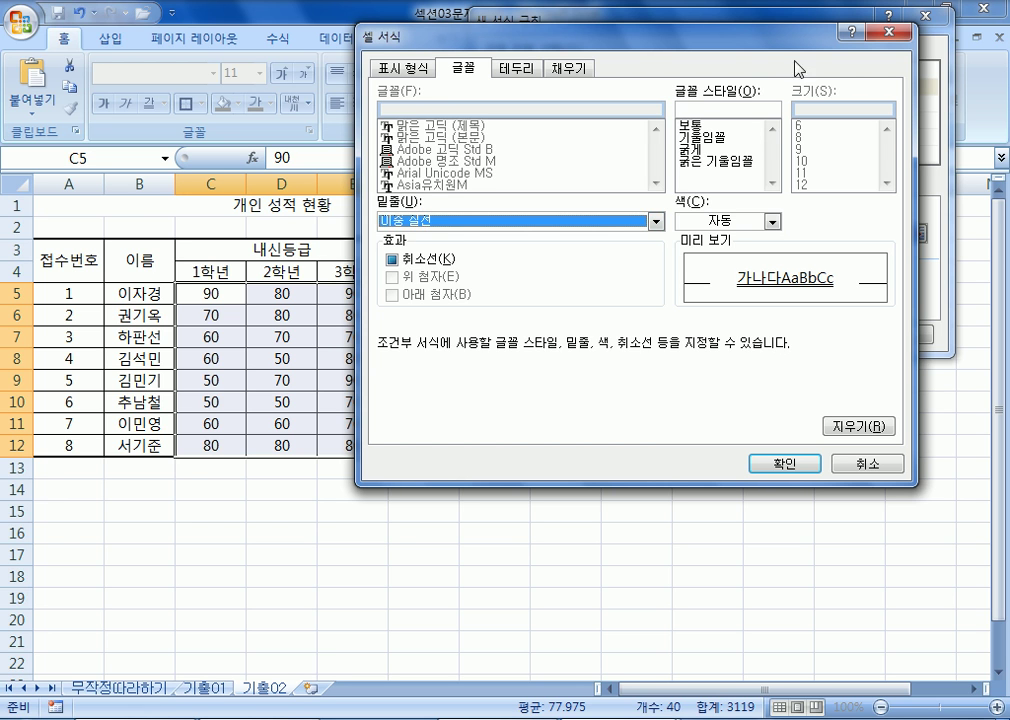
left_click(706, 150)
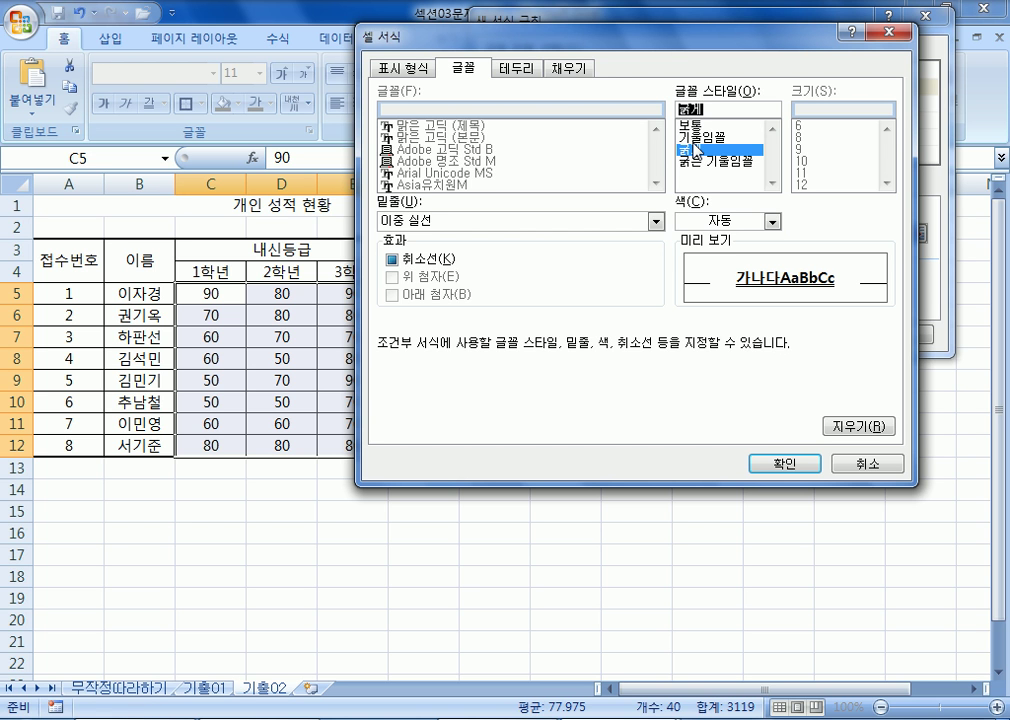
left_click(784, 463)
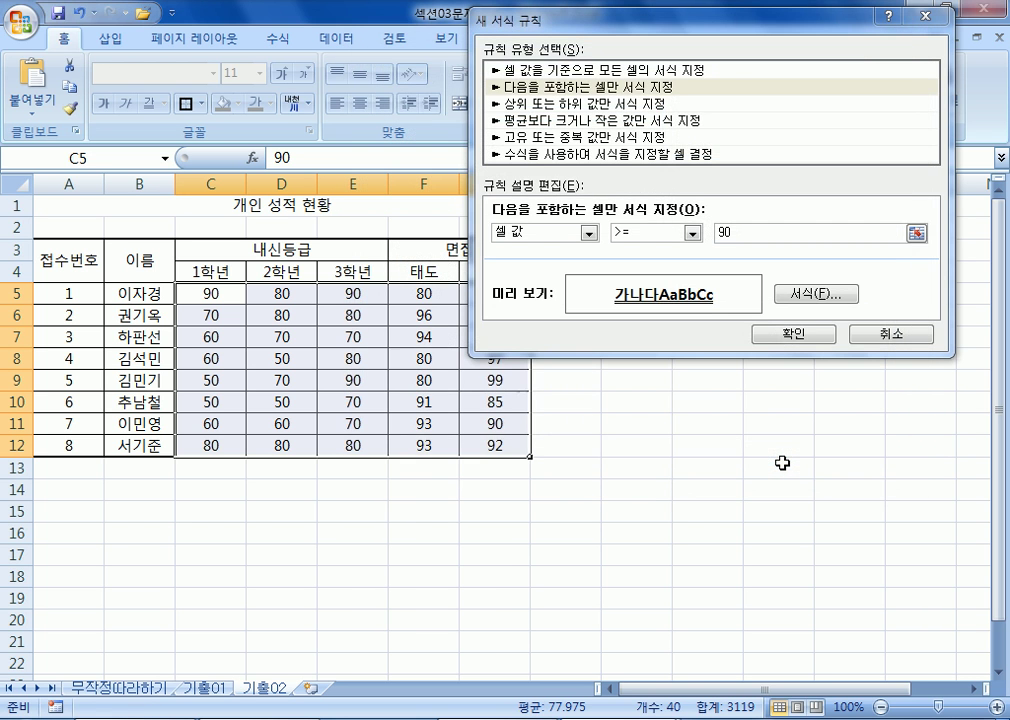
left_click(778, 335)
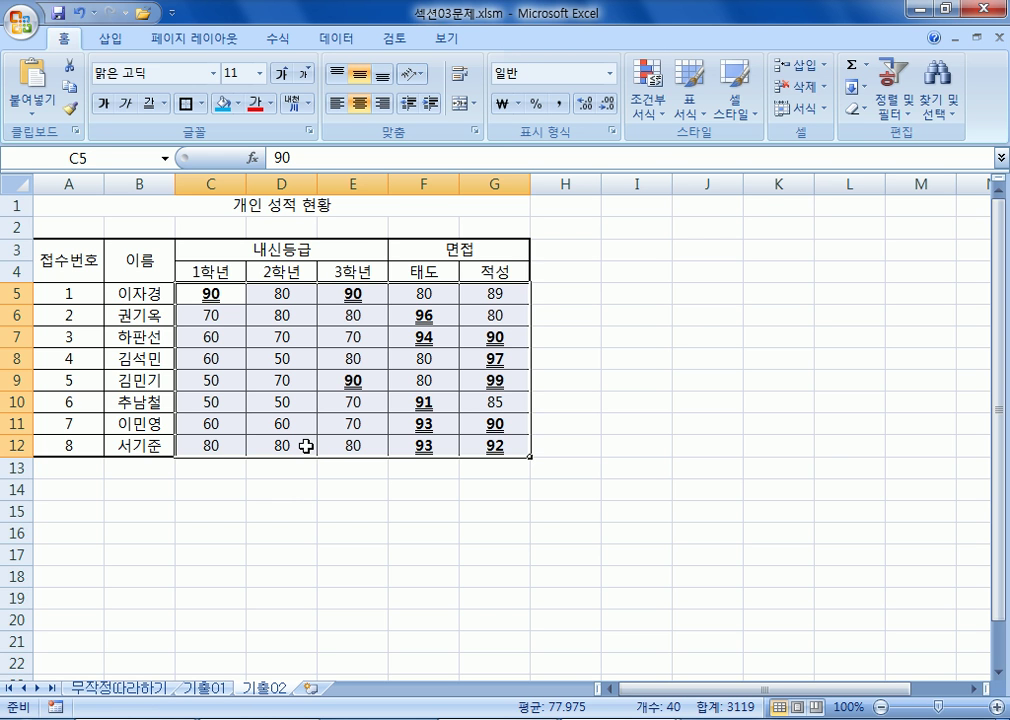
Start a second rule for the same cells, type 다음을 포함하는 셀만 서식 지정, with the condition cell value < 80.
left_click(655, 116)
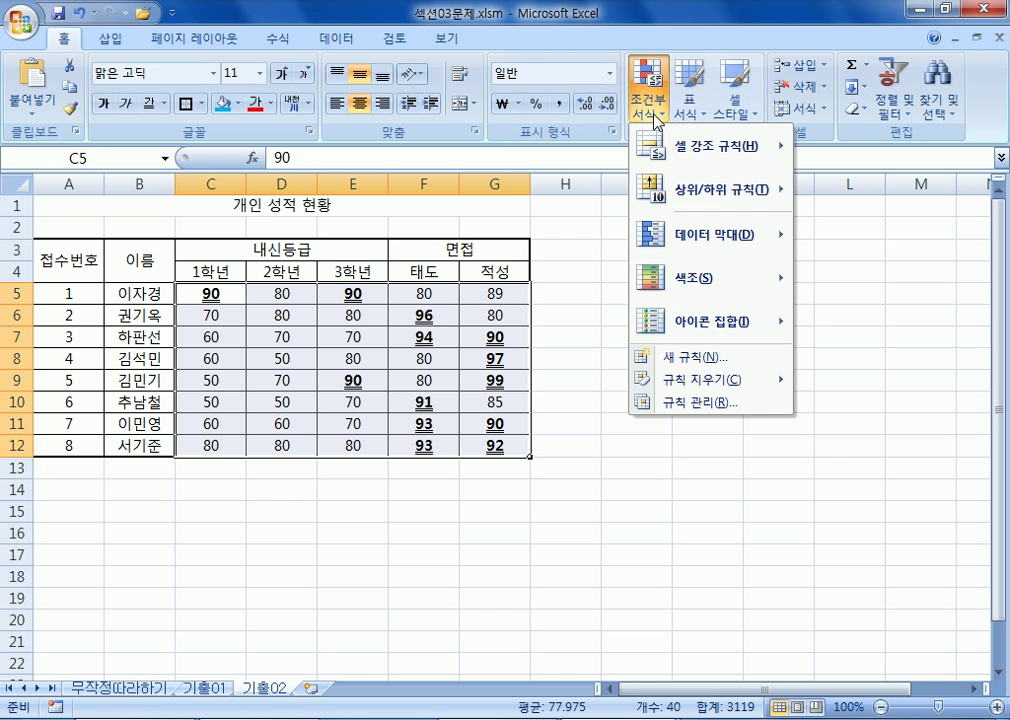
left_click(686, 360)
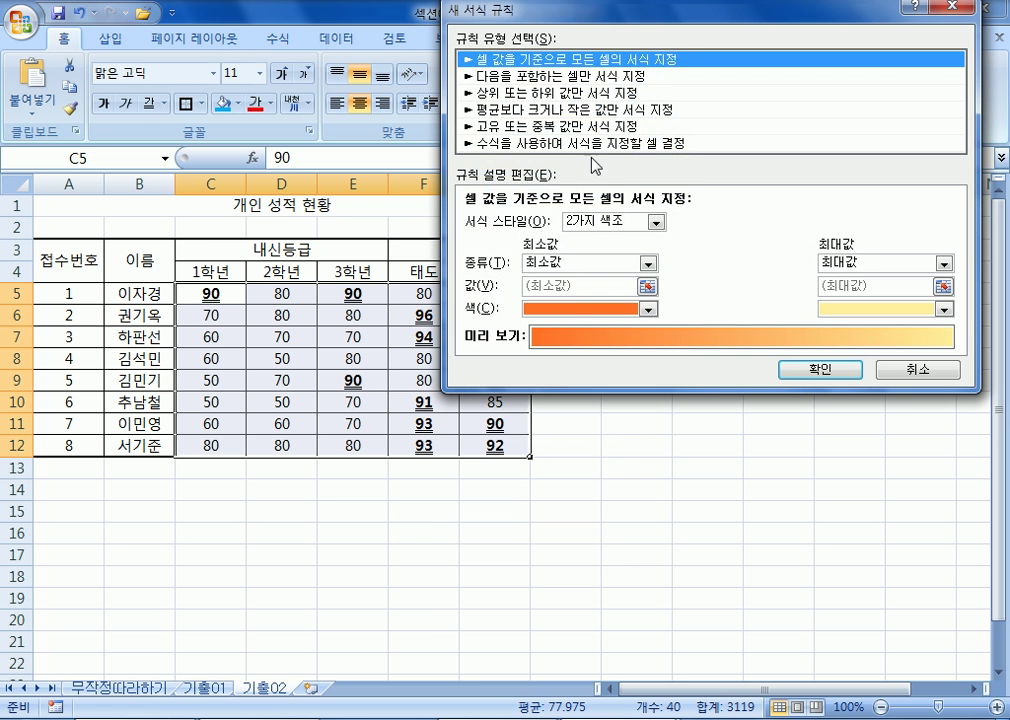
left_click(553, 77)
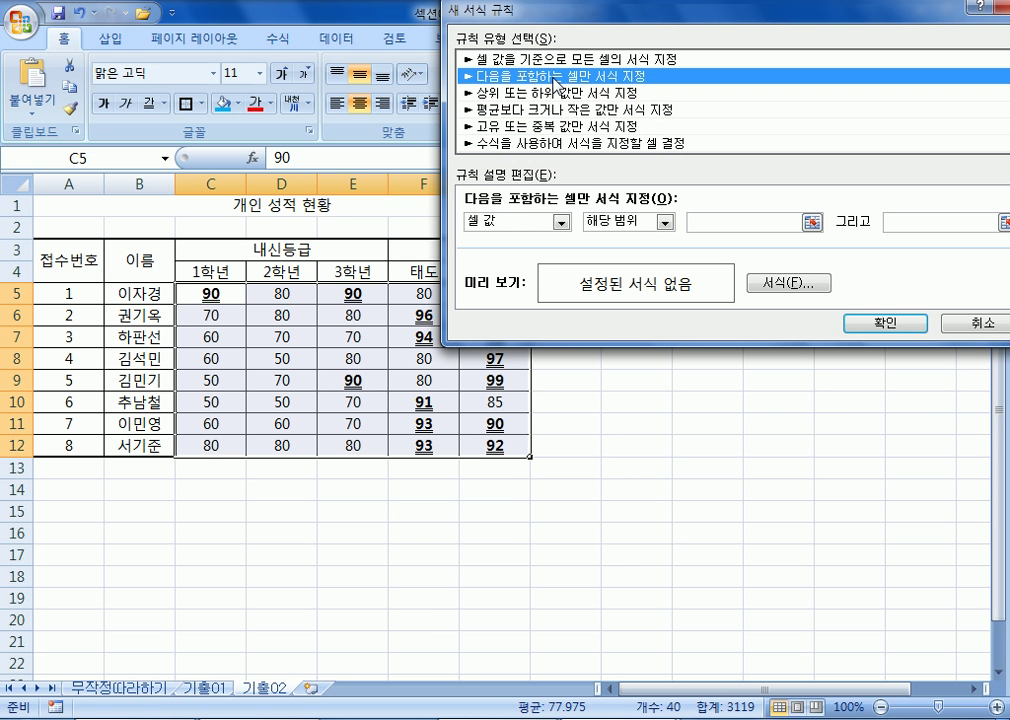
left_click(604, 222)
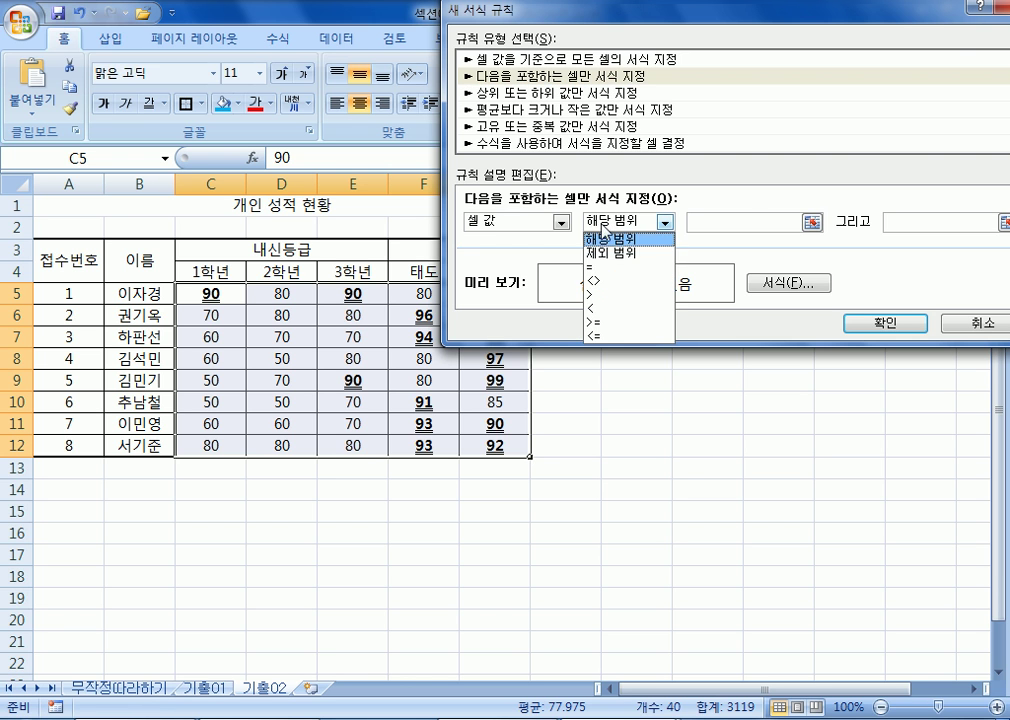
left_click(612, 310)
left_click(771, 223)
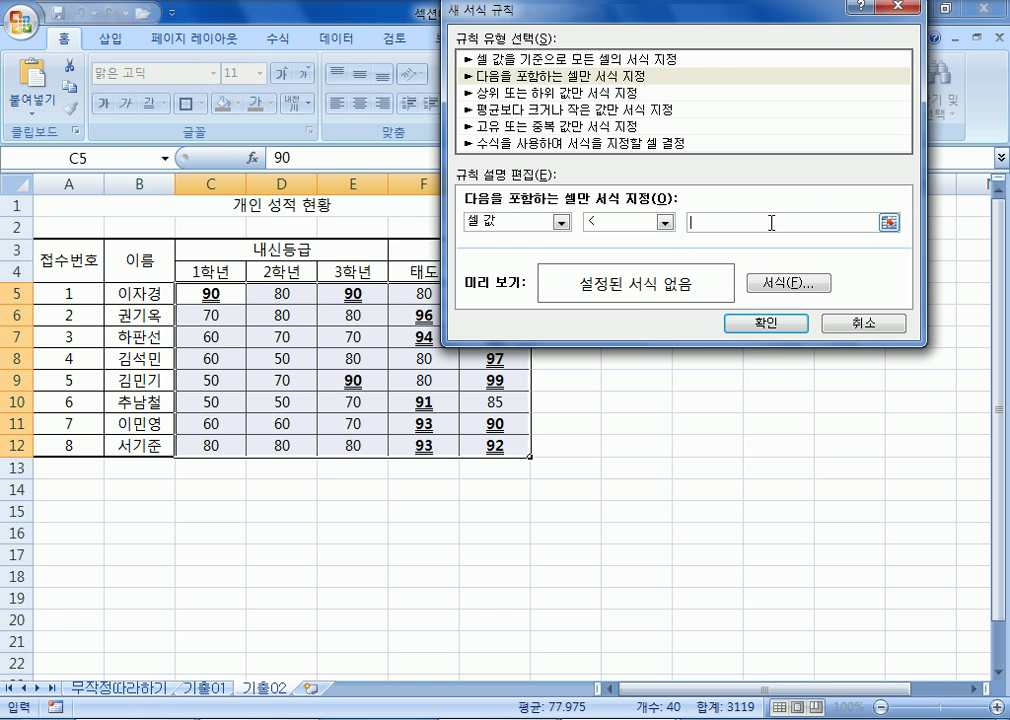
type("80")
Give the < 80 rule an italic (기울임꼴) font in standard red, and apply it to the scores.
left_click(798, 286)
left_click(779, 111)
left_click(847, 195)
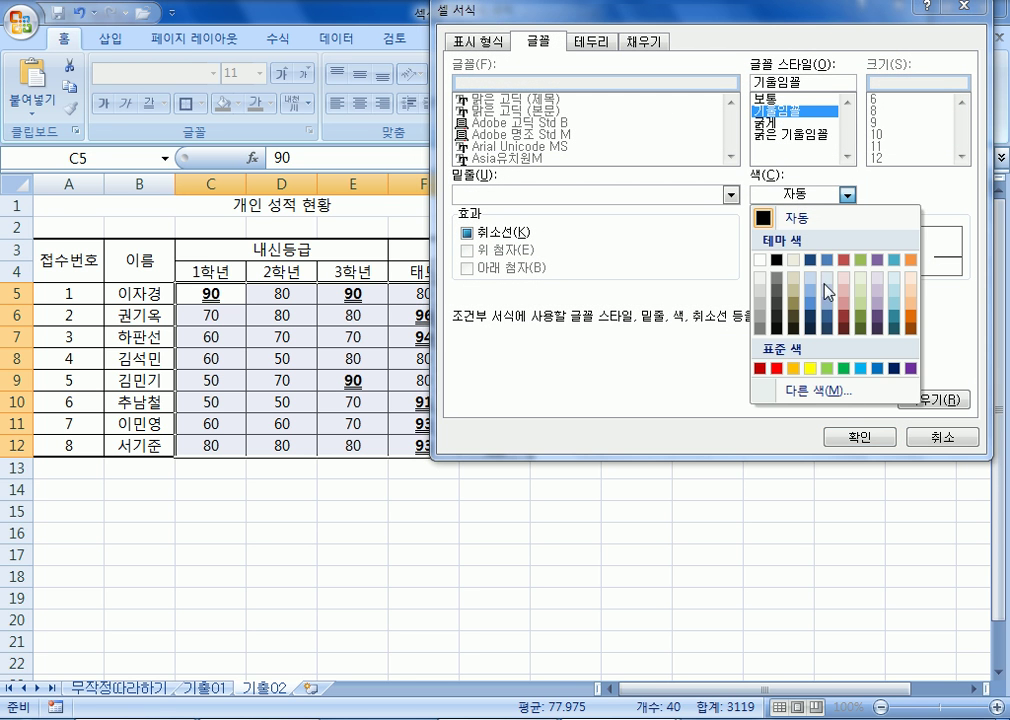
left_click(780, 368)
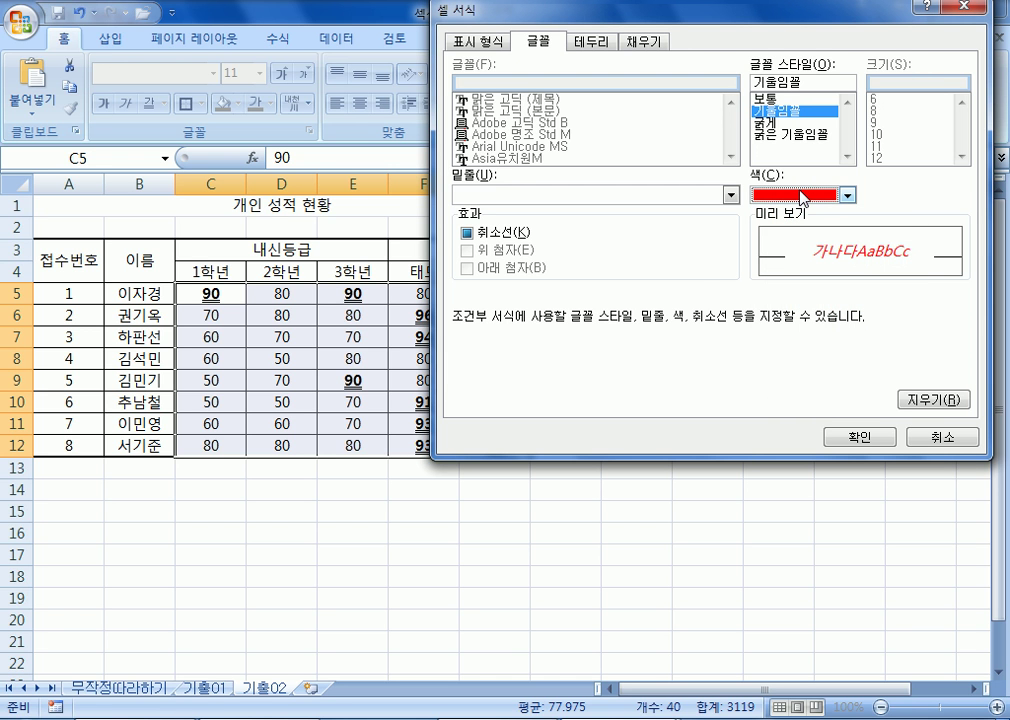
left_click(840, 438)
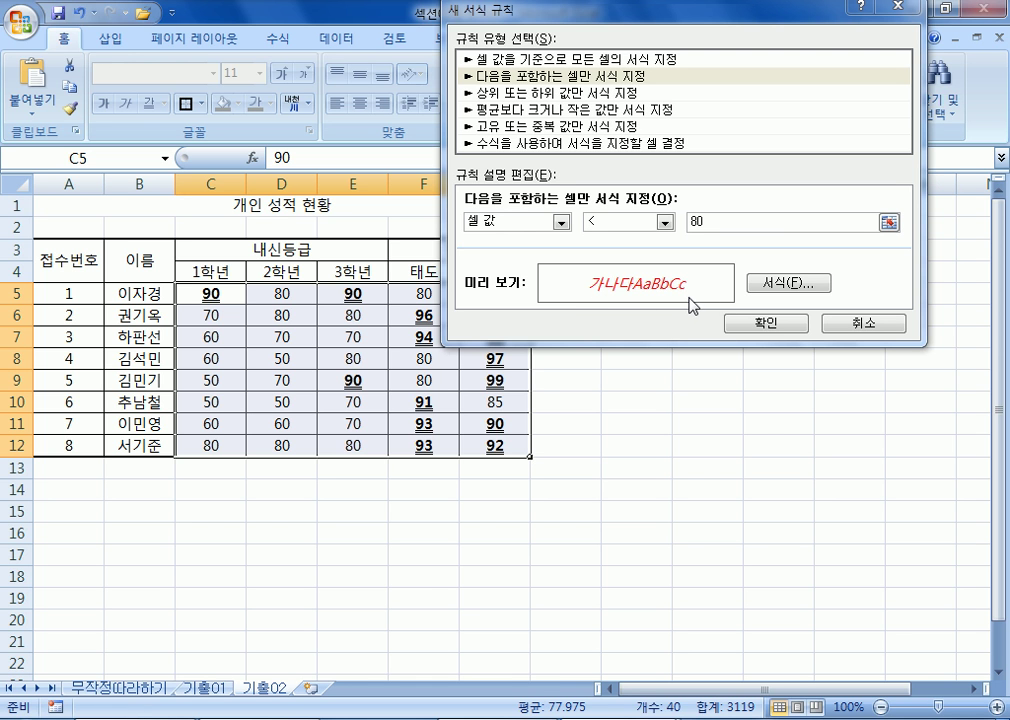
left_click(762, 322)
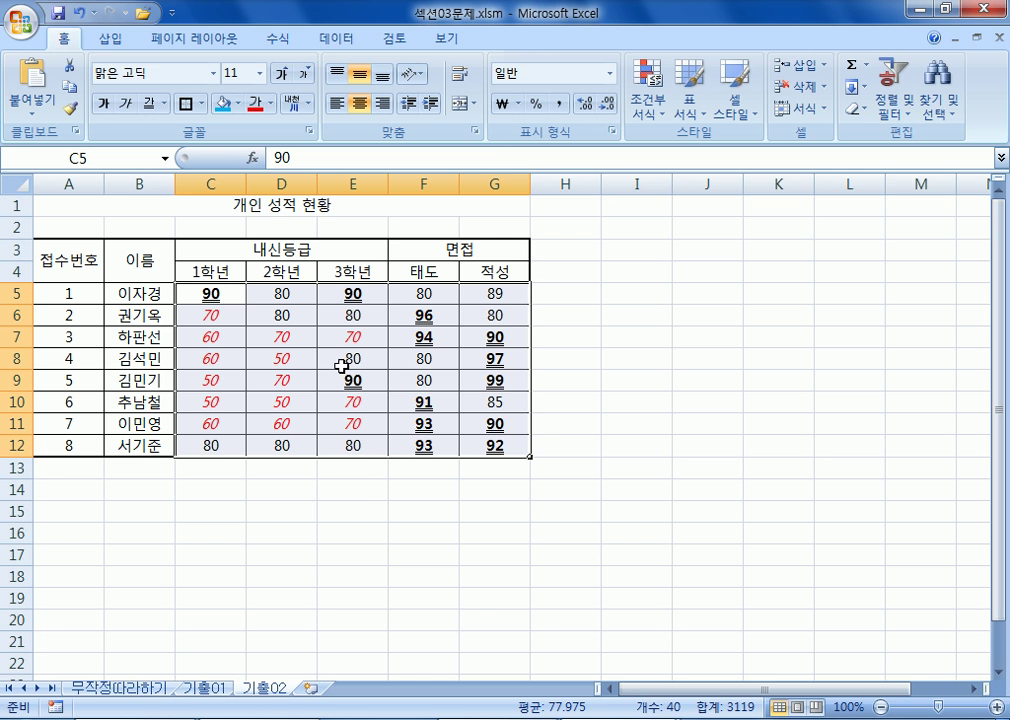
Test both rules by entering 97 and then 65 in cell D6, undoing each entry.
left_click(297, 330)
left_click(292, 316)
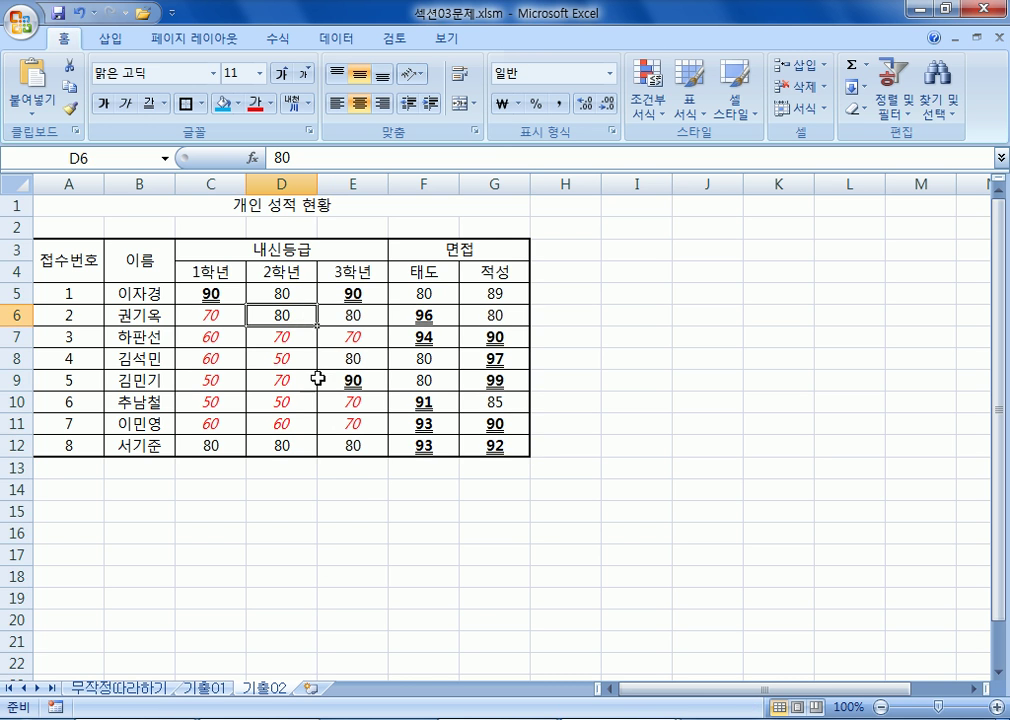
scroll(318, 378, "up", 3, "ctrl")
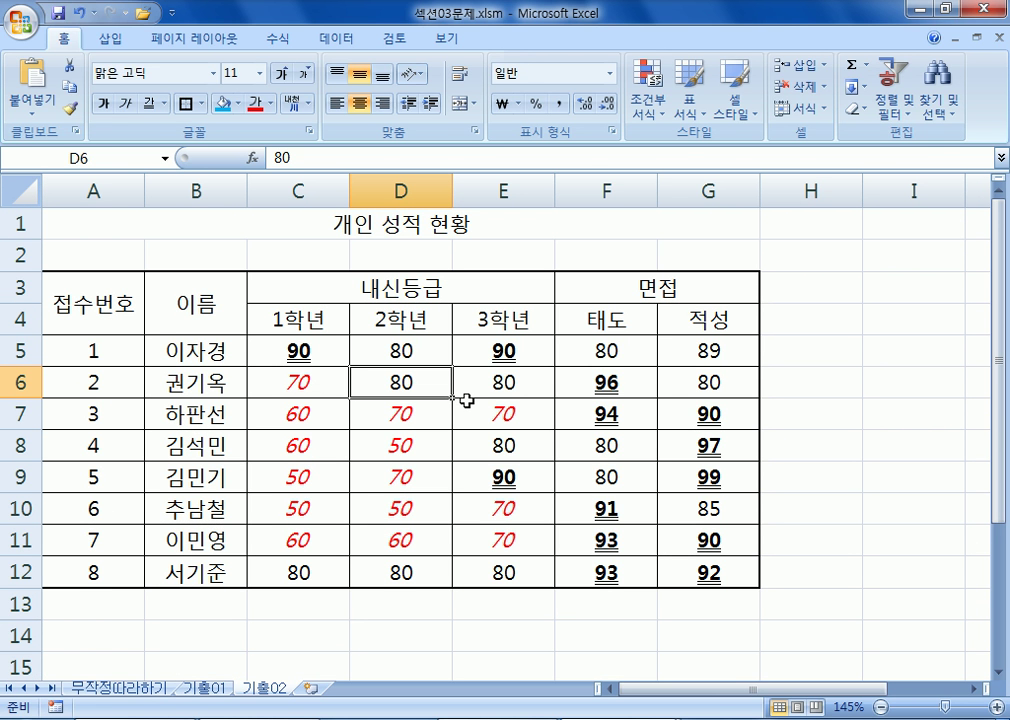
type("97")
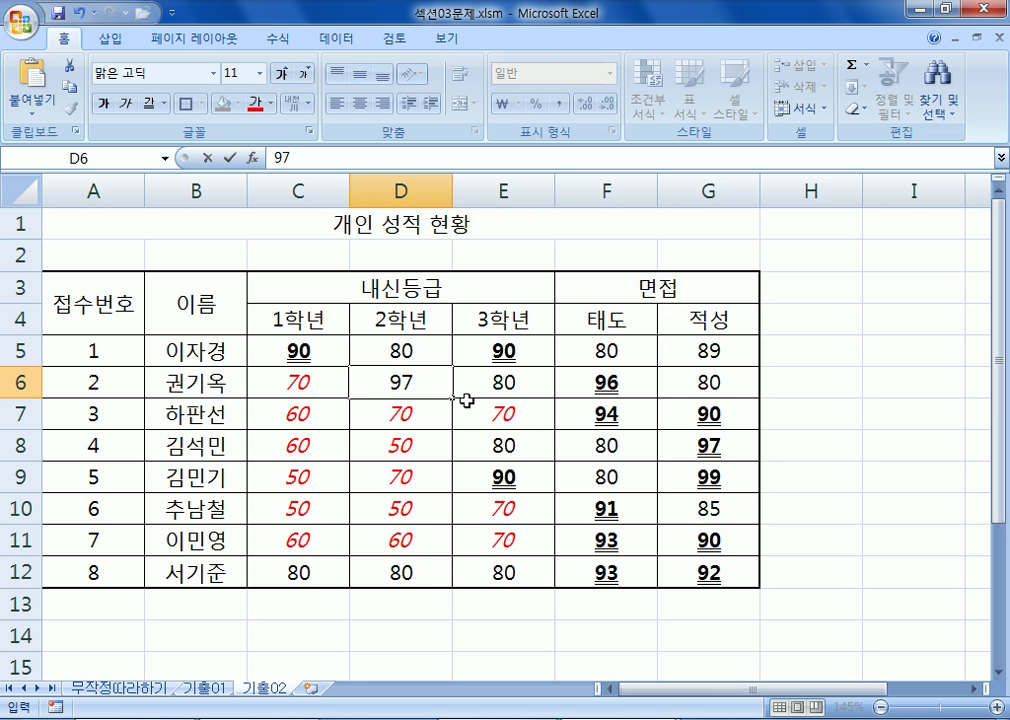
key("Return")
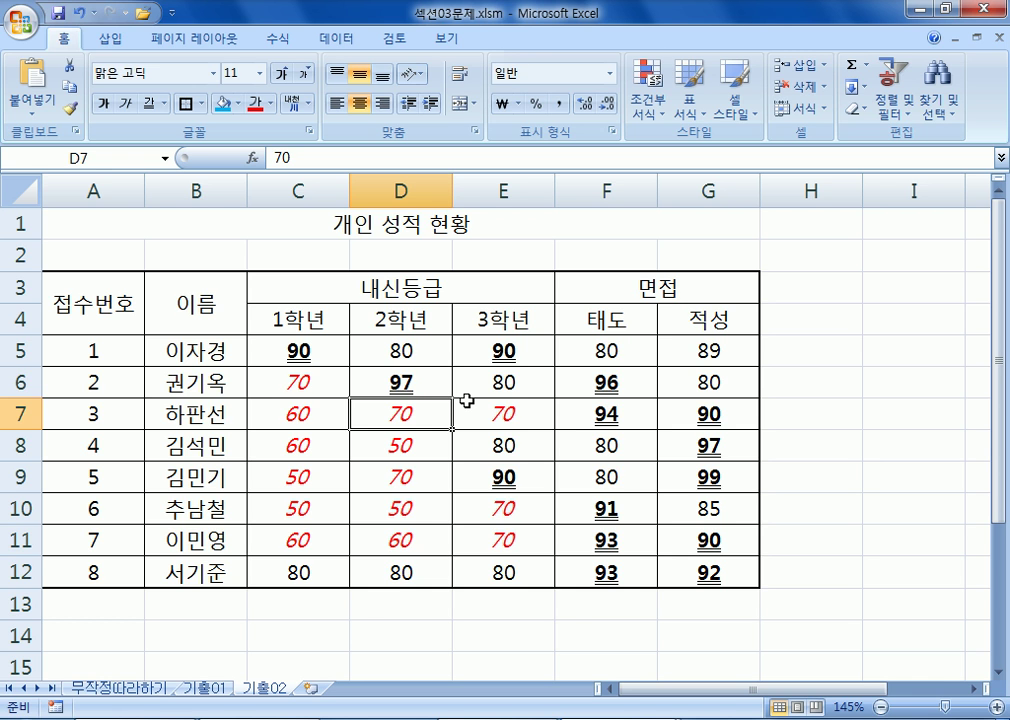
key("ctrl+z")
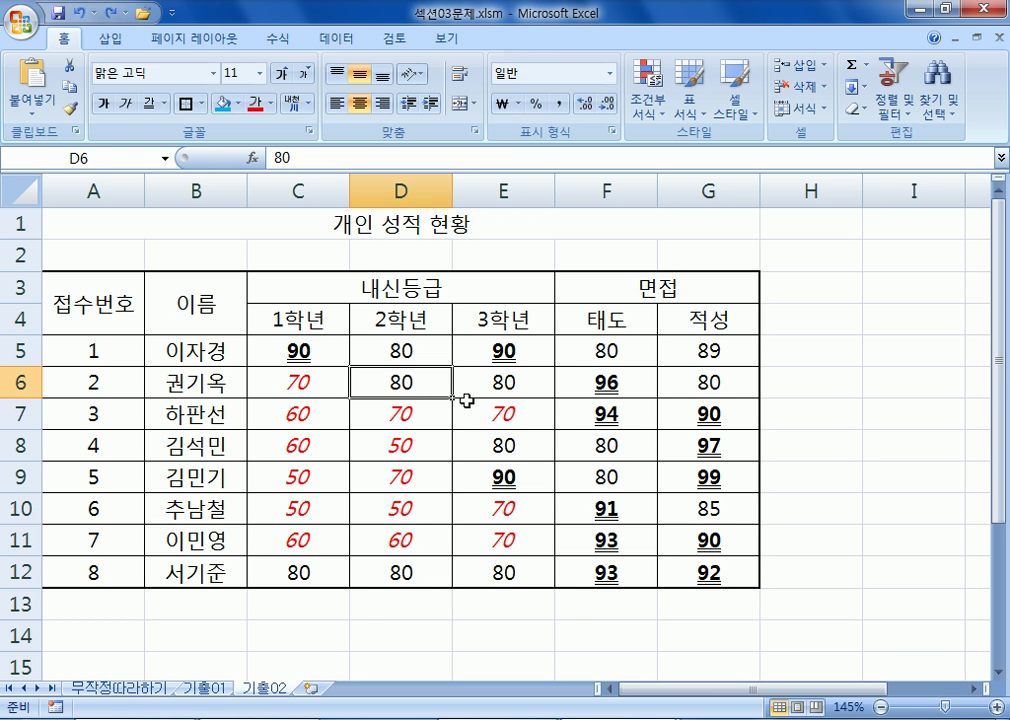
type("65")
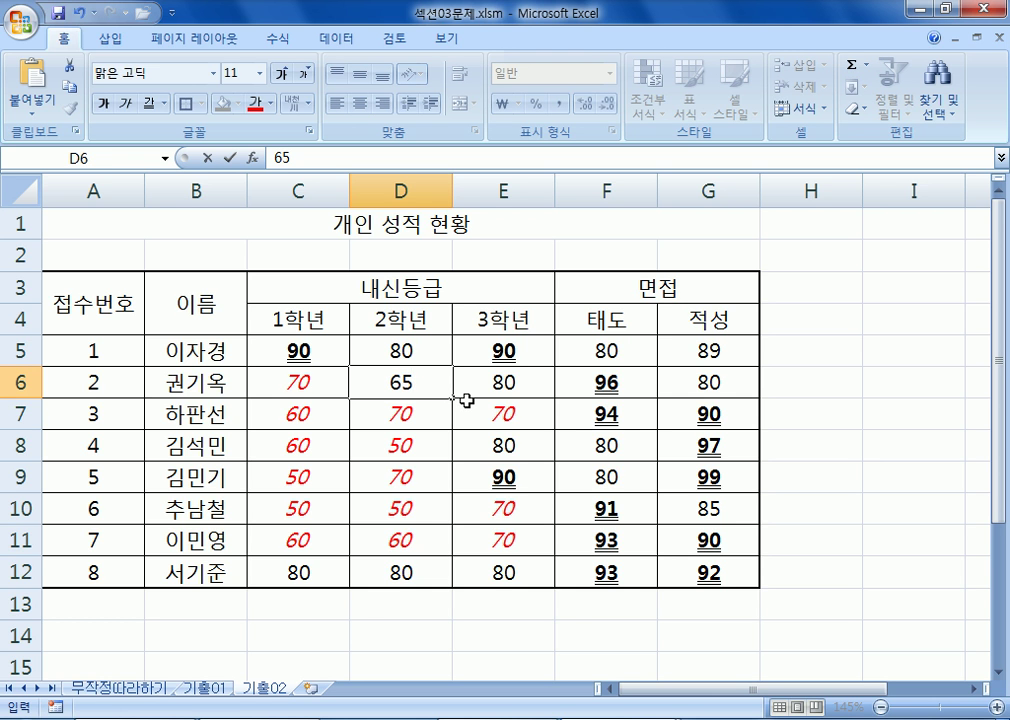
key("Return")
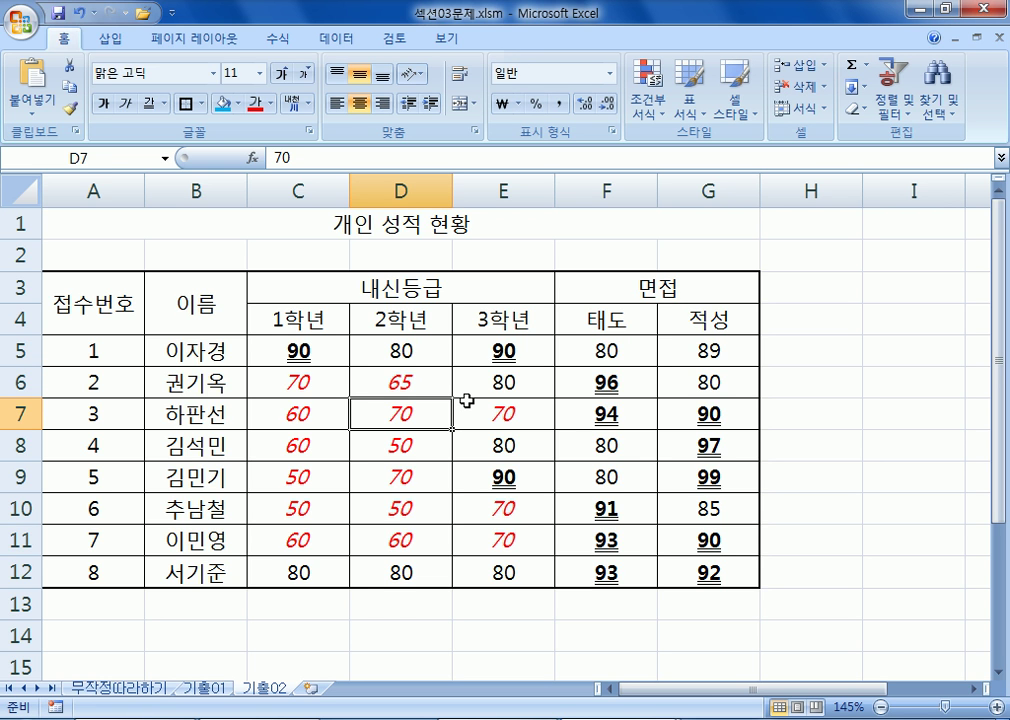
key("ctrl+z")
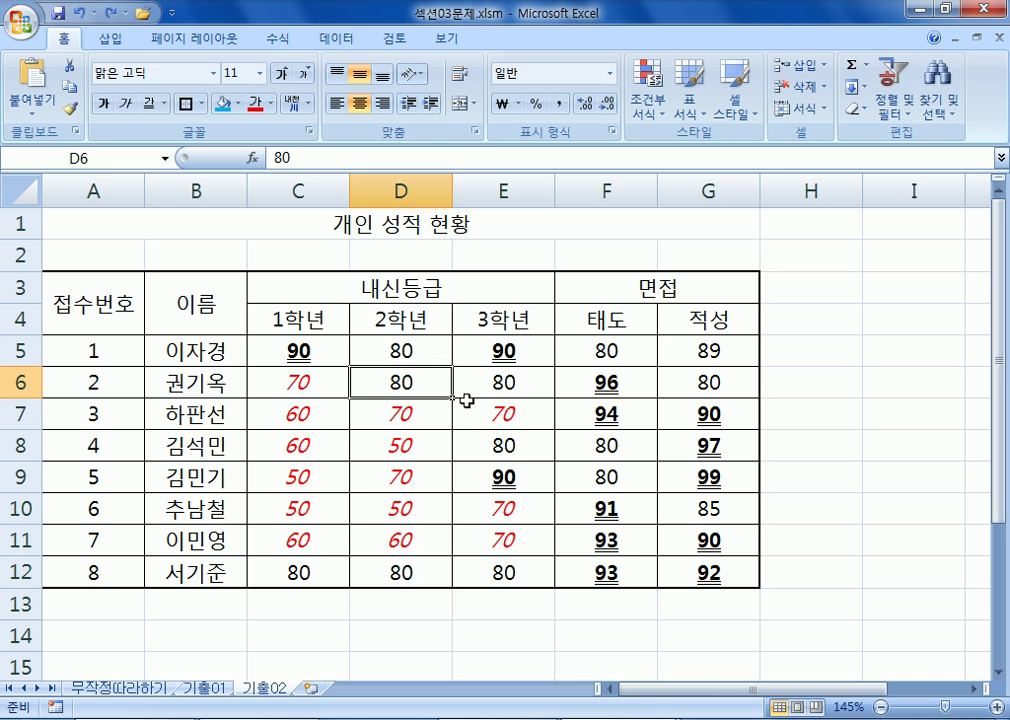
Highlight the scores below 80 in columns C to E, followed by the whole score range C5:G12.
left_click_drag(286, 372, 334, 532)
left_click_drag(396, 416, 394, 536)
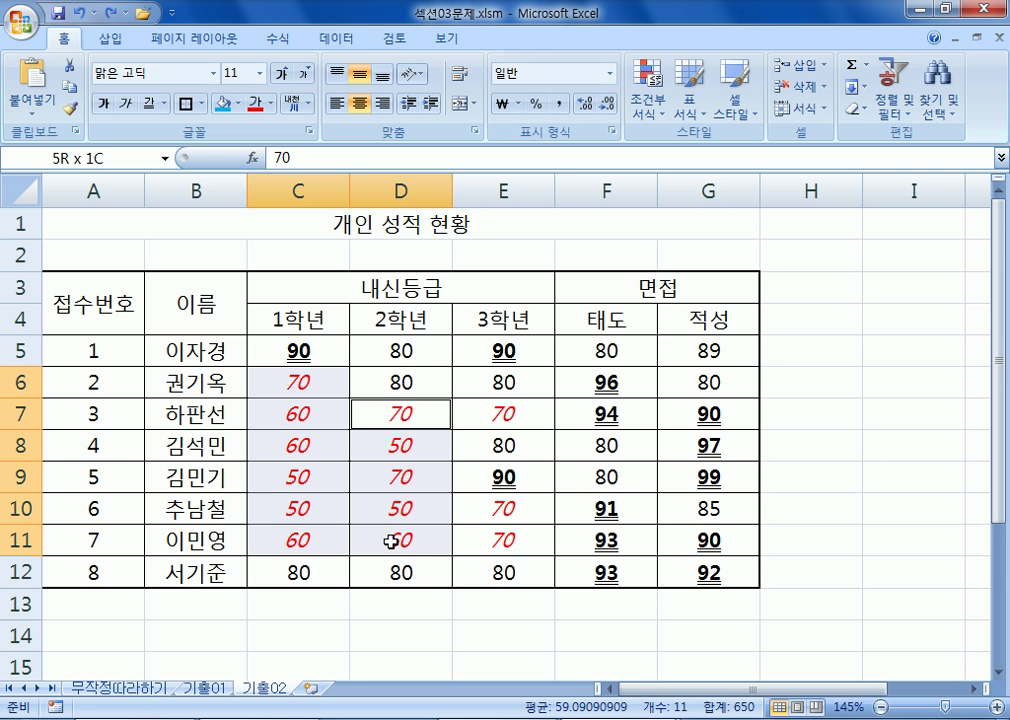
left_click(515, 420, "ctrl")
left_click(497, 508, "ctrl")
left_click(503, 540, "ctrl")
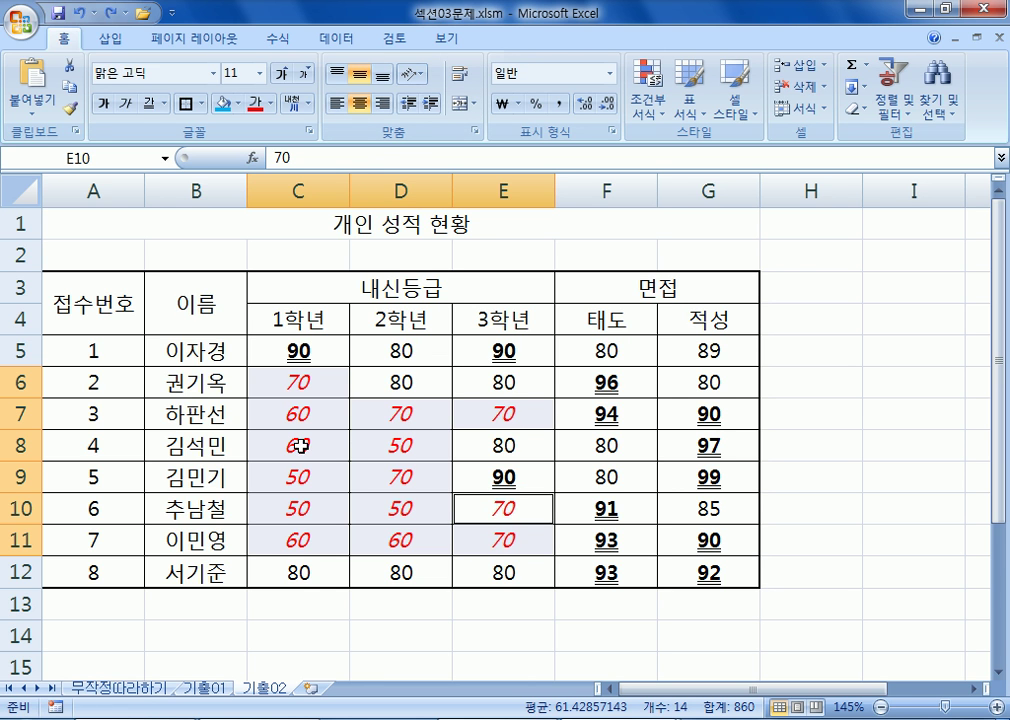
left_click_drag(329, 361, 680, 572)
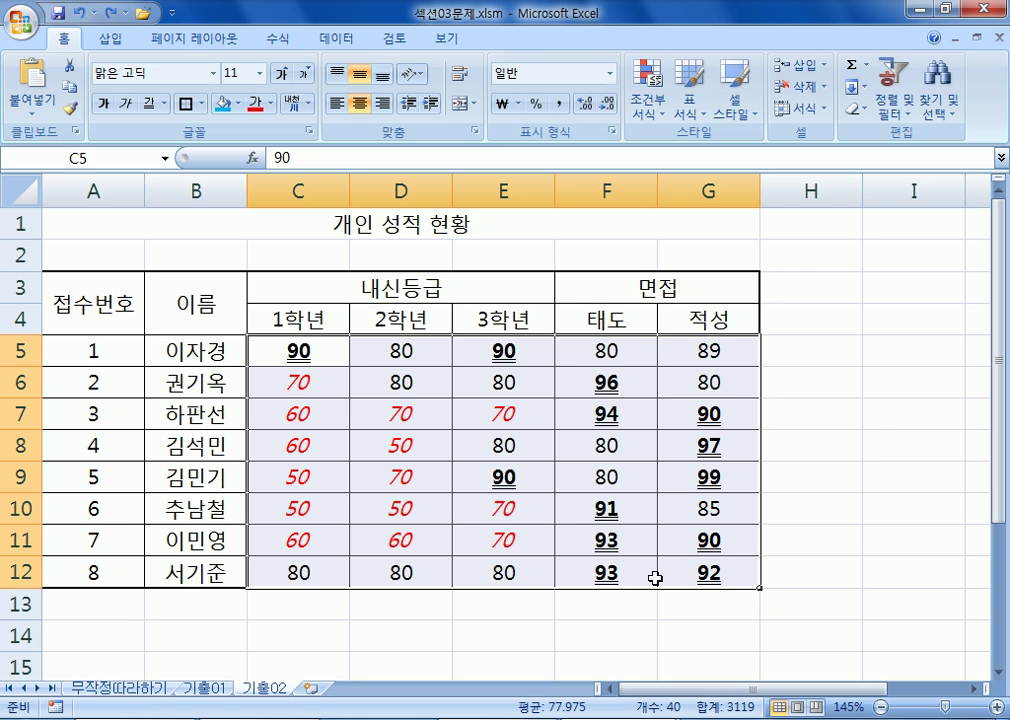
Test both rules by entering 99 and then 79 in cell G5, undoing each entry.
left_click(716, 351)
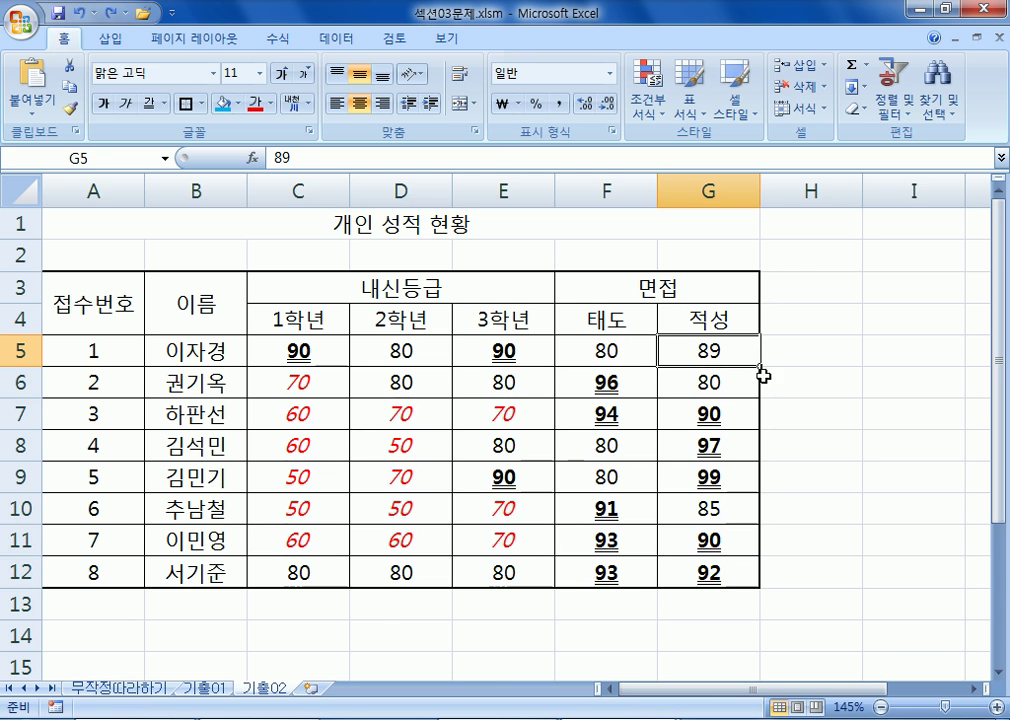
type("99")
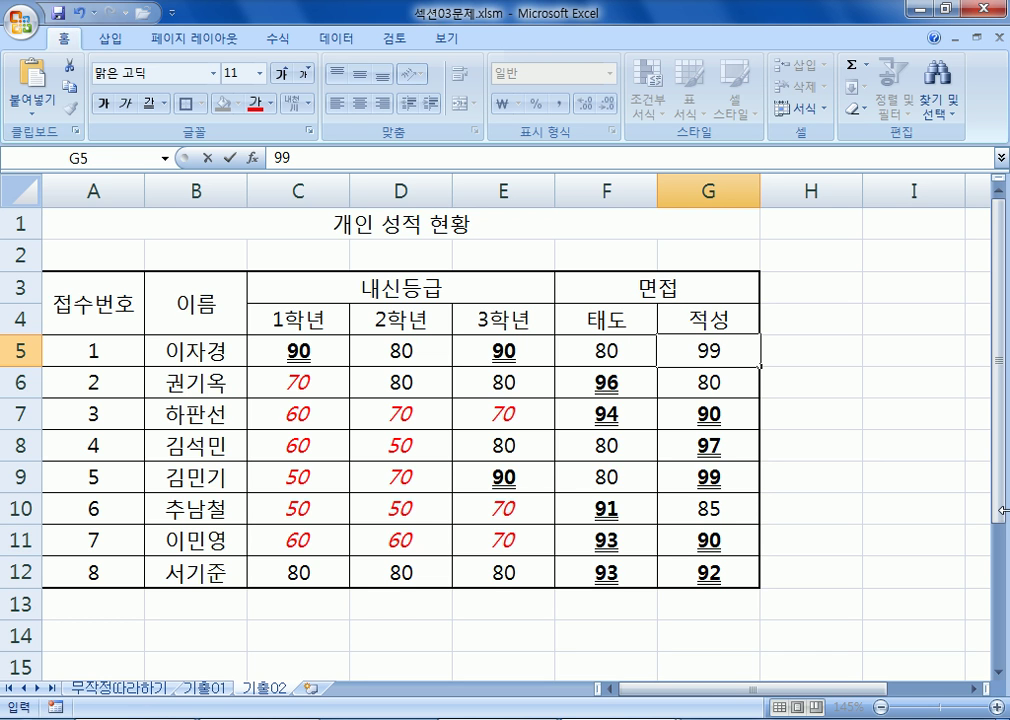
key("Return")
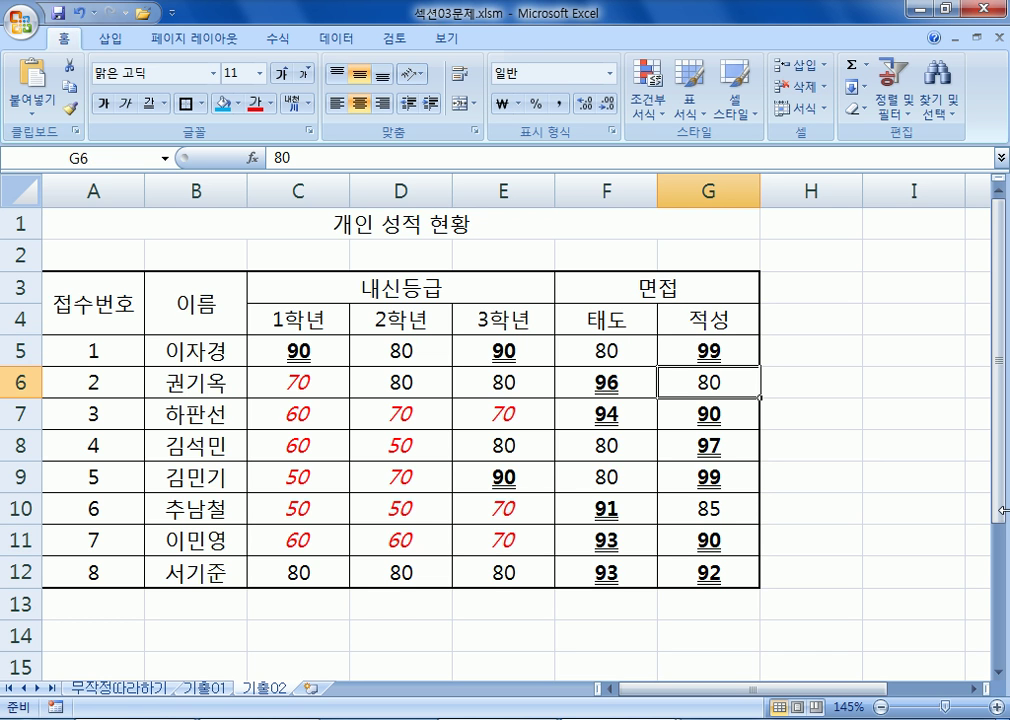
key("ctrl+z")
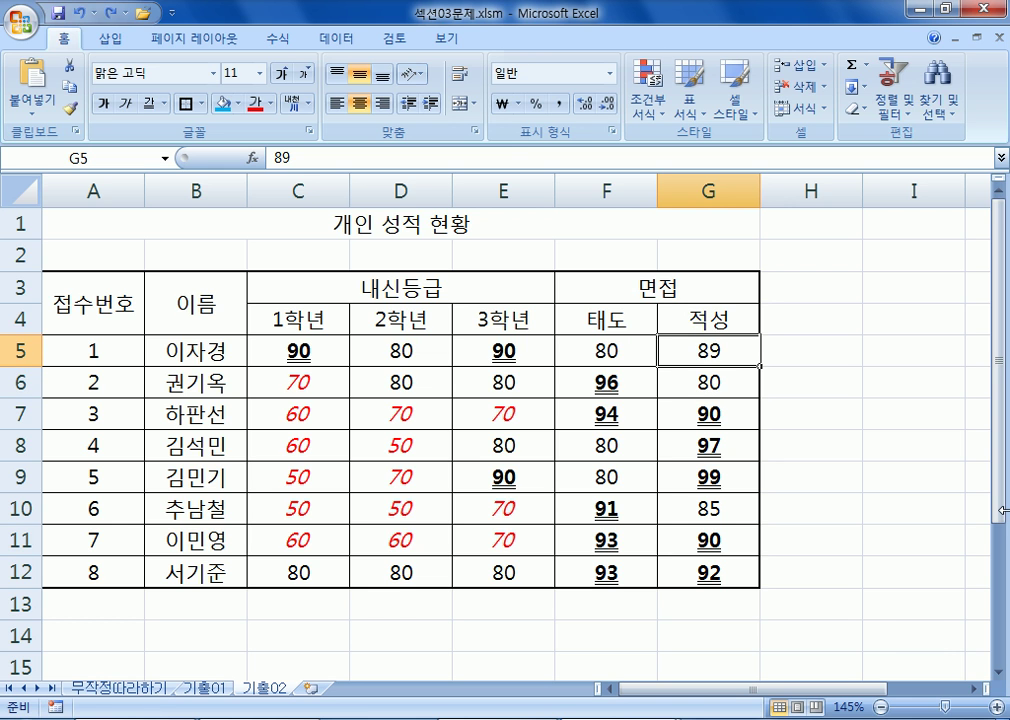
type("79")
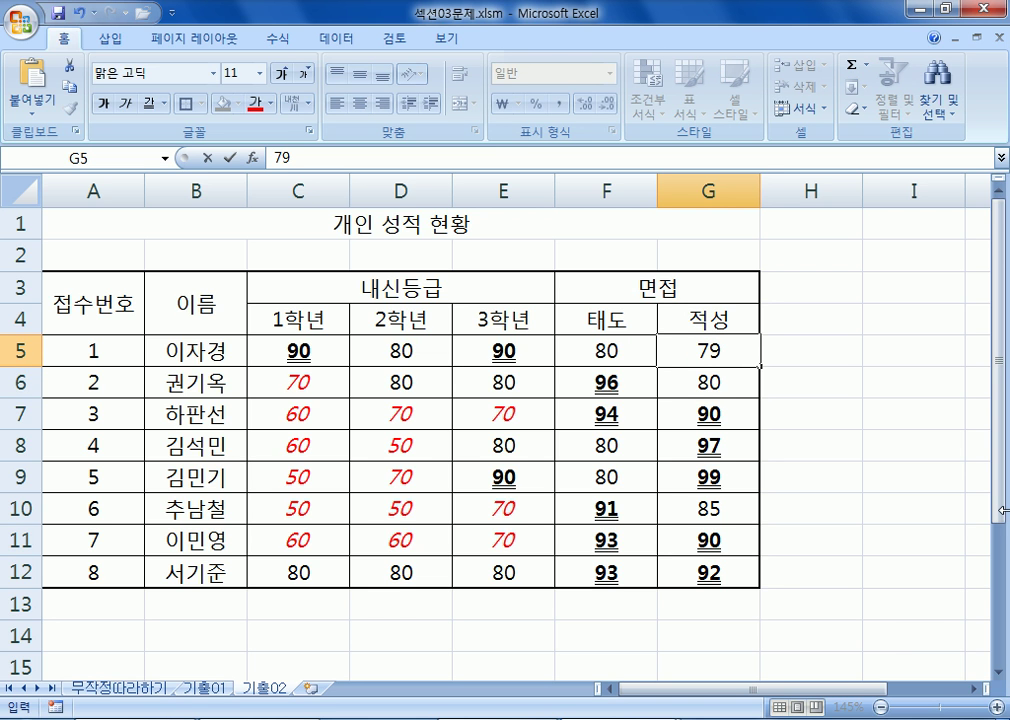
key("Return")
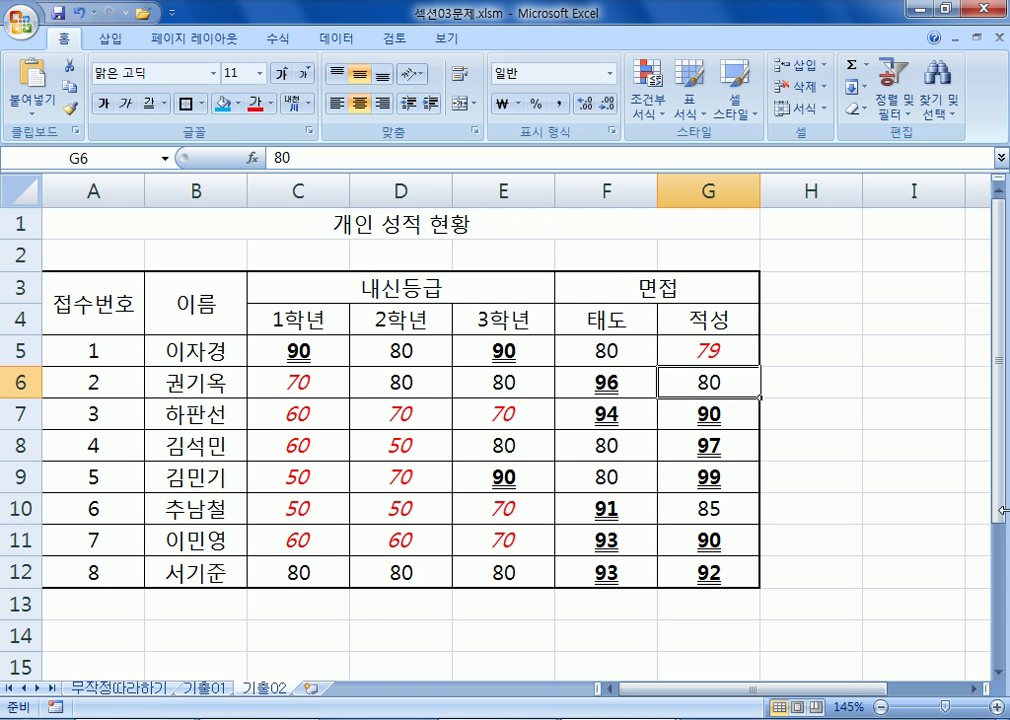
key("ctrl+z")
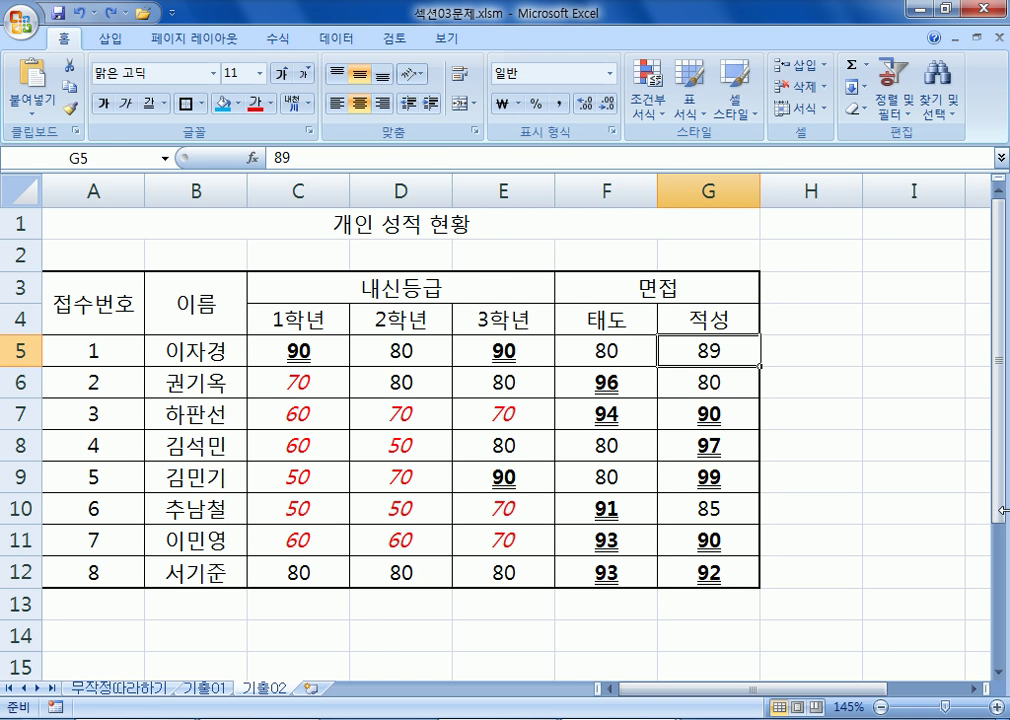
Switch to Notepad and add the lines "이상, 크거나 같다, >=" and "이하, 작거나 같다, <=" under the 조건부 서식 note.
key("alt+Tab")
key("BackSpace")
type("이상")
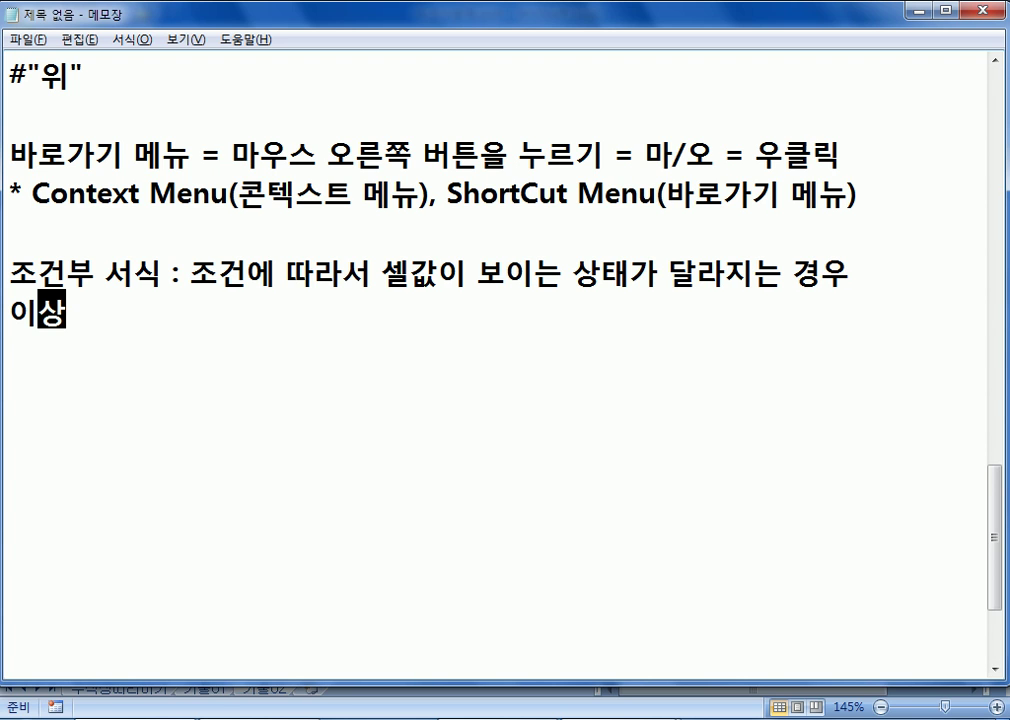
type(", 크건나 같다,")
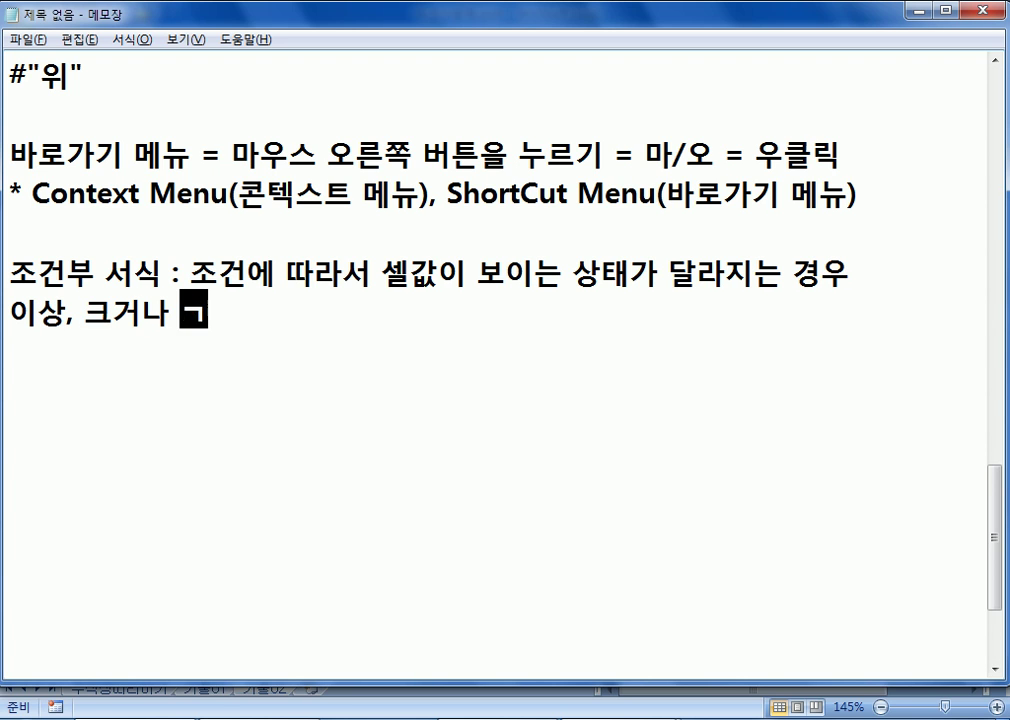
type(" >=")
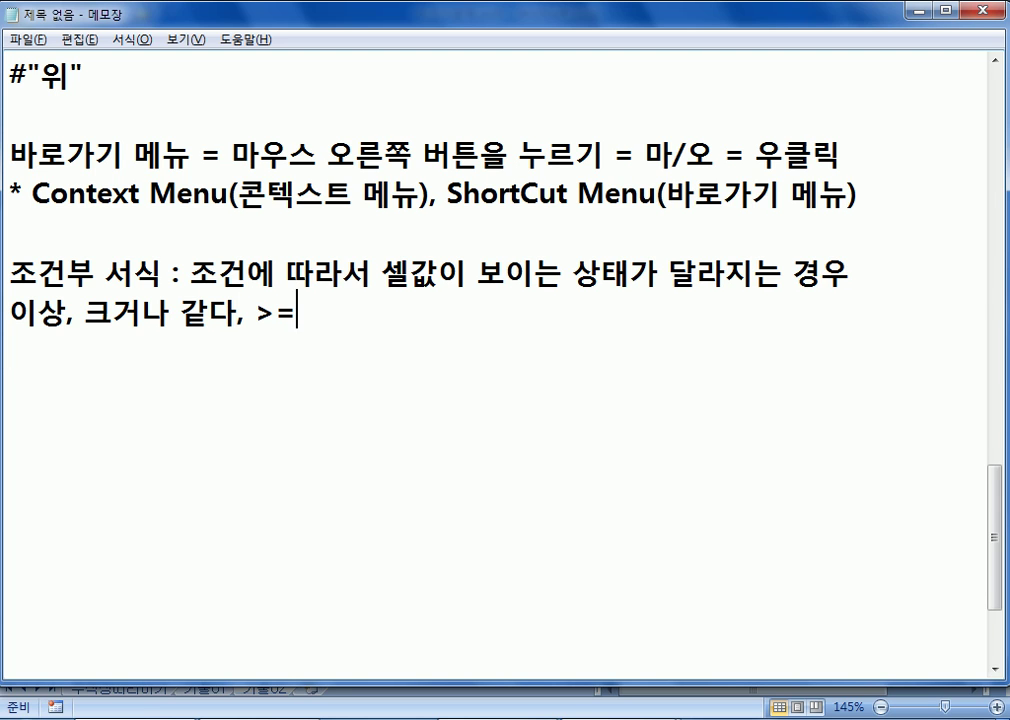
key("Return")
type("이하, ")
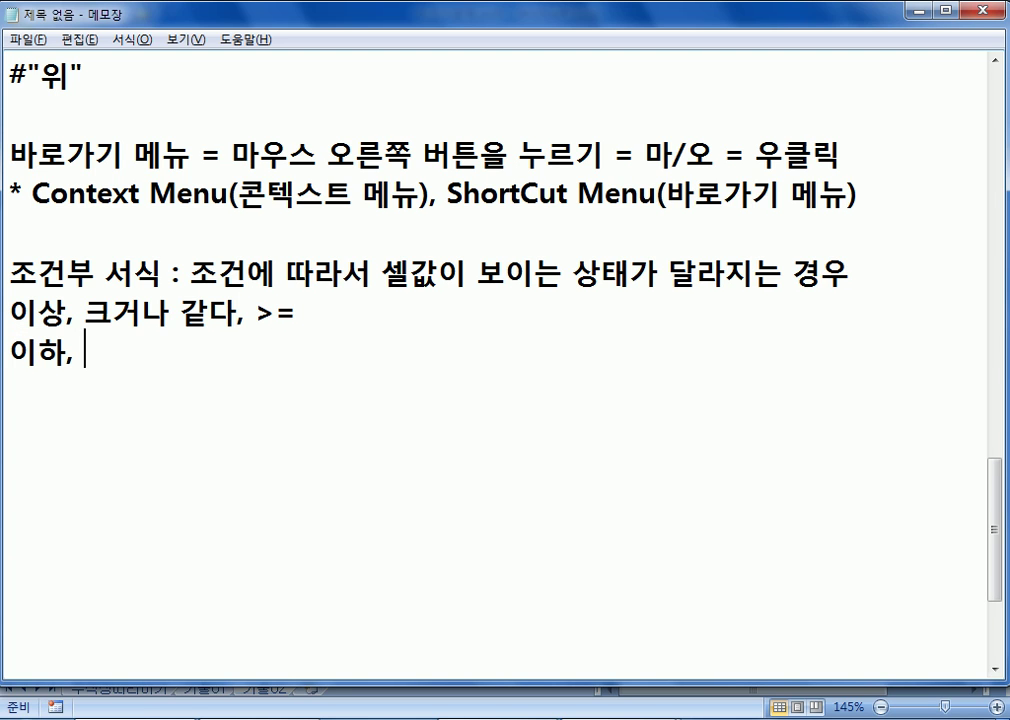
type("작거나 자")
type("ㄱㄷ")
key("BackSpace")
key("BackSpace")
type("같다, <=")
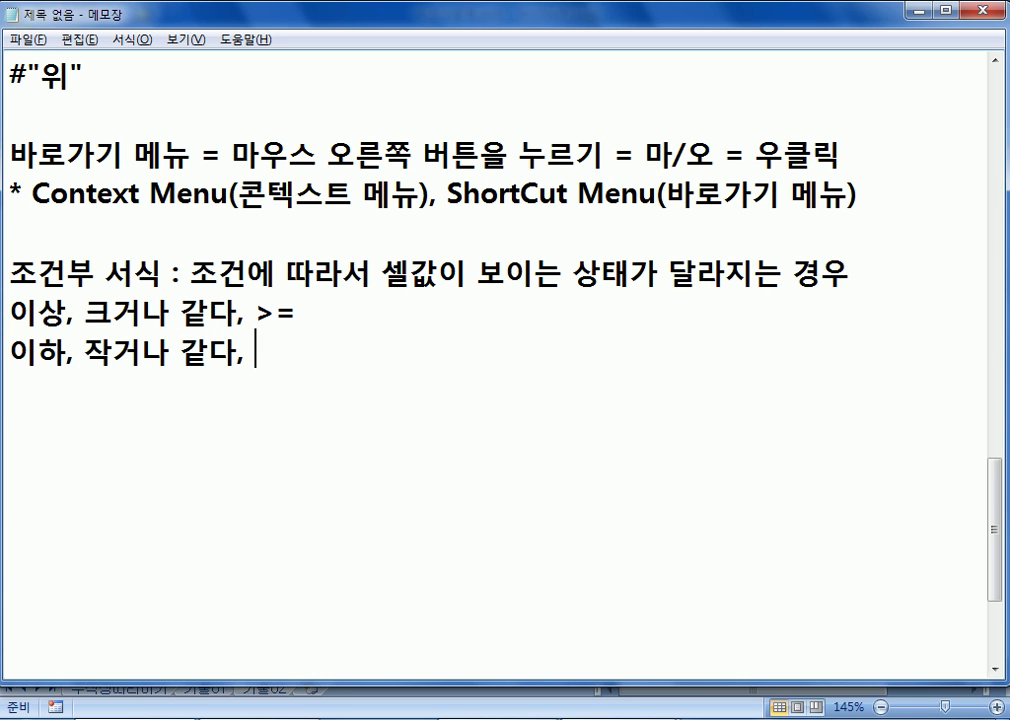
Add the note lines "초과, 크다, >" and "미만, 작다, <" below the 이하 line.
key("Return")
type("ㅊㄱㅗ")
key("BackSpace")
key("BackSpace")
type("ㅗ과, 크다,")
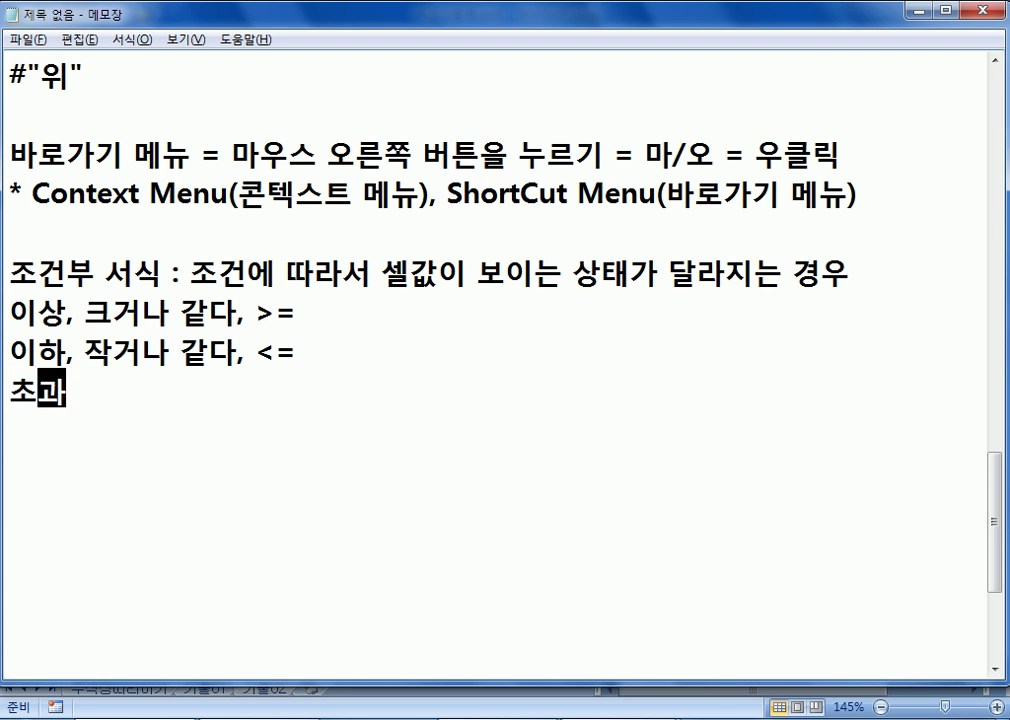
type(" >")
key("Return")
type("미만, ")
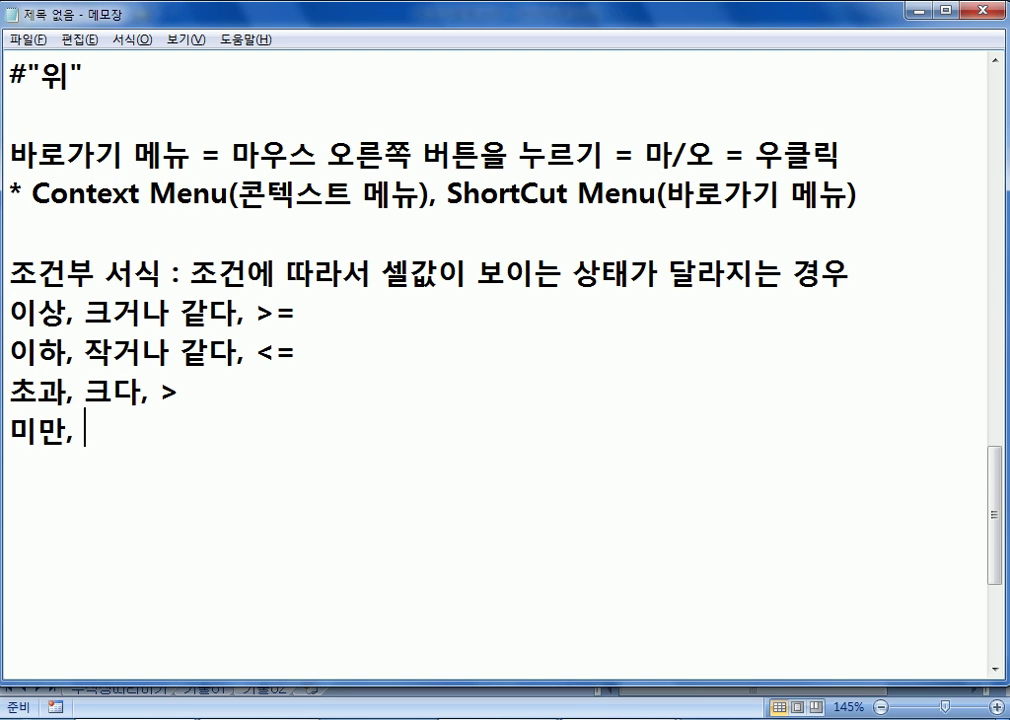
type("작다, <")
key("Return")
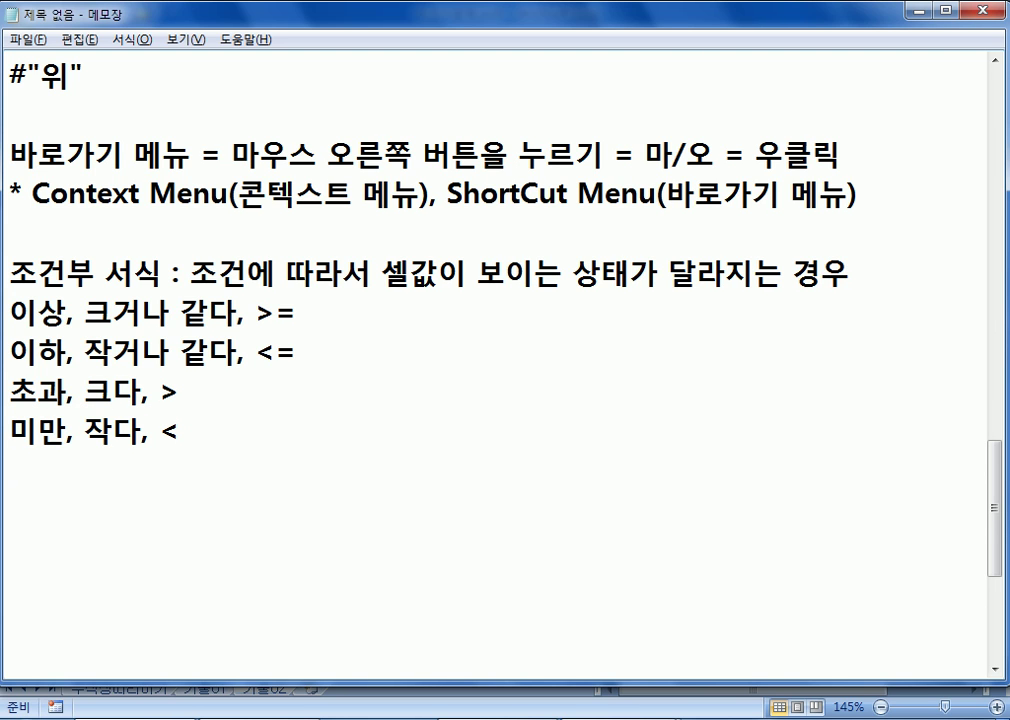
Add the note lines "같다, =" and "다르다, <>" to finish the comparison operator list.
type("같다, ")
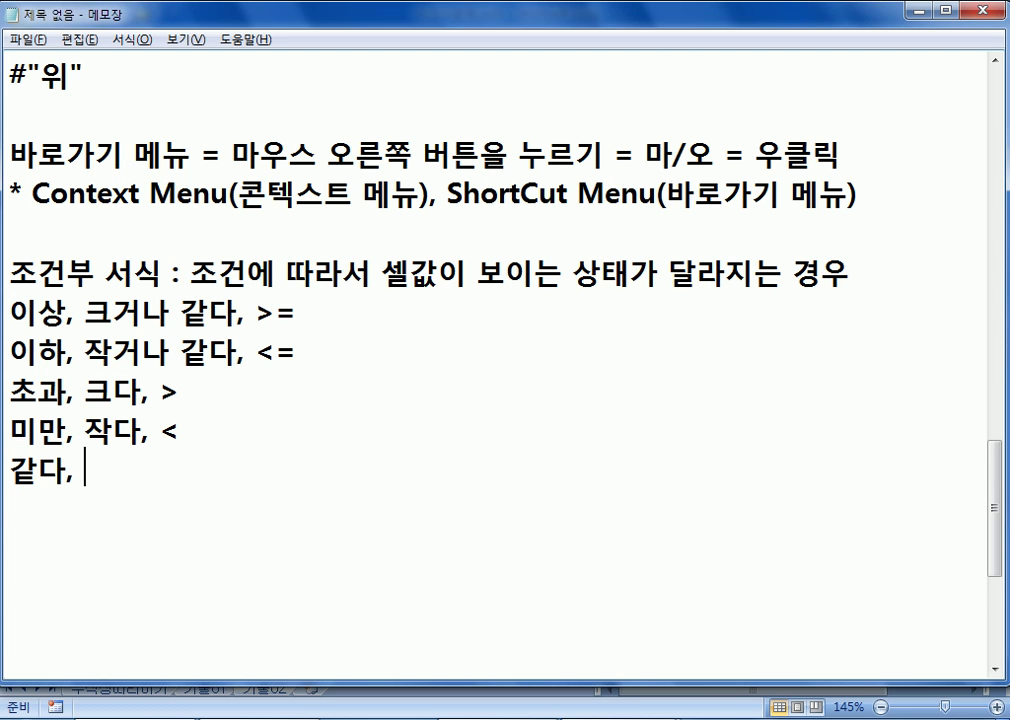
type("==")
key("BackSpace")
key("Return")
type("달르다, <>")
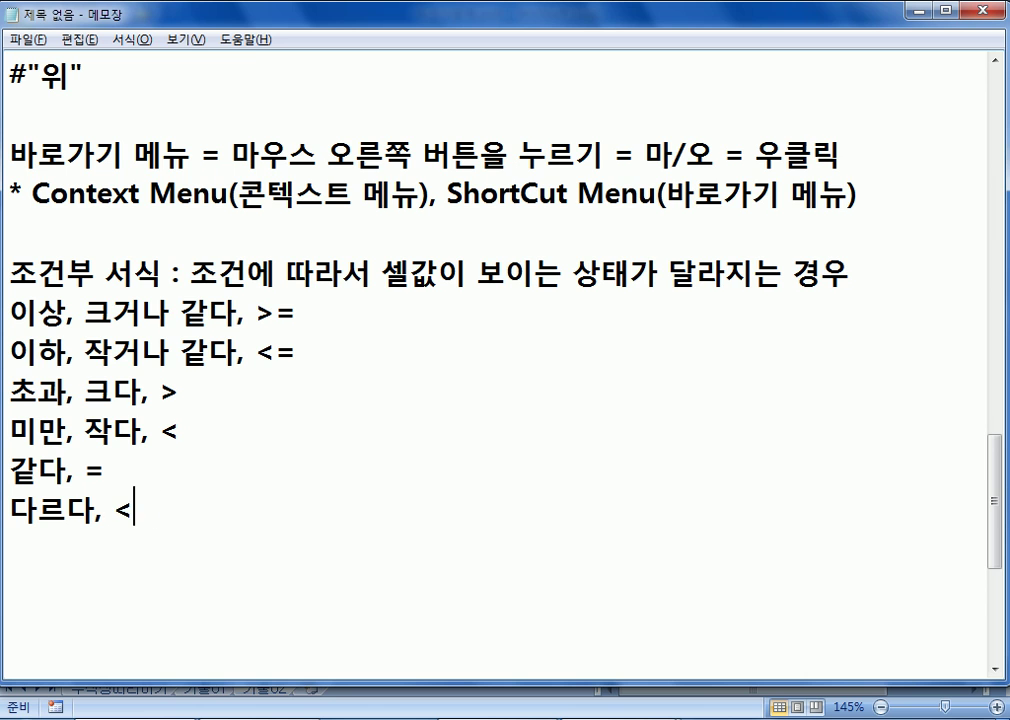
key("Return")
Highlight the >= operator and then the <= operator in the notes to examine how they are written.
scroll(735, 451, "down", 1)
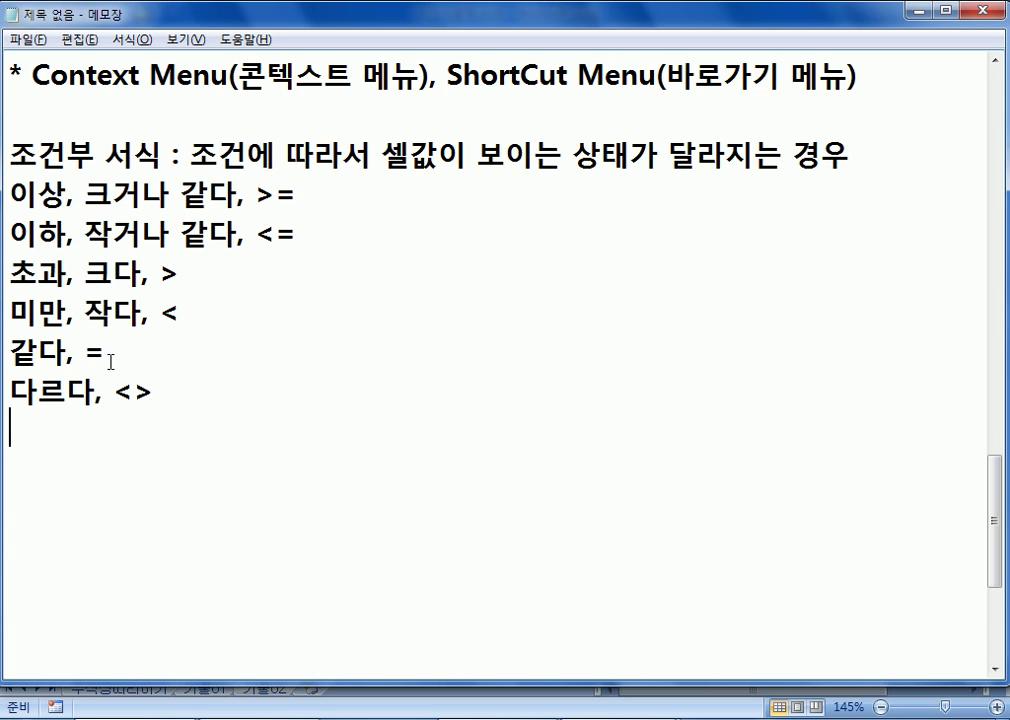
left_click_drag(256, 193, 298, 193)
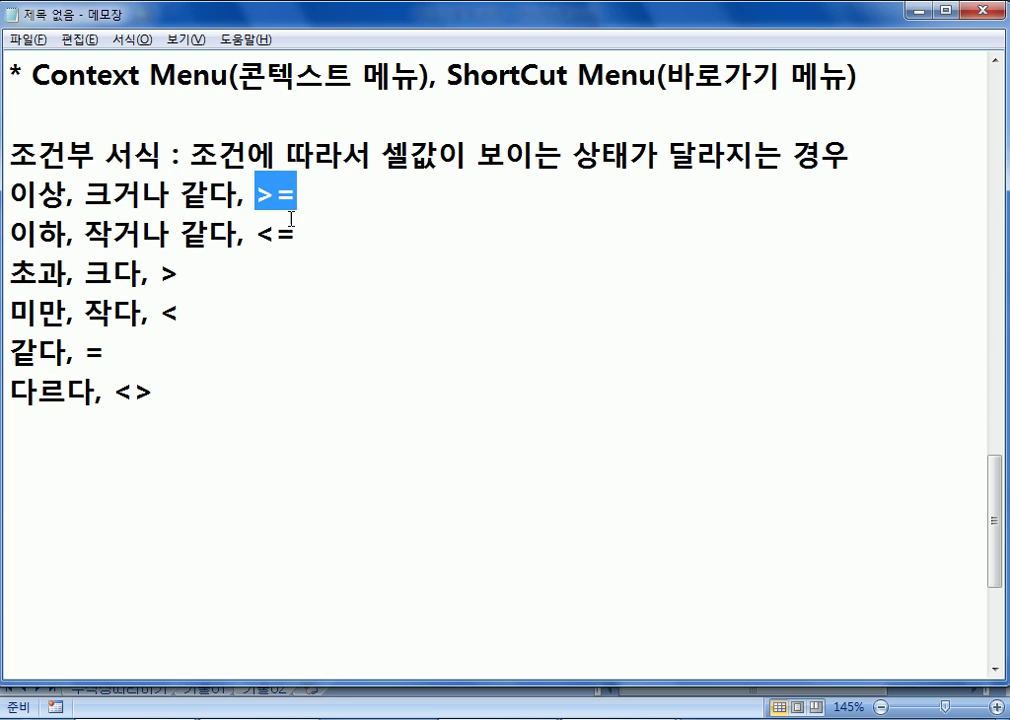
left_click_drag(257, 233, 298, 234)
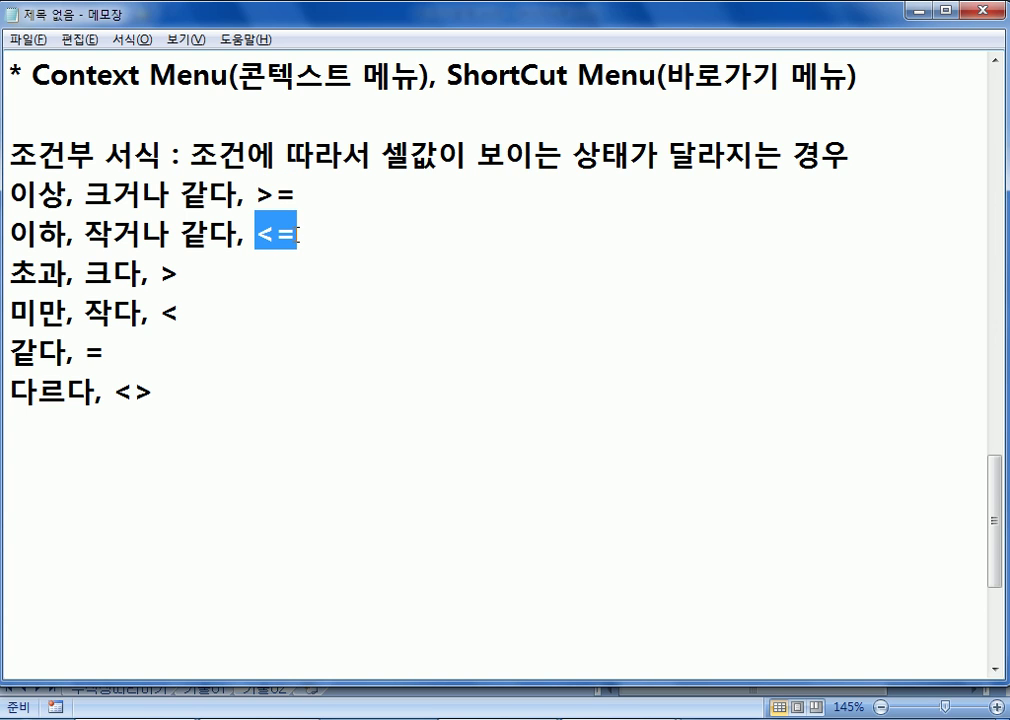
Highlight the >=, <= and <> operators in the notes to compare the order of their symbols.
left_click_drag(257, 193, 298, 193)
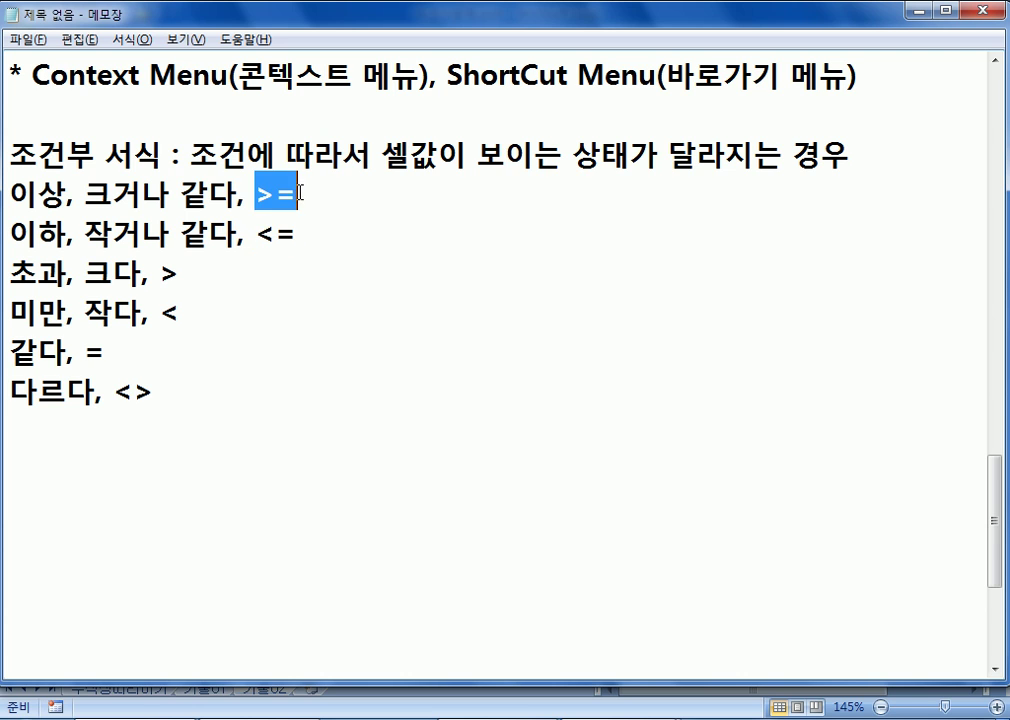
left_click_drag(258, 233, 297, 234)
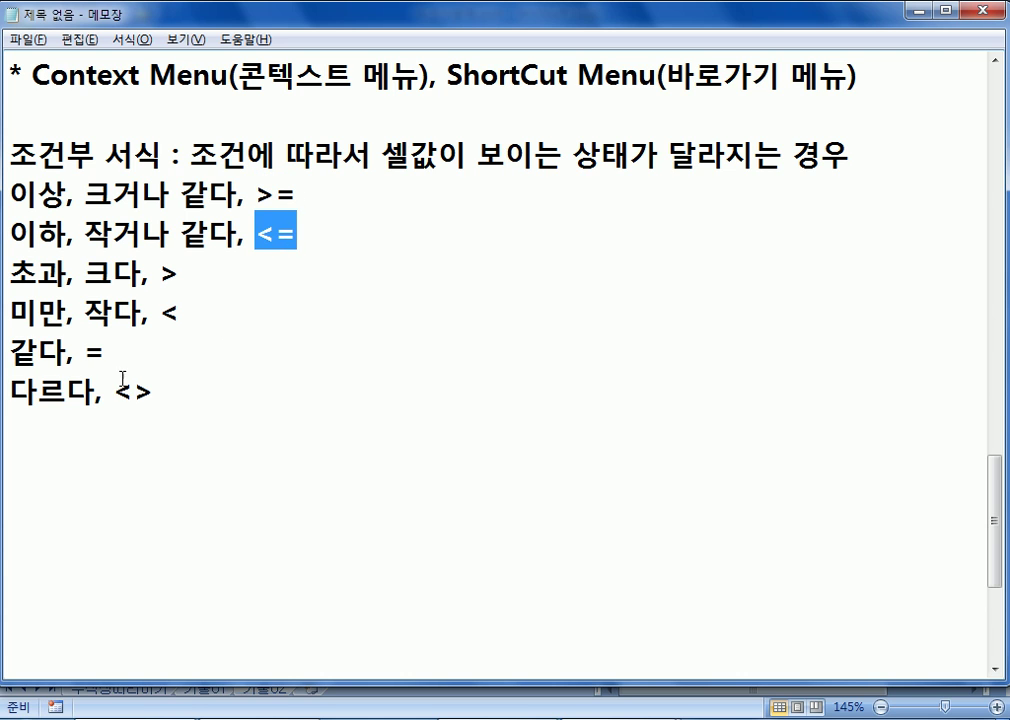
left_click_drag(115, 393, 155, 393)
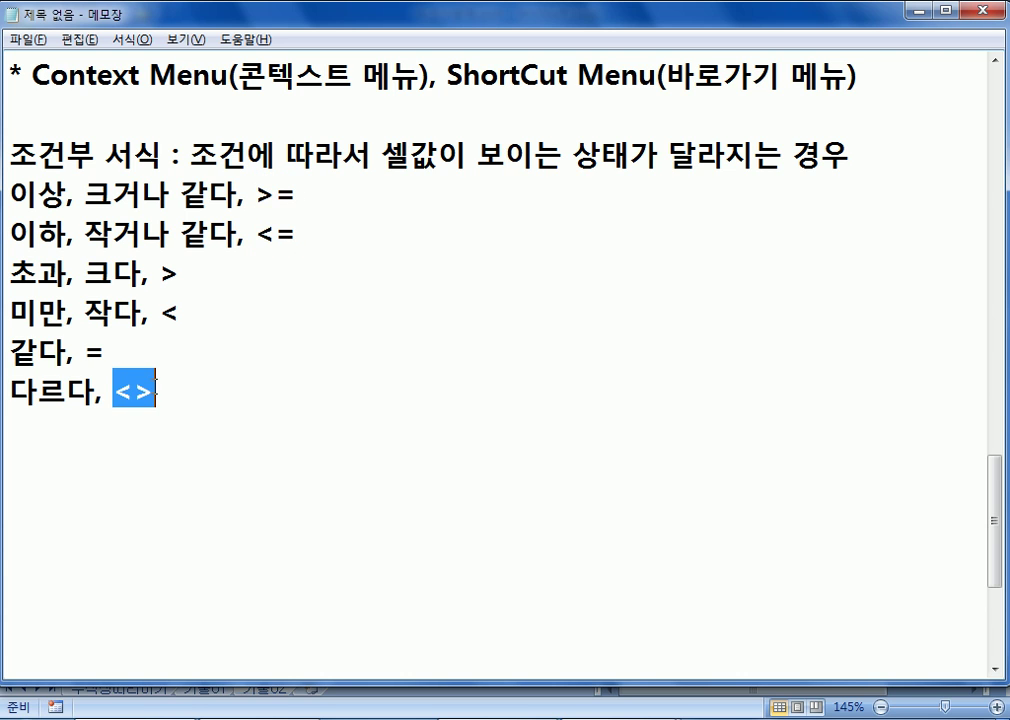
left_click(160, 389)
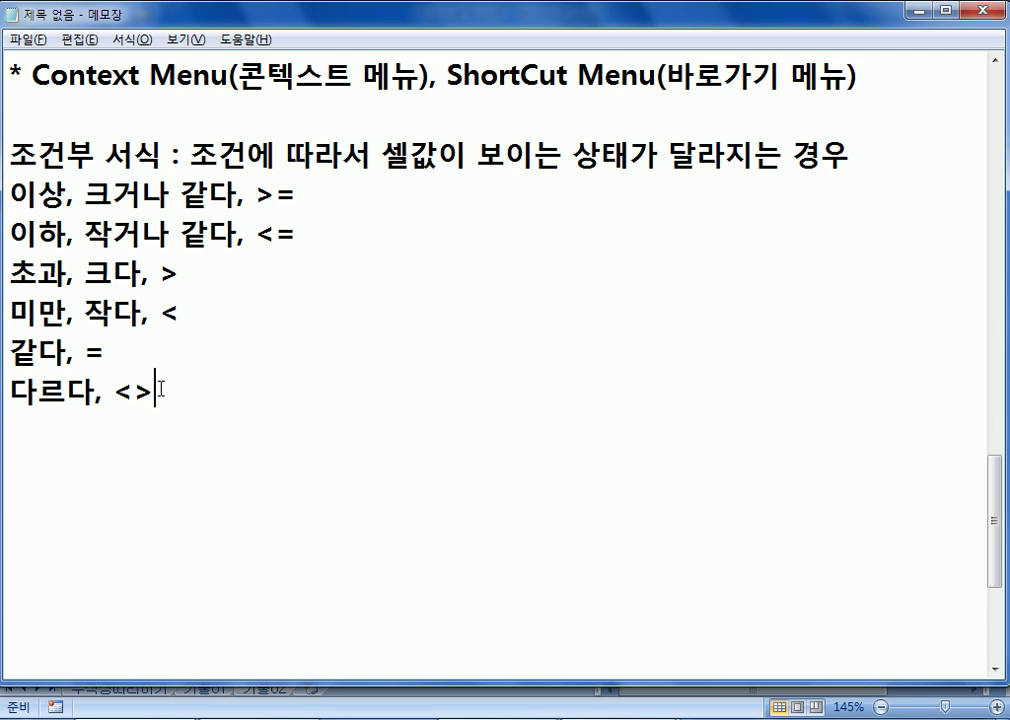
left_click_drag(115, 392, 155, 396)
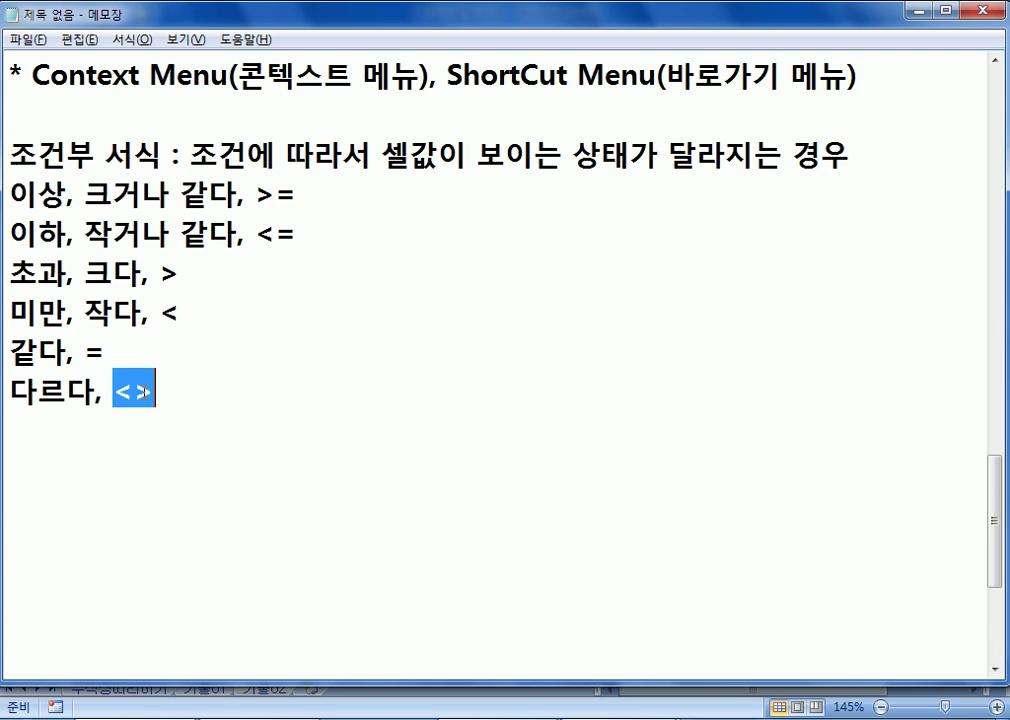
left_click(136, 391)
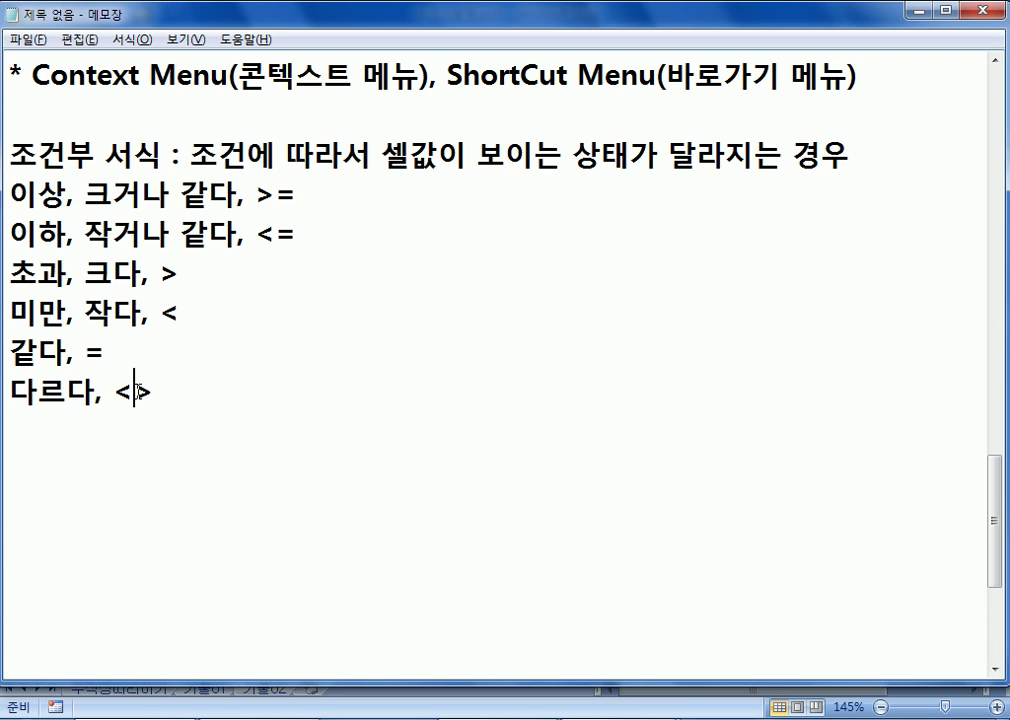
left_click_drag(105, 391, 169, 400)
Add the example line "예) 김씨 성이 아닌 경우, <>김*" below the 다르다 line in the notes.
left_click(177, 394)
key("Return")
type("김")
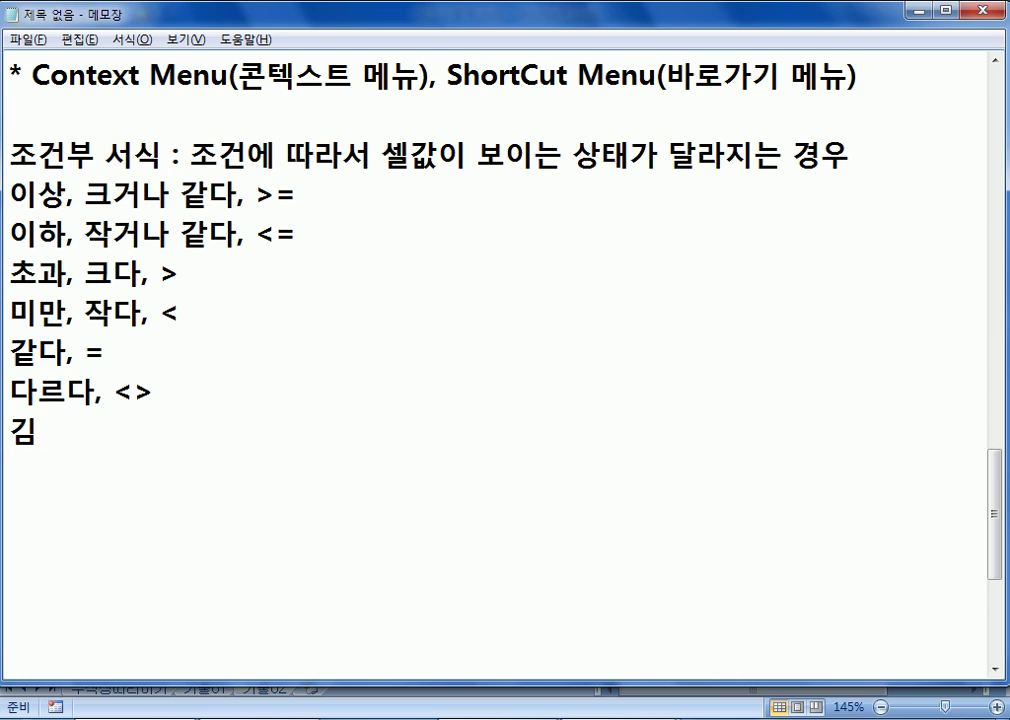
type("ㅇㅖ)")
key("End")
type("씨성을")
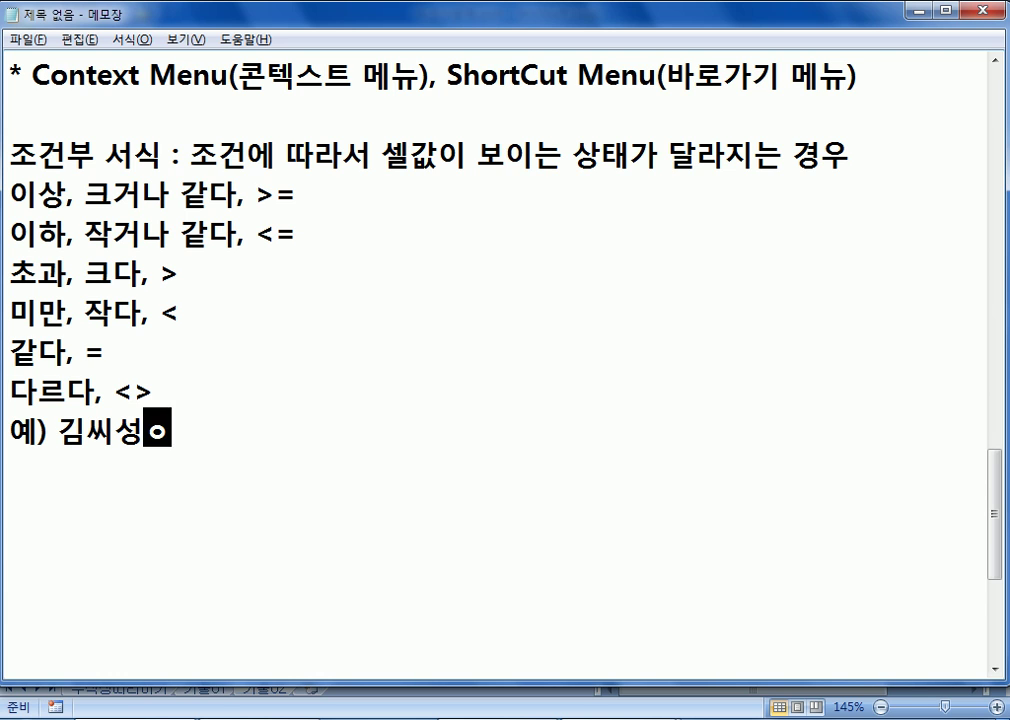
key("BackSpace")
type("이 아닌 경우")
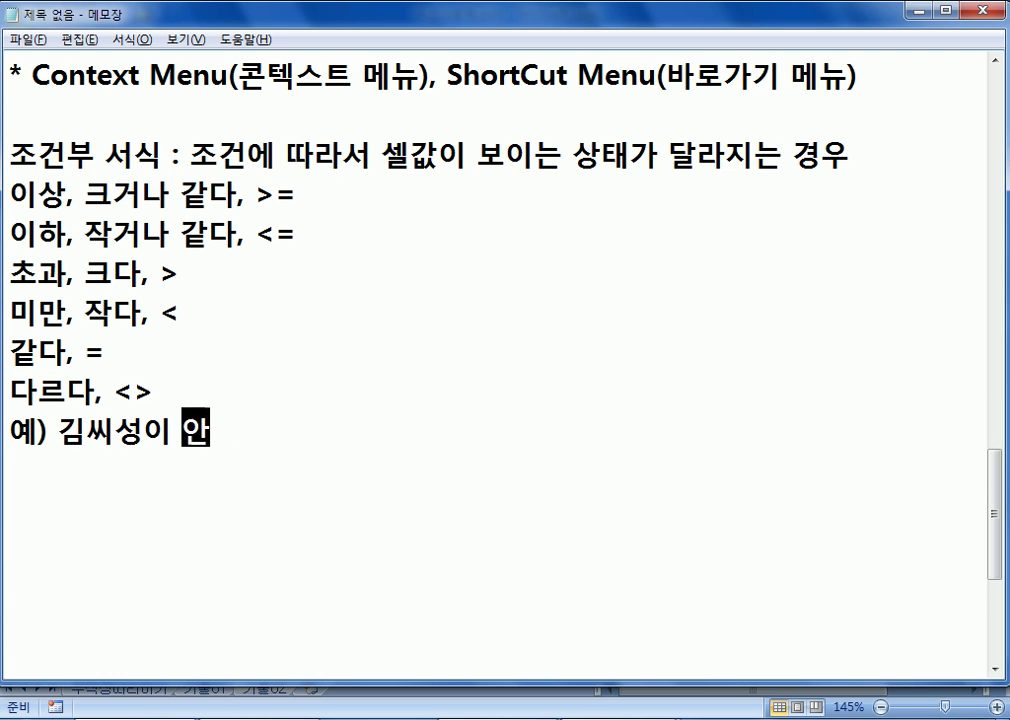
type(", ")
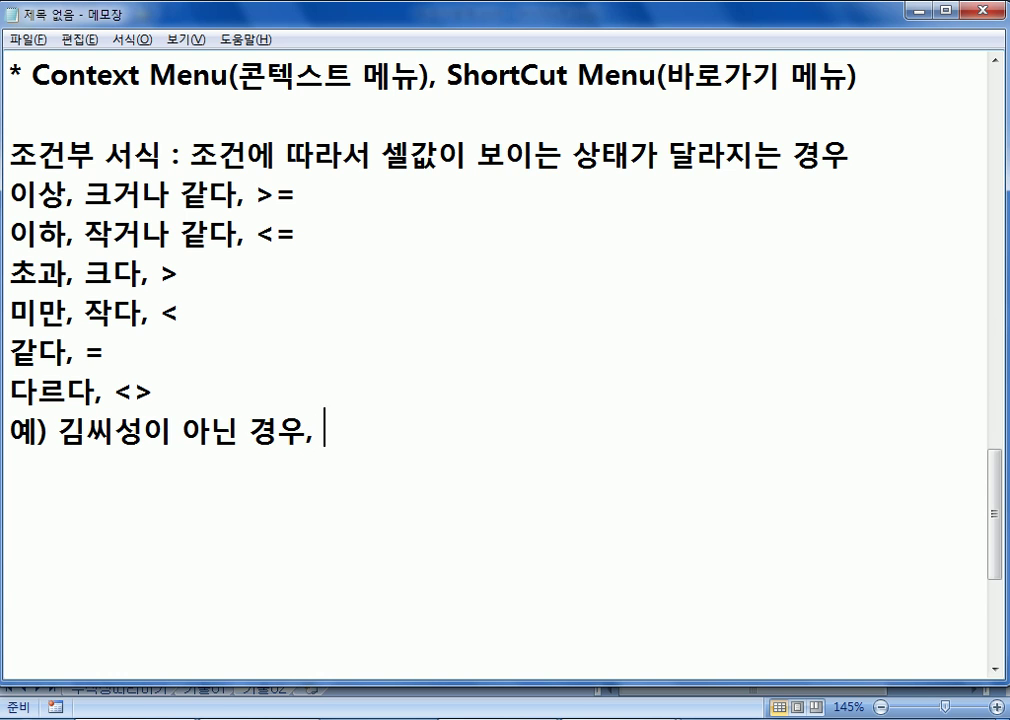
type("<>김*")
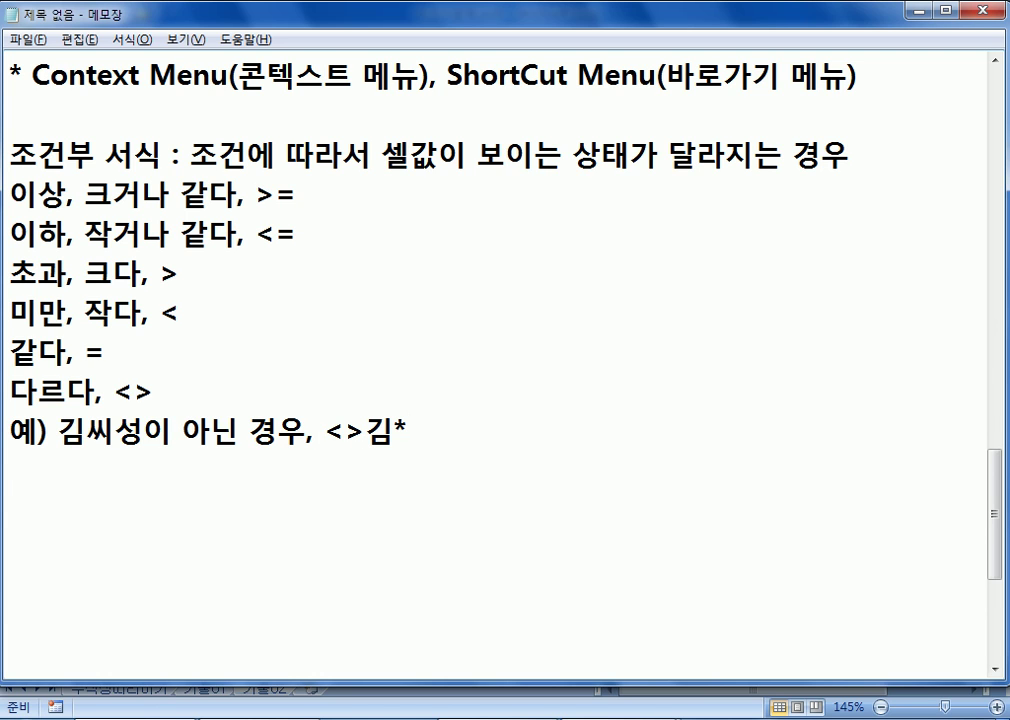
key("Return")
left_click(124, 432)
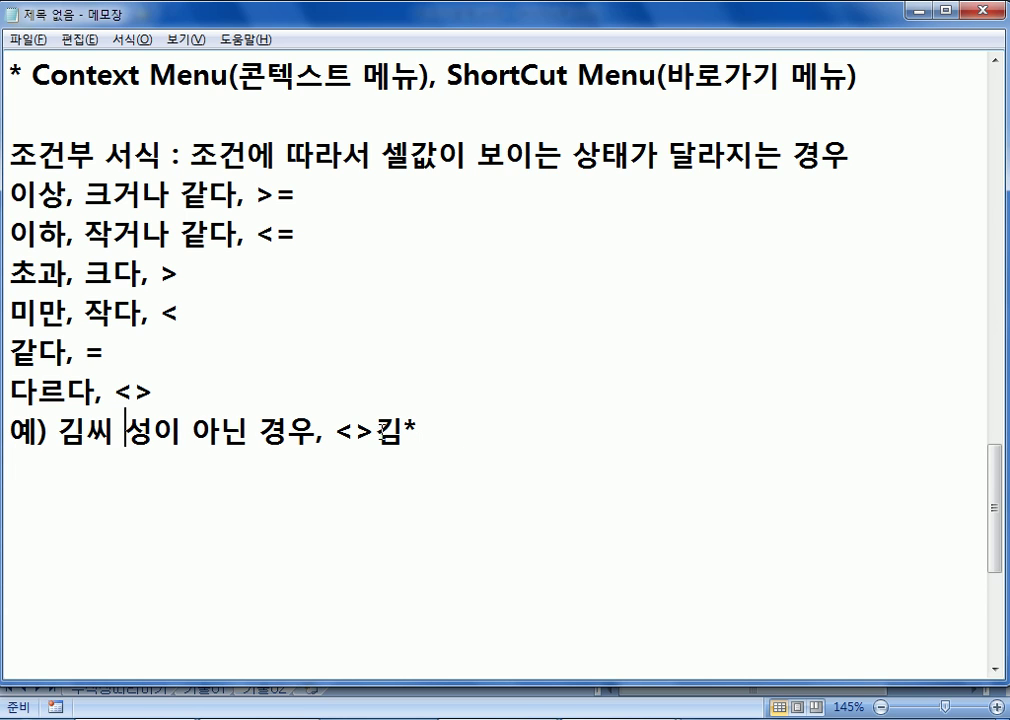
Highlight 김, the * wildcard and the <> operator in the example line to examine the parts of the condition.
left_click_drag(376, 428, 404, 428)
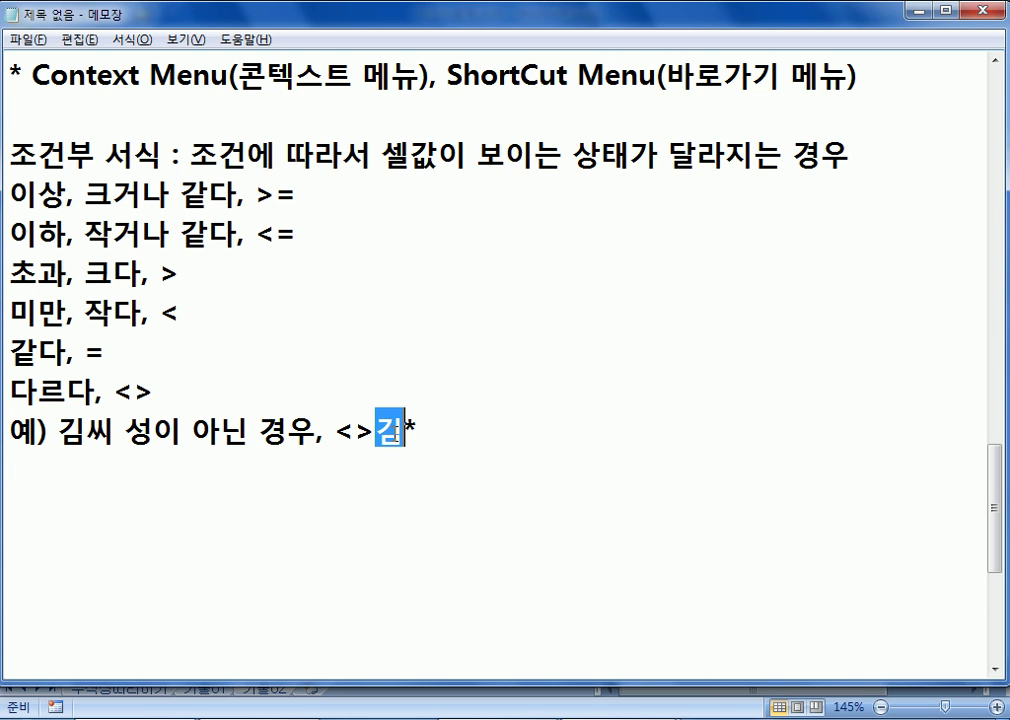
left_click_drag(404, 432, 420, 431)
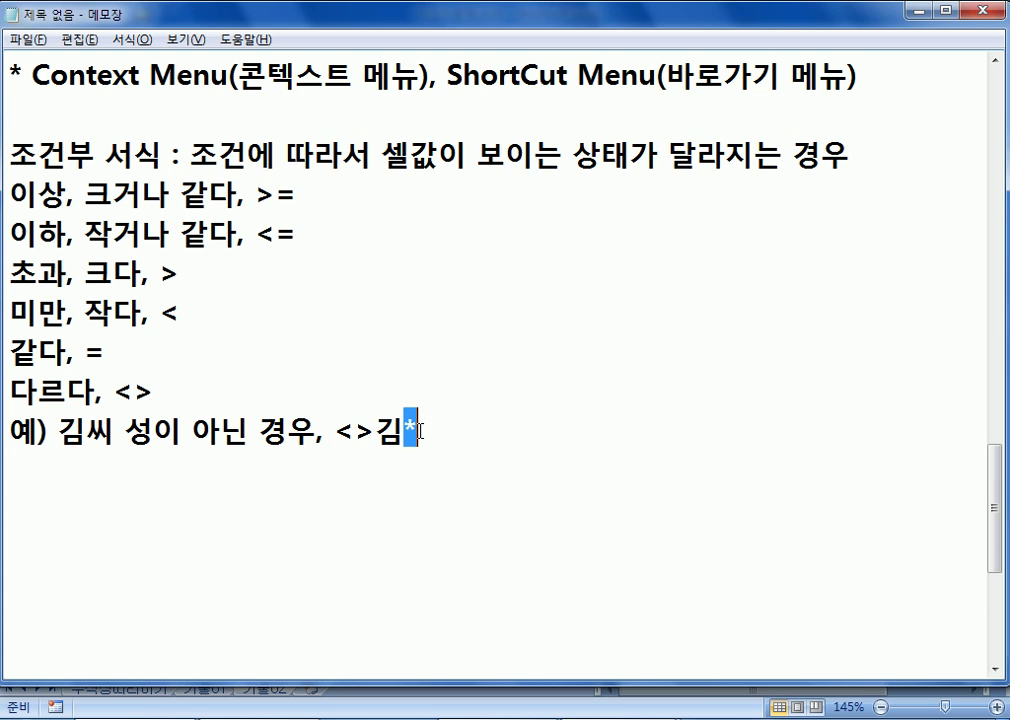
left_click_drag(333, 430, 375, 430)
left_click(457, 462)
key("Return")
key("Return")
Switch to Excel, select C5:G12 and review the comparison operators and font format options of a new cell-value rule without creating it.
key("alt+Tab")
left_click_drag(268, 350, 682, 552)
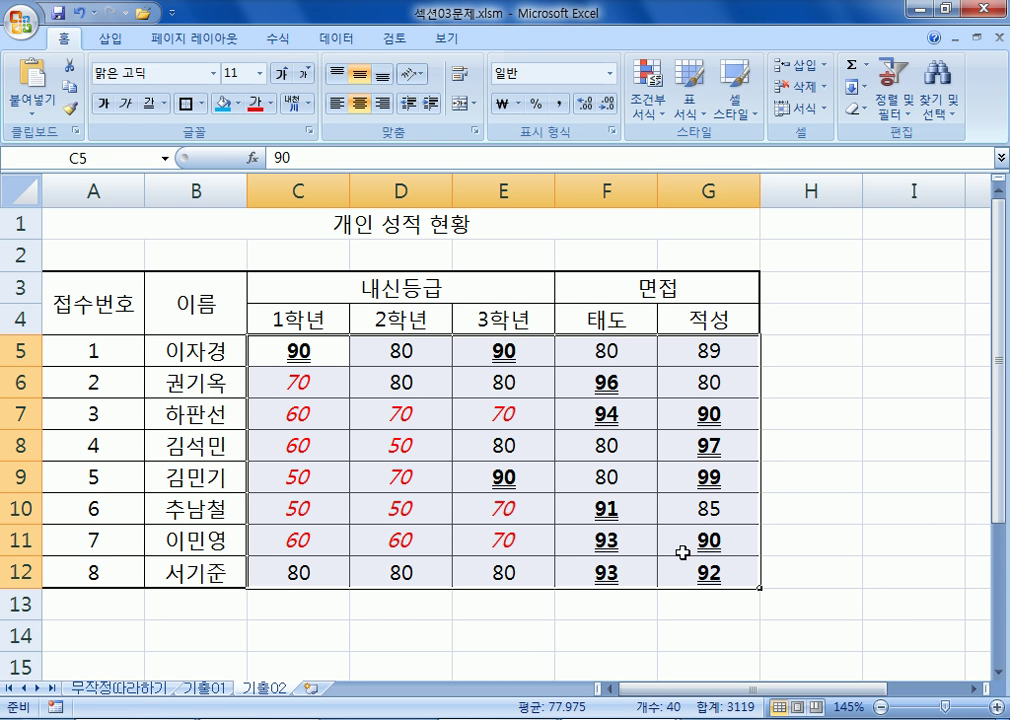
left_click(652, 108)
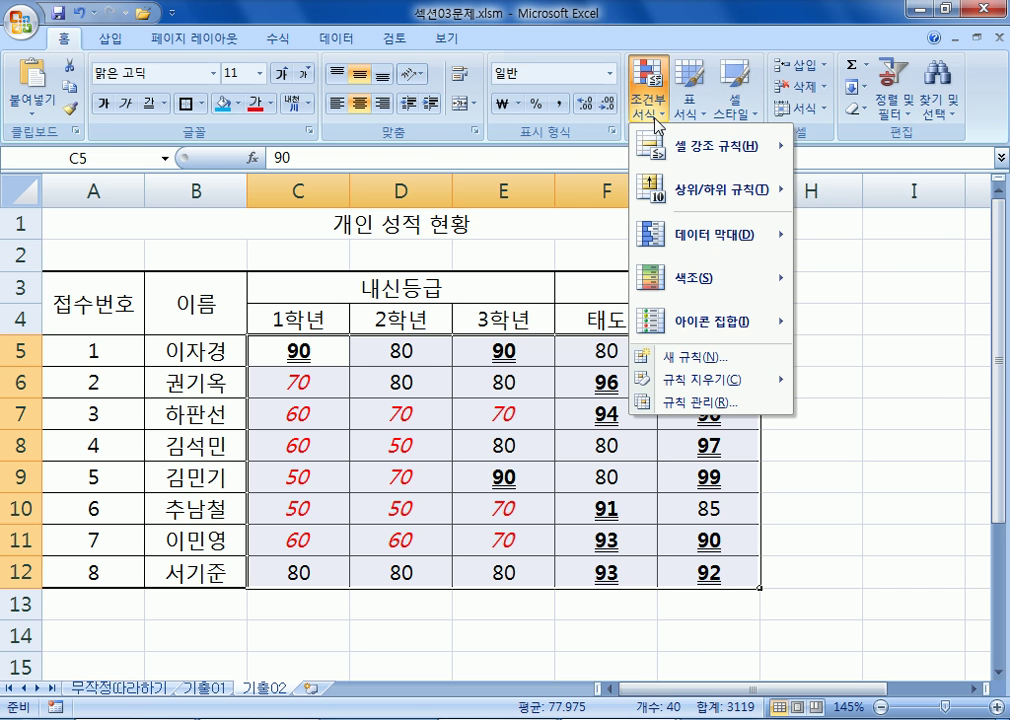
left_click(700, 357)
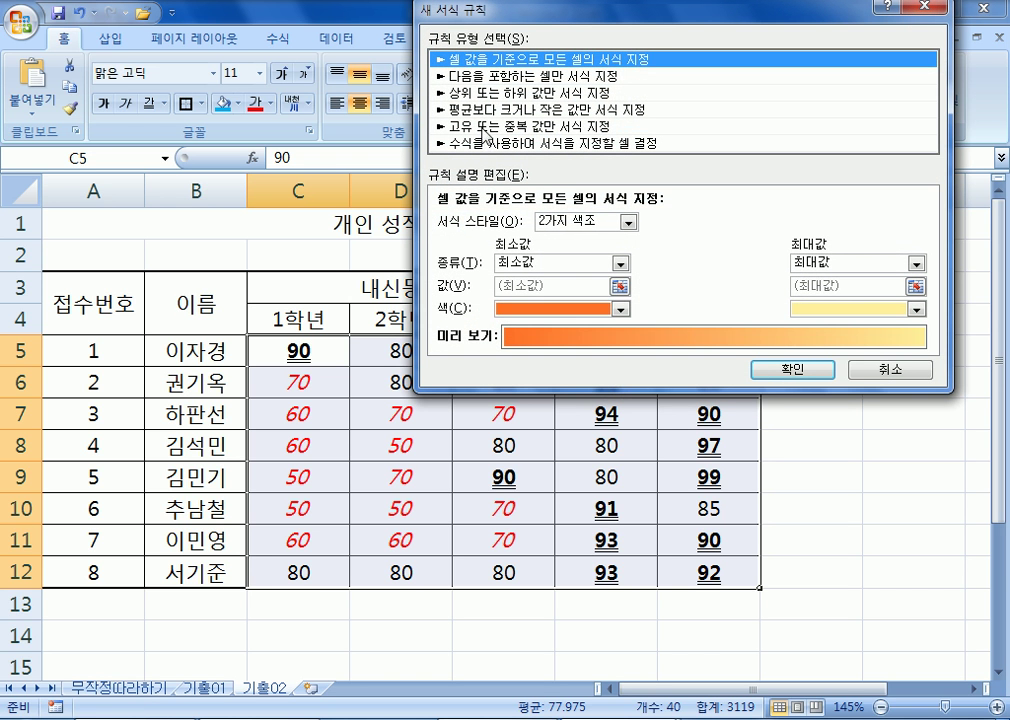
left_click(476, 78)
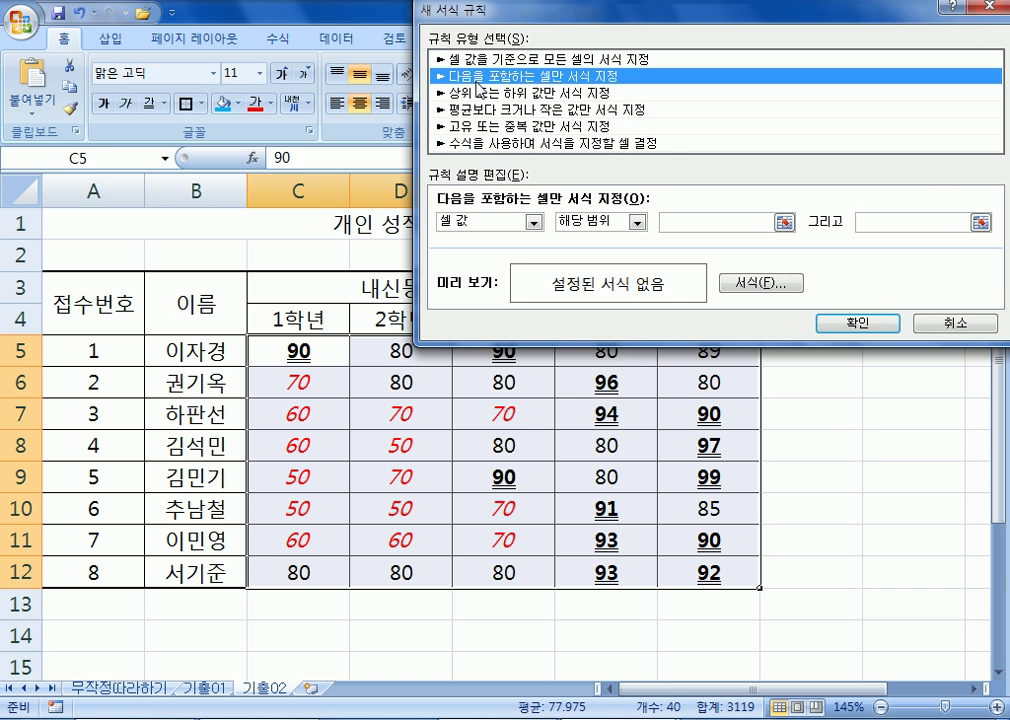
left_click(600, 222)
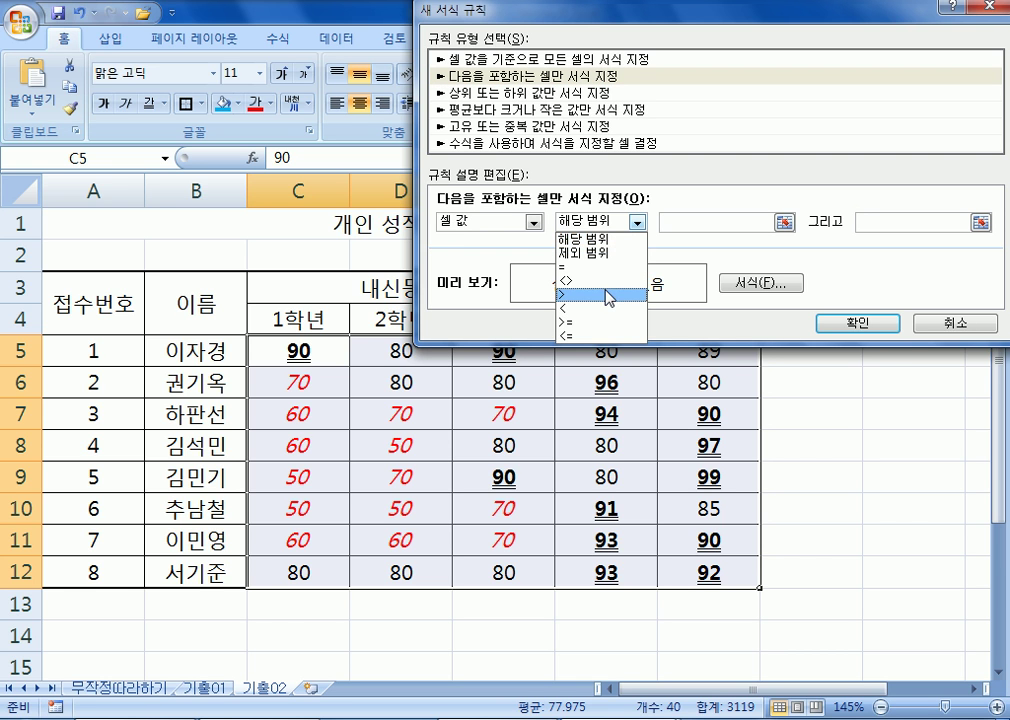
left_click(748, 284)
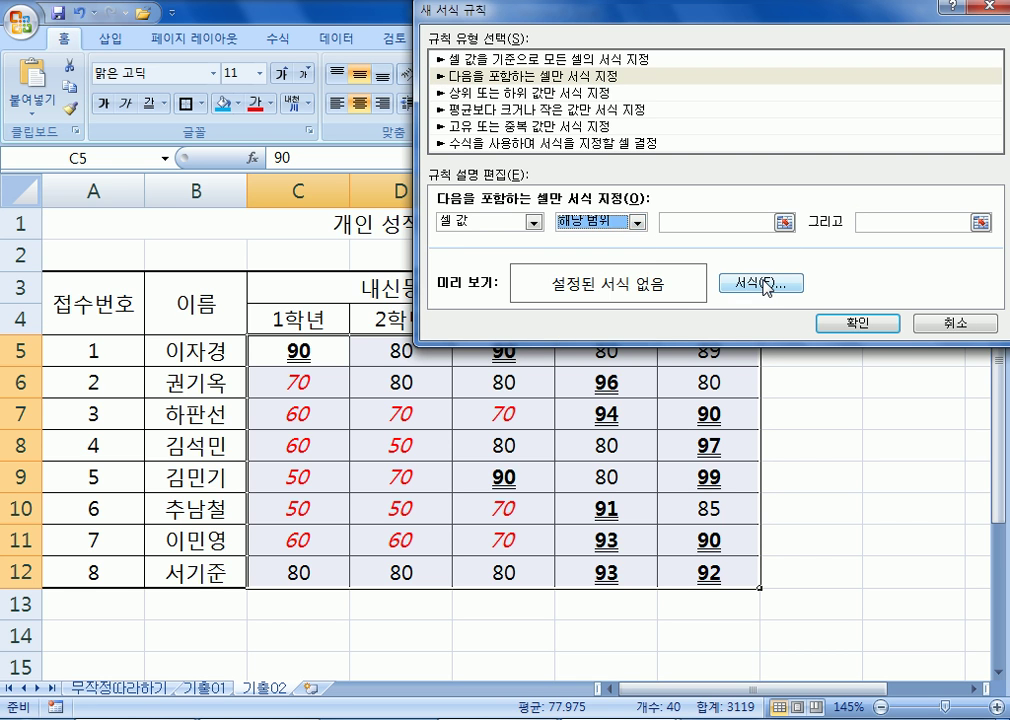
left_click(748, 284)
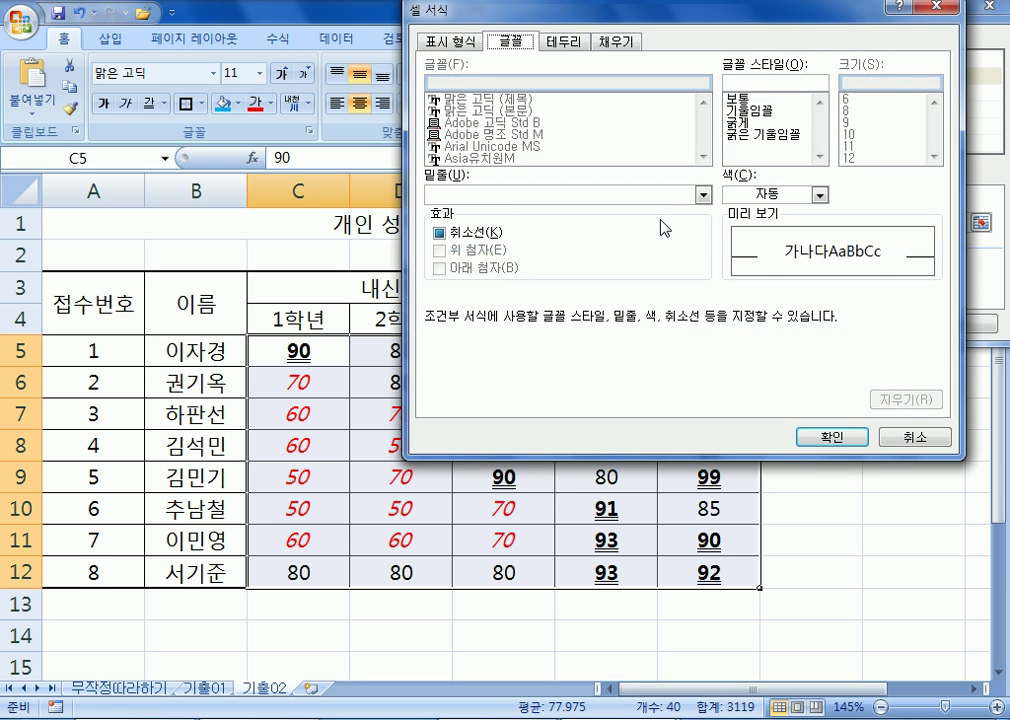
key("Escape")
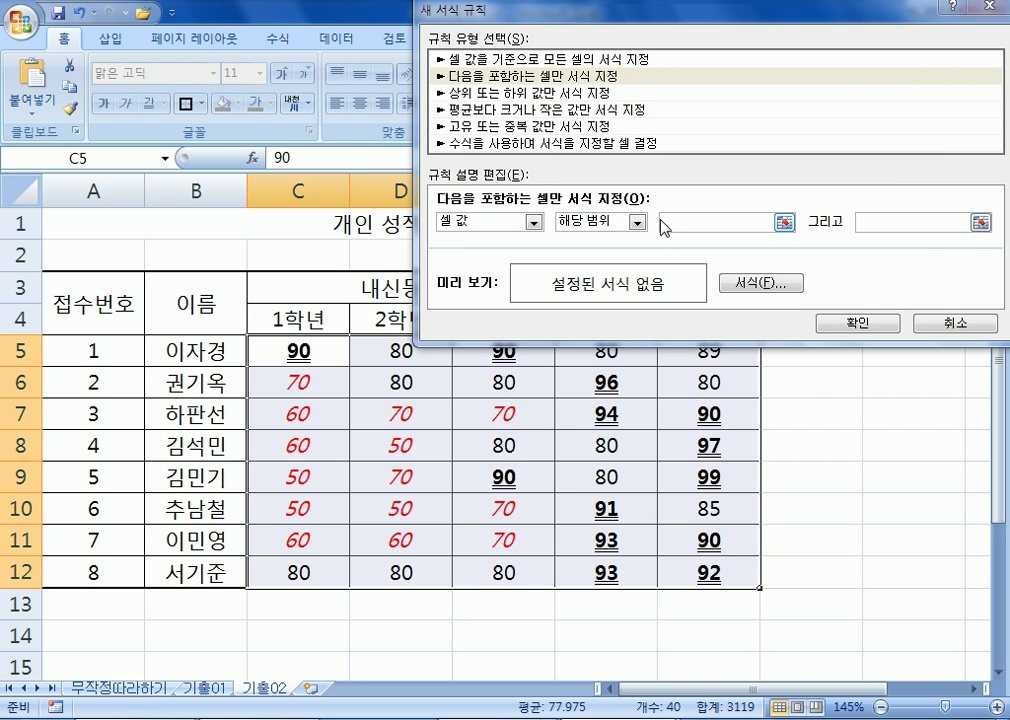
left_click(935, 330)
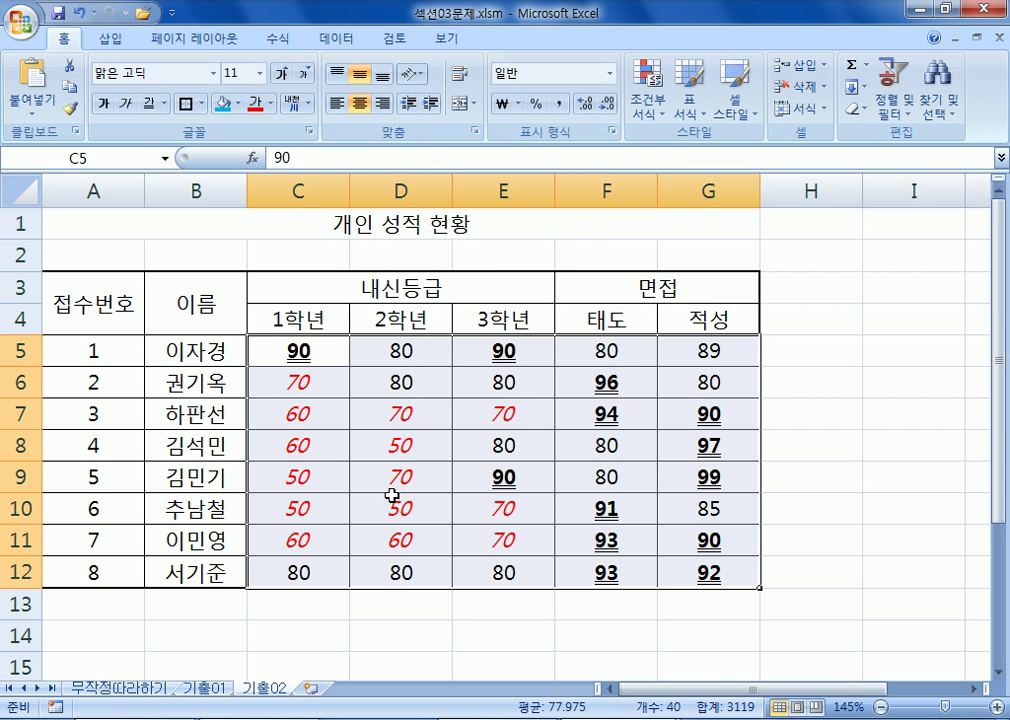
Open the conditional formatting rules manager for the selected range and examine the < 80 and >= 90 rules.
left_click(648, 108)
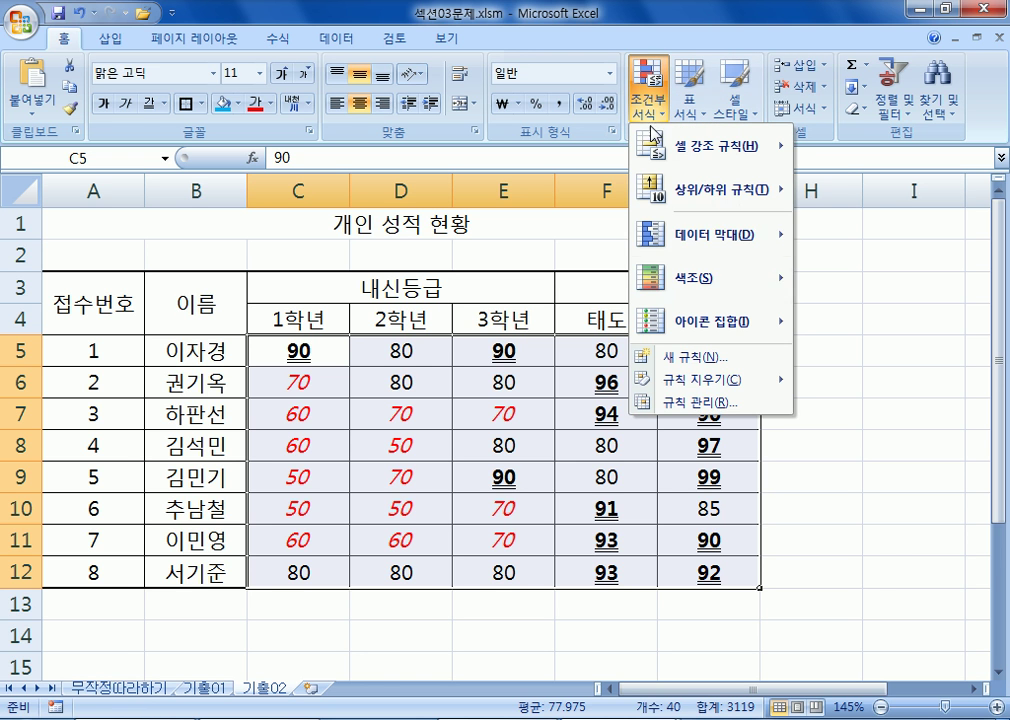
mouse_move(666, 388)
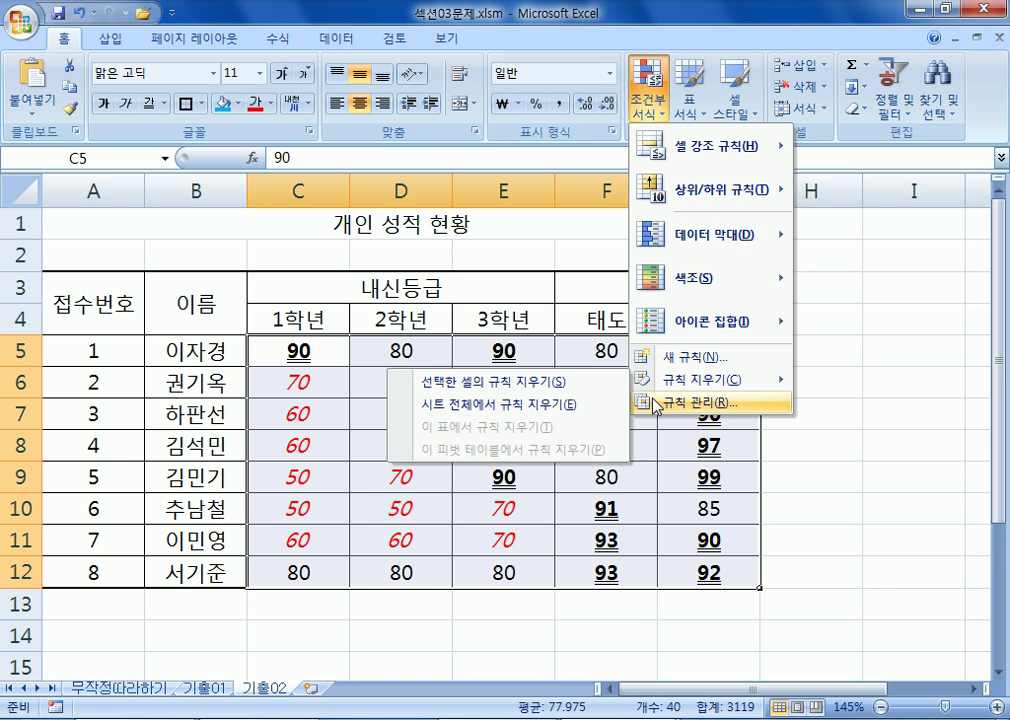
left_click(659, 403)
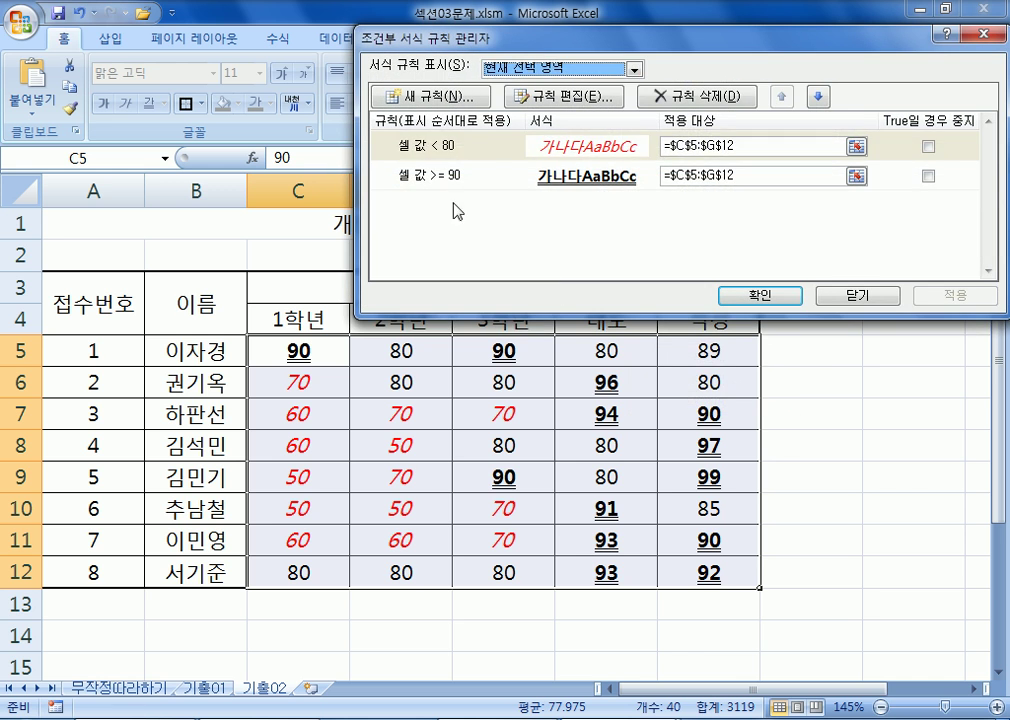
left_click(442, 148)
left_click(433, 177)
left_click(434, 150)
left_click(430, 177)
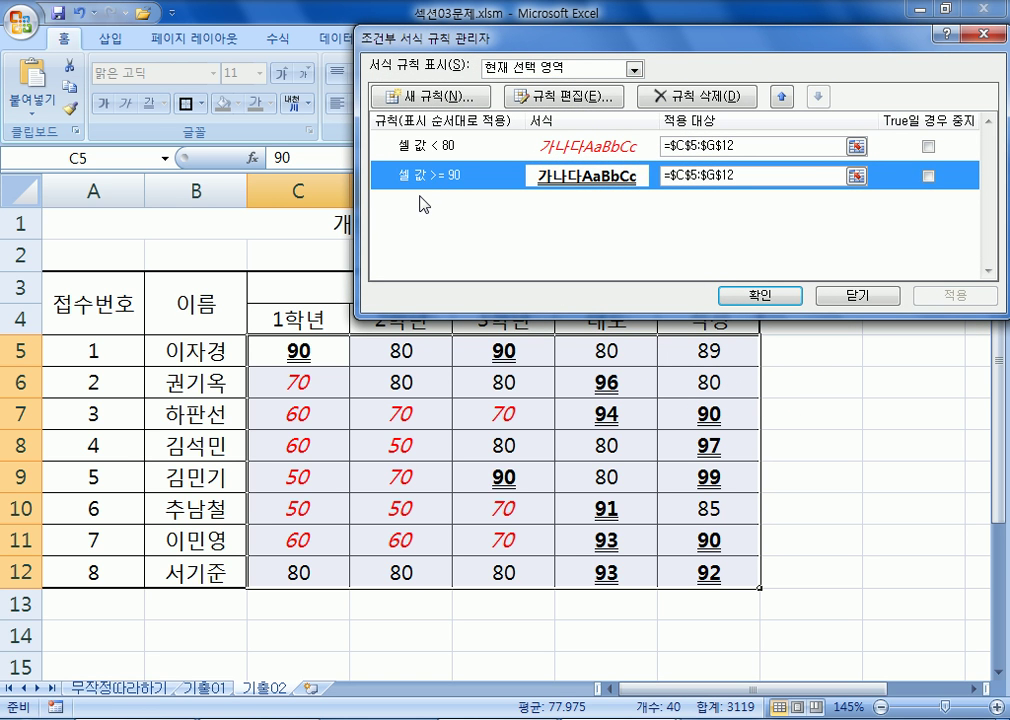
left_click(432, 147)
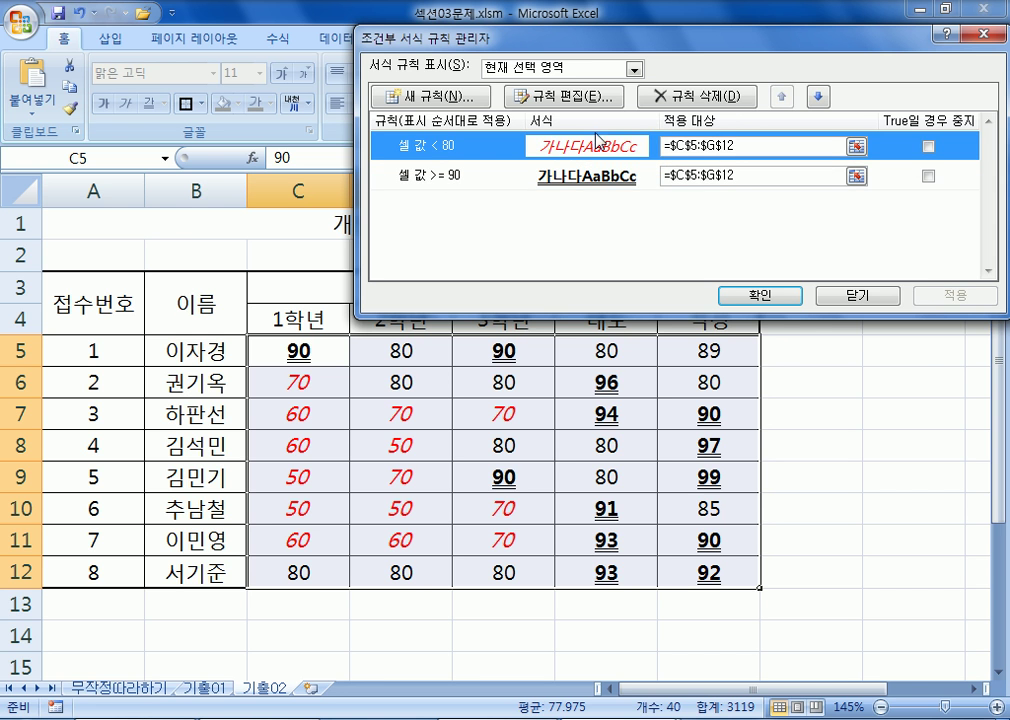
Open the < 80 rule for editing to examine its condition and format, and leave the rules manager without changes.
left_click(560, 100)
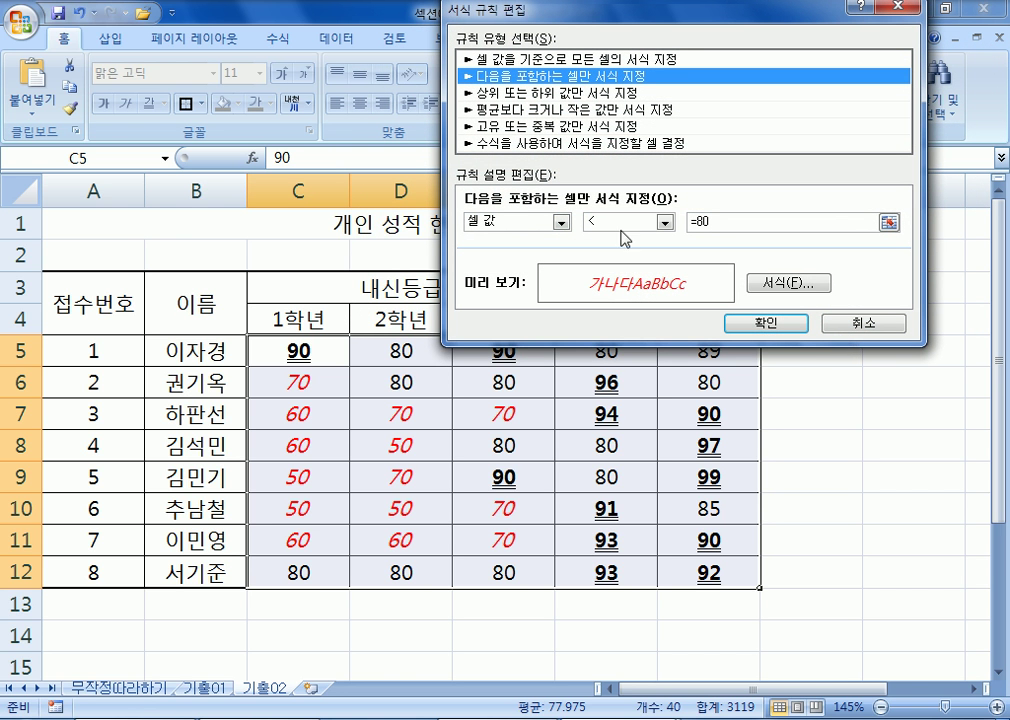
left_click(855, 322)
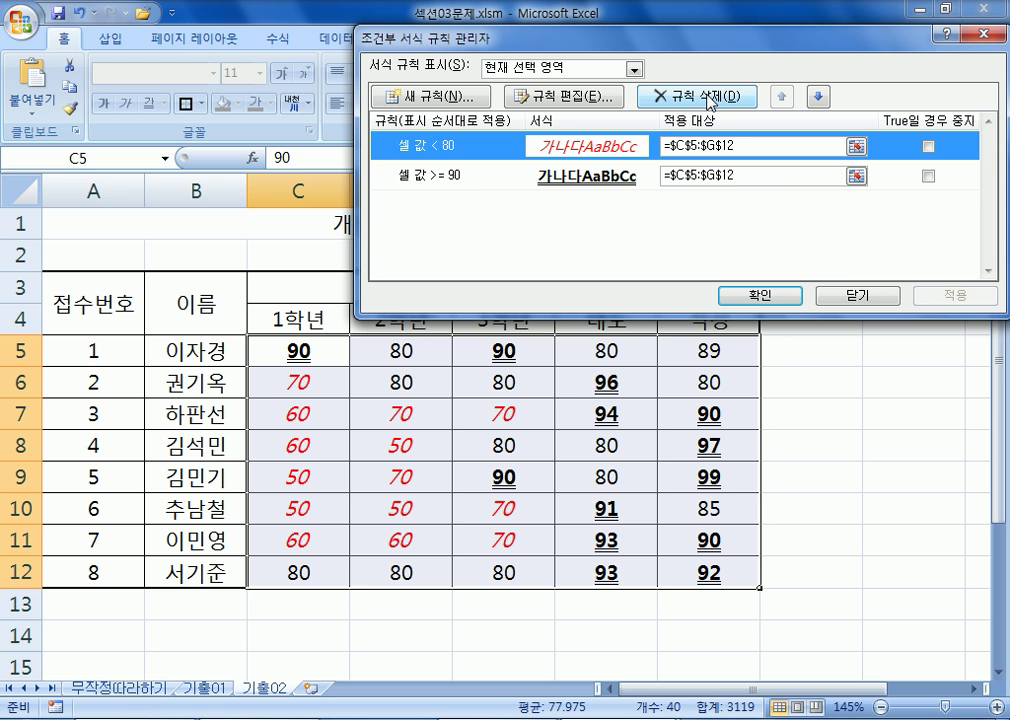
left_click(838, 294)
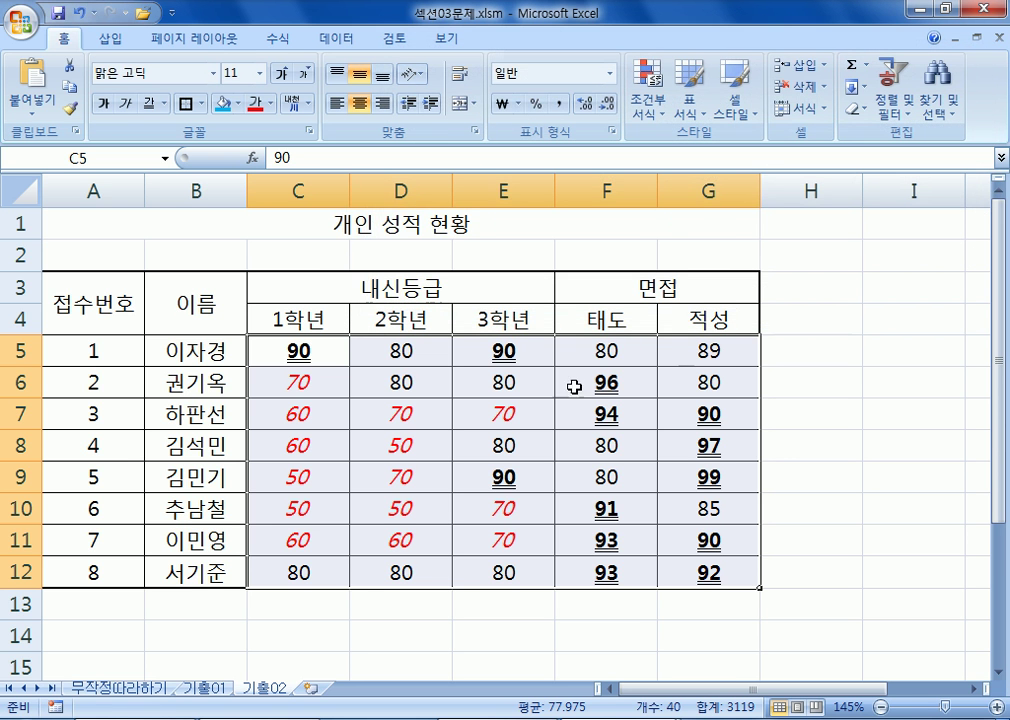
Zoom the 기출02 sheet out to 100%, and look over the 무작정따라하기 and 기출01 sheets.
left_click(176, 446)
scroll(178, 451, "down", 3)
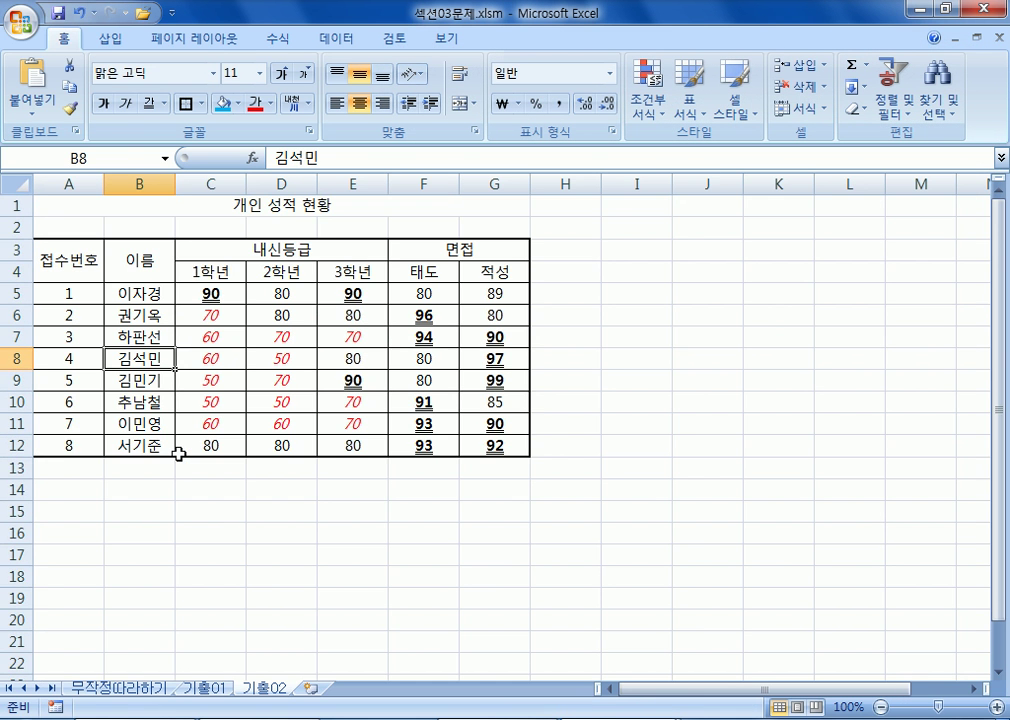
left_click(94, 488)
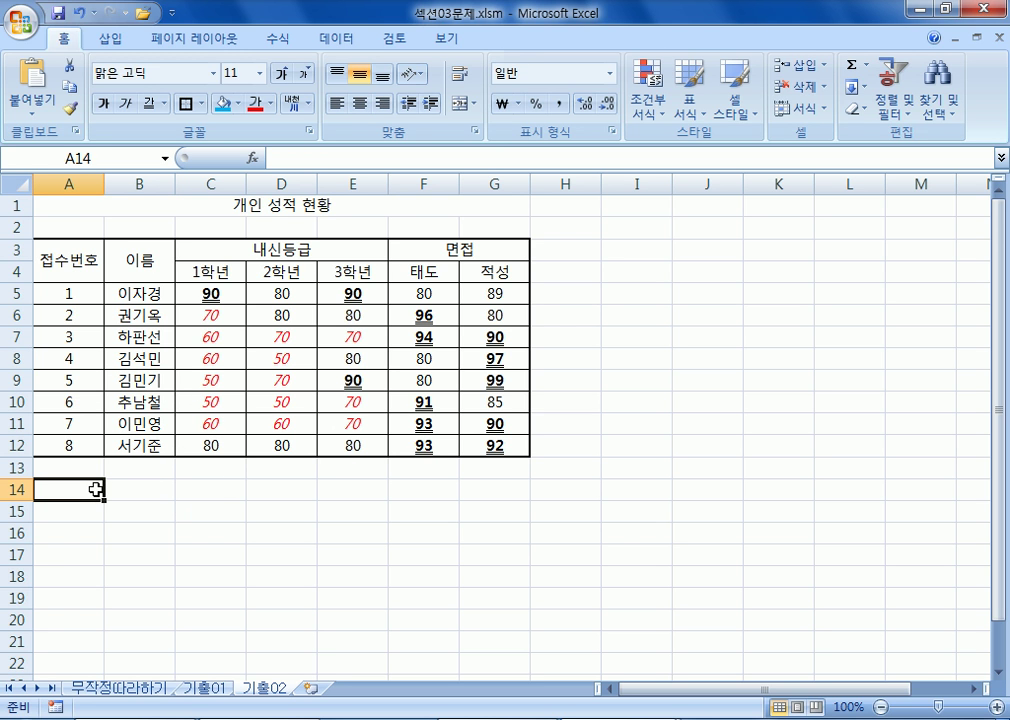
left_click(160, 690)
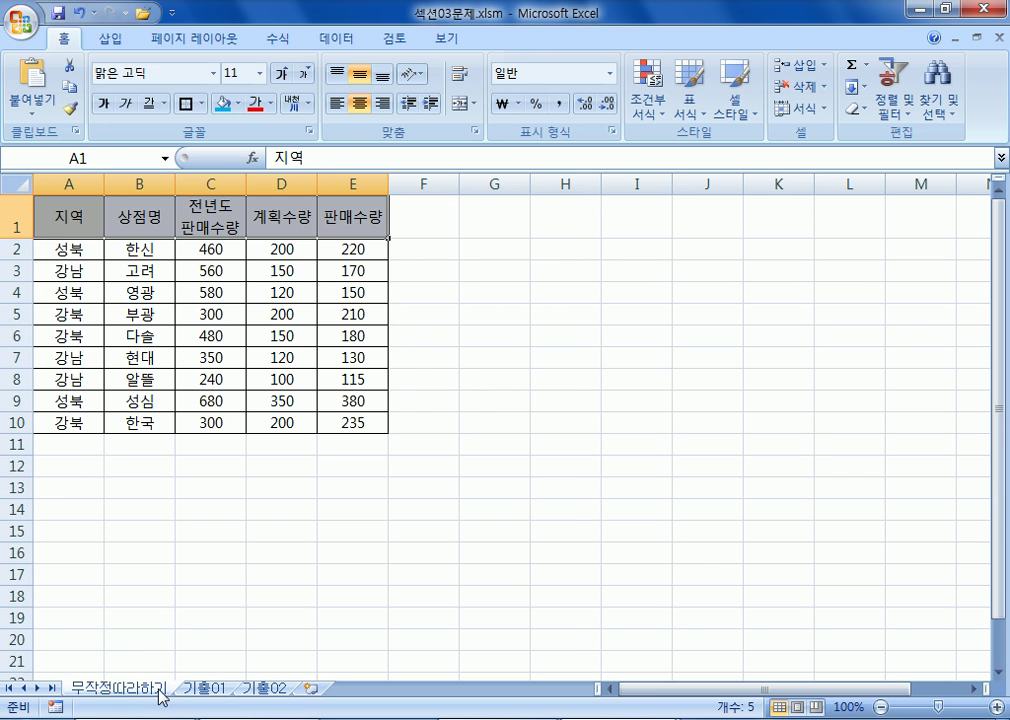
left_click(197, 690)
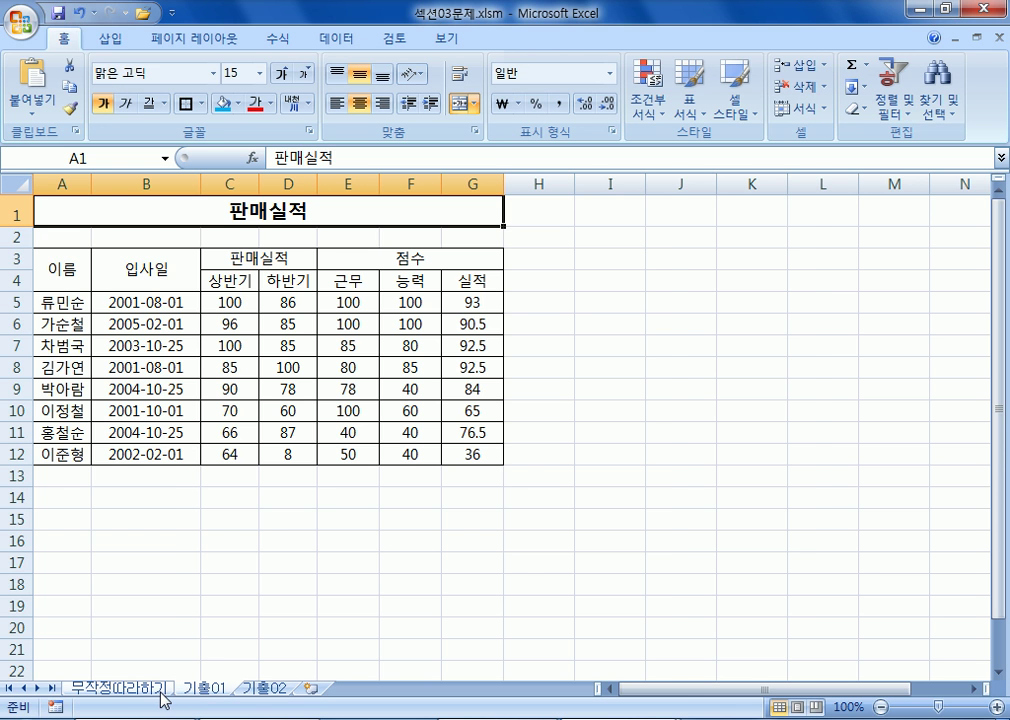
Open the 무작정따라하기 sheet, consult the operator notes in Notepad, and examine the 계획수량 values in D2:D10 in Excel.
left_click(161, 690)
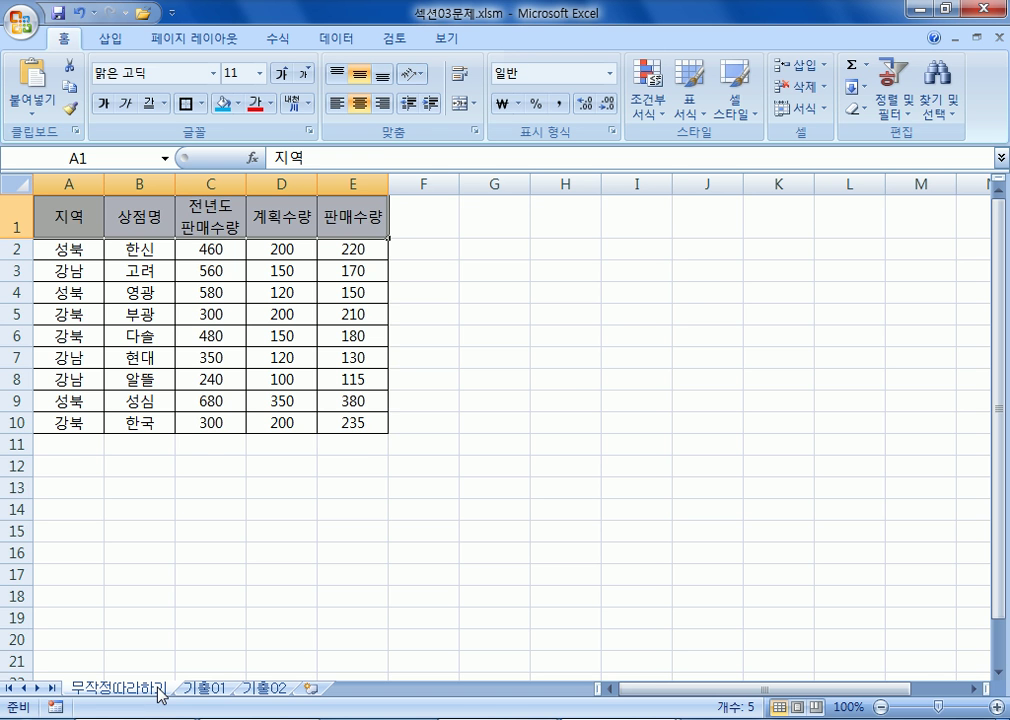
key("alt+Tab")
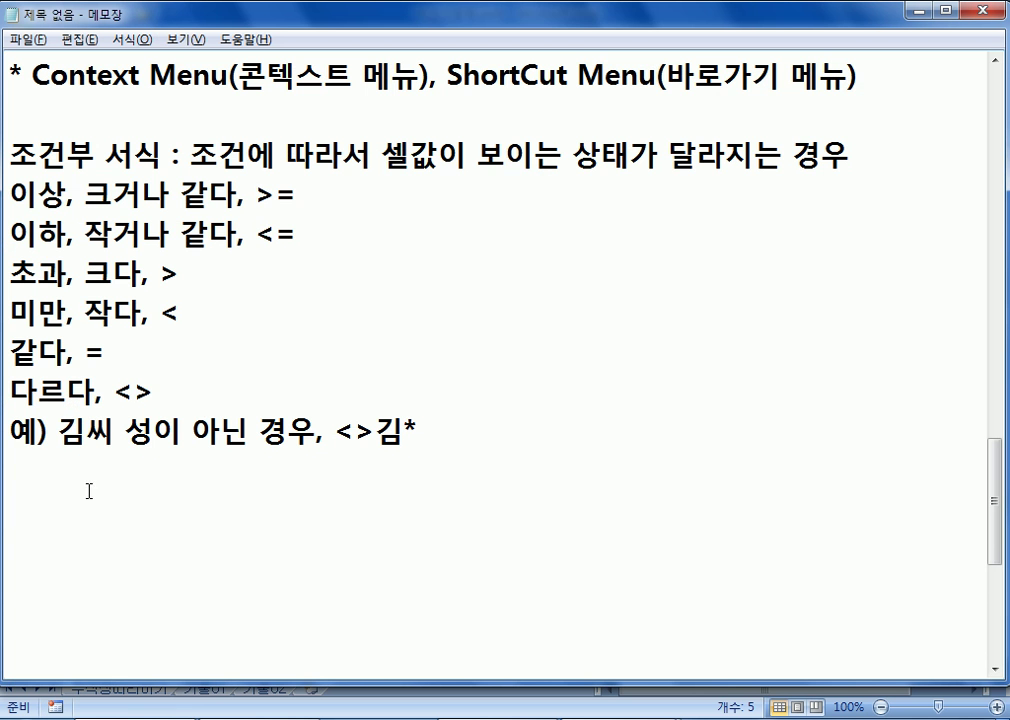
scroll(221, 530, "up", 2)
scroll(221, 540, "down", 4)
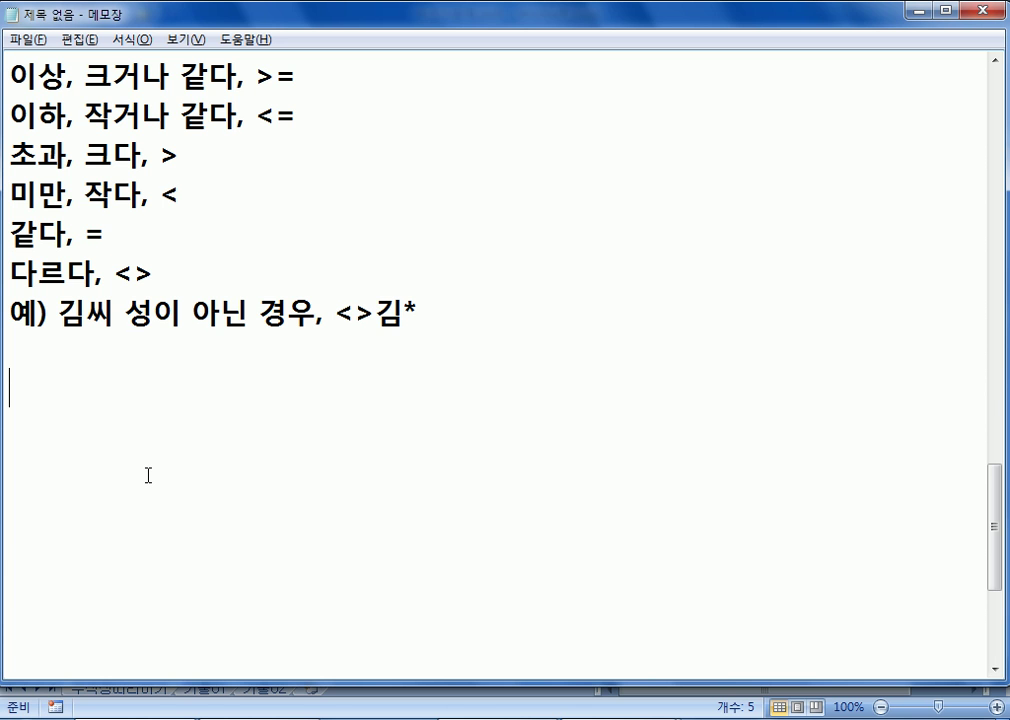
key("alt+Tab")
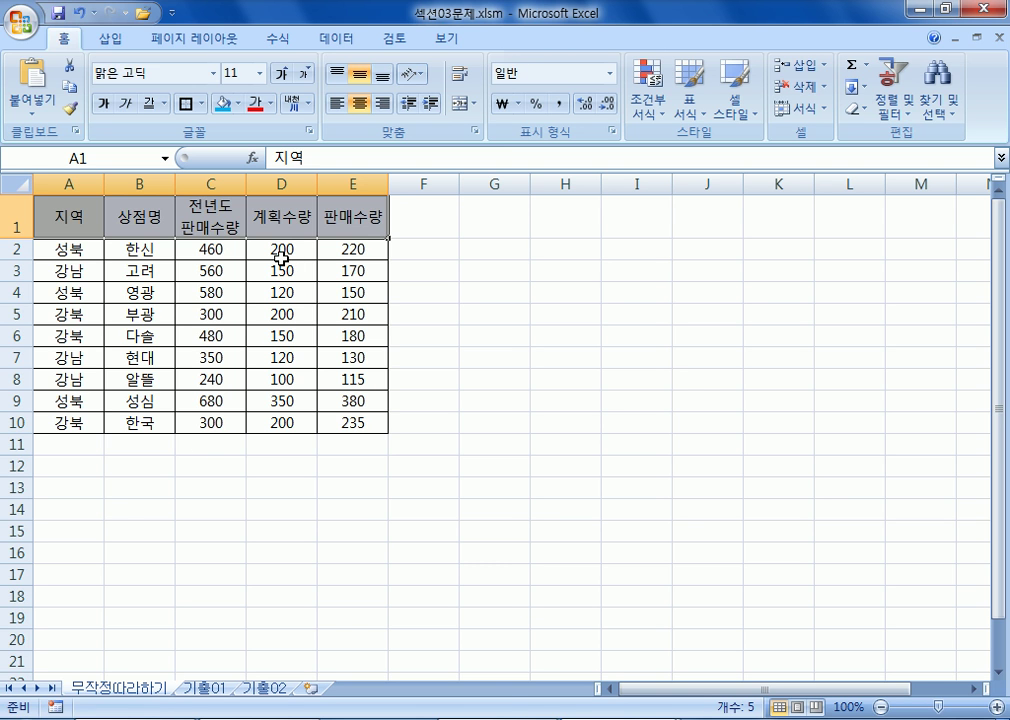
left_click_drag(282, 257, 306, 422)
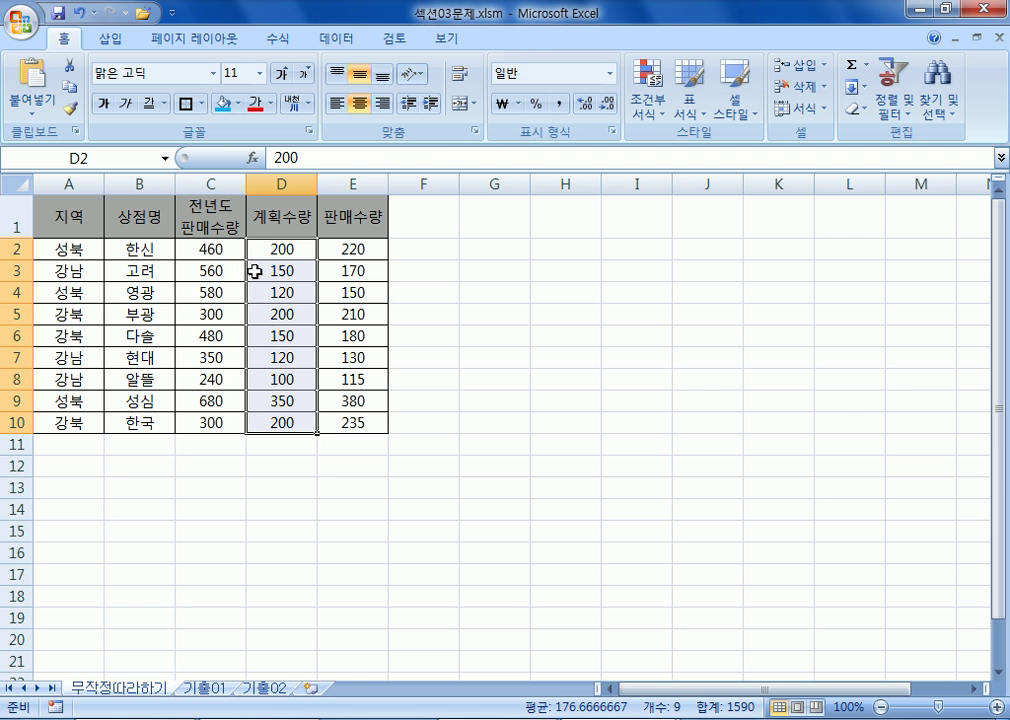
left_click(277, 399)
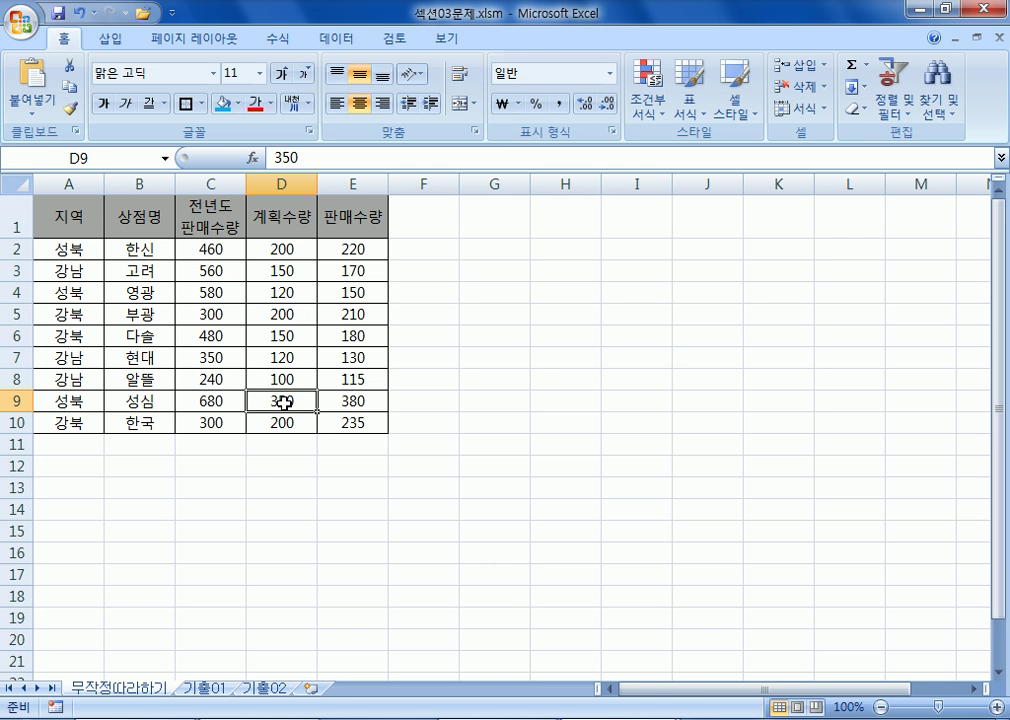
Try a new cell-value formatting rule on D2:D10 with the condition >= 250.
left_click_drag(281, 251, 284, 422)
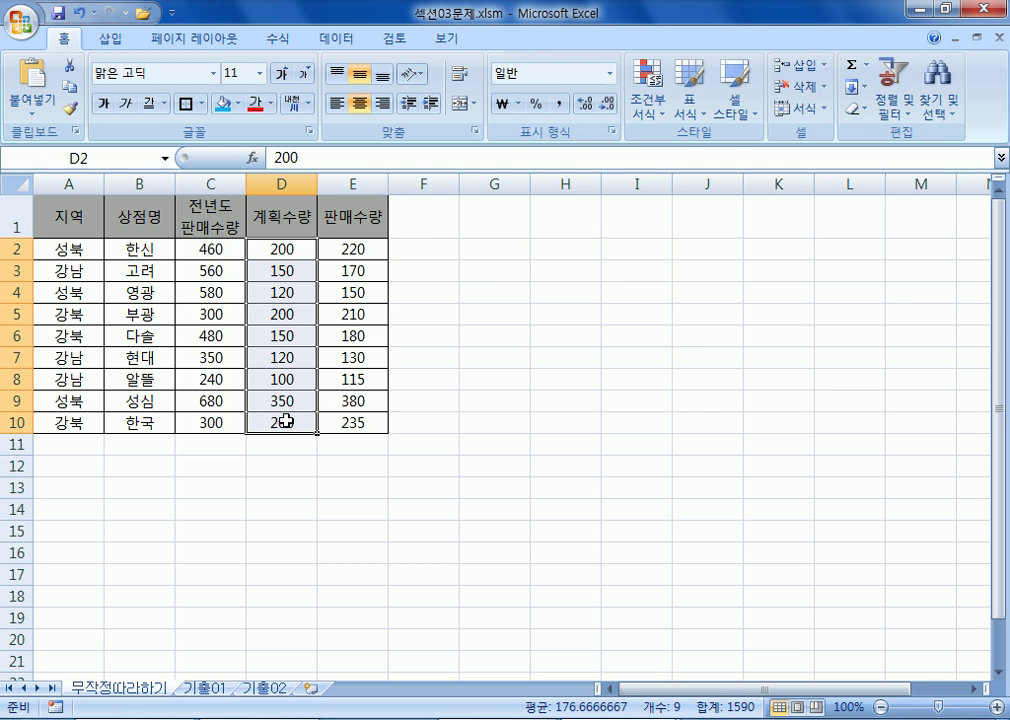
left_click(647, 105)
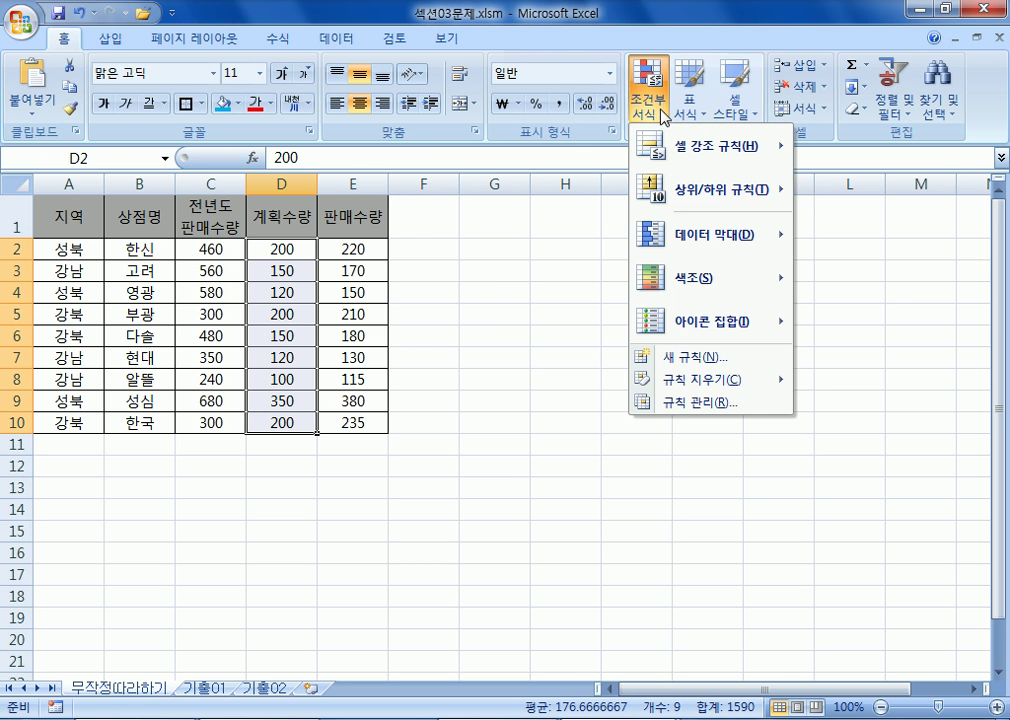
left_click(698, 357)
left_click(590, 75)
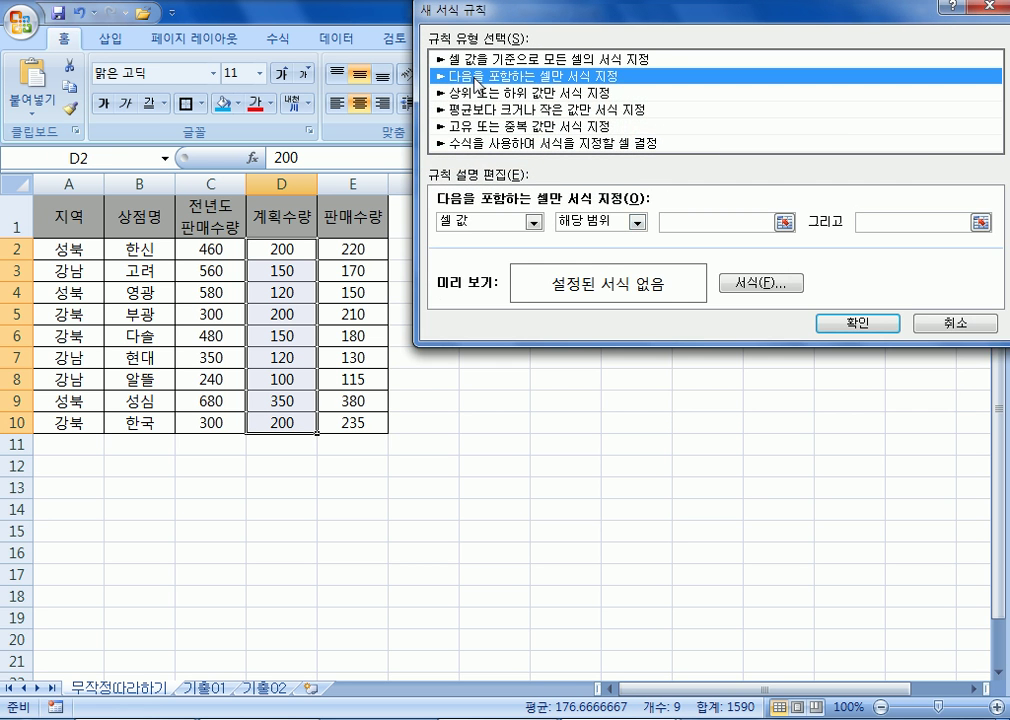
left_click(605, 222)
left_click(602, 316)
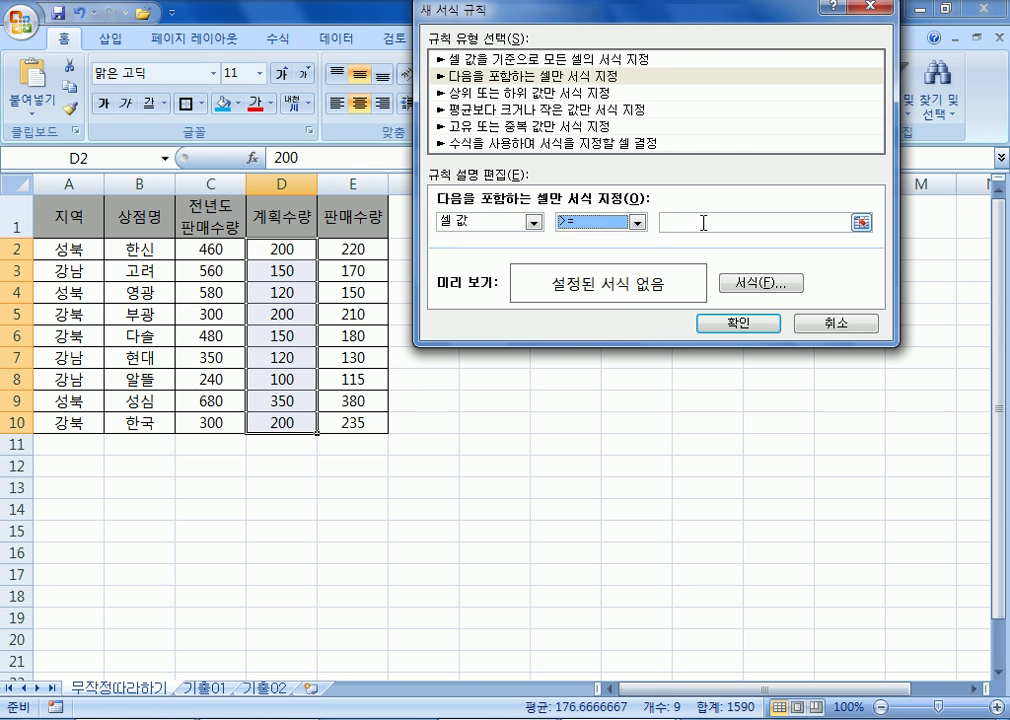
left_click(704, 223)
type("250")
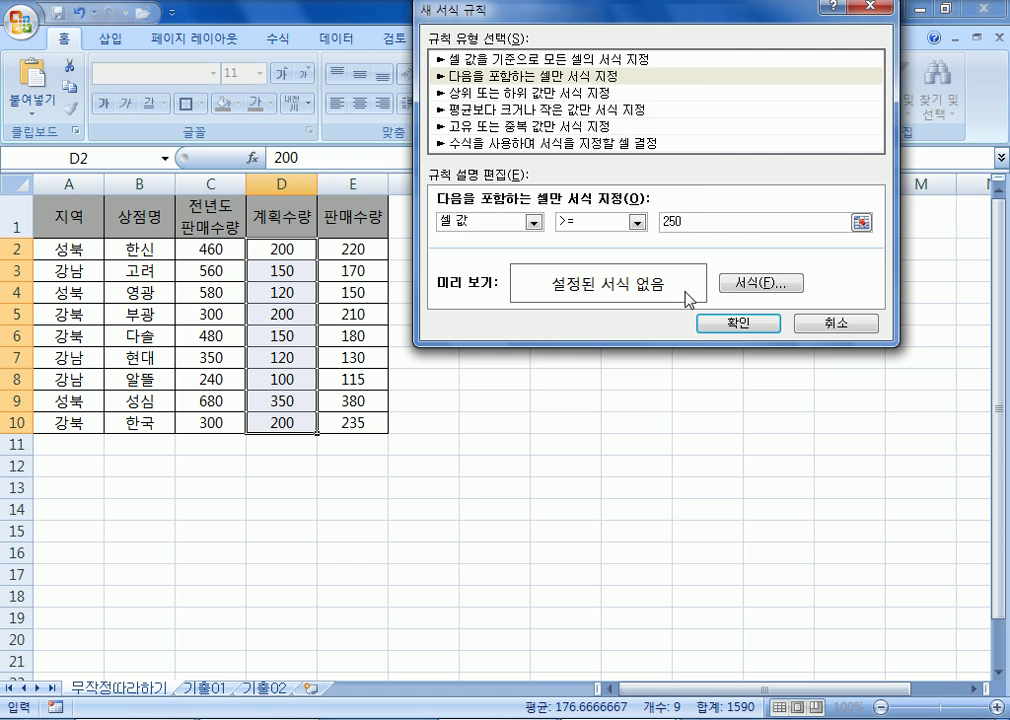
Try a 실선 underline and 굵게 font style for the >= 250 rule, and leave without creating the rule.
left_click(724, 286)
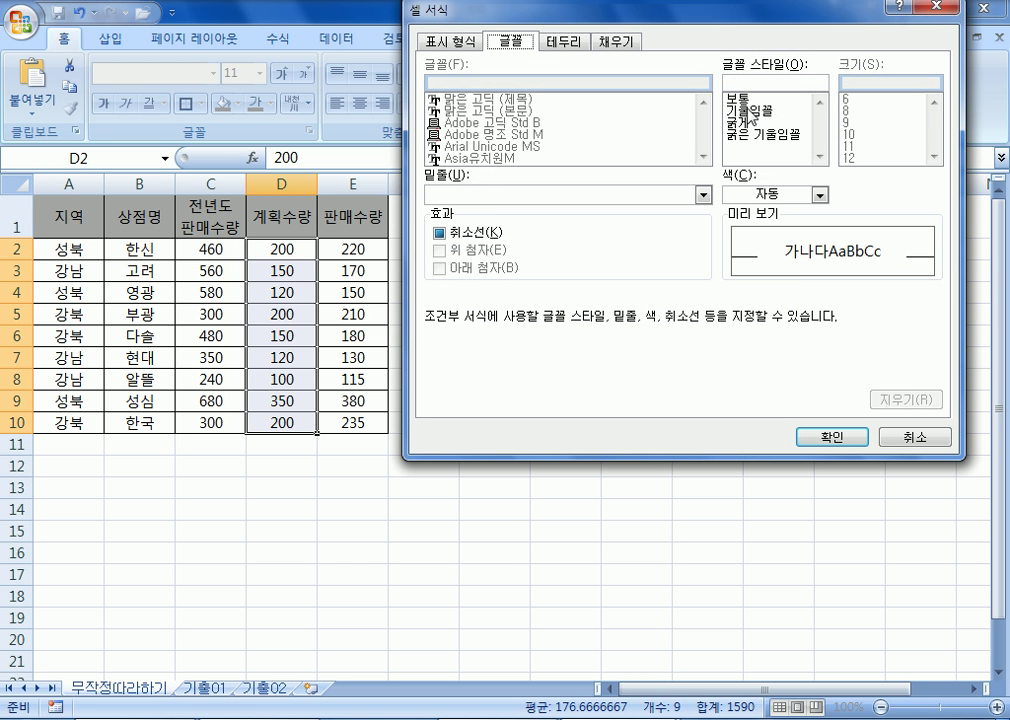
left_click(518, 196)
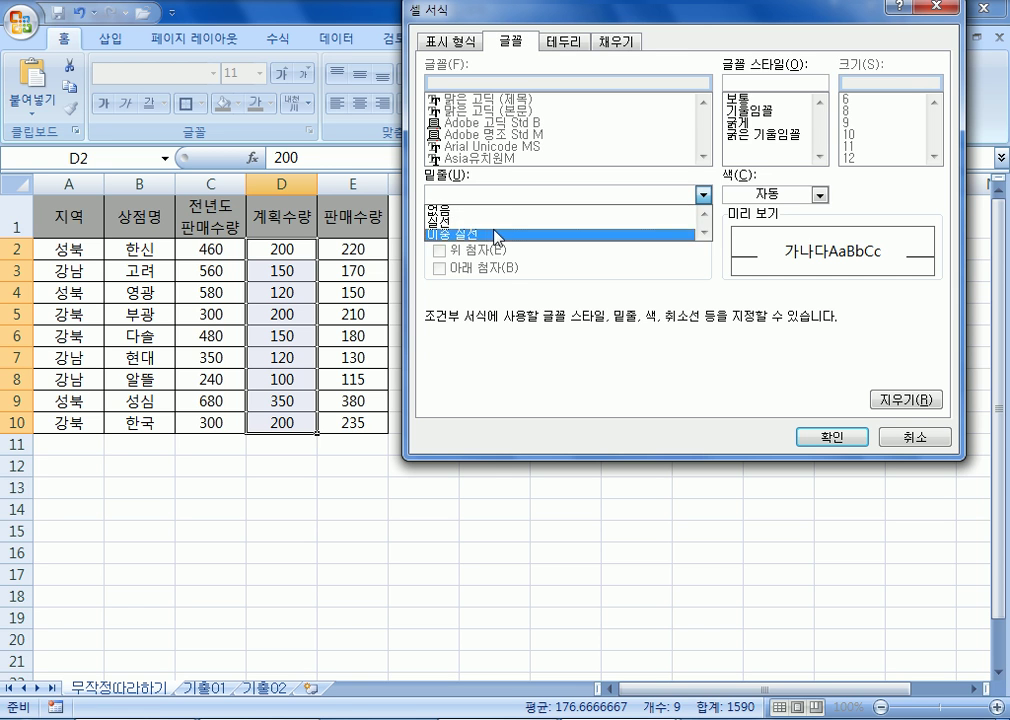
left_click(503, 224)
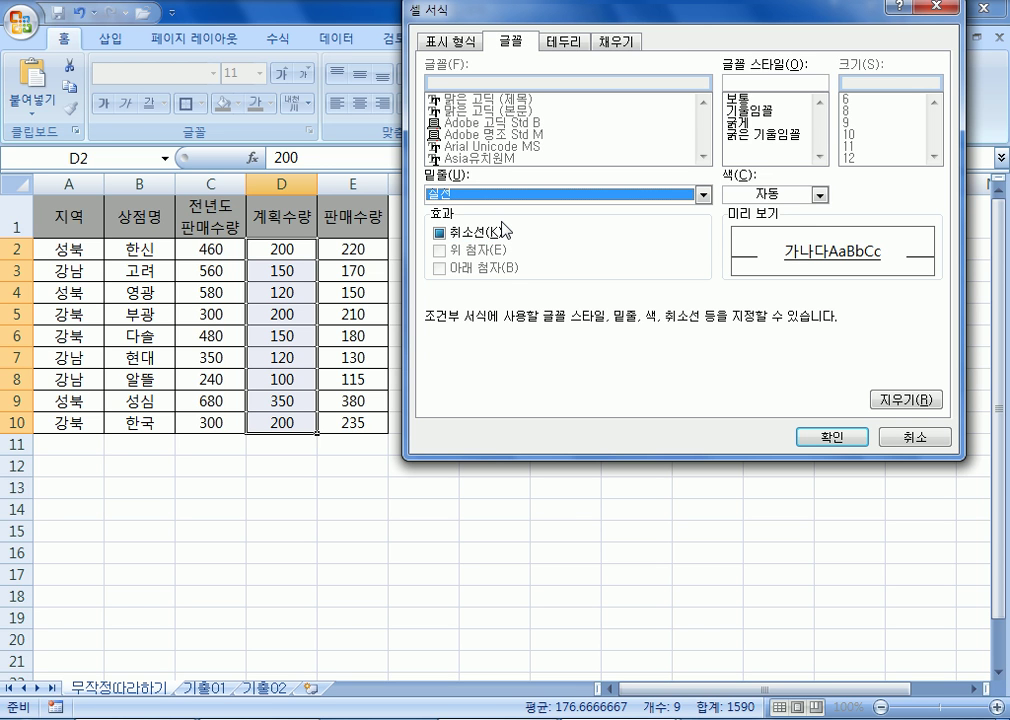
left_click(742, 122)
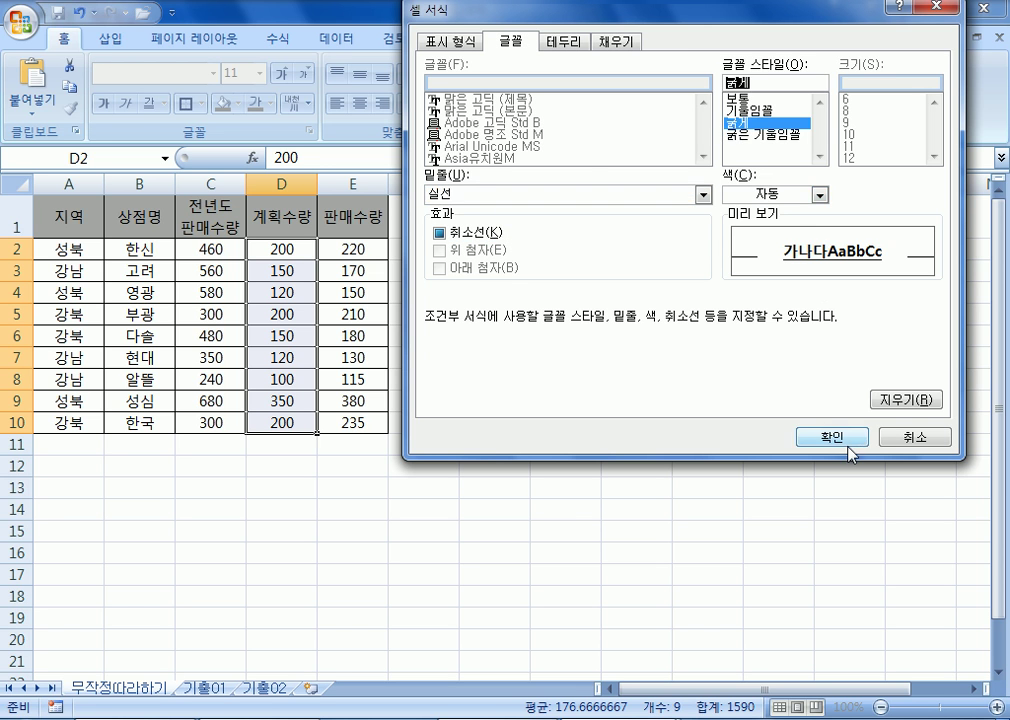
left_click(848, 443)
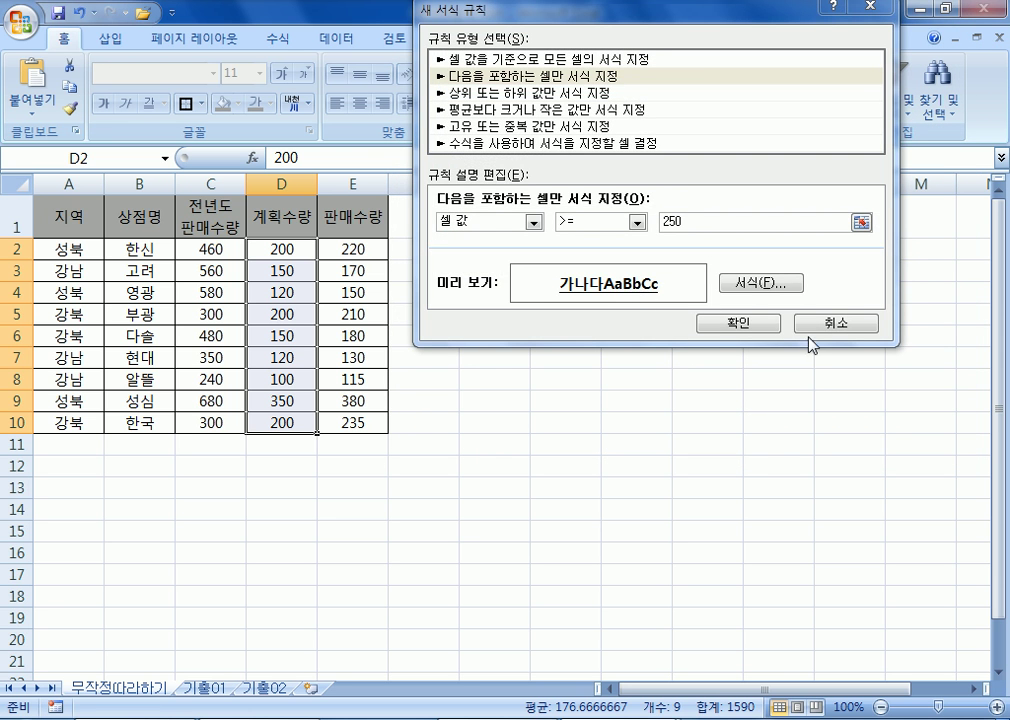
left_click(804, 326)
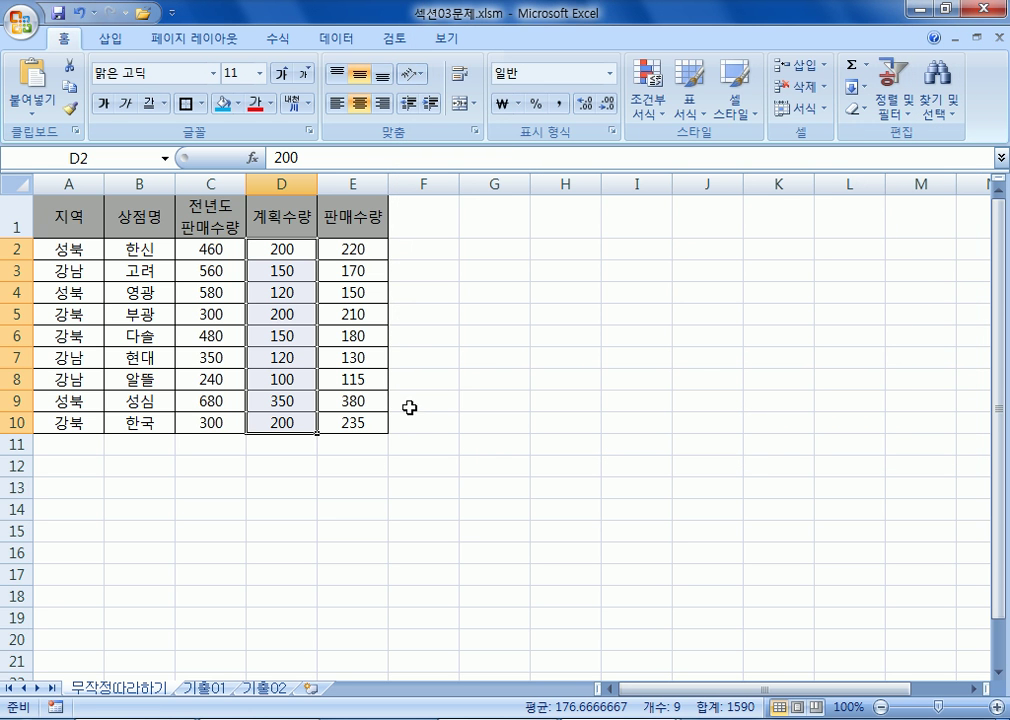
Compare record A9:E9 with the 계획수량 range D2:D10 and the full data range A2:E10.
left_click(282, 400)
left_click_drag(72, 400, 334, 402)
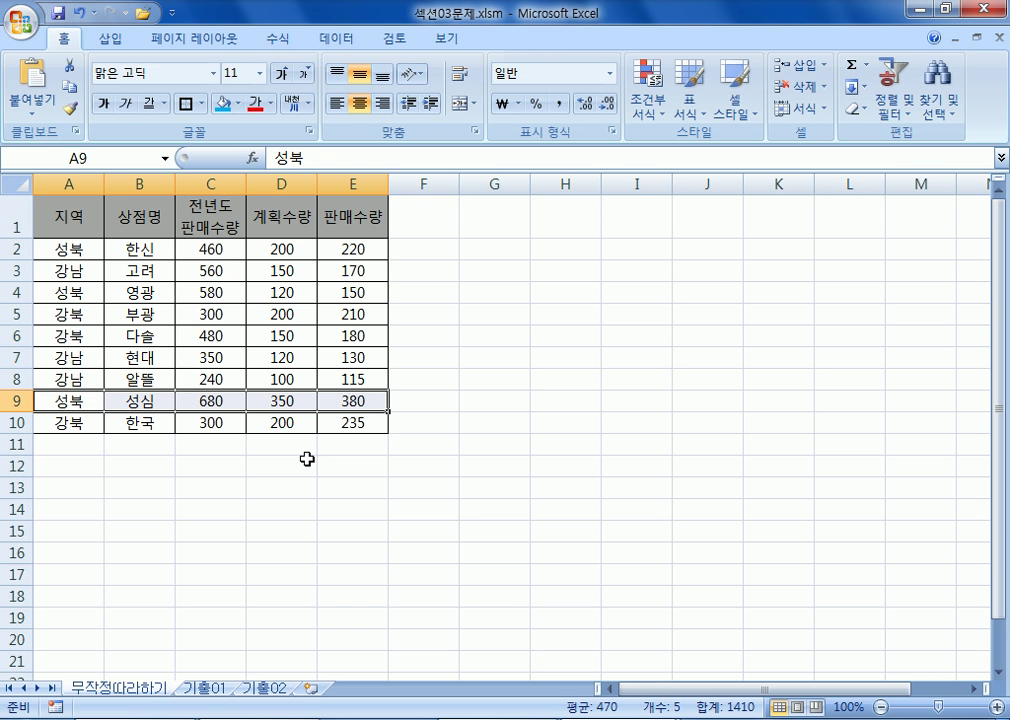
left_click_drag(289, 251, 302, 426)
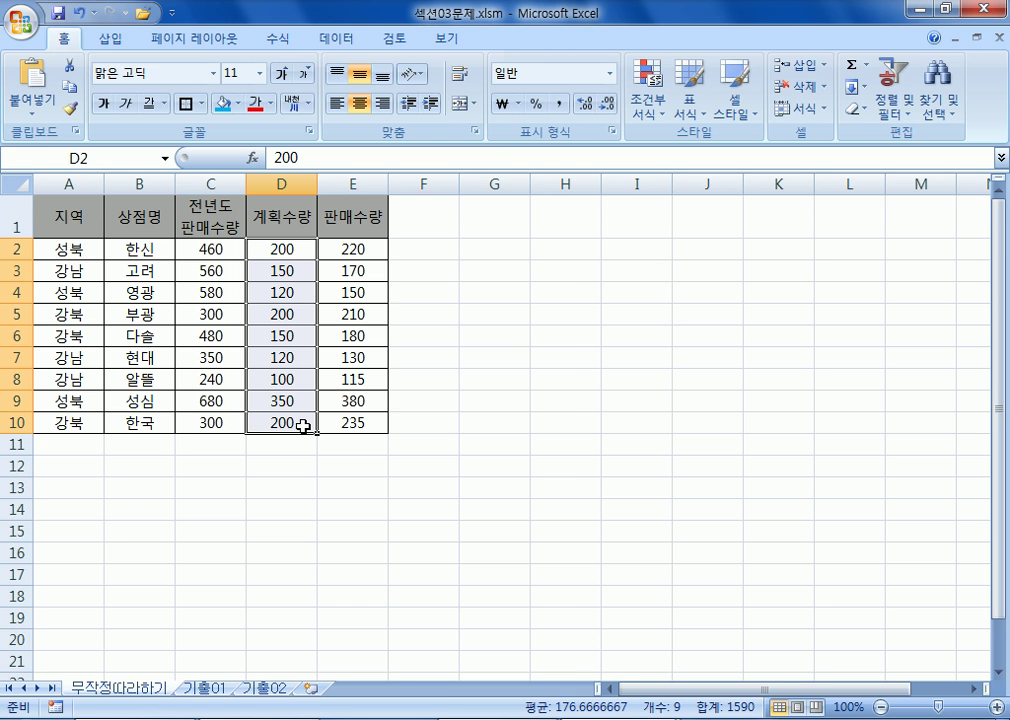
left_click(294, 399)
left_click_drag(79, 397, 335, 401)
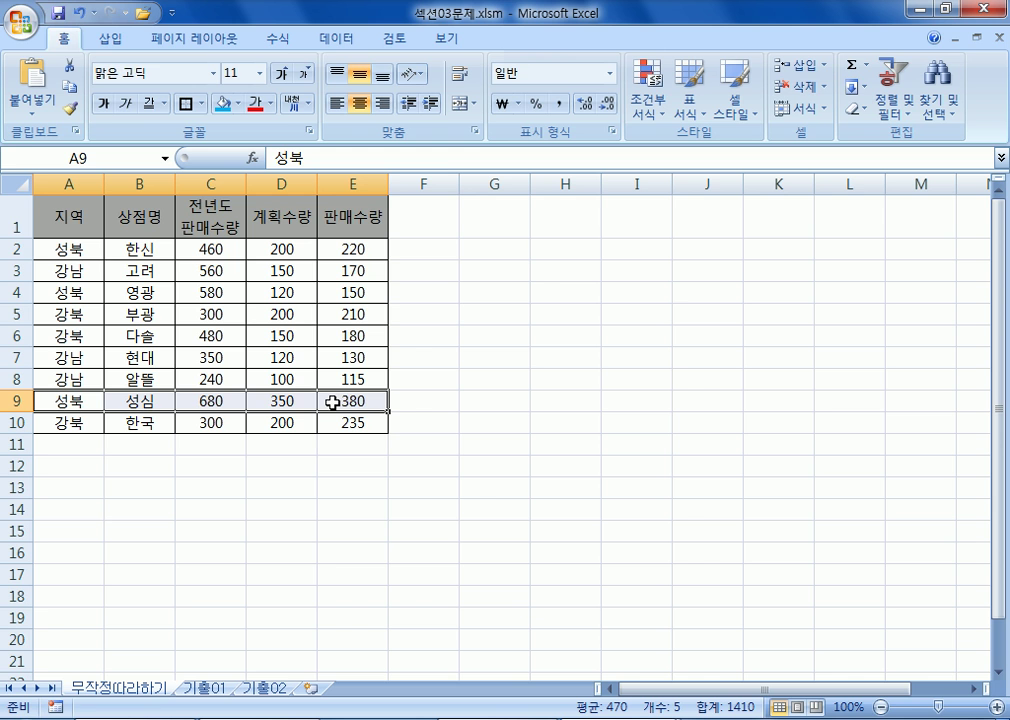
left_click_drag(60, 250, 362, 424)
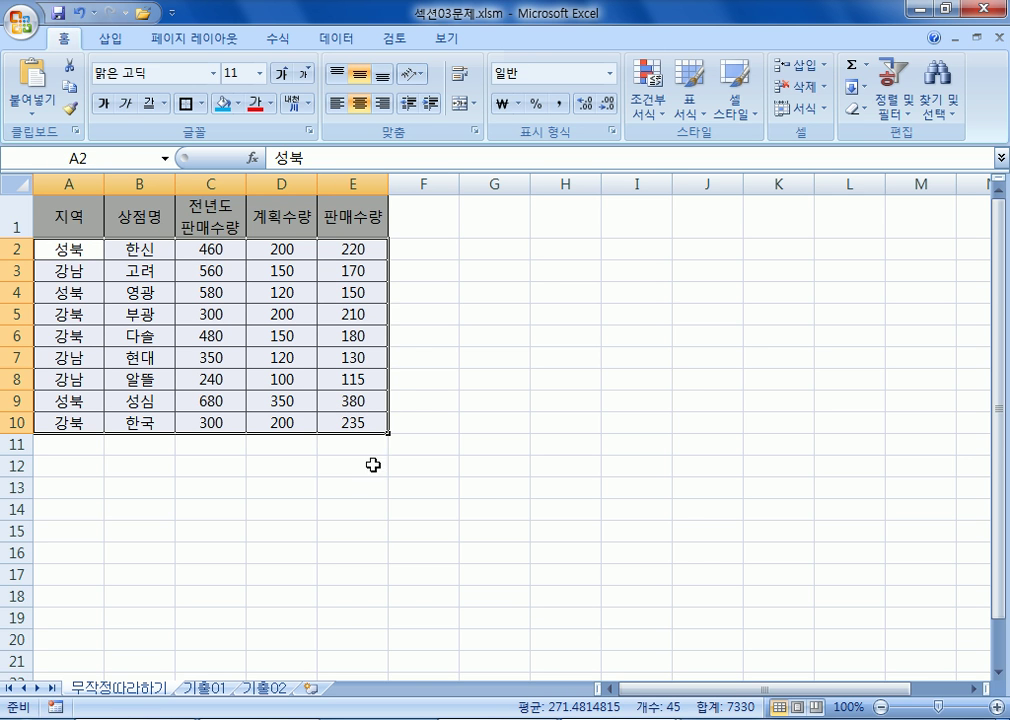
left_click(372, 540)
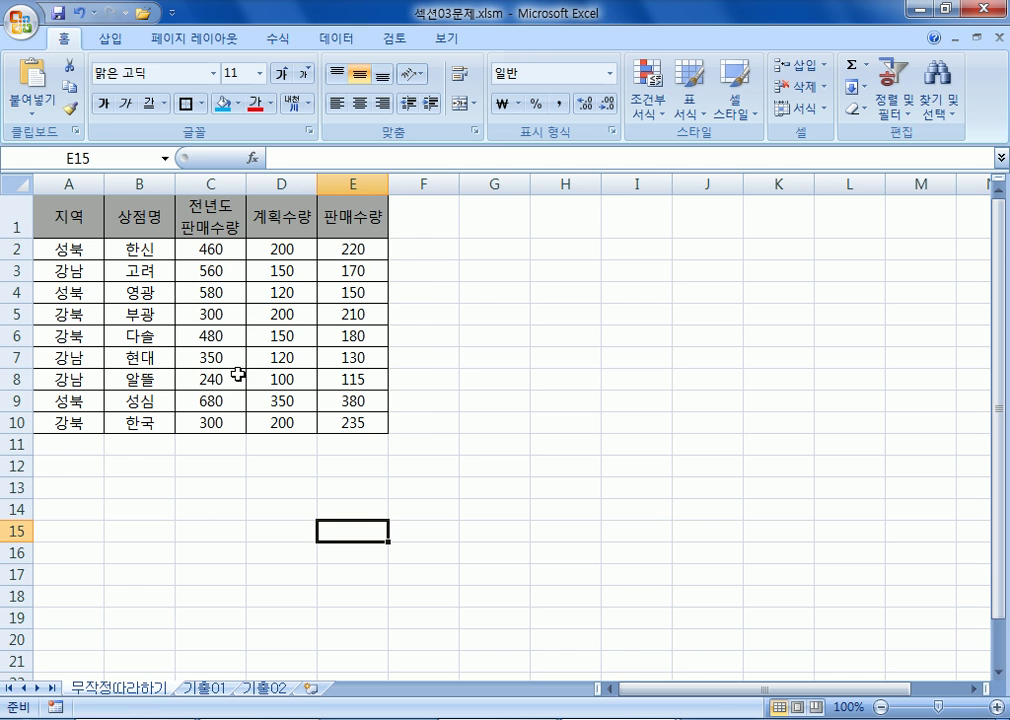
Compare the formatted range C5:G12 on 기출02 with D2:D10, A2:E10 and heading row 1 on 무작정따라하기.
left_click(263, 688)
left_click_drag(187, 297, 476, 453)
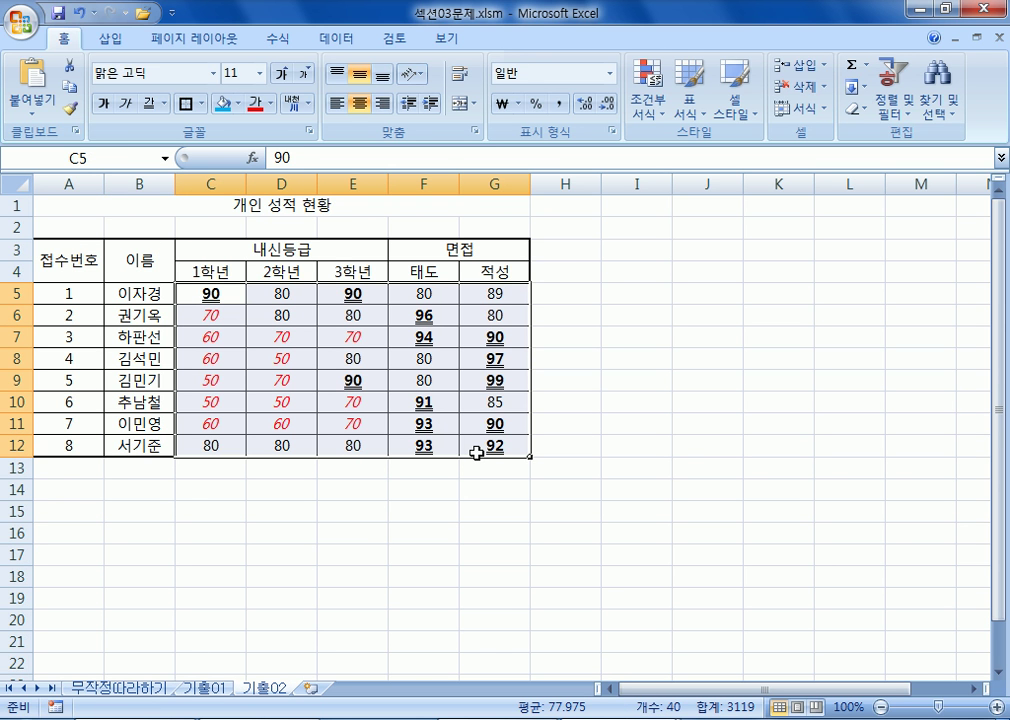
left_click(150, 690)
left_click_drag(282, 249, 289, 420)
left_click_drag(289, 420, 293, 419)
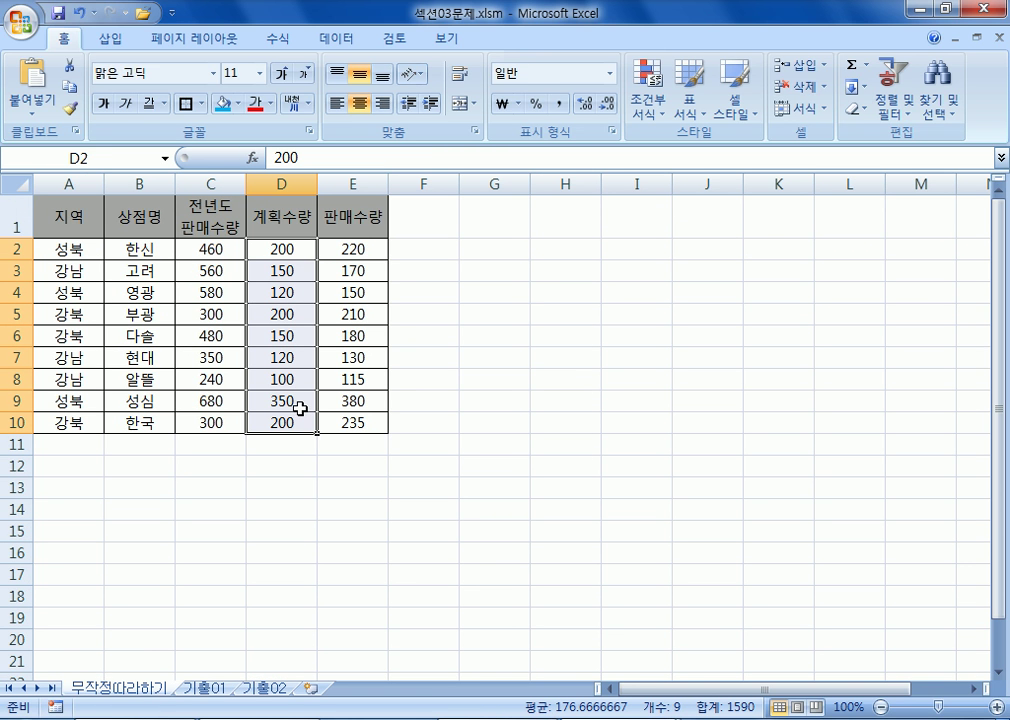
left_click_drag(72, 250, 331, 422)
left_click(10, 217)
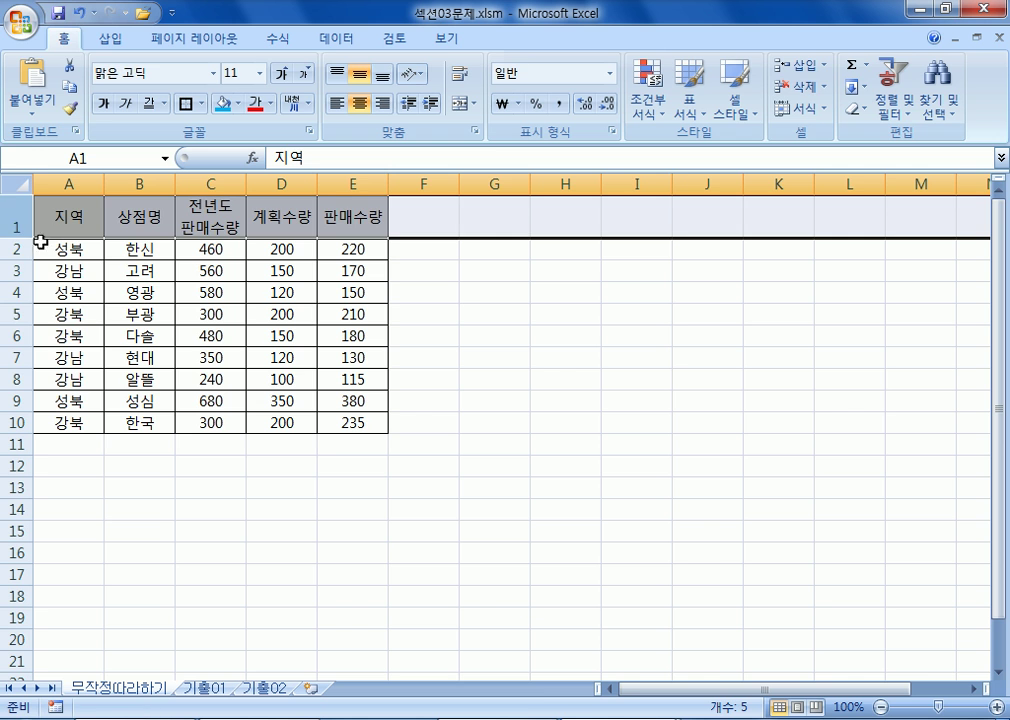
Start a new conditional formatting rule for A2:E10, excluding the headings, with the type 수식을 사용하여 서식을 지정할 셀 결정.
left_click_drag(72, 250, 376, 429)
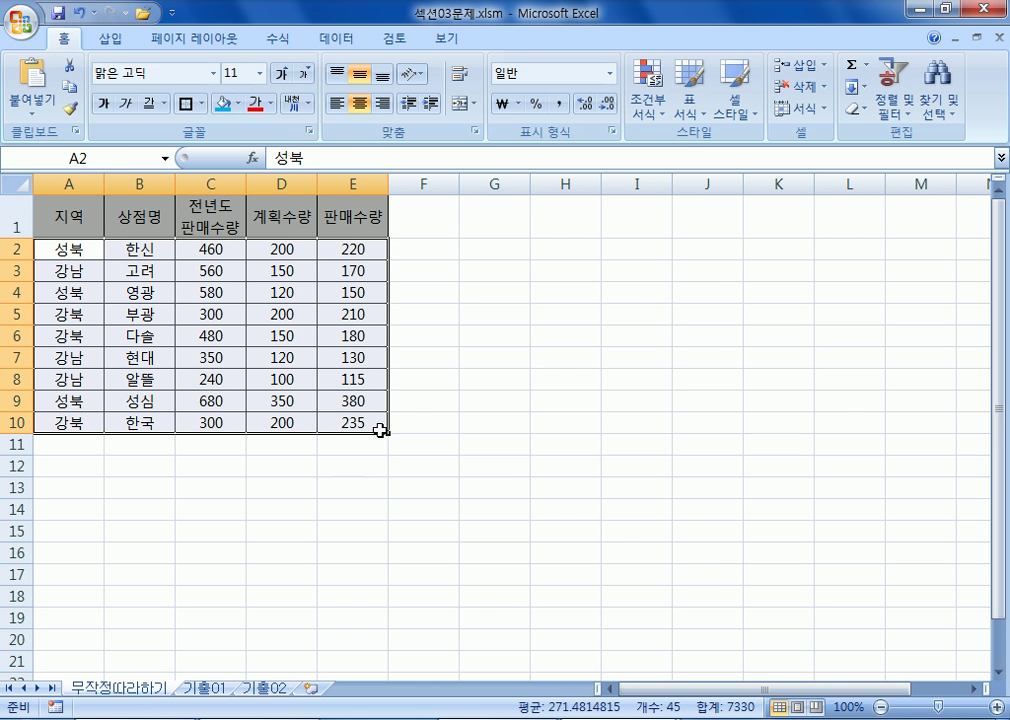
left_click(647, 118)
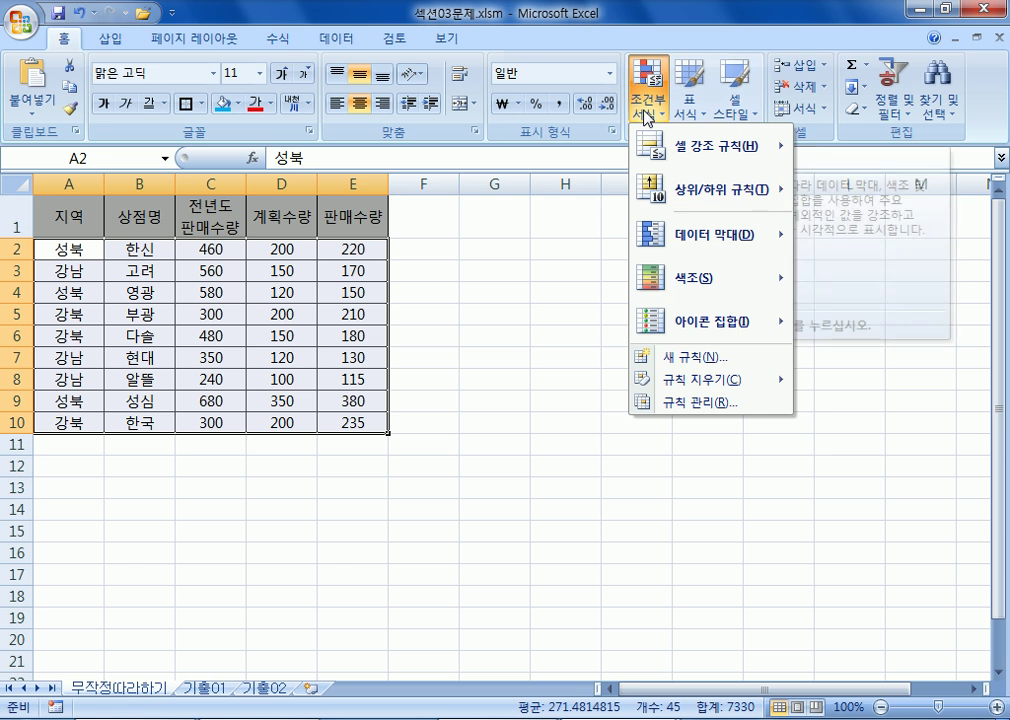
left_click(693, 357)
left_click(445, 143)
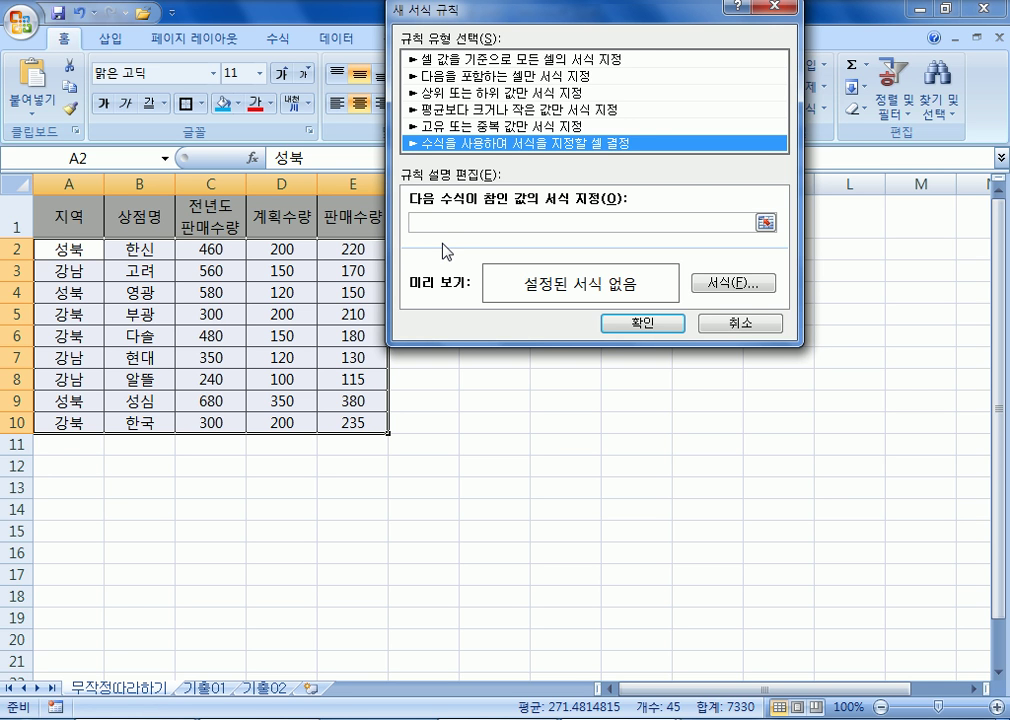
left_click(517, 77)
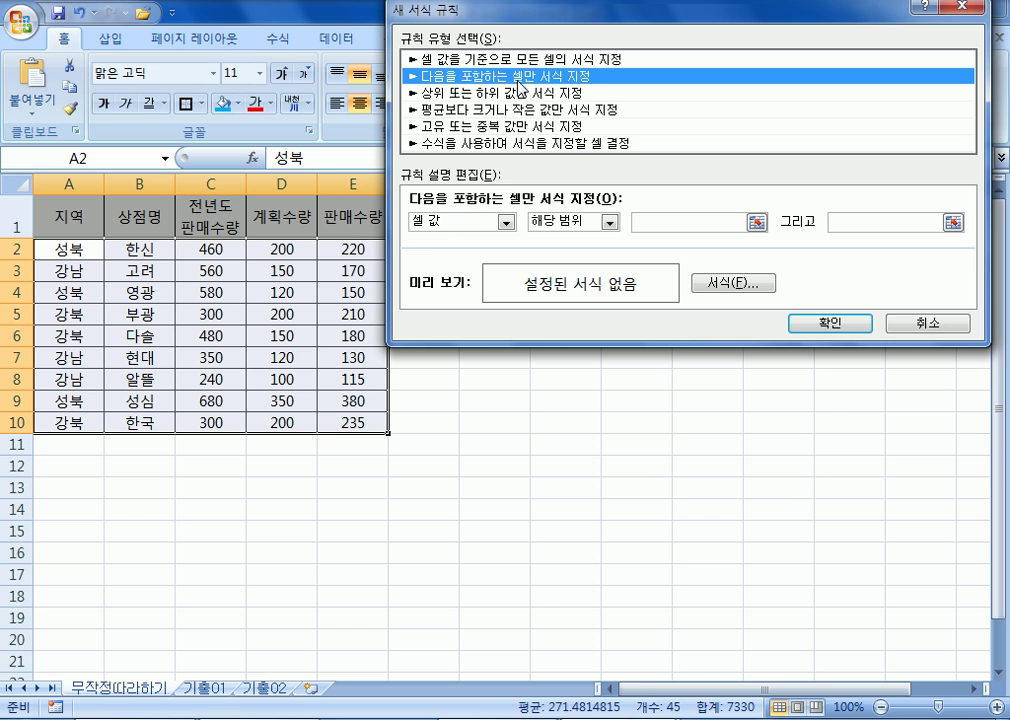
left_click(474, 144)
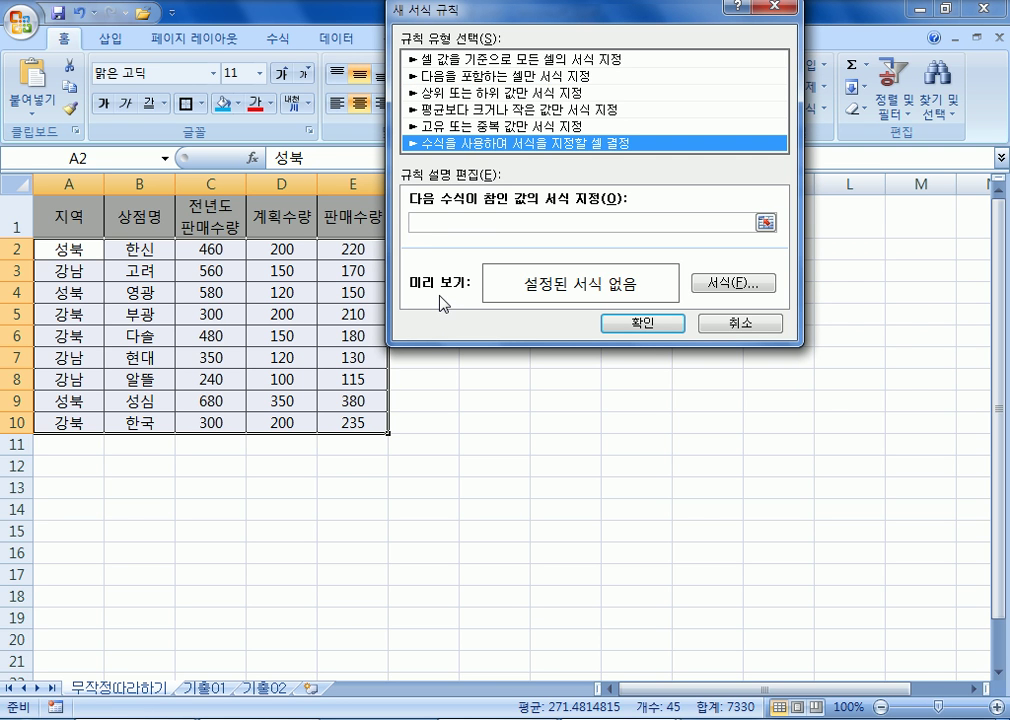
left_click(442, 222)
left_click_drag(445, 13, 475, 51)
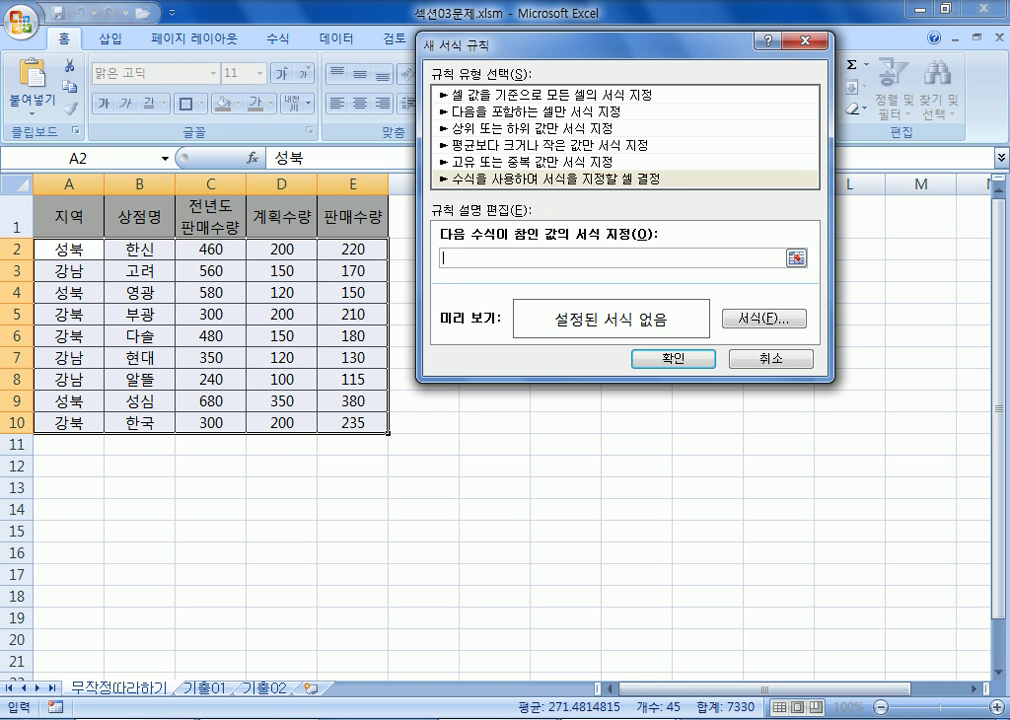
Switch to the Notepad notes and add the line ">=90 : 각각의 셀값이 90 이상인 경우" below the examples.
key("alt+Tab")
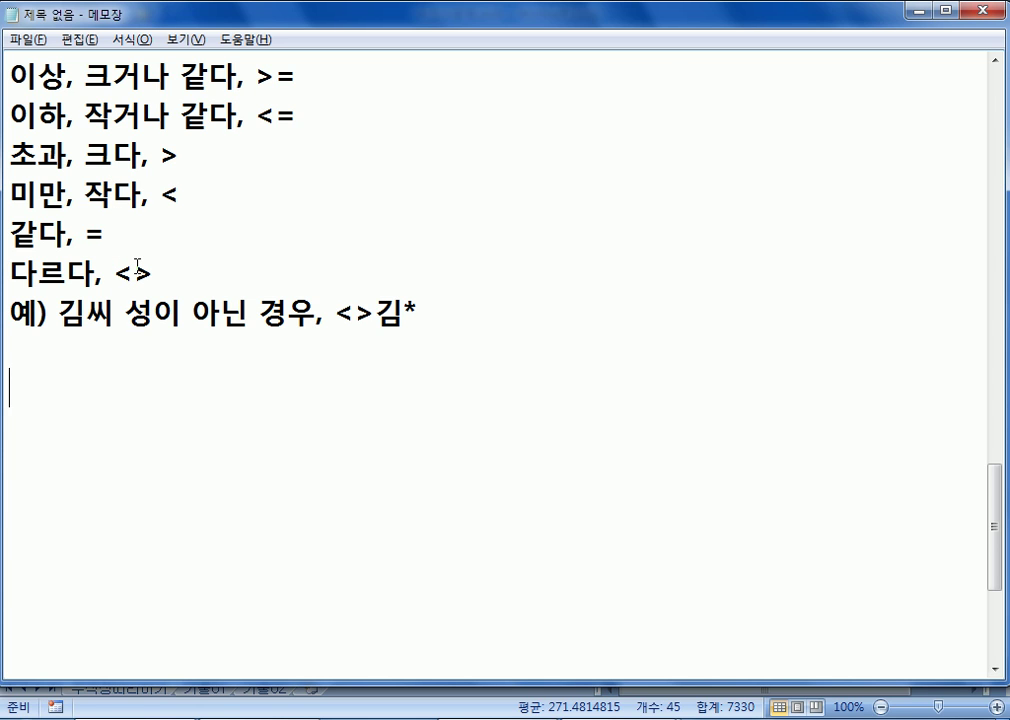
type(">=90")
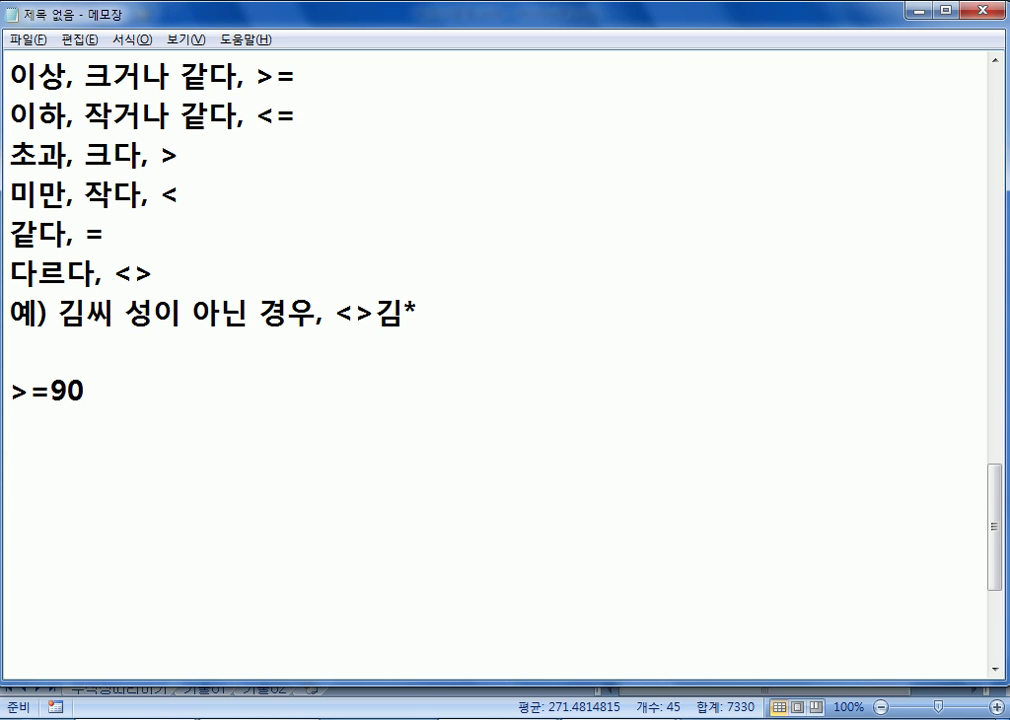
type(": rkr")
key("BackSpace")
key("BackSpace")
key("BackSpace")
type("각가")
type("각의 셀값")
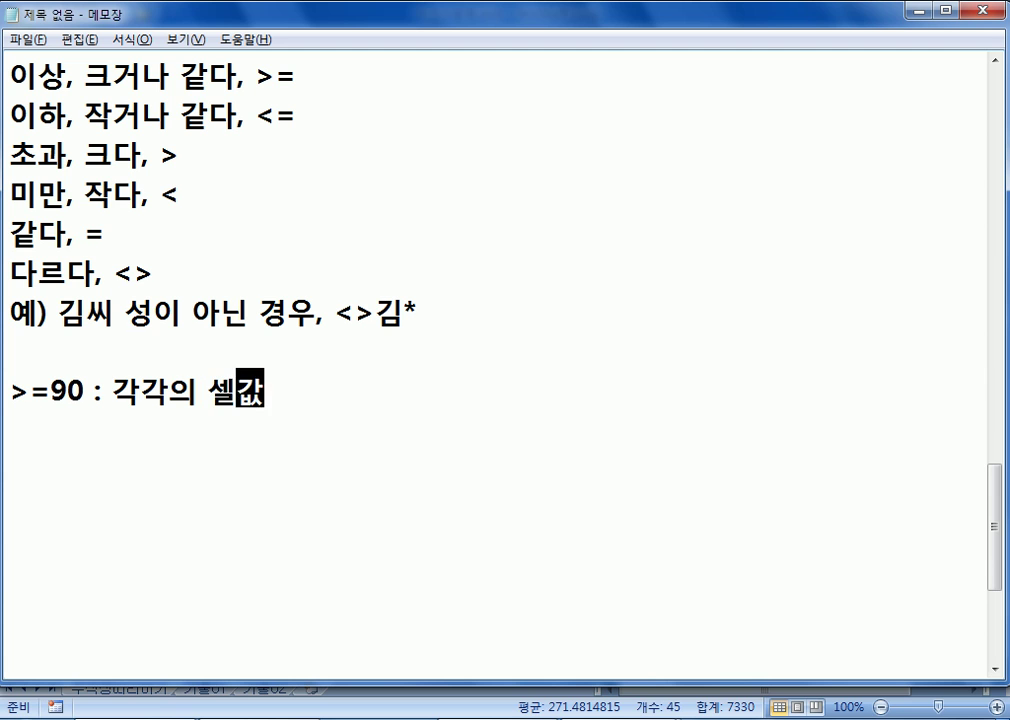
type("이 90 이상")
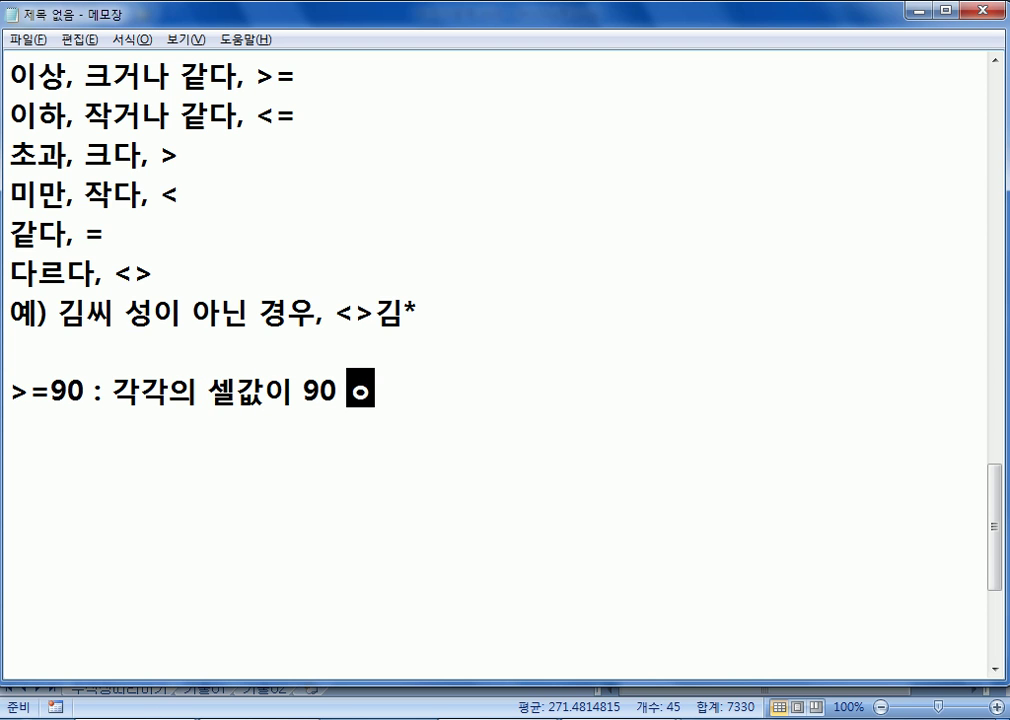
type("인 경우")
key("Return")
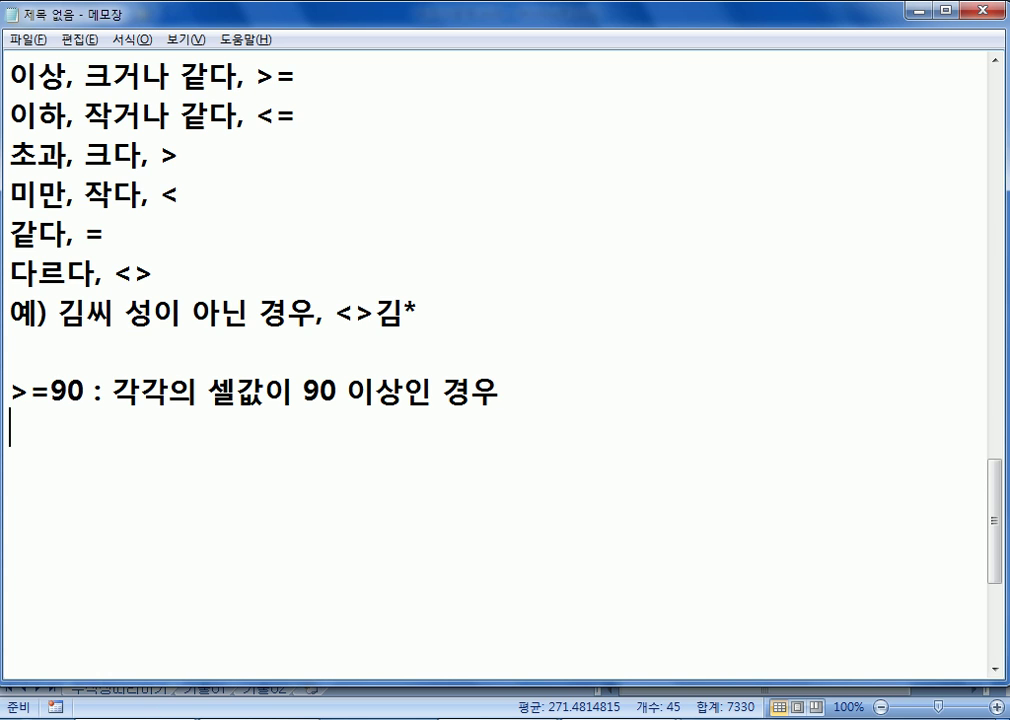
Write the formula condition $D2>=250 on the line below the >=90 note.
type(">=250")
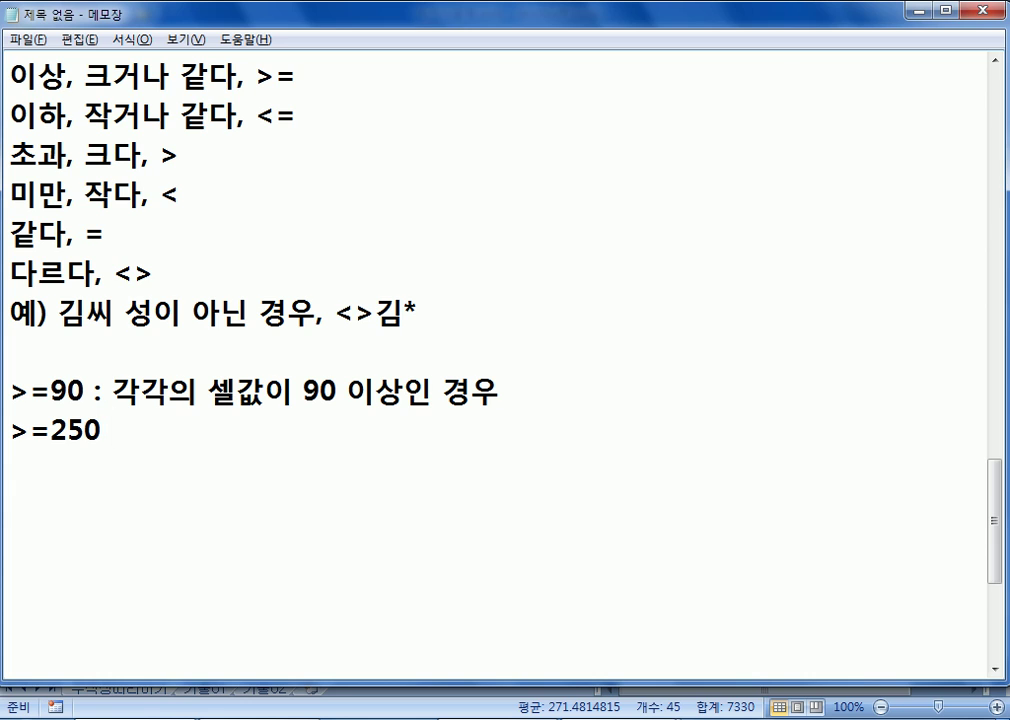
key("alt+Tab")
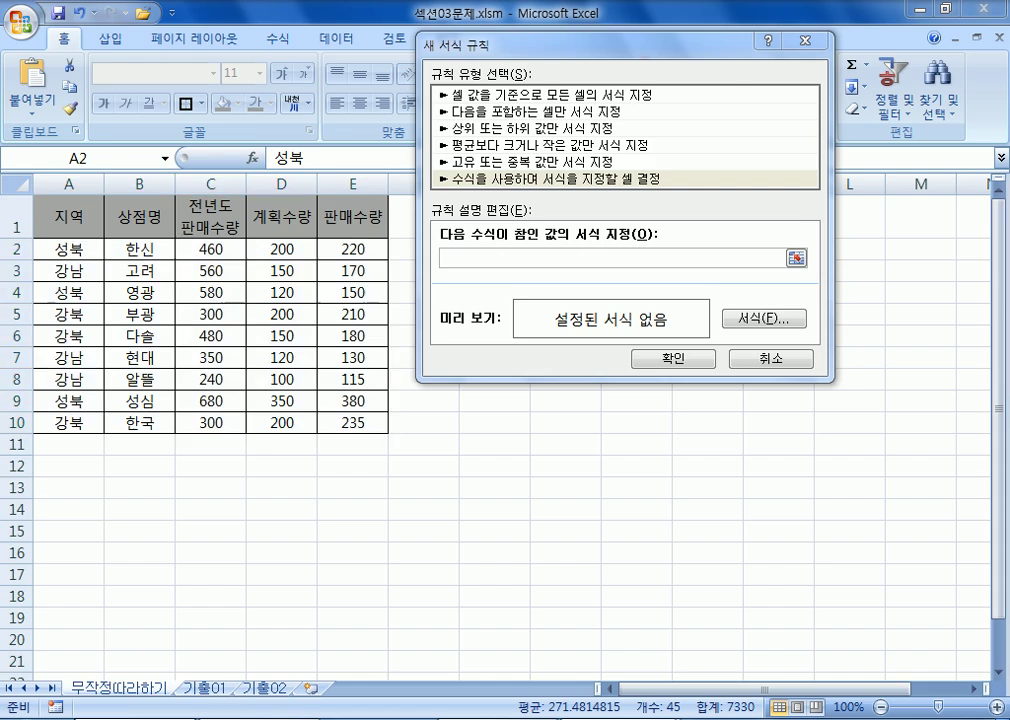
key("alt+Tab")
key("Home")
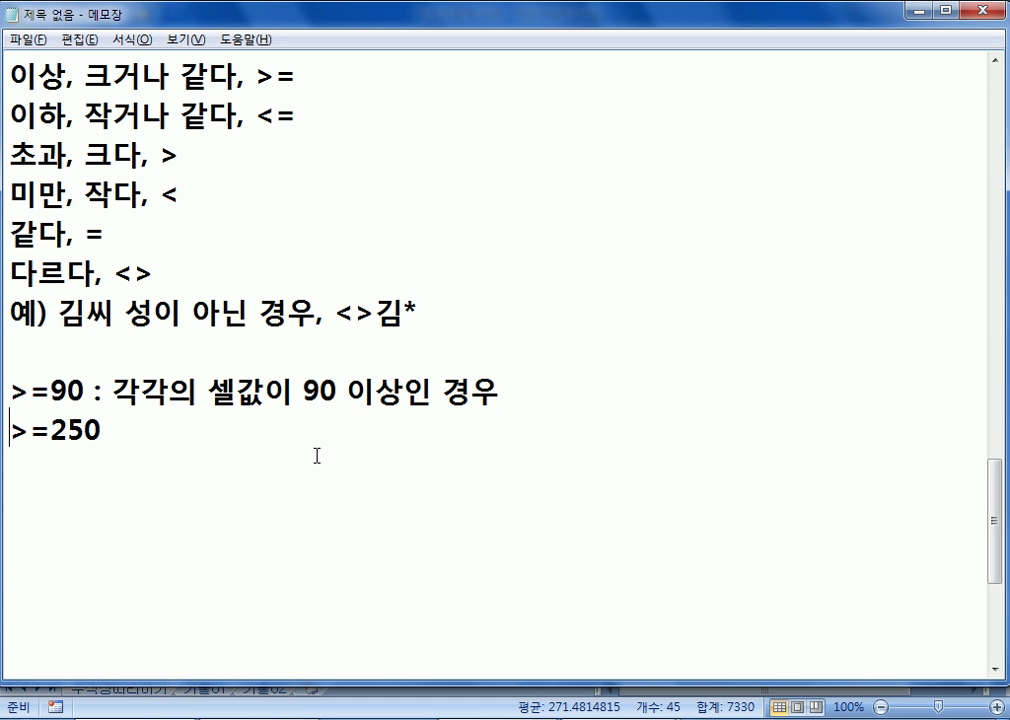
type("$D")
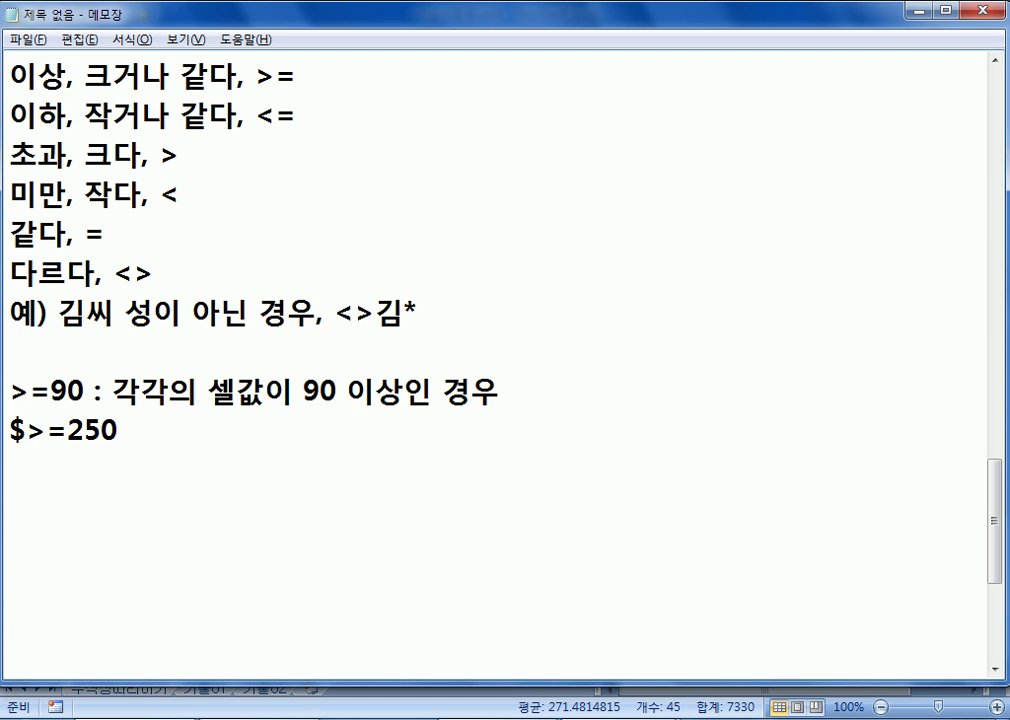
type("2")
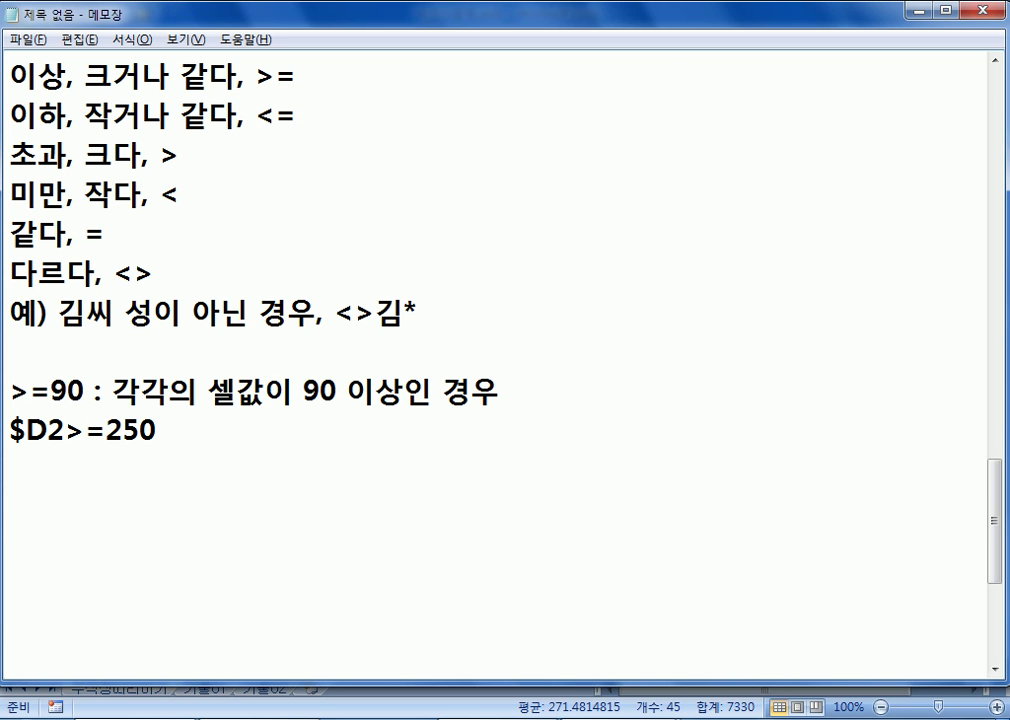
Explain the $D2>=250 condition on the same line with ": D2:D10 의 값이 250 이상인 경우".
type(": ")
type("ㅇ")
key("BackSpace")
type("d2")
key("BackSpace")
key("BackSpace")
type("D2")
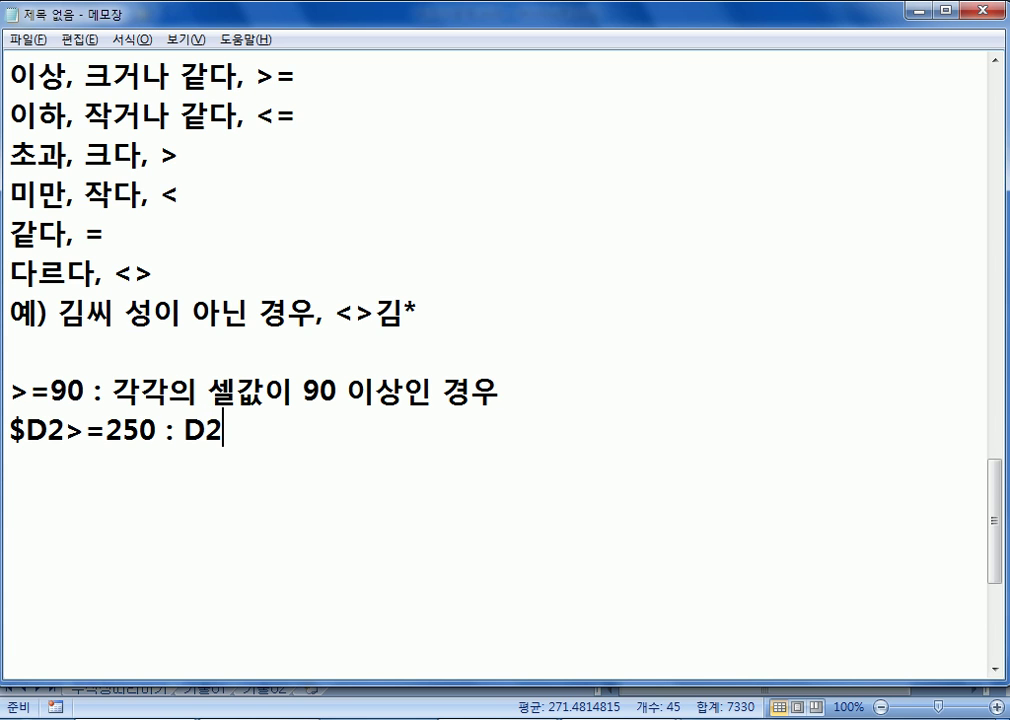
type("~")
key("BackSpace")
type(":D10")
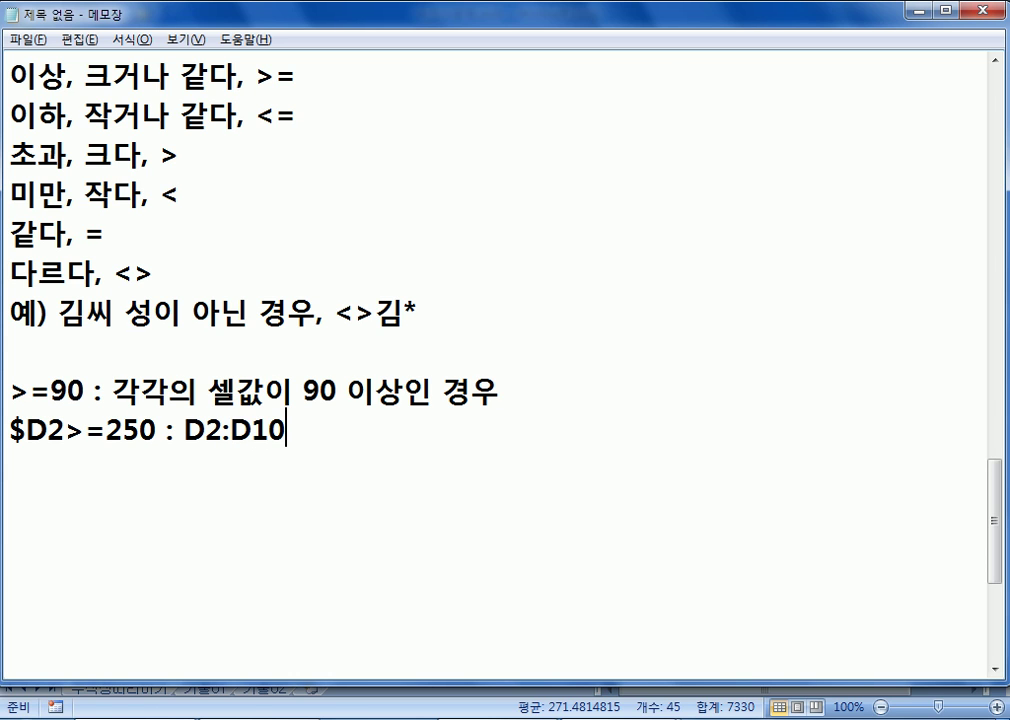
type(" 의 ")
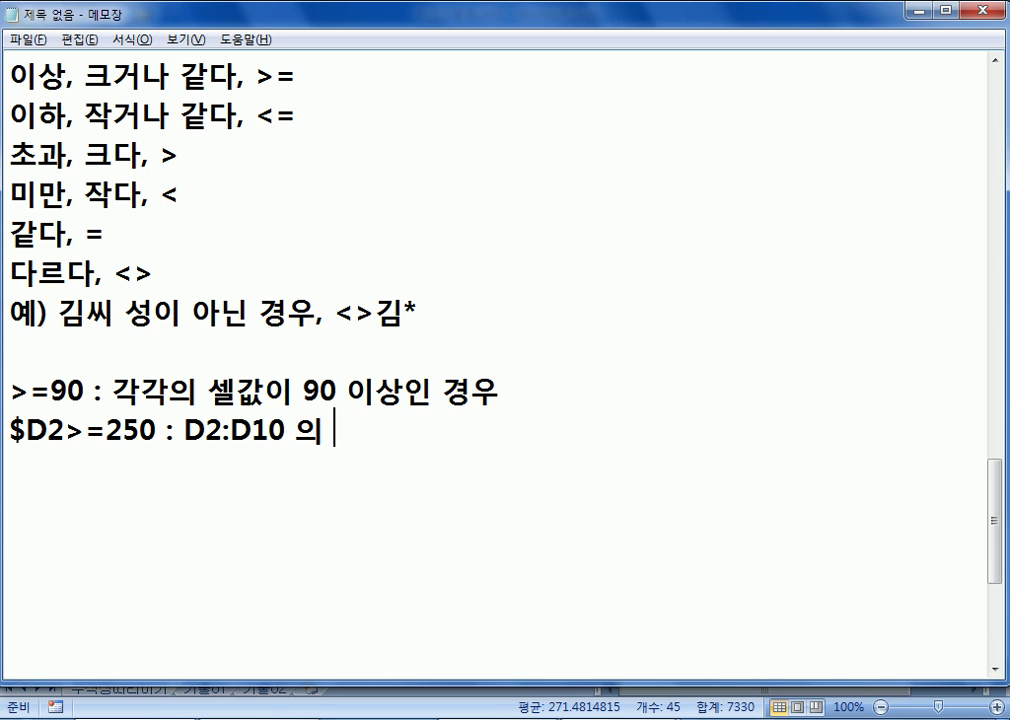
type("갑ㅅ이 1")
key("BackSpace")
type("250인")
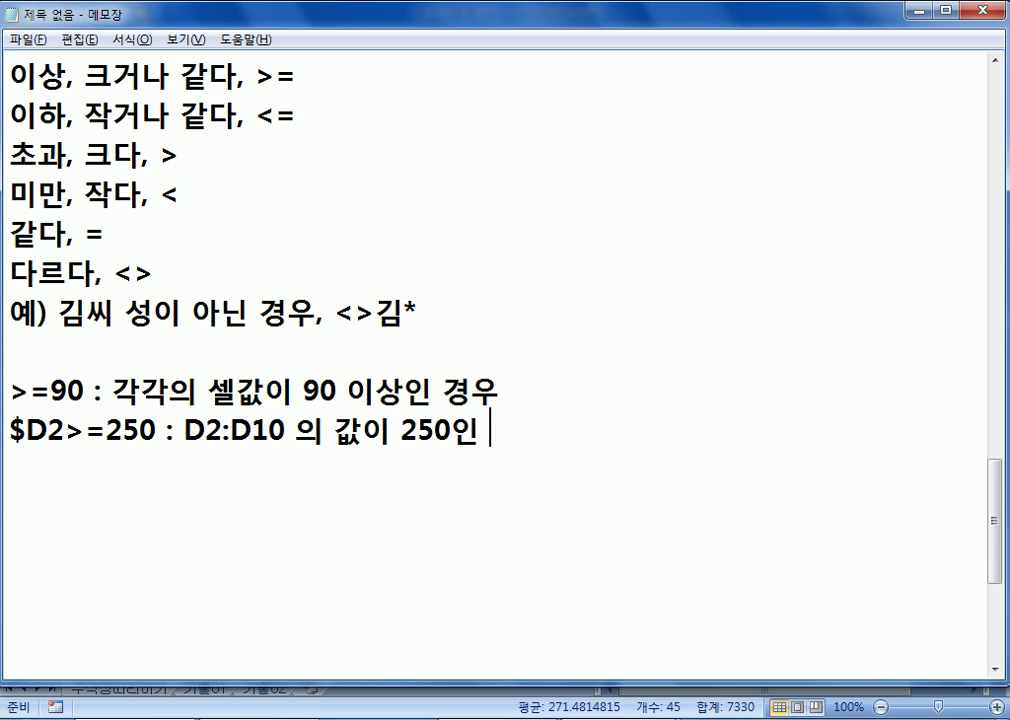
key("BackSpace")
key("BackSpace")
type("이상")
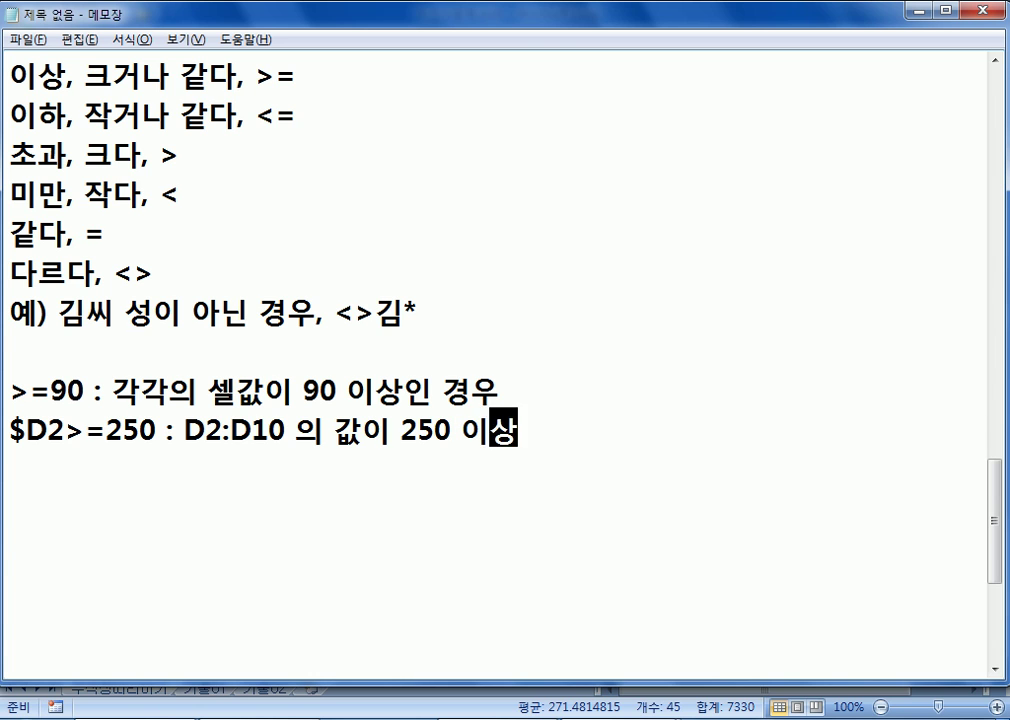
type("인 경우")
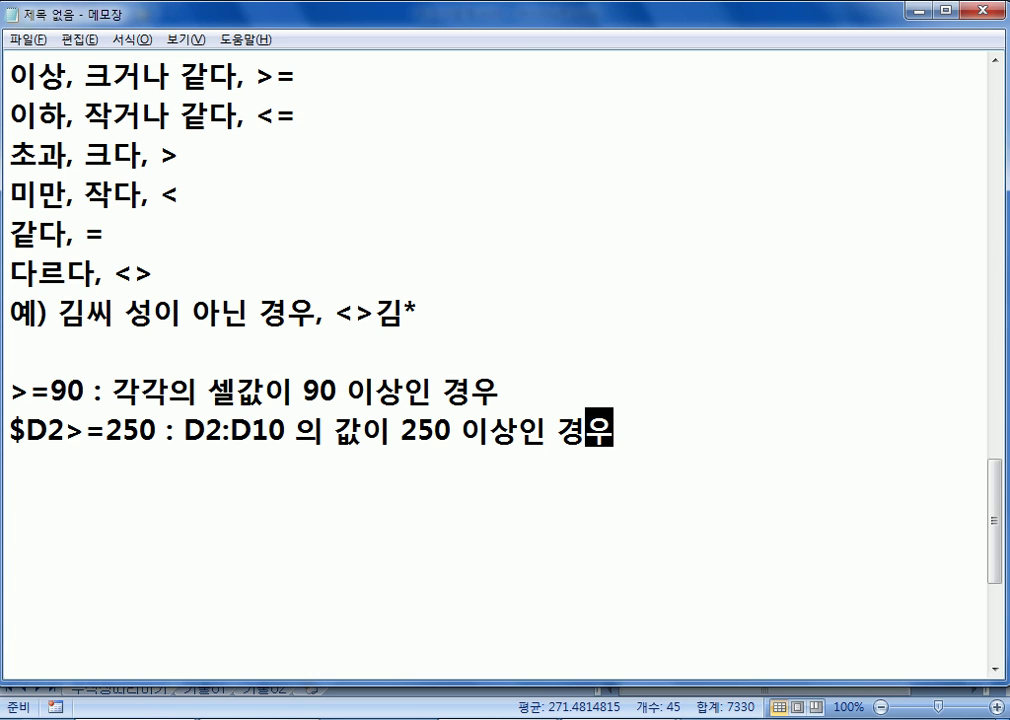
Highlight the $ sign in front of D2 in the $D2>=250 note, and end on the empty line below it.
key("Home")
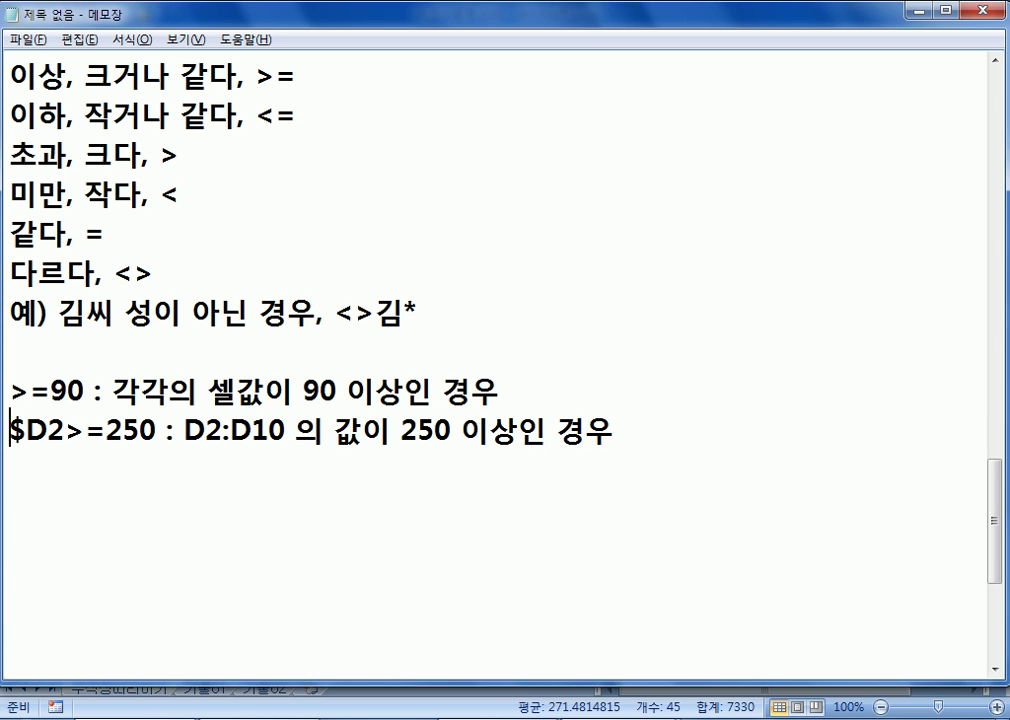
key("shift+Right")
key("shift+Right")
key("shift+Right")
key("shift+Left")
key("shift+Left")
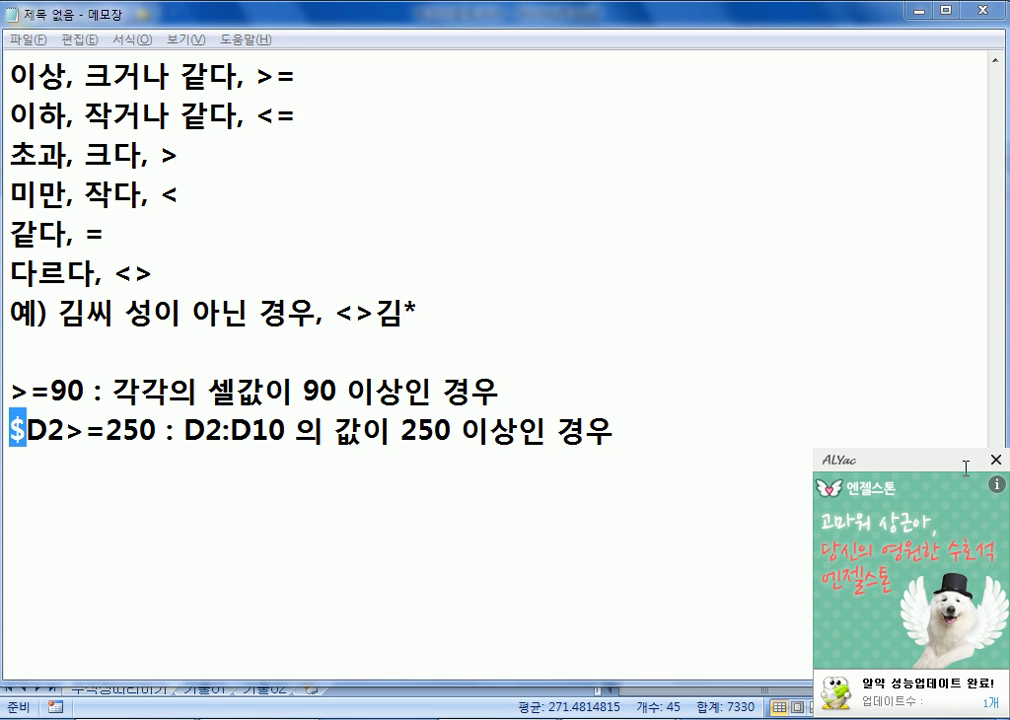
left_click(108, 471)
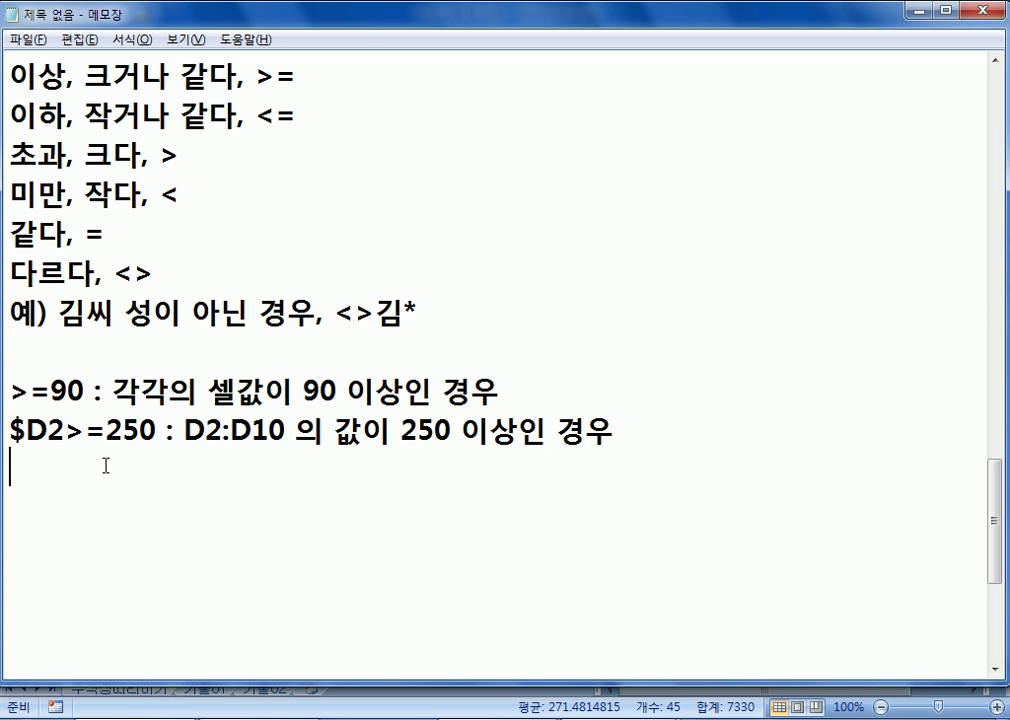
Switch to Excel and try the absolute reference =$D$2 in the new rule's formula.
key("alt+Tab")
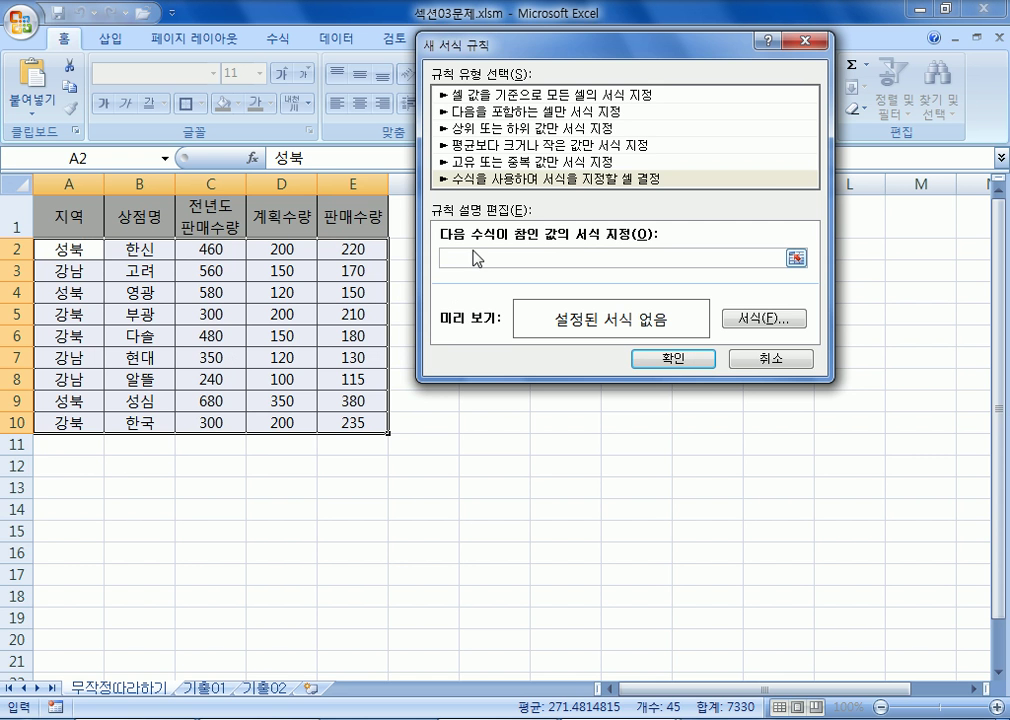
type("ㅋ")
left_click(287, 247)
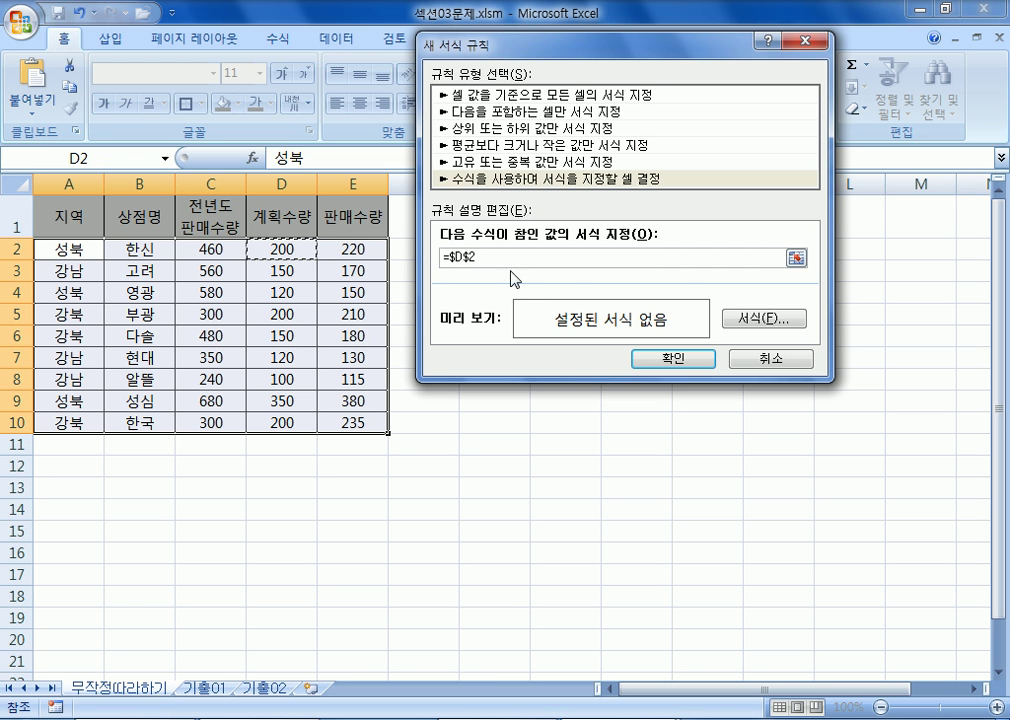
left_click_drag(478, 257, 441, 257)
key("BackSpace")
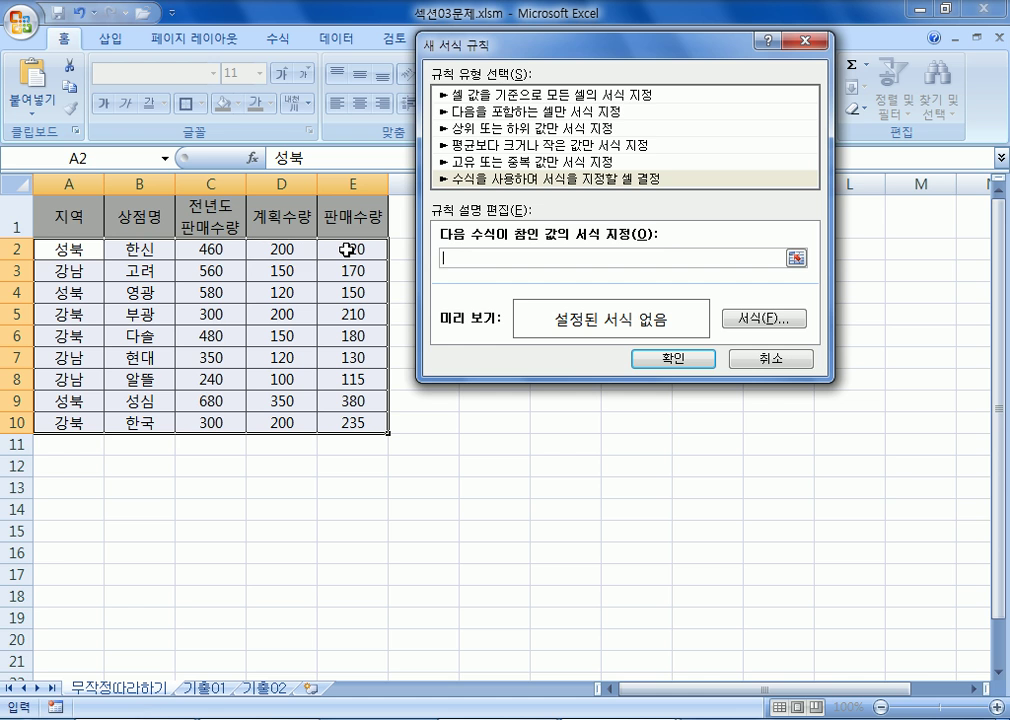
left_click(279, 250)
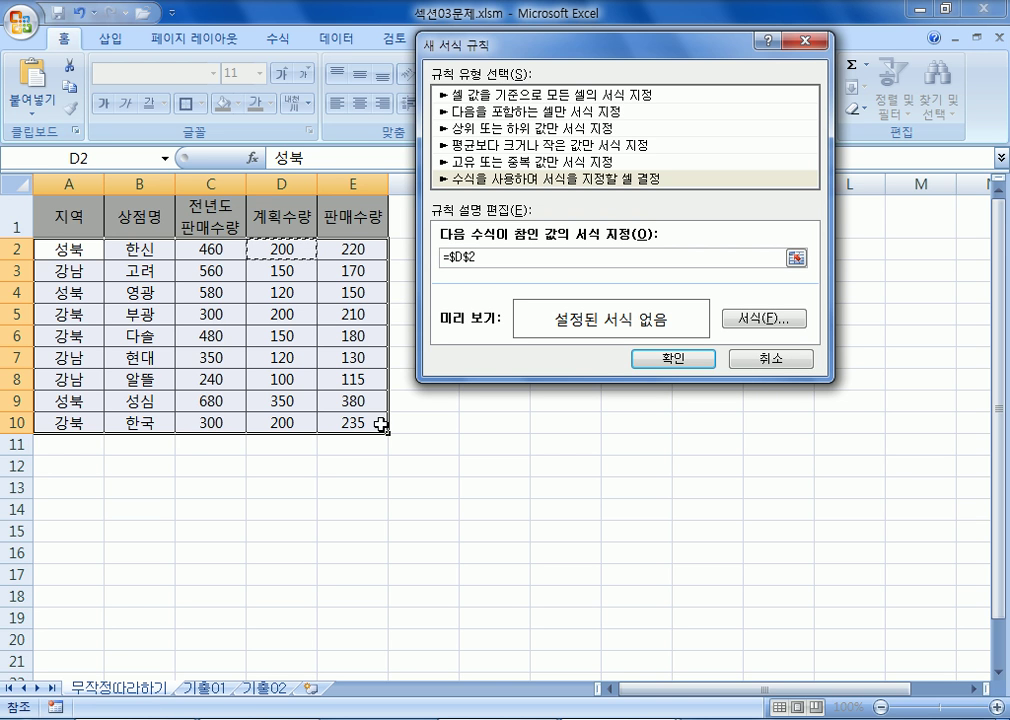
left_click(282, 271)
left_click_drag(282, 250, 293, 431)
left_click(285, 251)
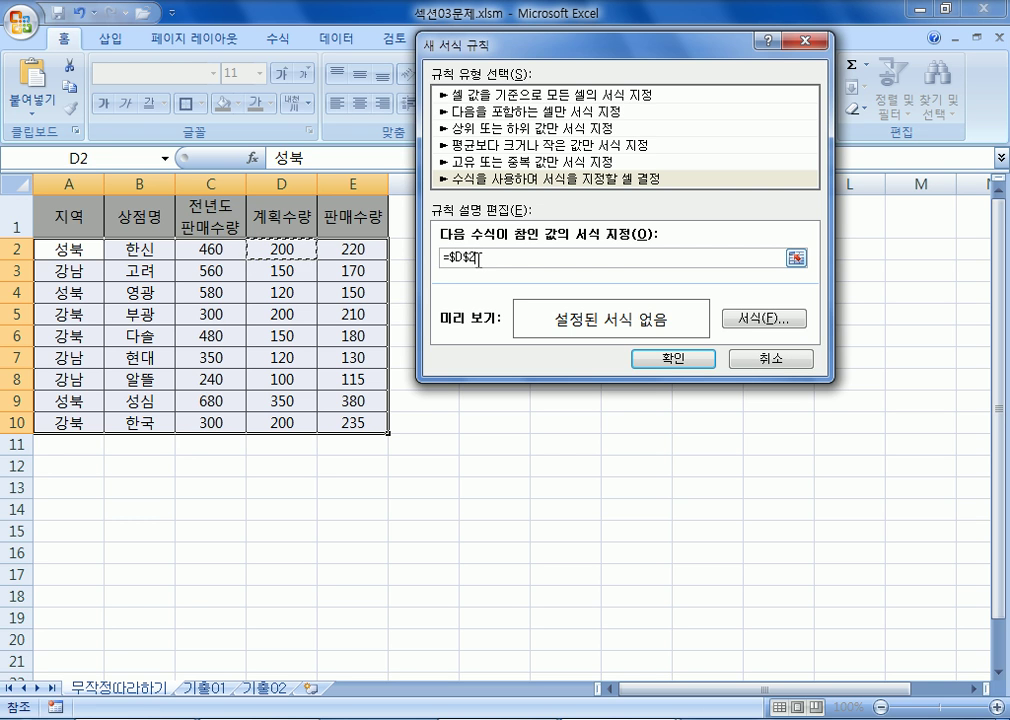
left_click_drag(466, 261, 478, 258)
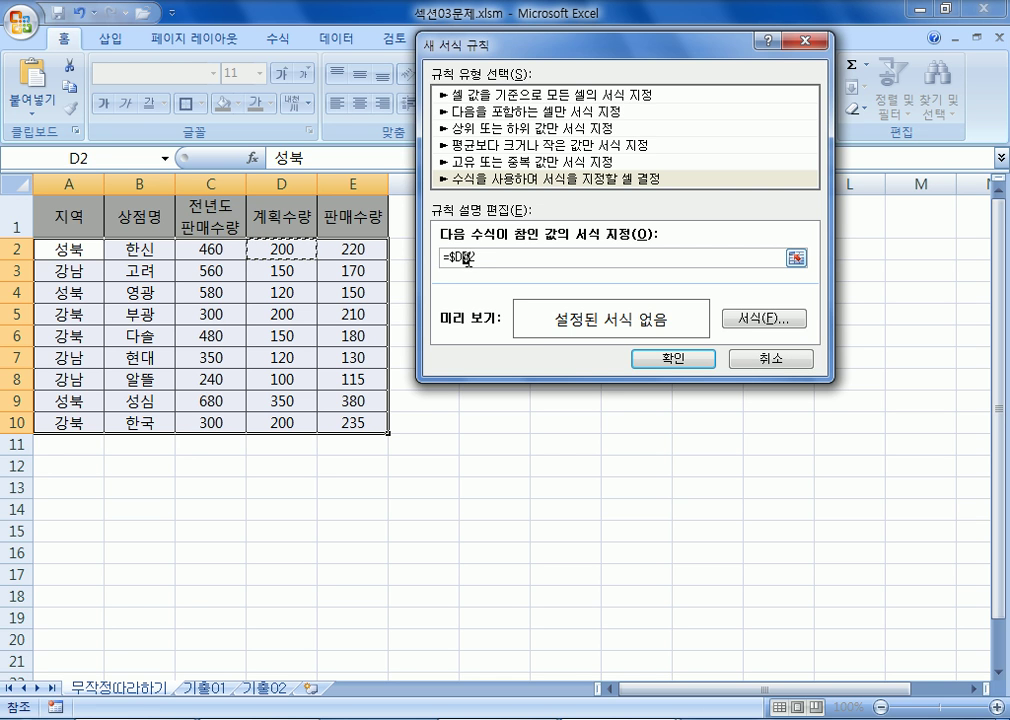
type("2")
double_click(455, 258)
Reference cell D2 in the rule's formula and cycle it through the absolute, row-fixed, column-fixed and relative forms.
left_click(281, 252)
key("F4")
key("F4")
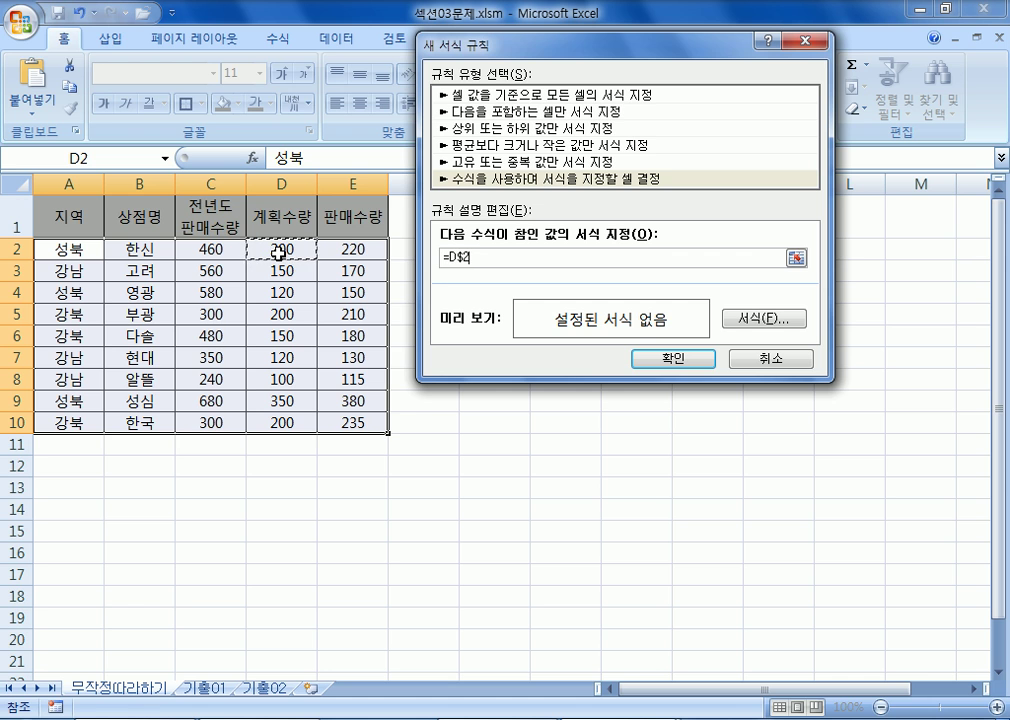
key("F4")
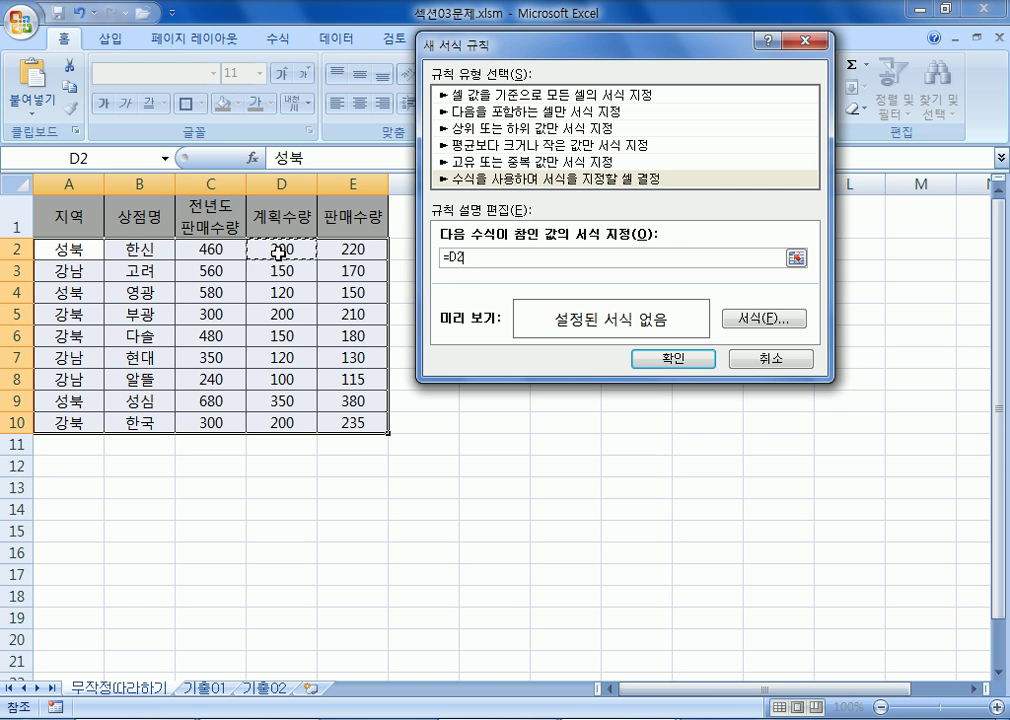
key("F4")
key("F4")
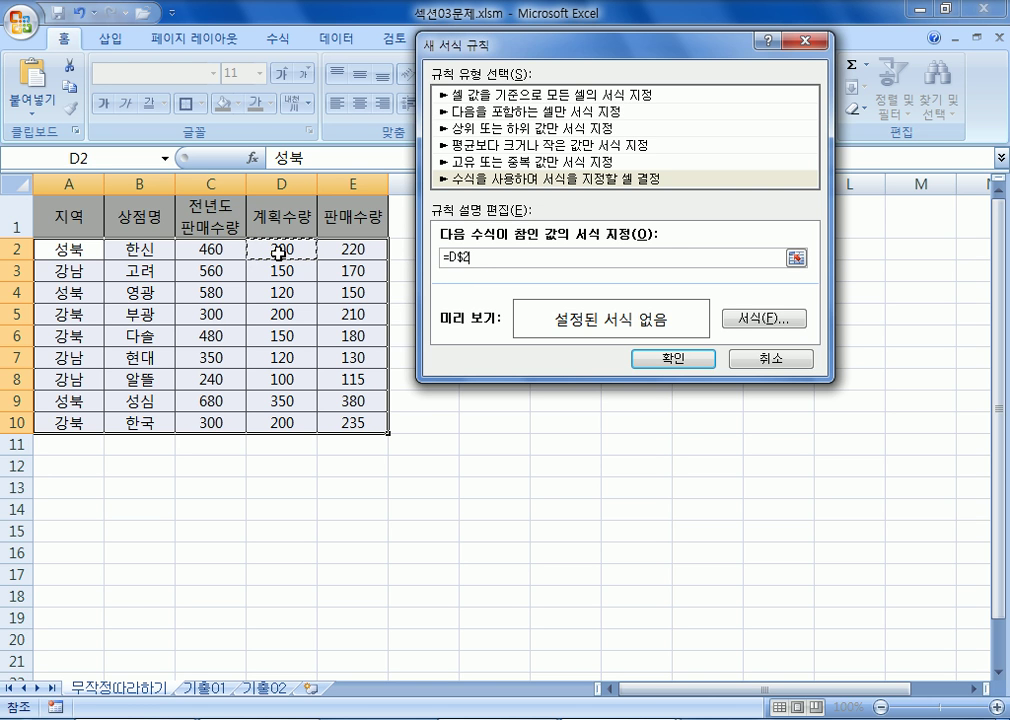
key("F4")
key("F4")
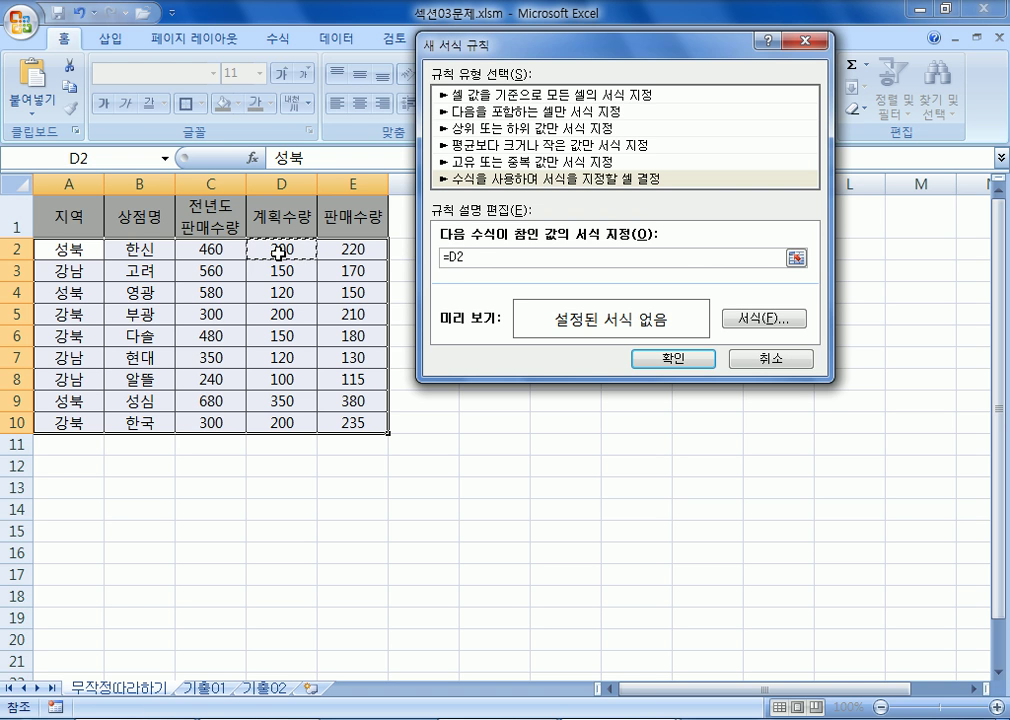
key("F4")
key("F4")
key("F4")
key("F4")
key("F4")
key("F4")
key("F4")
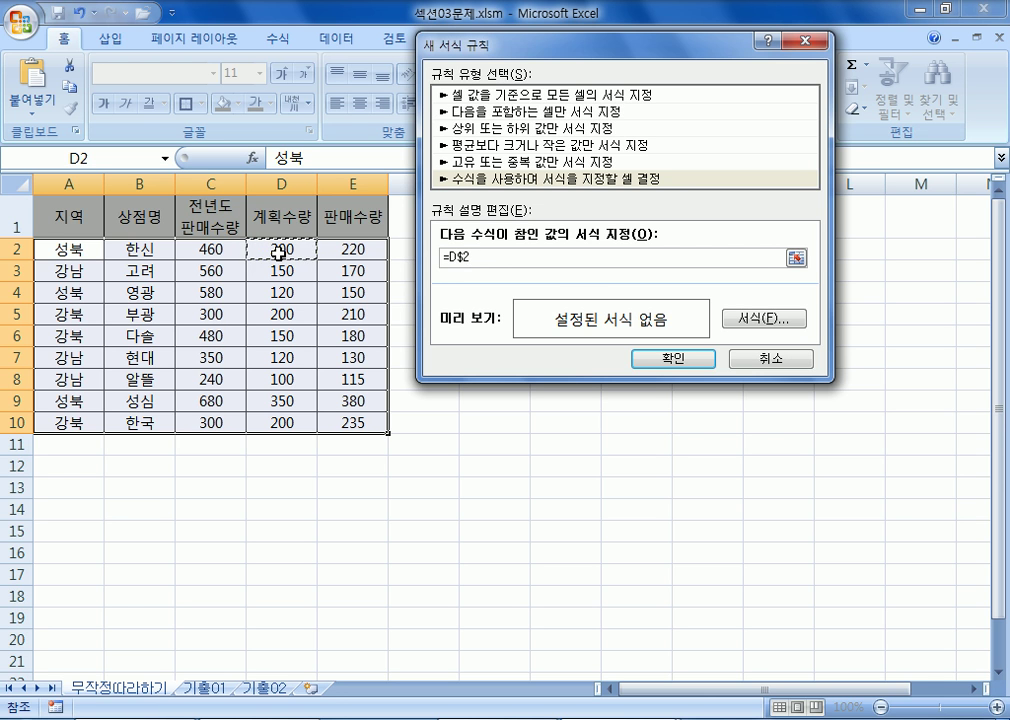
key("F4")
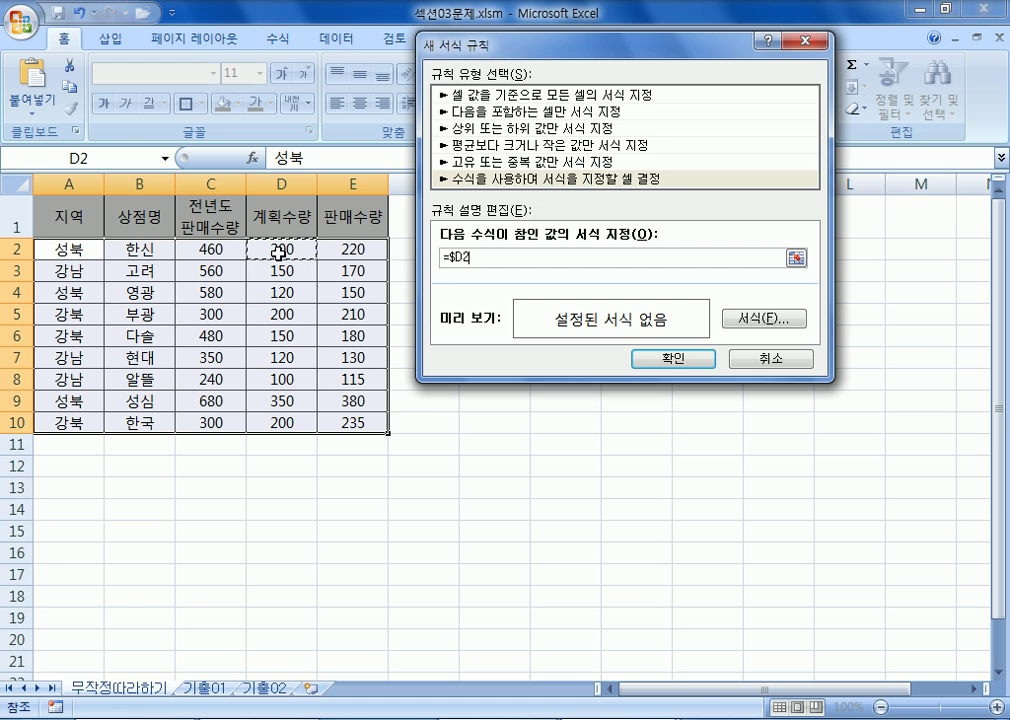
key("F4")
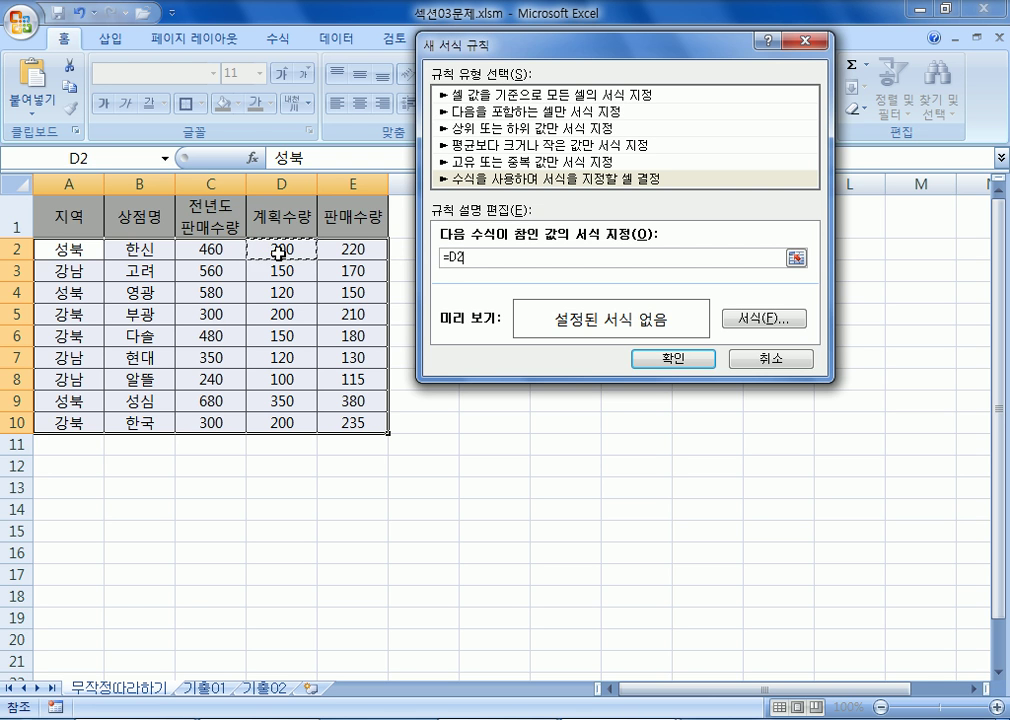
Fix only the column of the D2 reference and complete the rule's formula as =$D2>=250.
key("F4")
key("F4")
type(">=250")
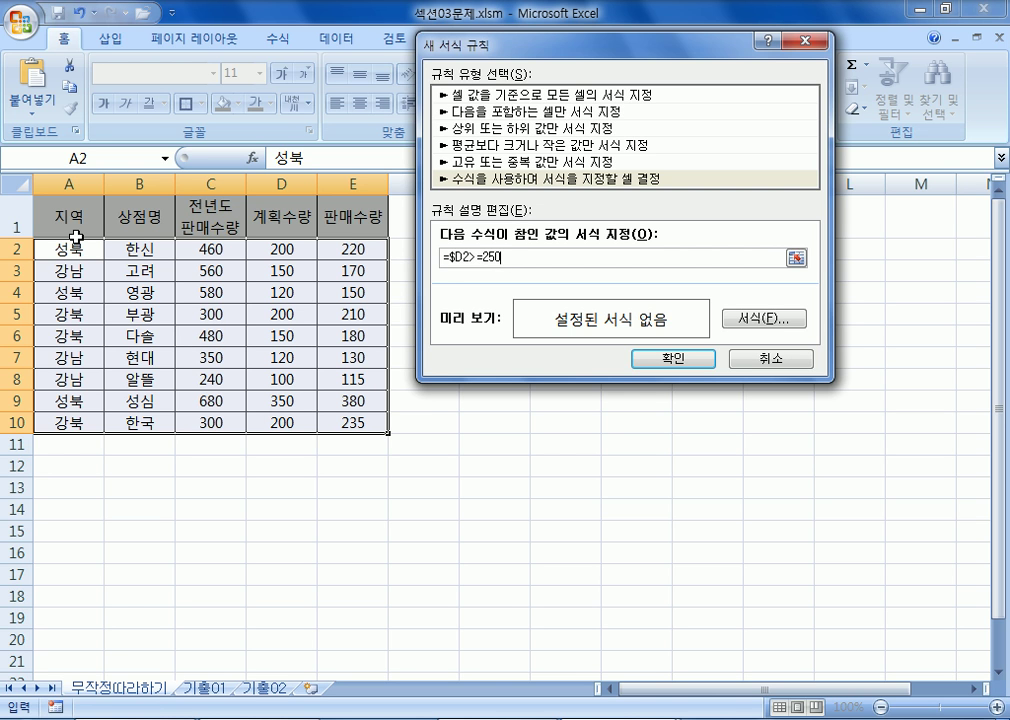
Format the =$D2>=250 rule with a single underline (실선) and bold (굵게) font, and apply the rule.
left_click(755, 320)
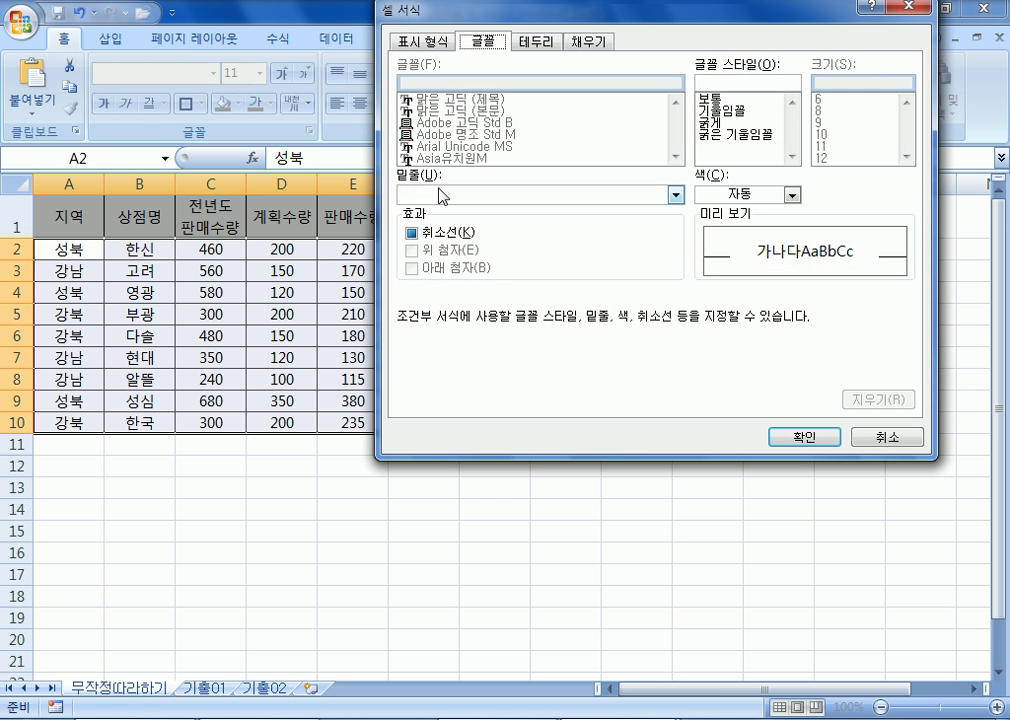
left_click(676, 195)
left_click(441, 222)
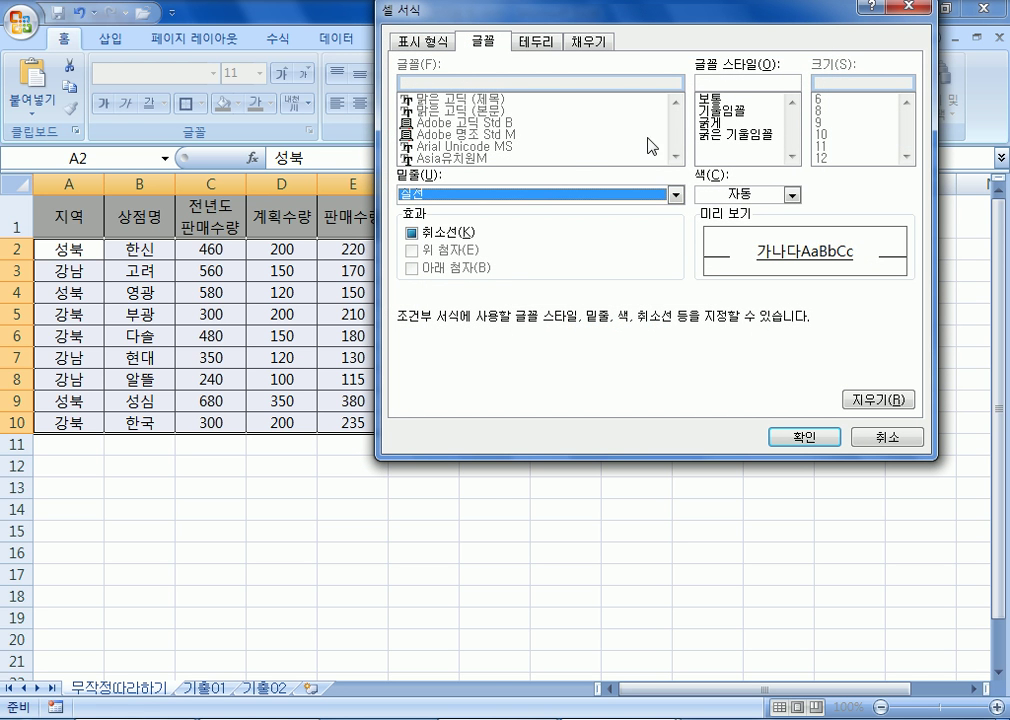
left_click(715, 124)
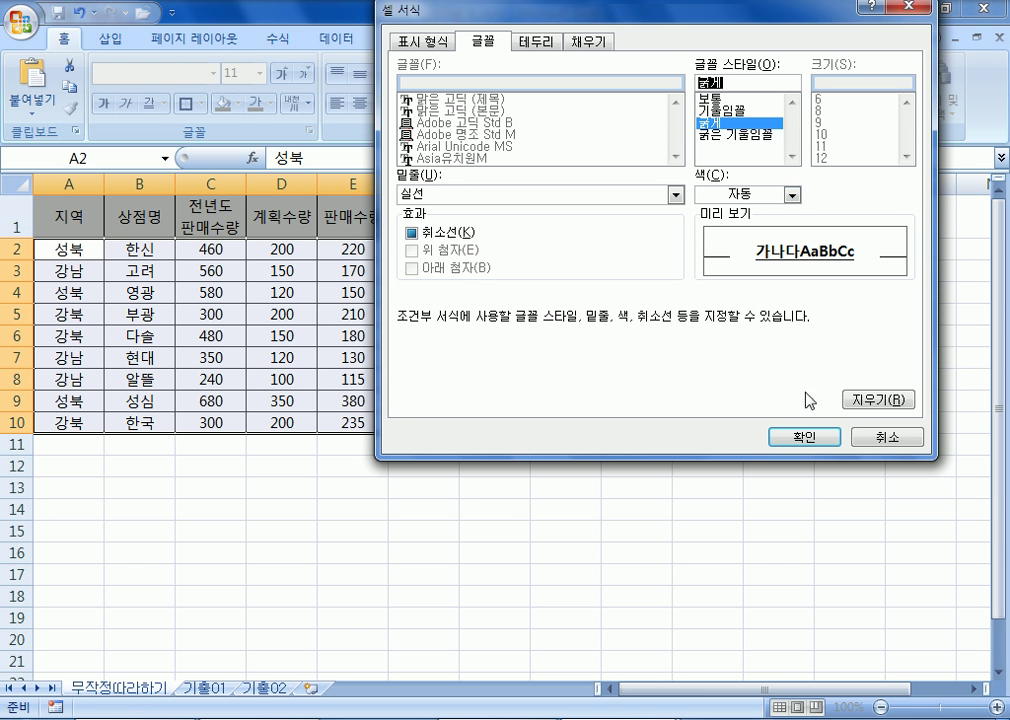
left_click(804, 437)
left_click(668, 359)
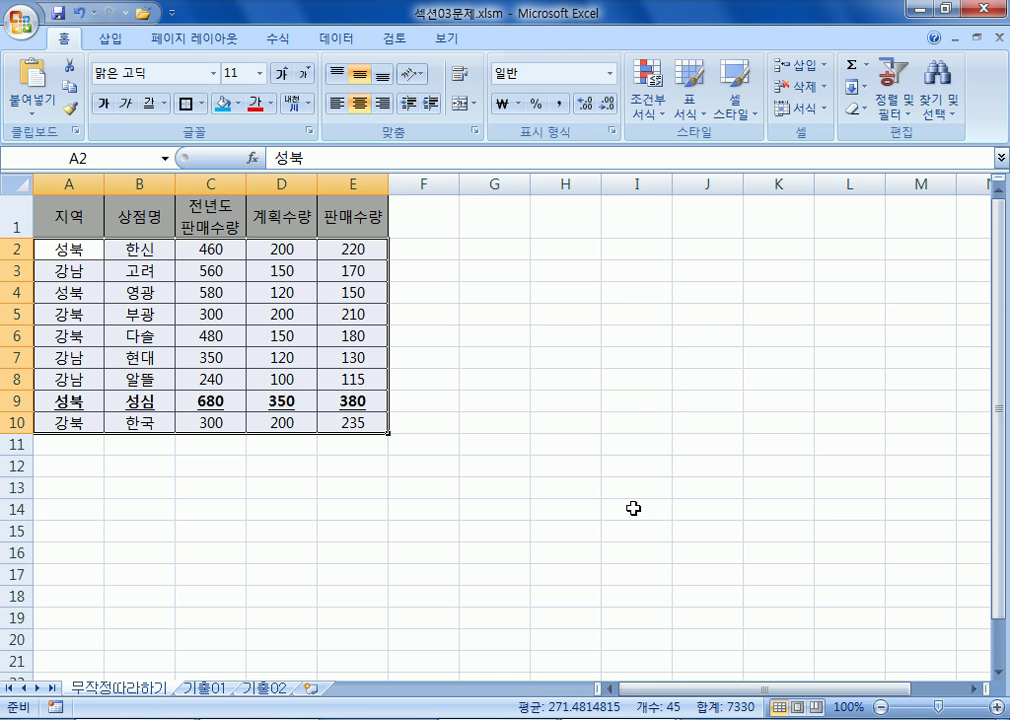
Start another formula-based conditional formatting rule for A2:E10 with the column-fixed formula =$D2<150.
left_click(650, 103)
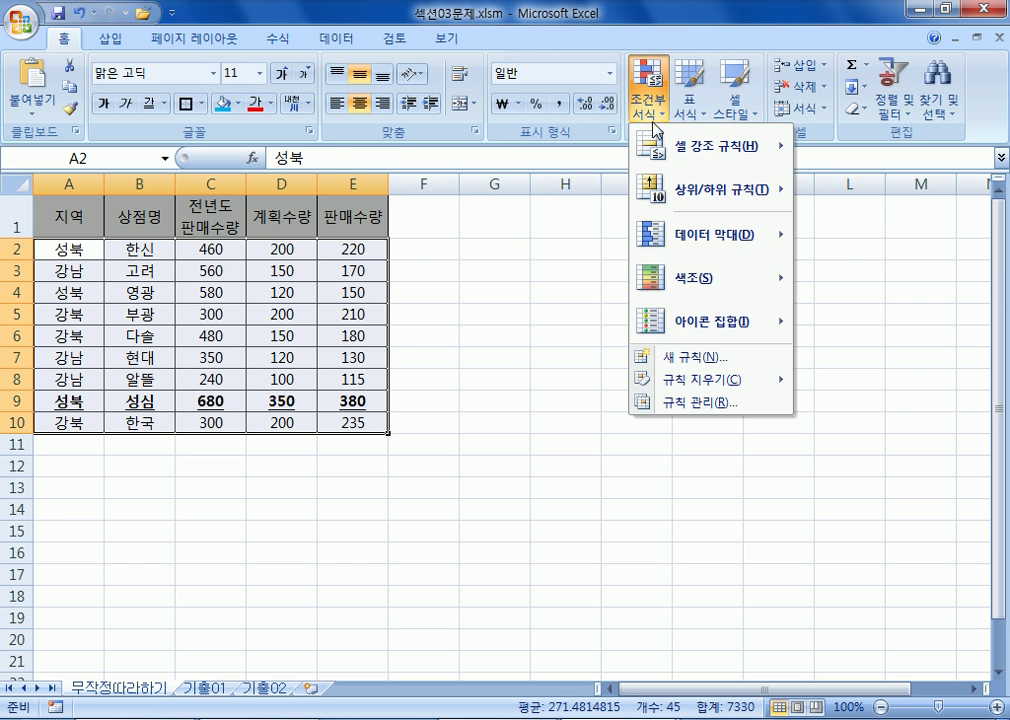
left_click(693, 358)
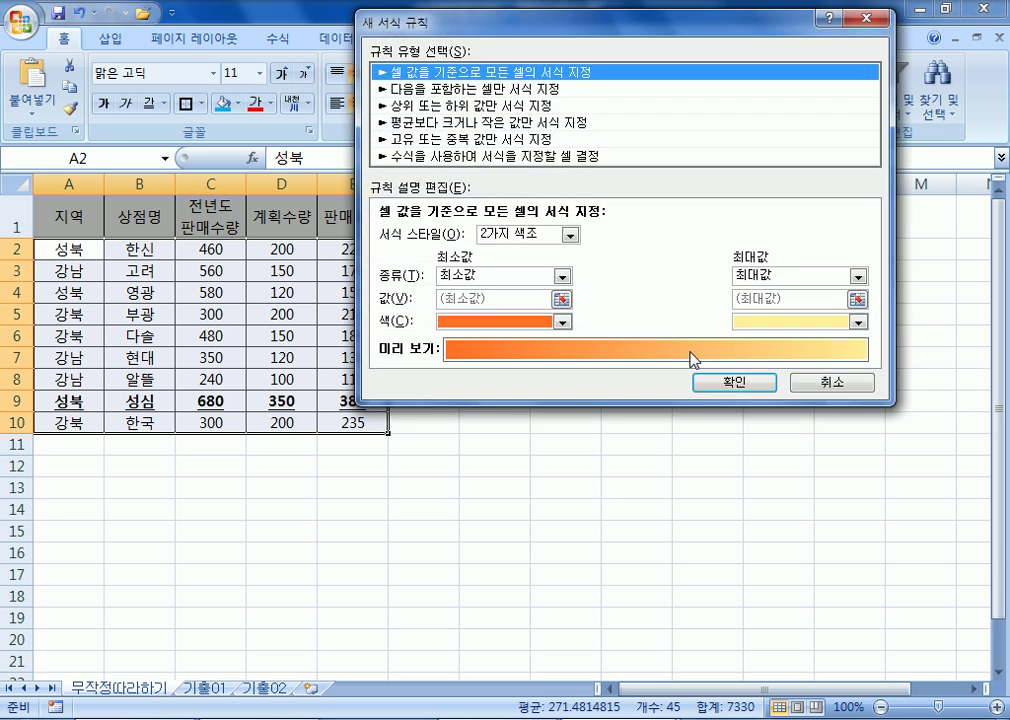
left_click(440, 157)
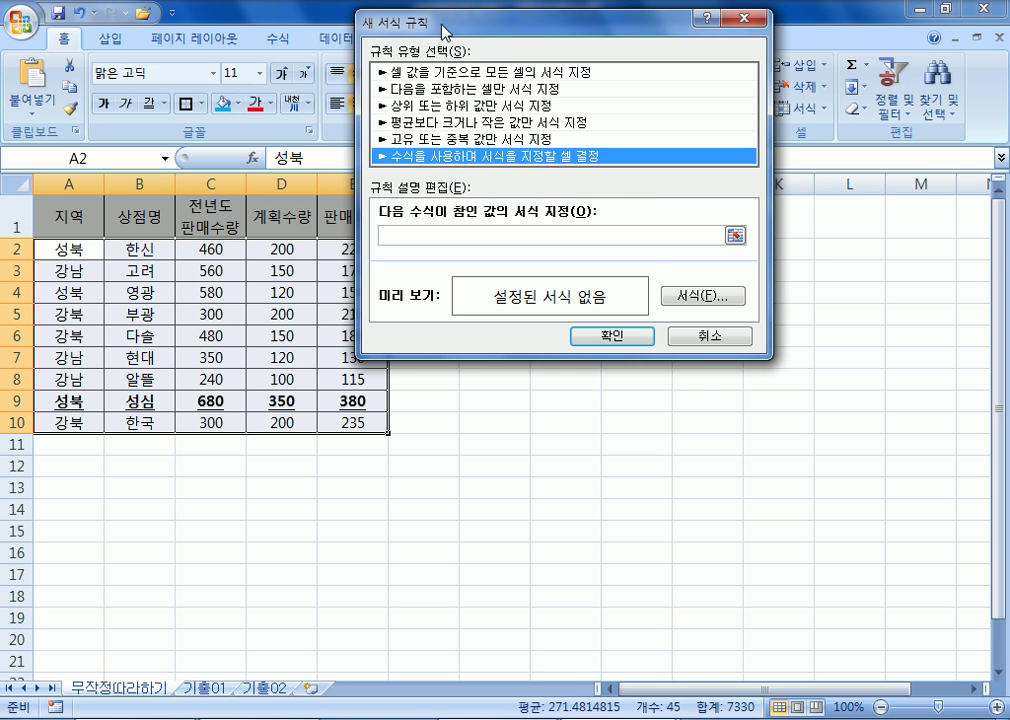
left_click_drag(440, 22, 488, 56)
left_click(450, 269)
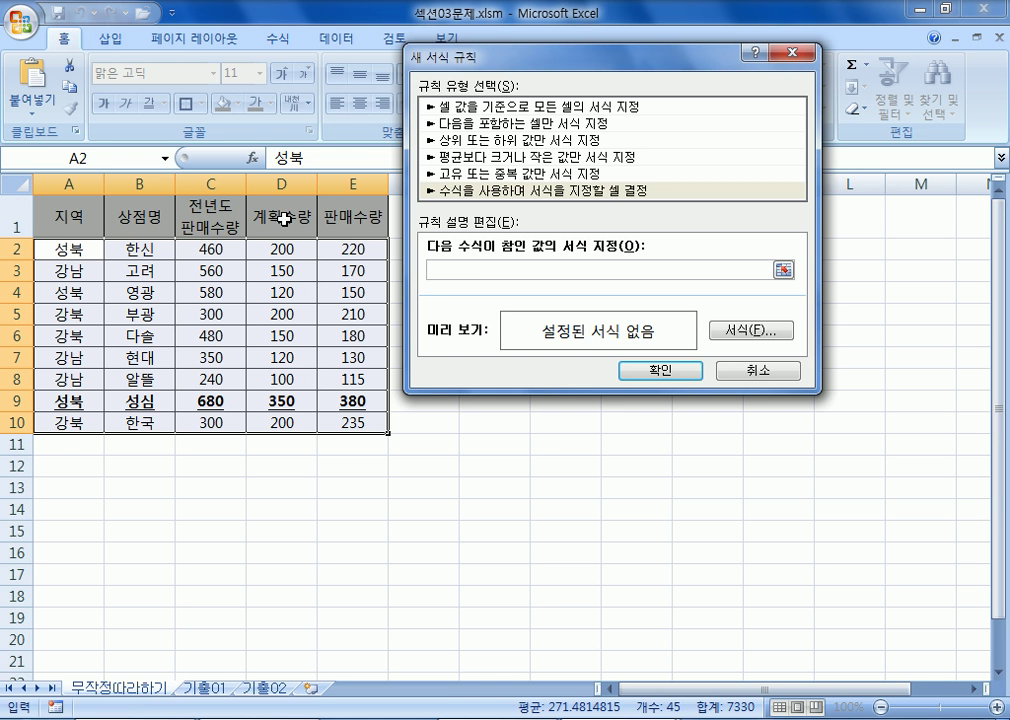
left_click(272, 246)
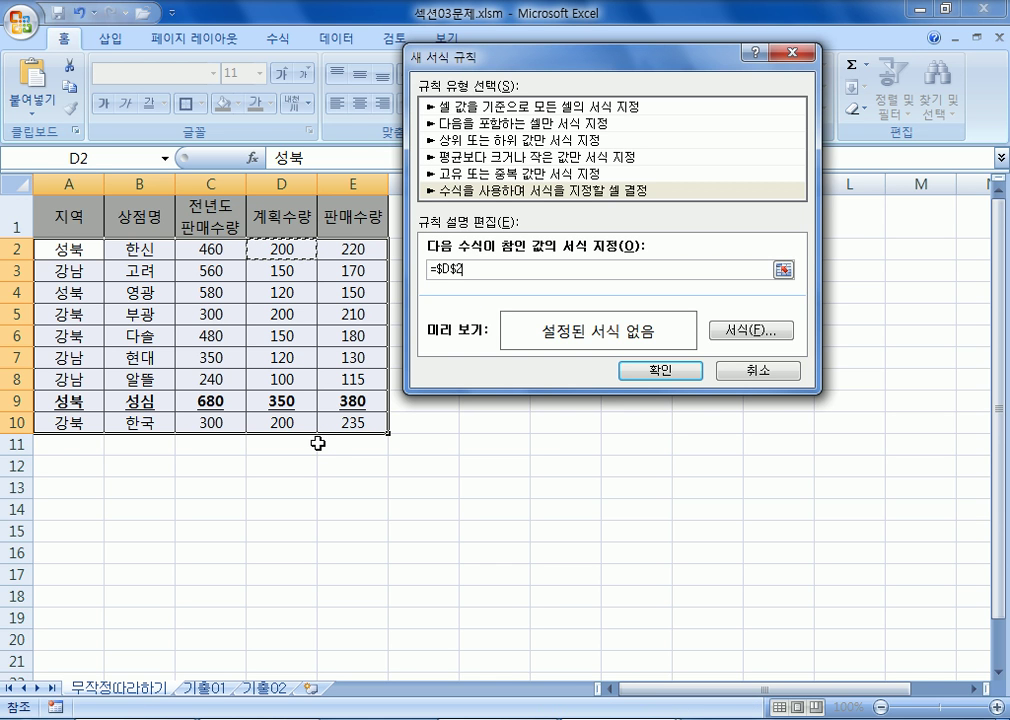
key("F4")
key("F4")
type("<150")
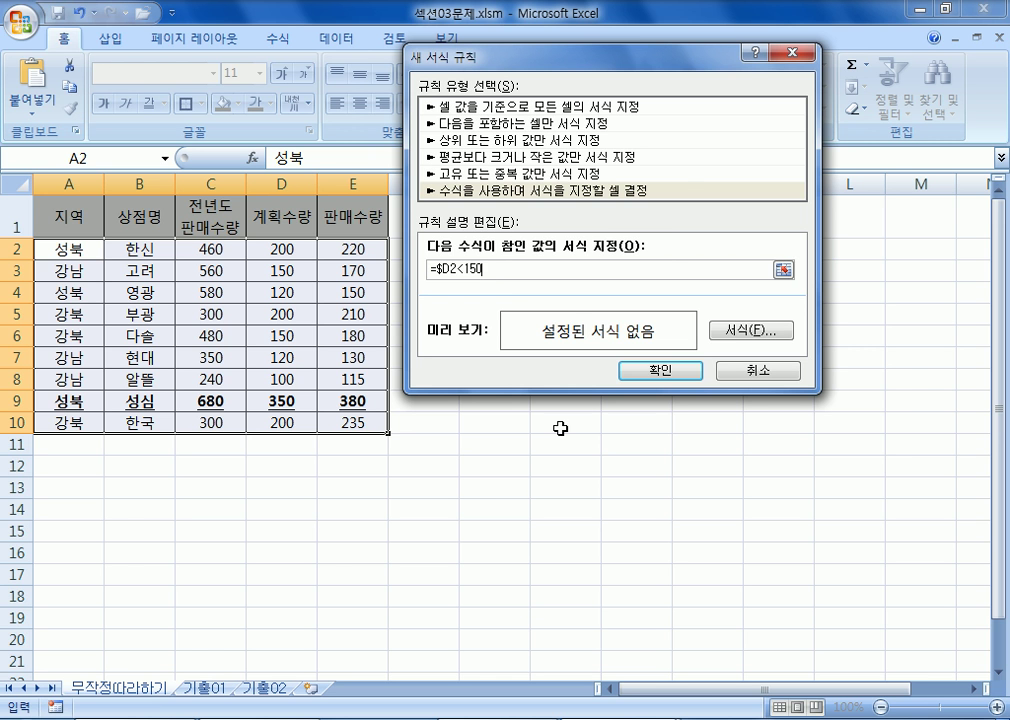
Format the =$D2<150 rule with a red italic (기울임꼴) font and apply the rule.
left_click(727, 333)
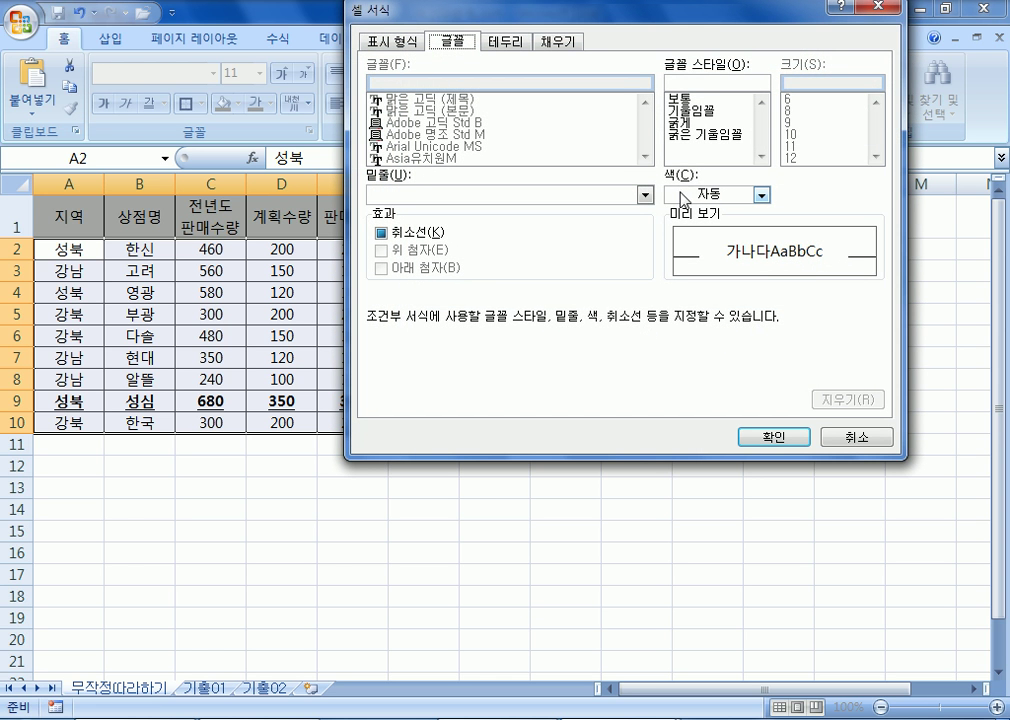
left_click(678, 194)
left_click(690, 368)
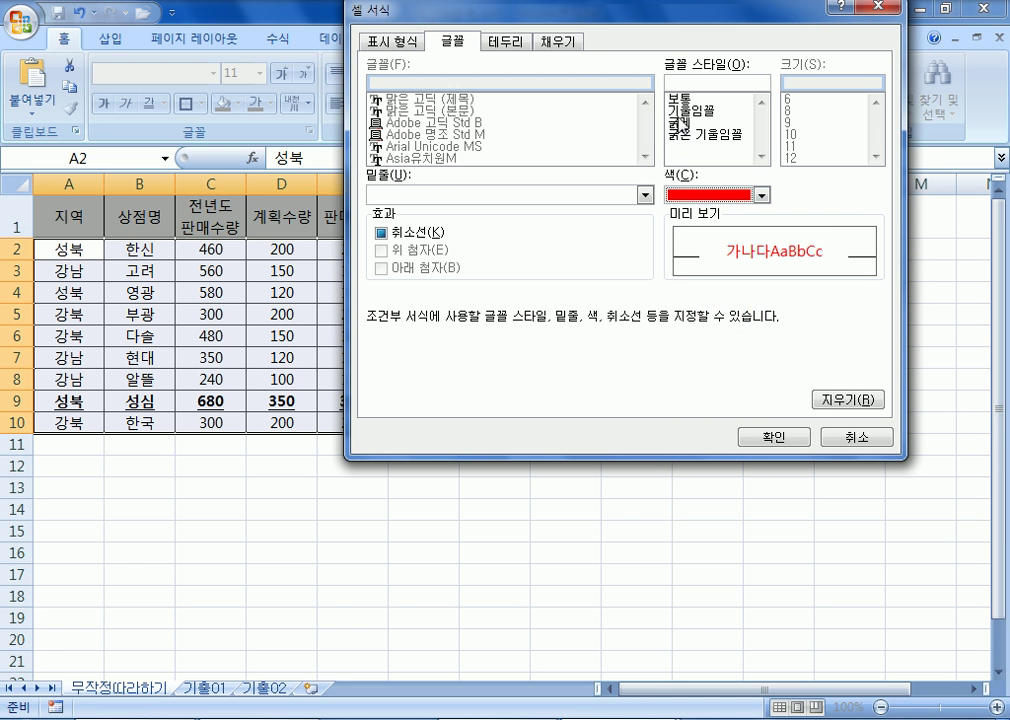
left_click(675, 112)
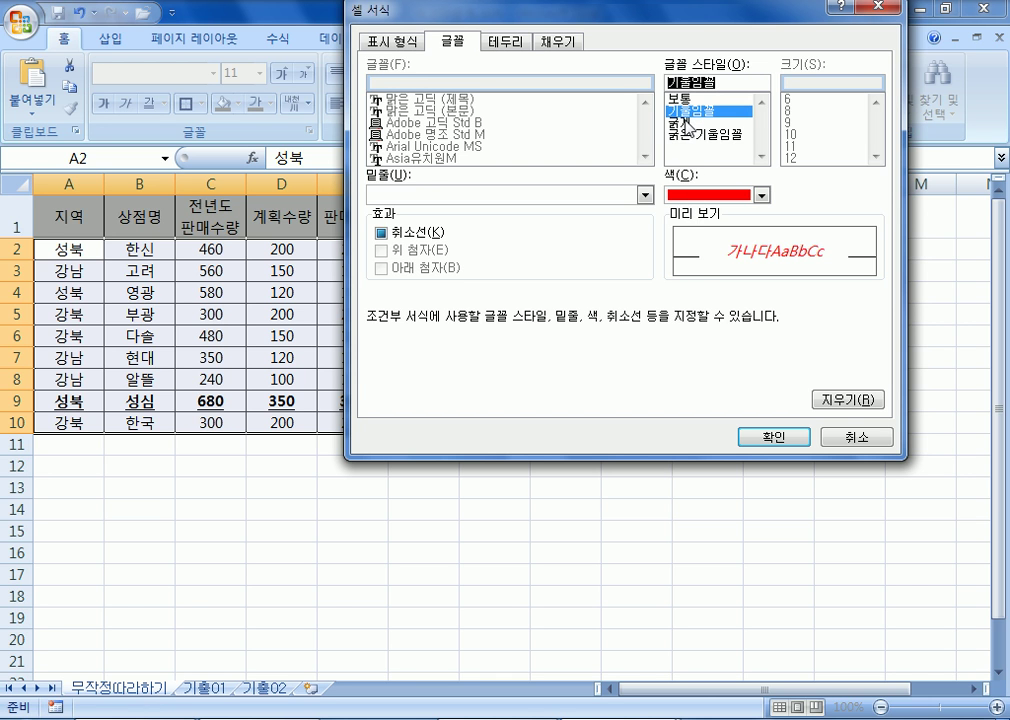
left_click(752, 437)
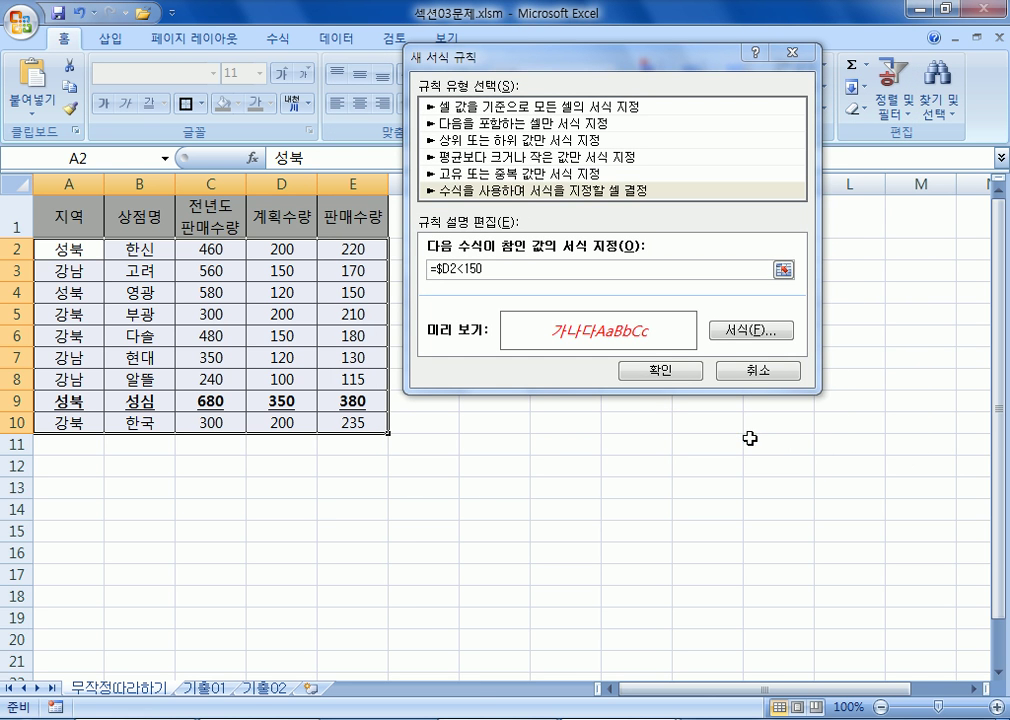
left_click(646, 375)
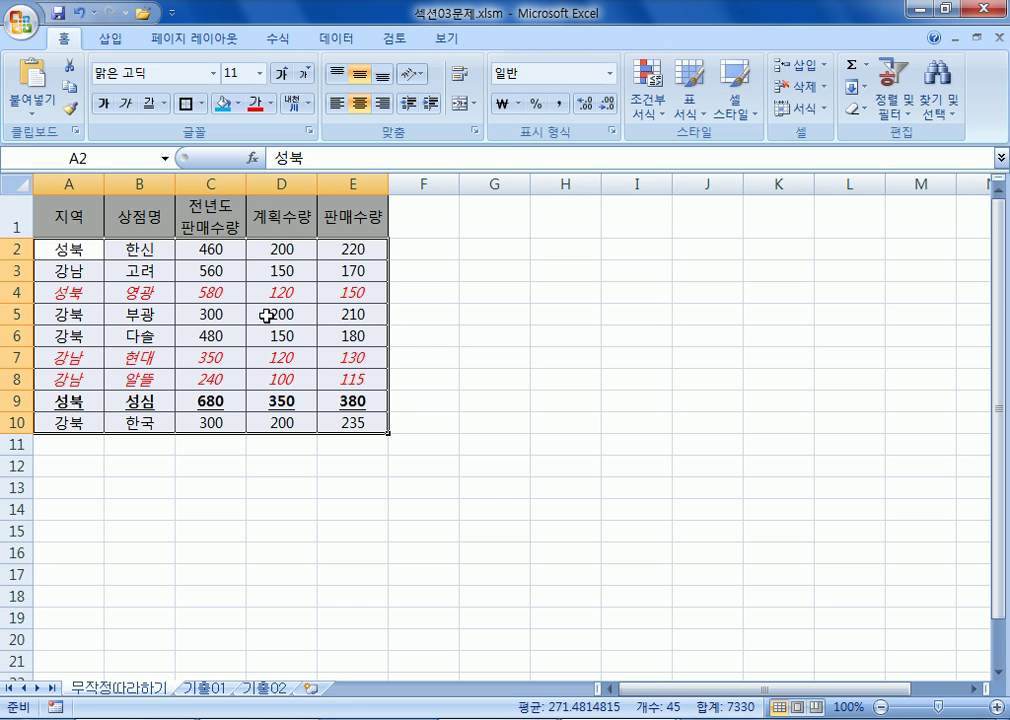
Test the row formatting by changing the 계획수량 value in D2 to 300, and undo that change.
left_click(210, 183)
left_click(355, 185)
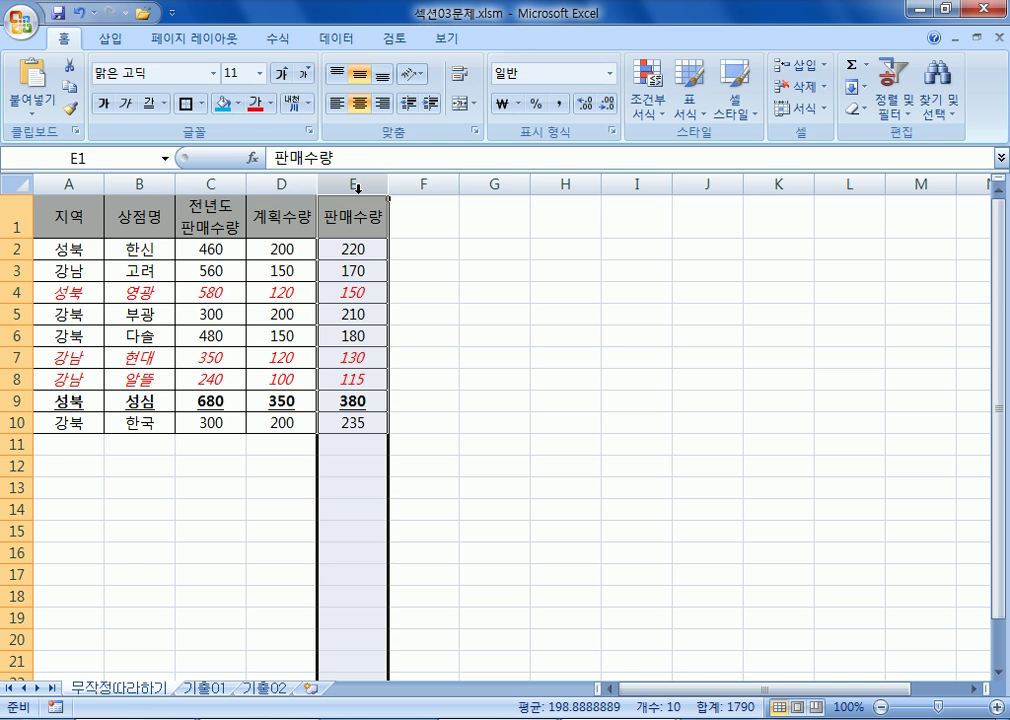
left_click(272, 183)
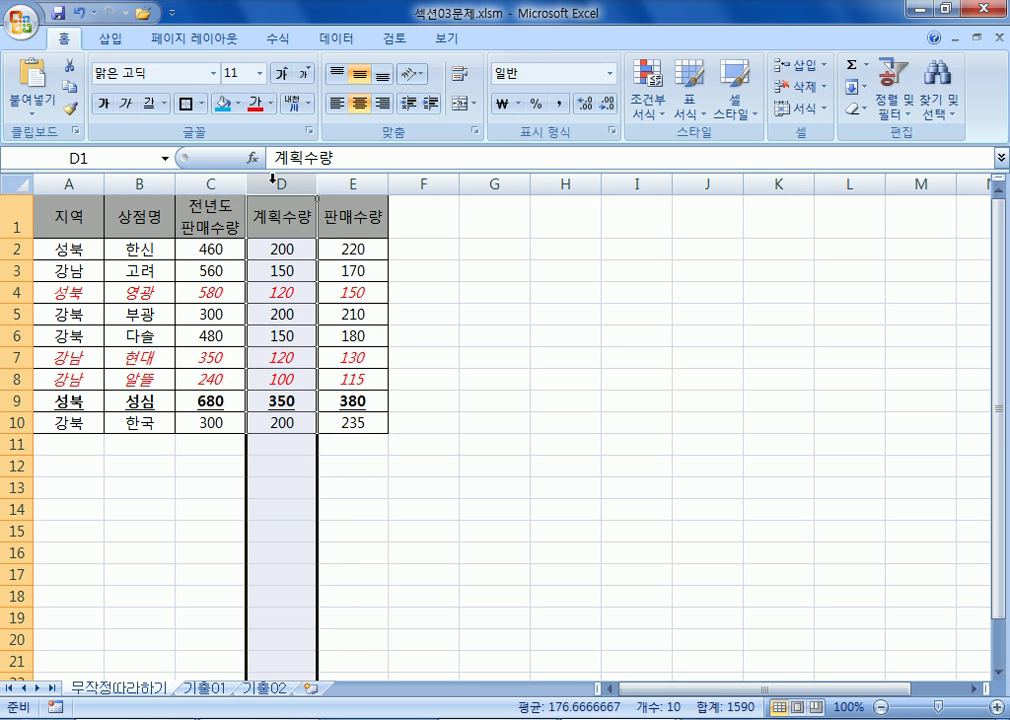
left_click(280, 250)
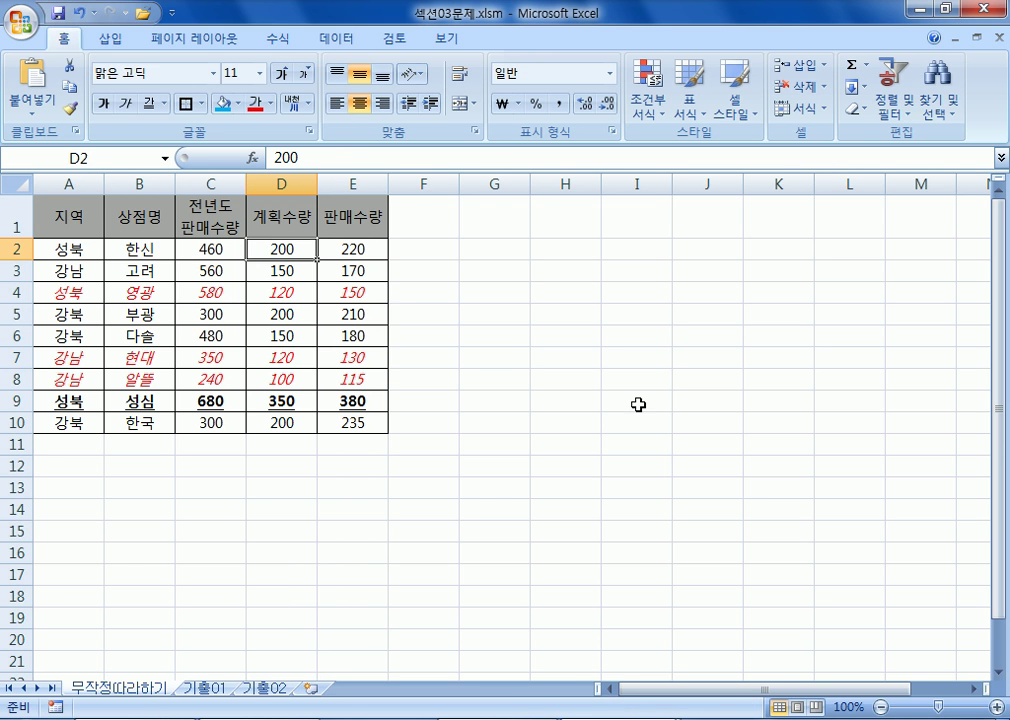
type("300")
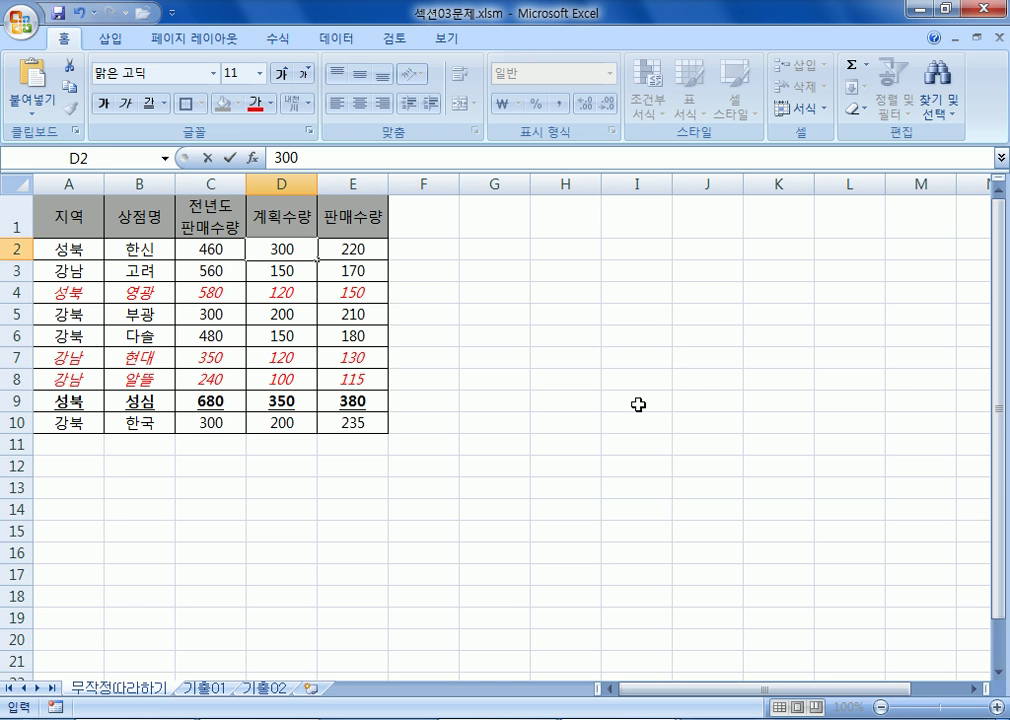
key("Return")
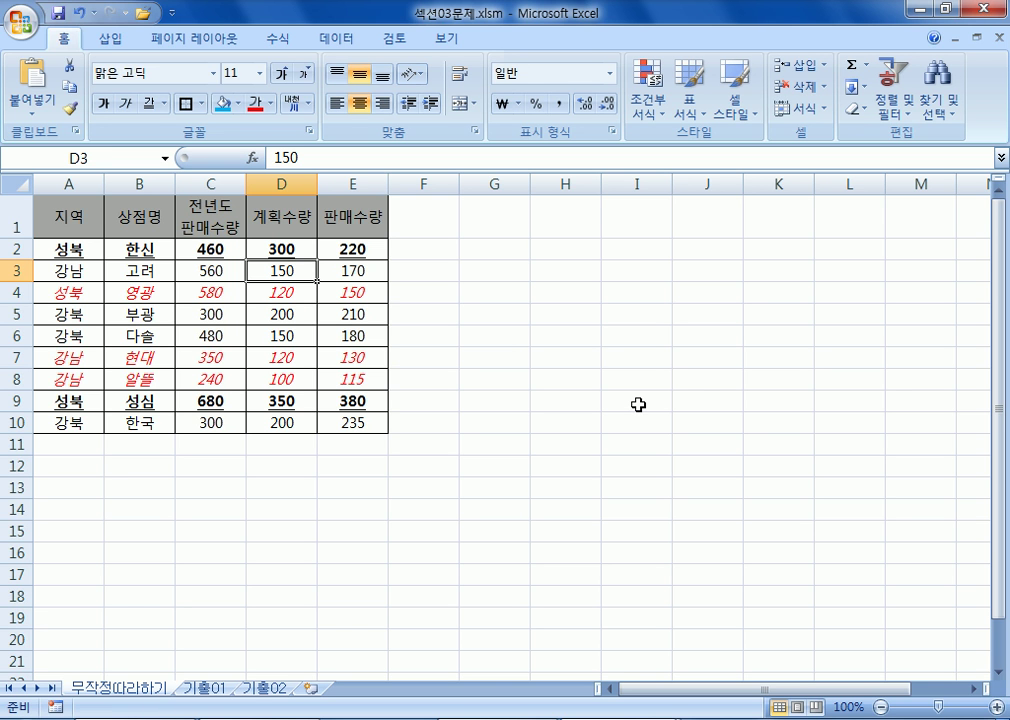
key("ctrl+z")
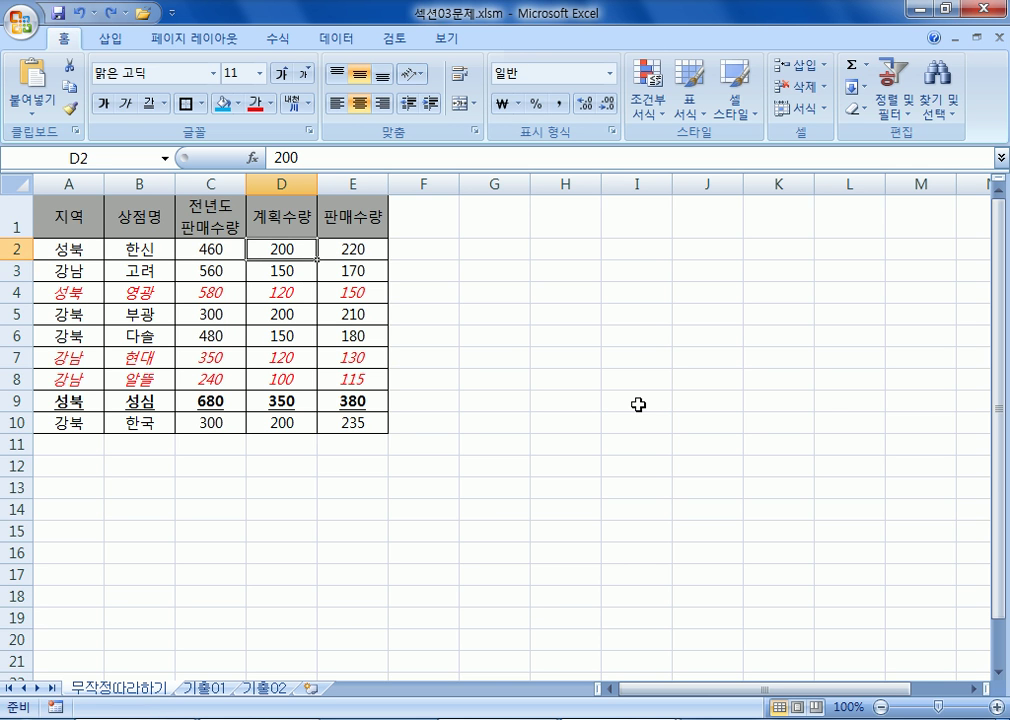
Test the row formatting by changing the 계획수량 value in D4 to 420, and undo that change.
key("Down")
key("Down")
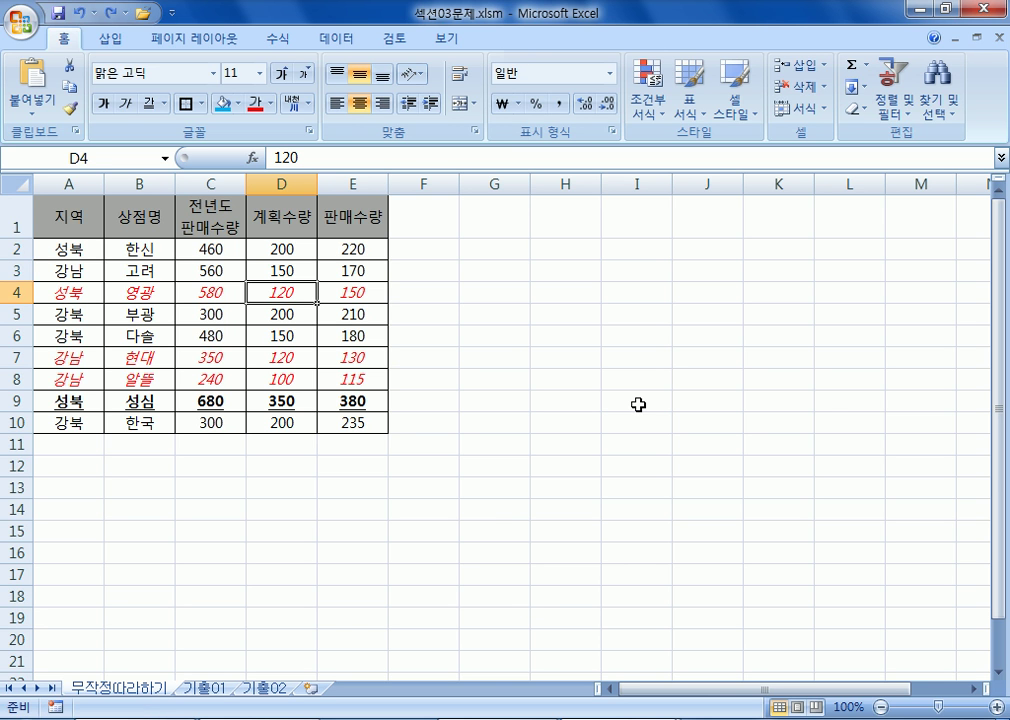
type("420")
key("Return")
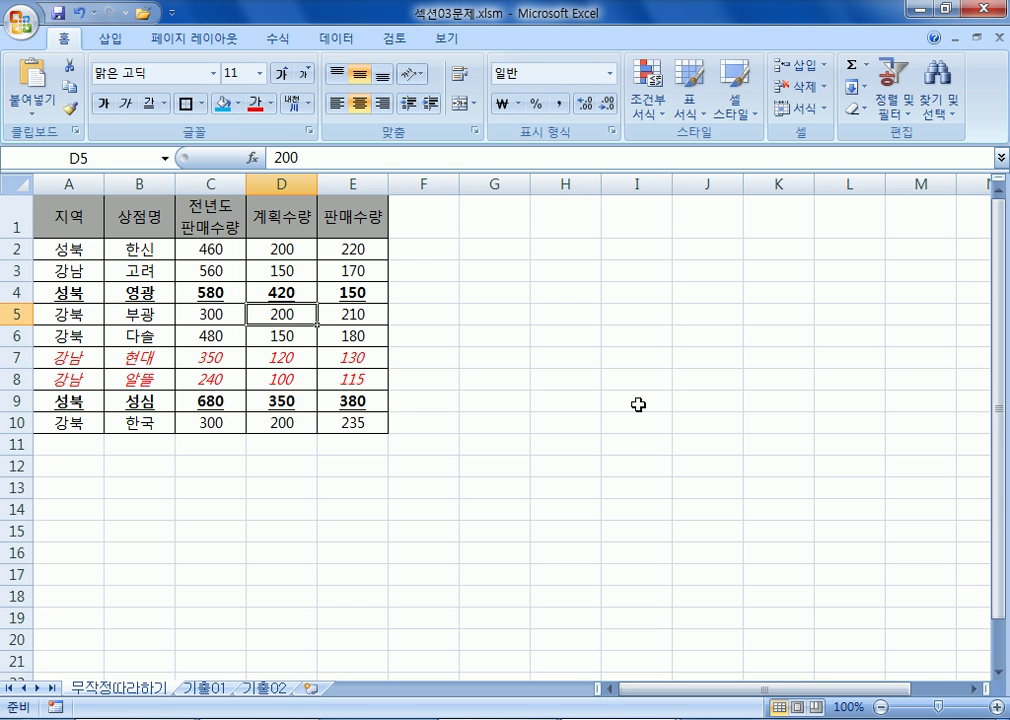
key("ctrl+z")
Test the red italic rule by changing the 계획수량 value in D5 to 100, and undo that change.
key("Down")
key("Down")
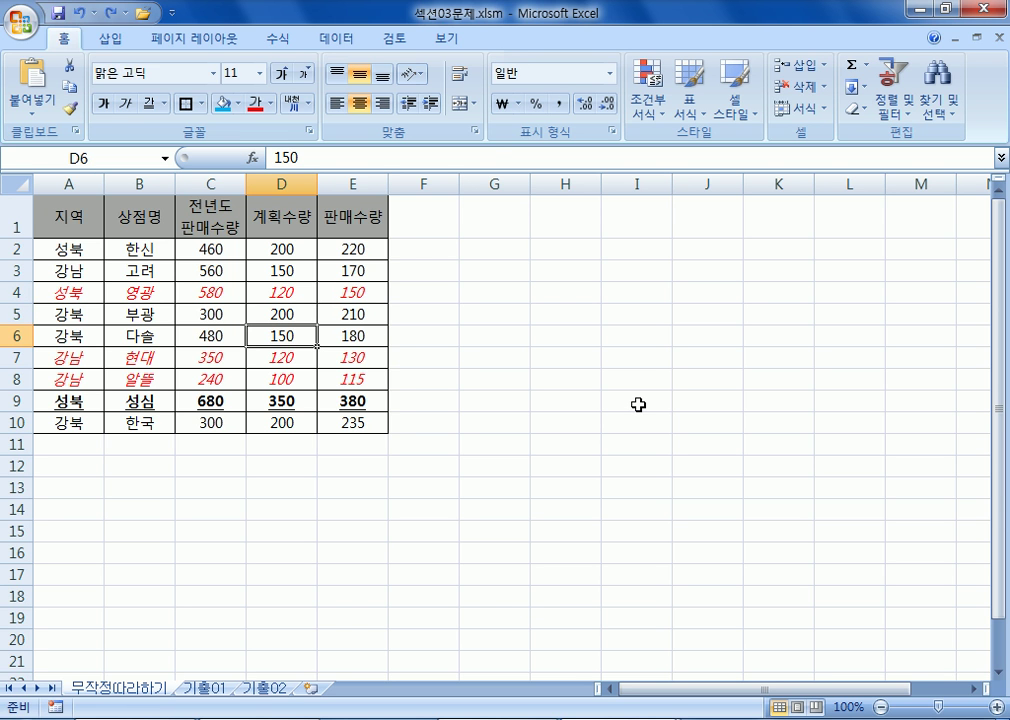
key("Up")
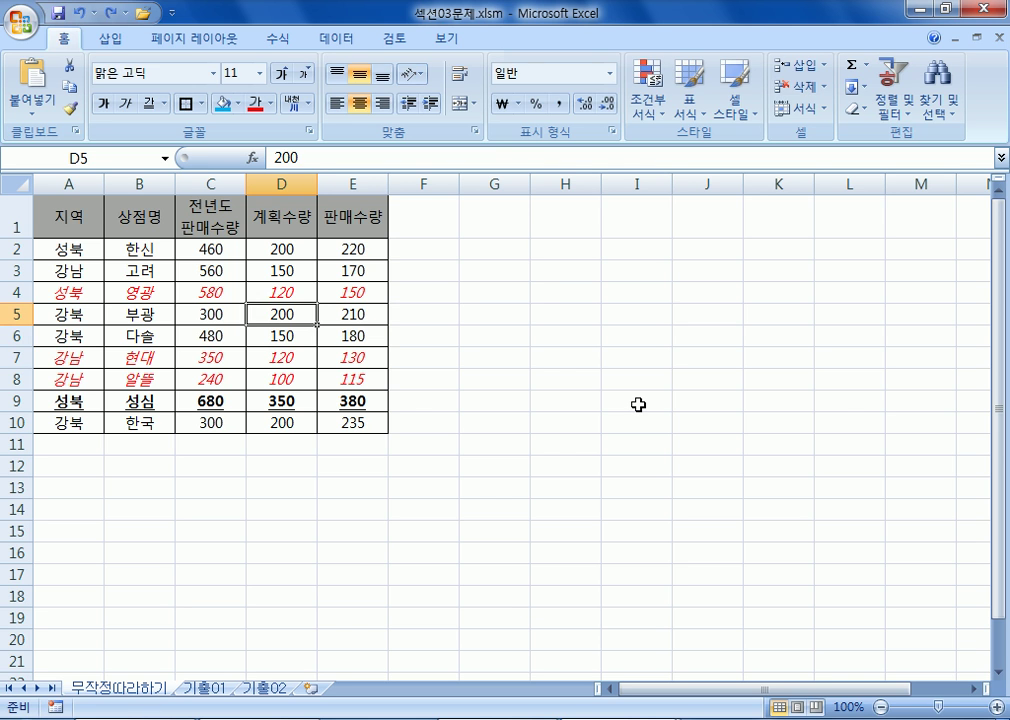
type("100")
key("Return")
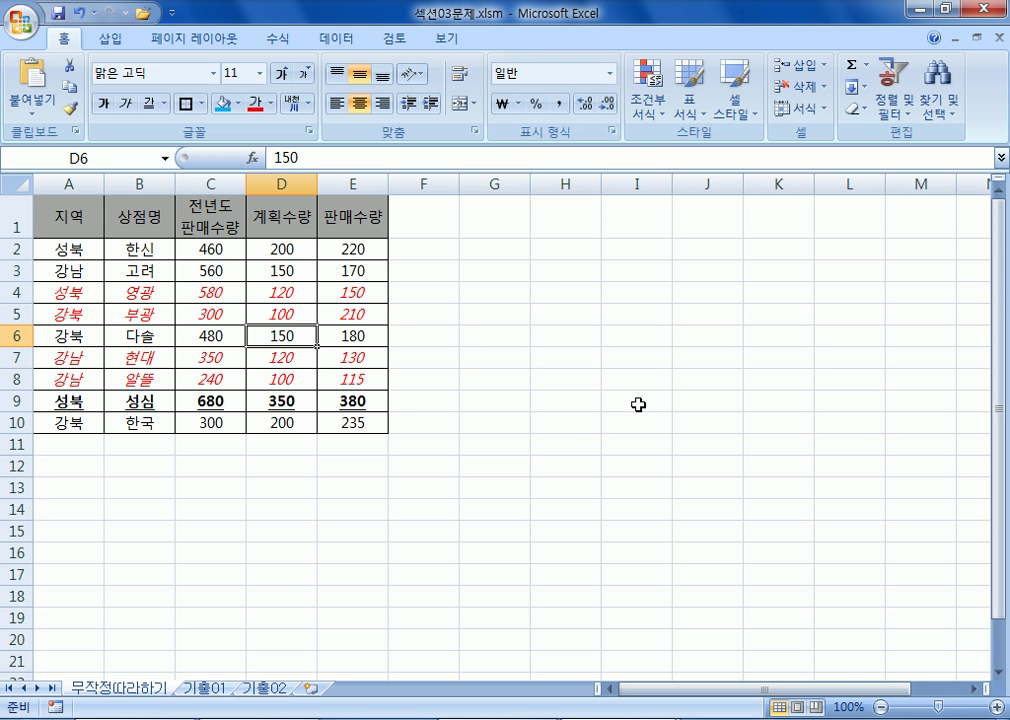
key("ctrl+z")
key("ctrl+z")
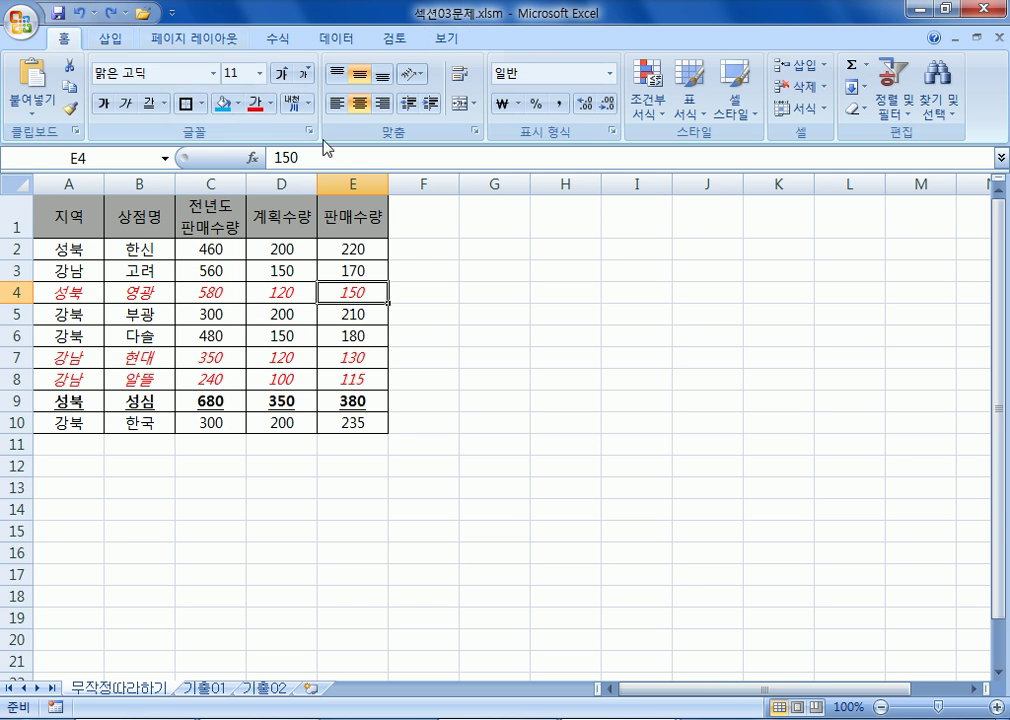
Select the 계획수량 column, switch to Notepad and highlight D2:D10 and the $ sign in the $D2>=250 note.
left_click(353, 183)
left_click(281, 183)
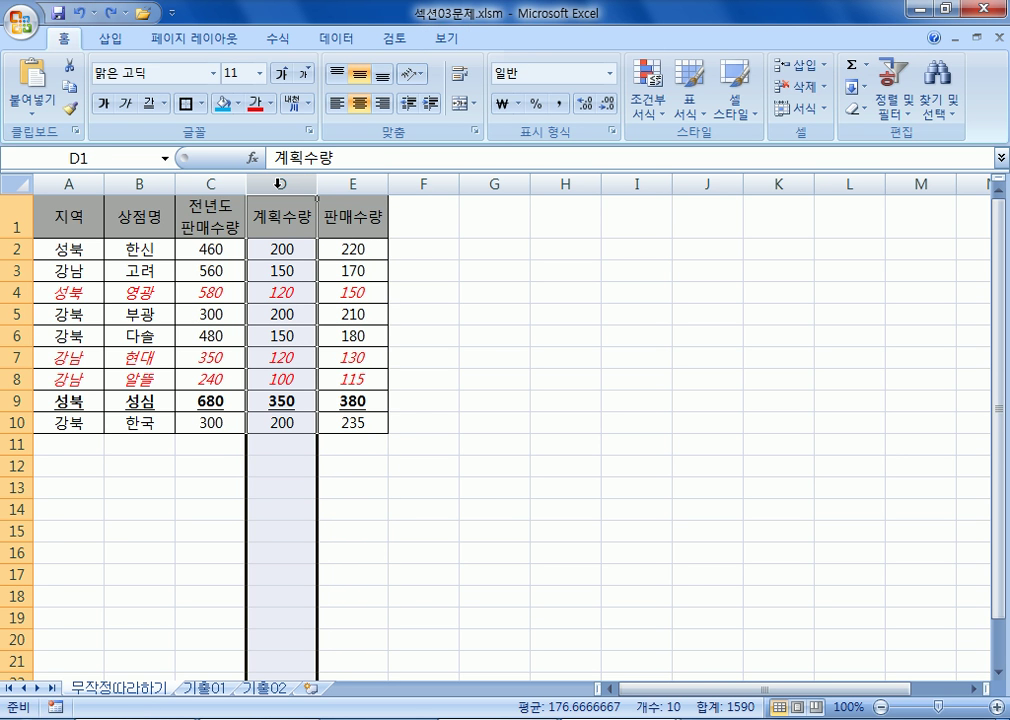
key("alt+Tab")
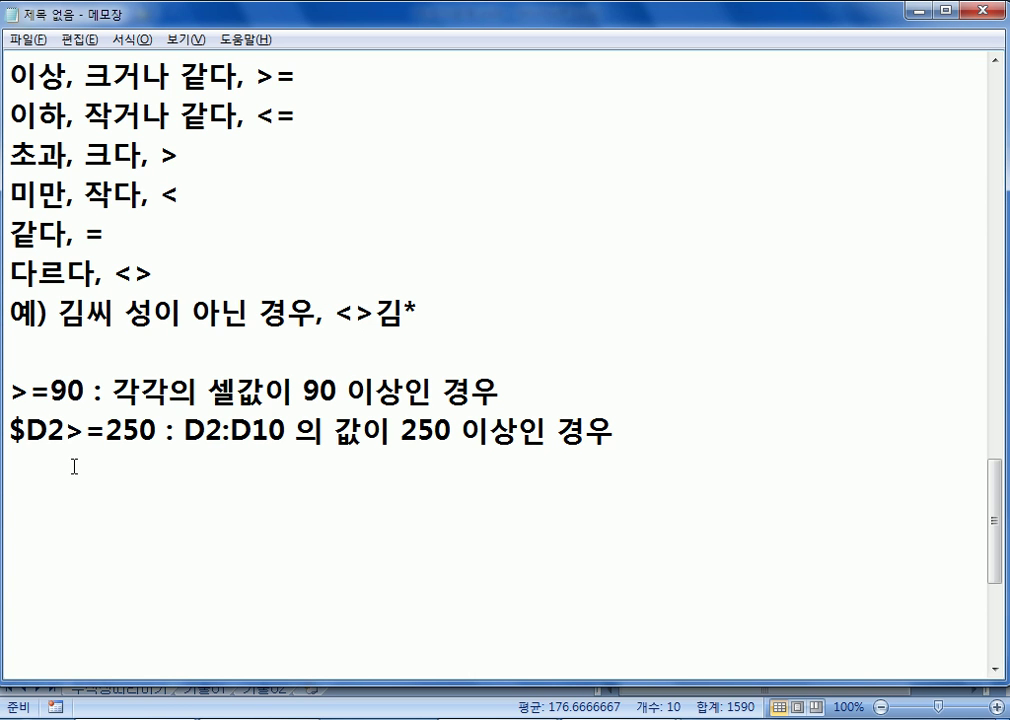
left_click_drag(184, 431, 284, 429)
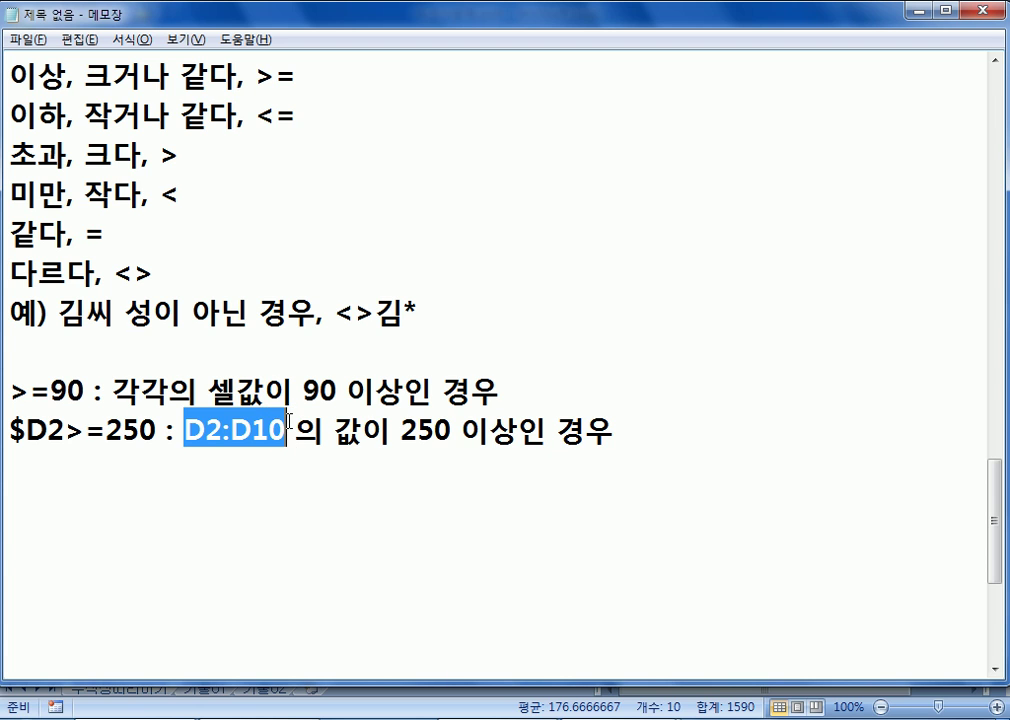
left_click_drag(66, 430, 25, 431)
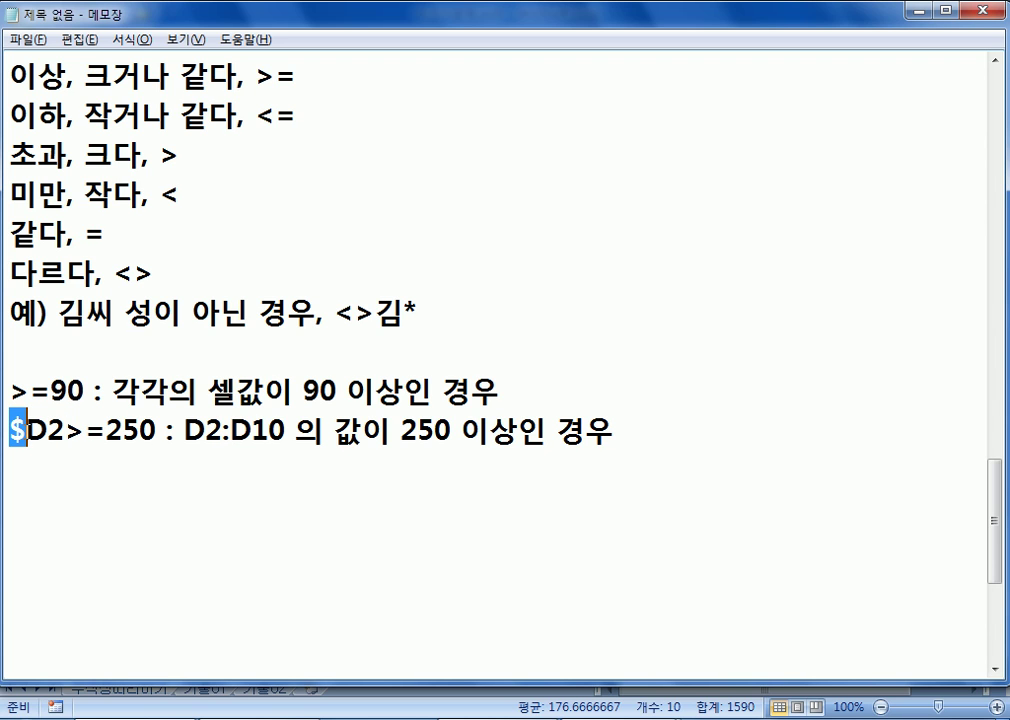
Insert an equals sign in front of the $D2>=250 note so it reads =$D2>=250, and highlight that sign.
key("Left")
type("=")
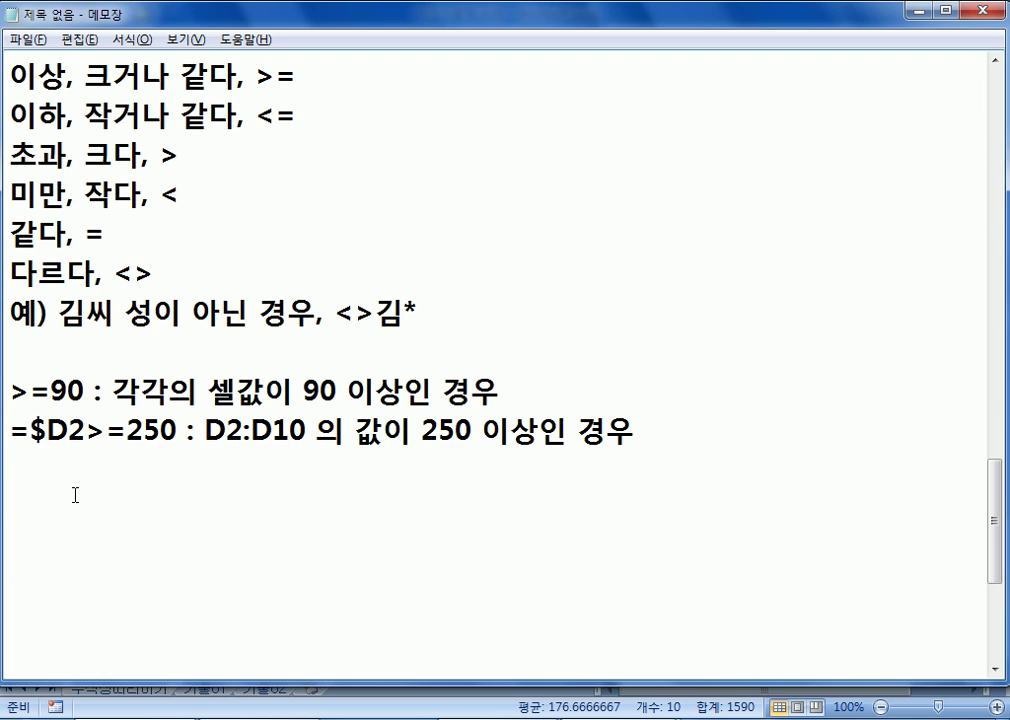
left_click_drag(10, 431, 31, 431)
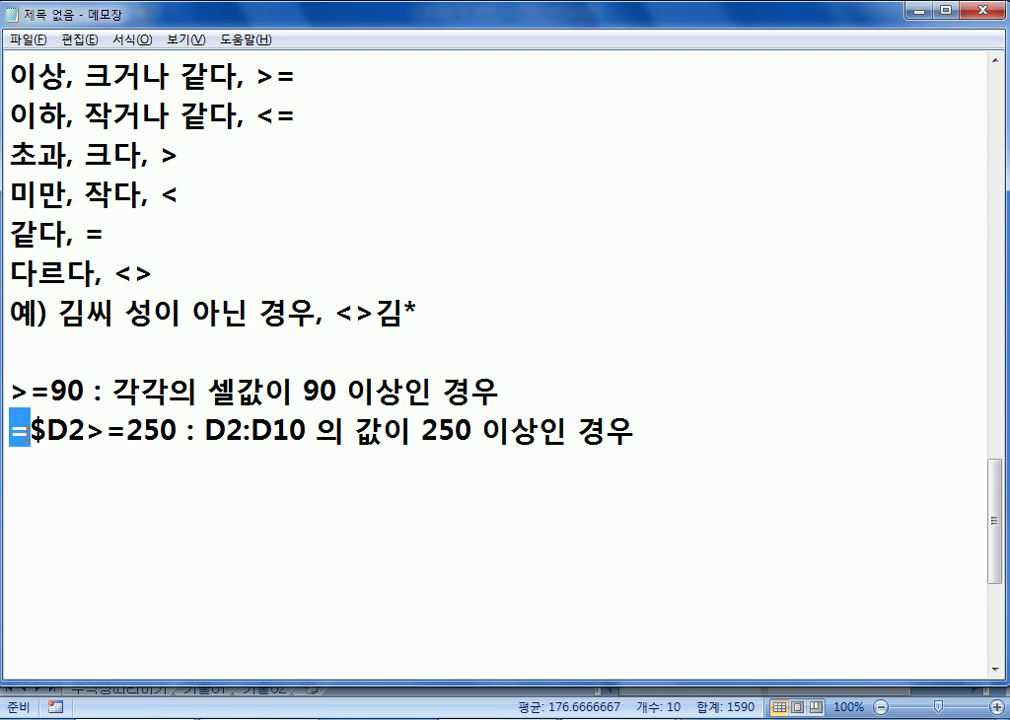
Add the note line 수식 : "=", 등호를 반드시 처음 입력하고, 수식을 기록 below the =$D2>=250 note.
left_click(32, 470)
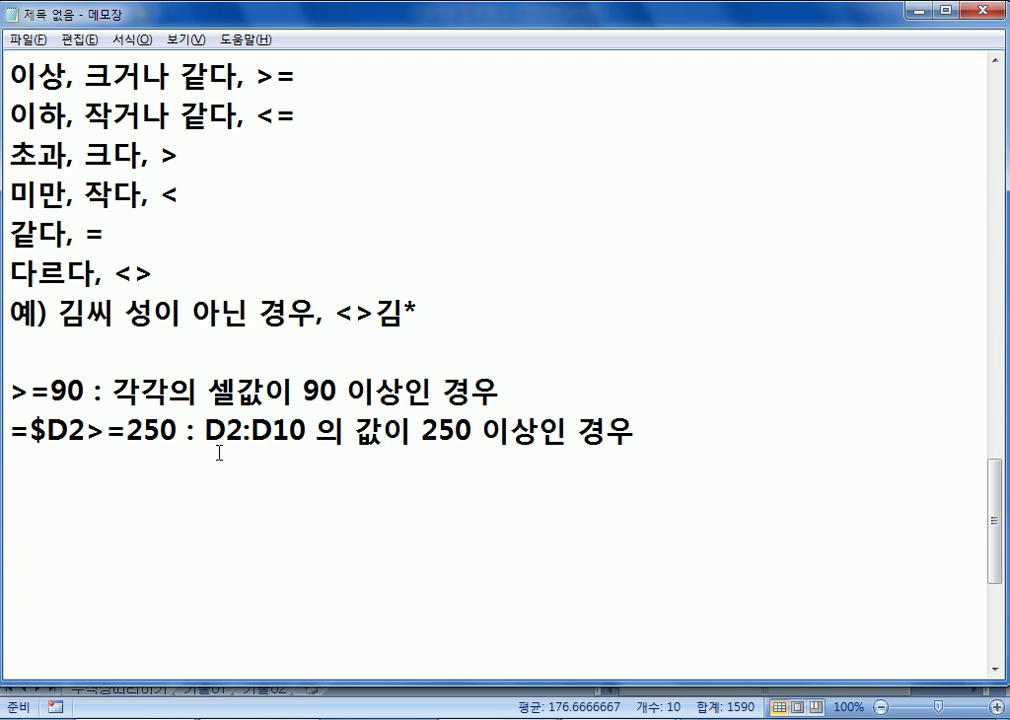
type("수식 : \"=")
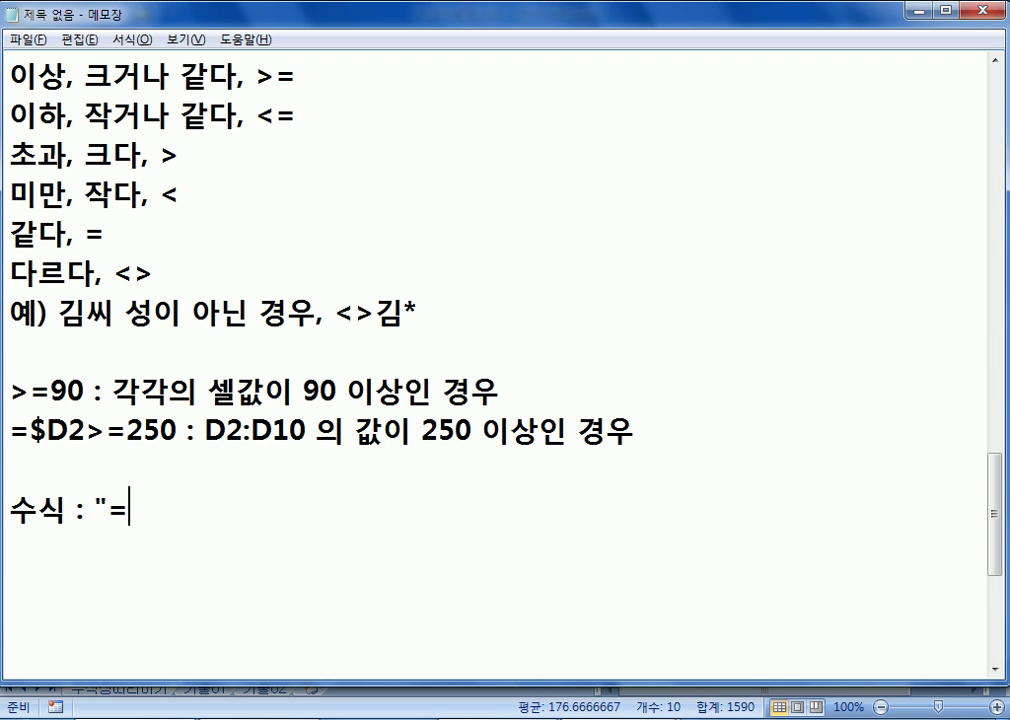
type("\", ㅂ등로")
key("BackSpace")
key("BackSpace")
type("호를 반ㄷㅡ시 처음 입력하고, ㅅㅜ식을 기록")
key("Return")
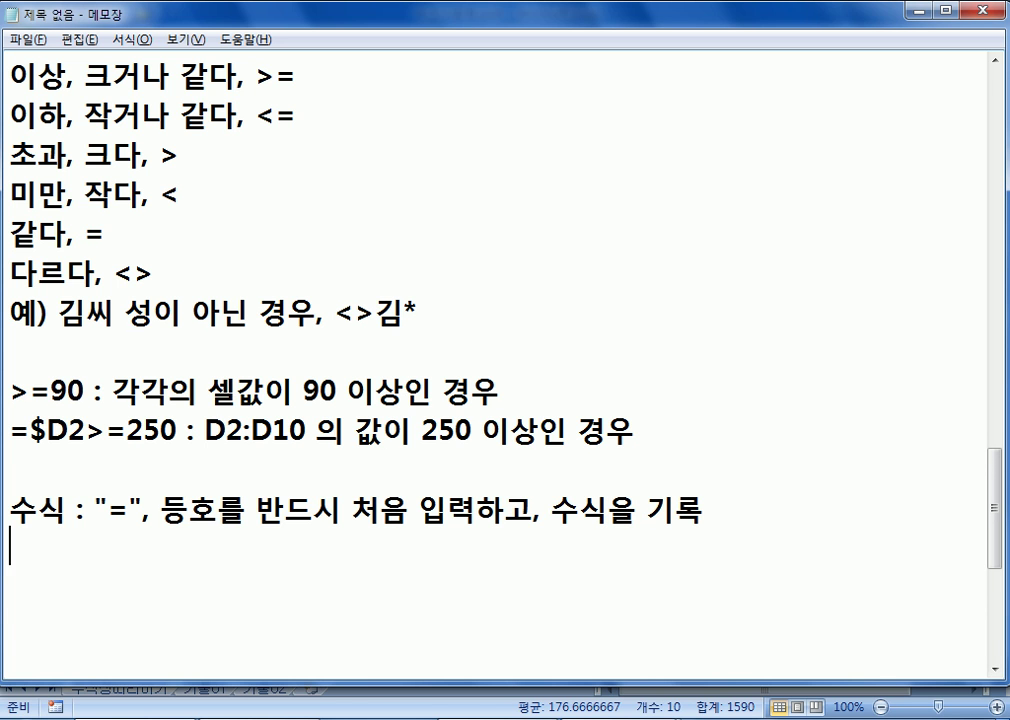
Add two comparison lines under the 수식 note, 수학 : 5+3= and 엑셀 : =5+3.
scroll(287, 500, "down", 3)
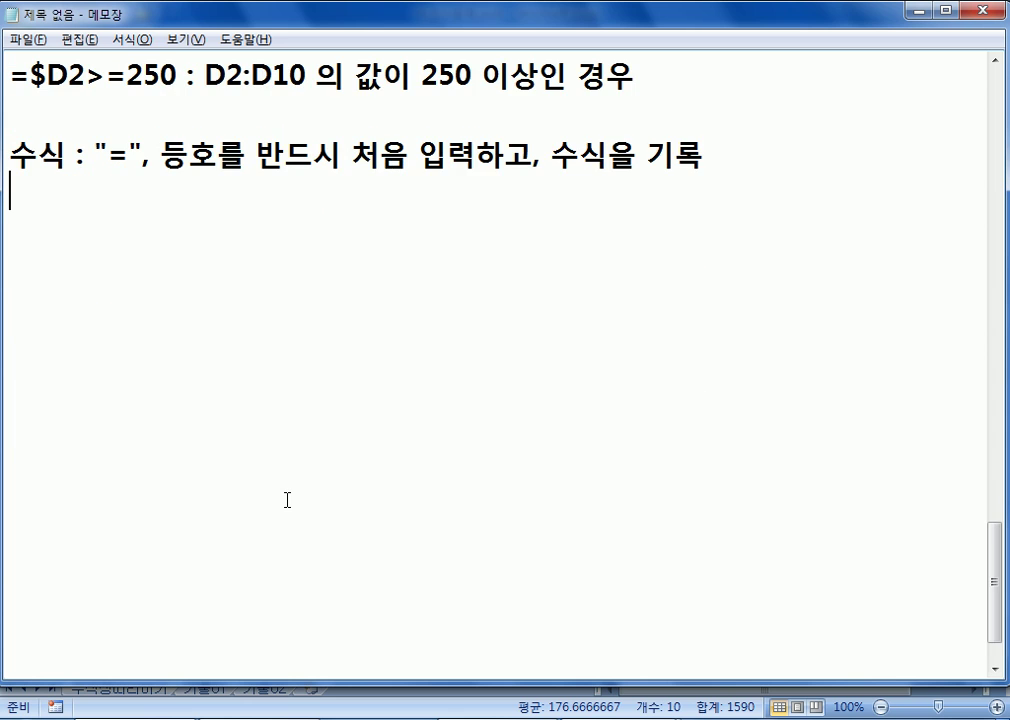
type("수학 : 5+3=")
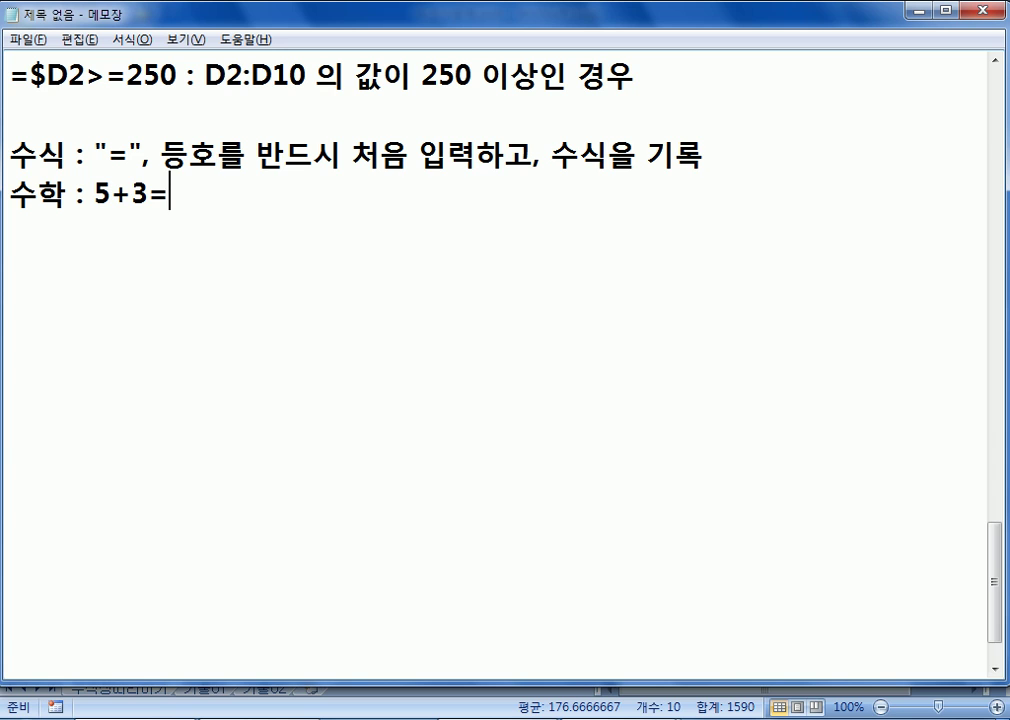
key("Return")
type("엑셀 : =5+3")
key("Return")
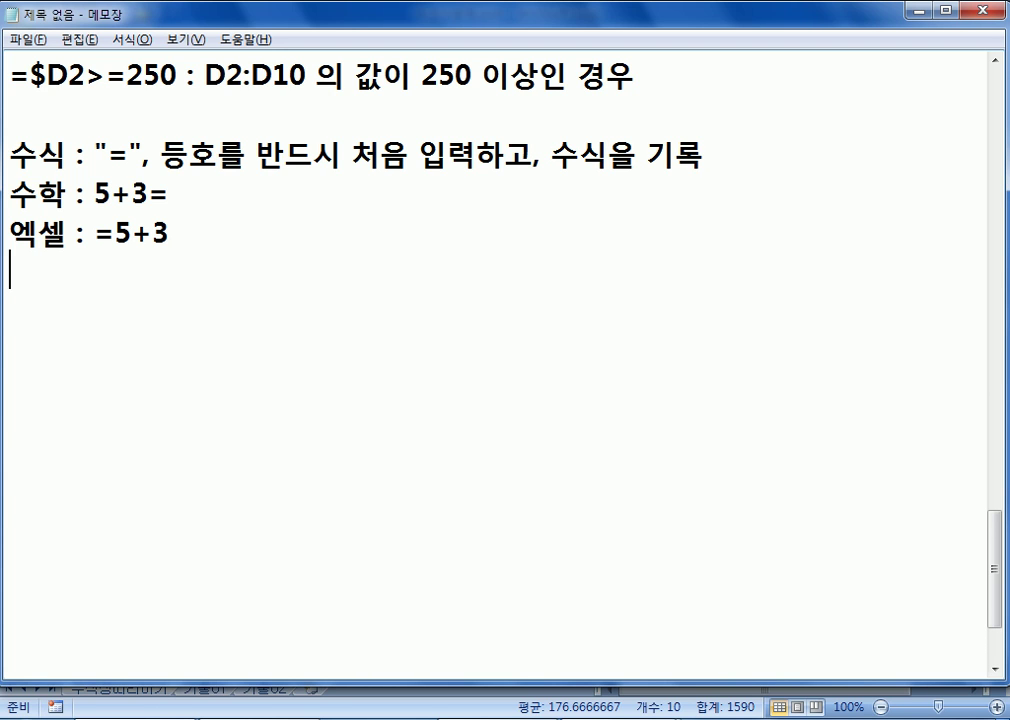
Highlight the equals sign in the 수학 line, and the equals sign and 5+3 in the 엑셀 line.
left_click_drag(100, 187, 172, 201)
left_click(149, 191)
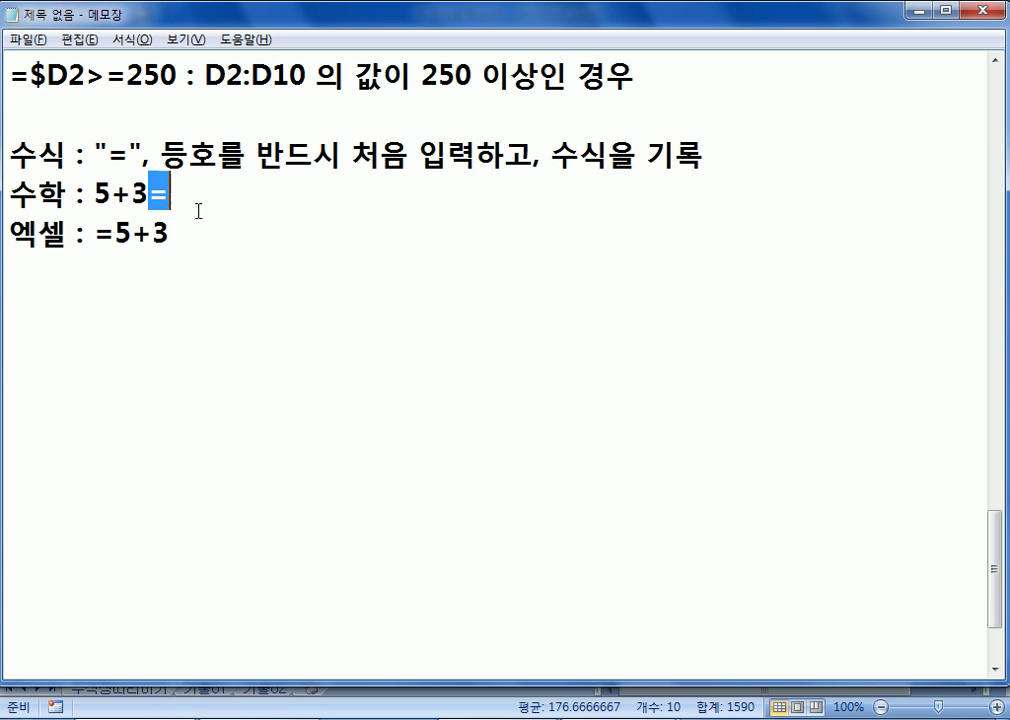
left_click_drag(95, 233, 117, 232)
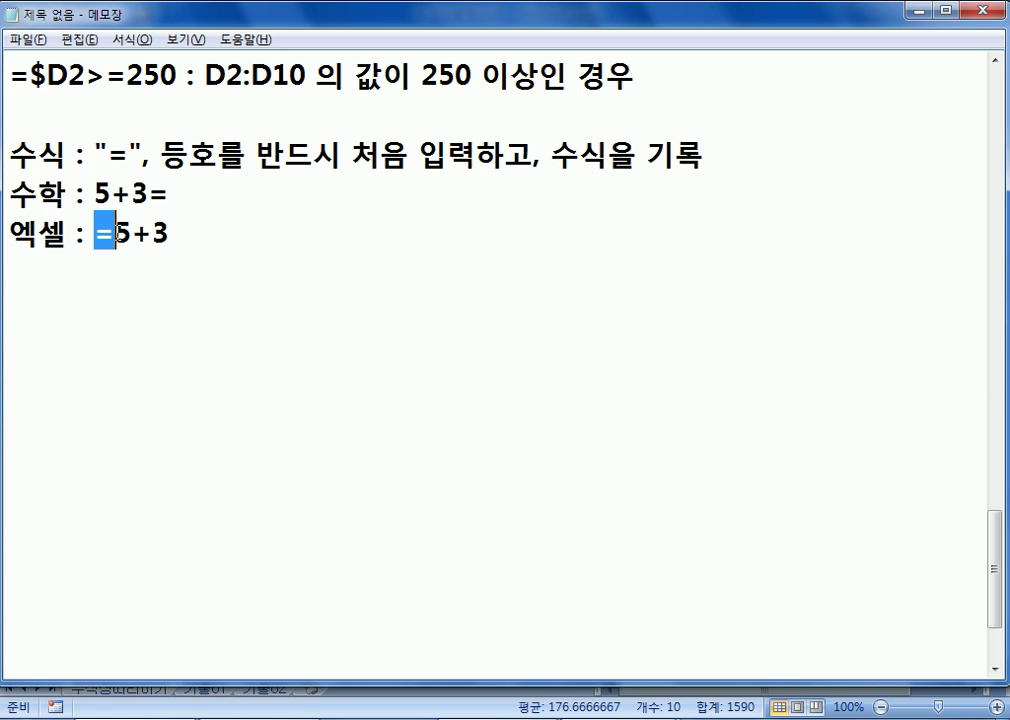
left_click_drag(116, 233, 172, 225)
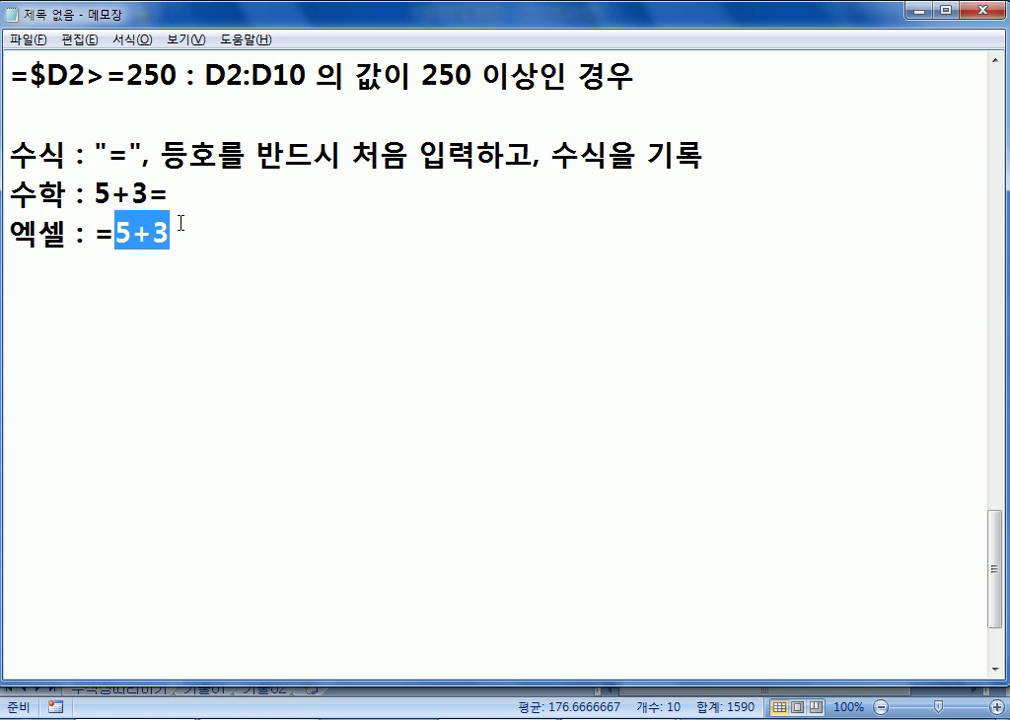
left_click(206, 240)
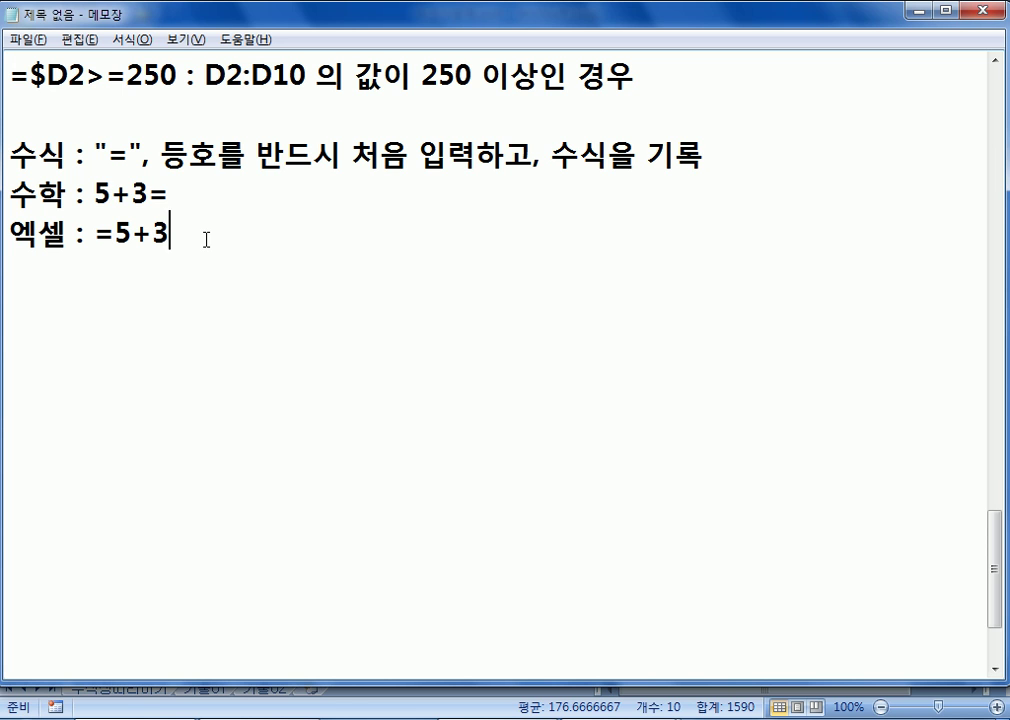
Highlight the parts of the =$D2>=250 note one by one: the leading equals sign, $D2, 250 and >=.
scroll(111, 167, "up", 1)
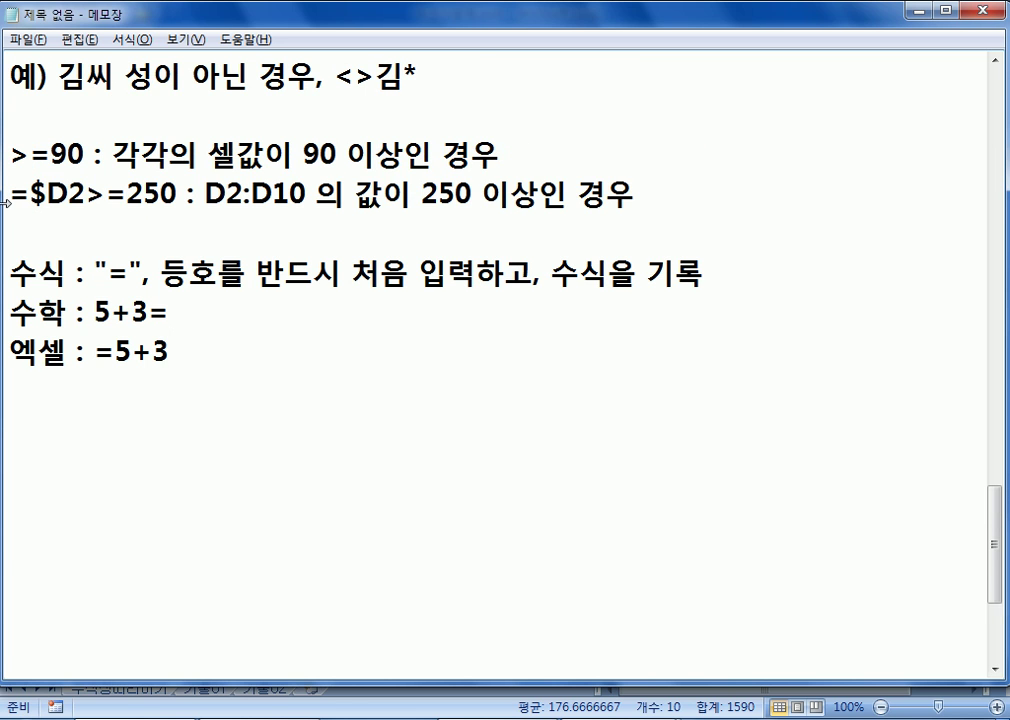
left_click_drag(9, 193, 31, 193)
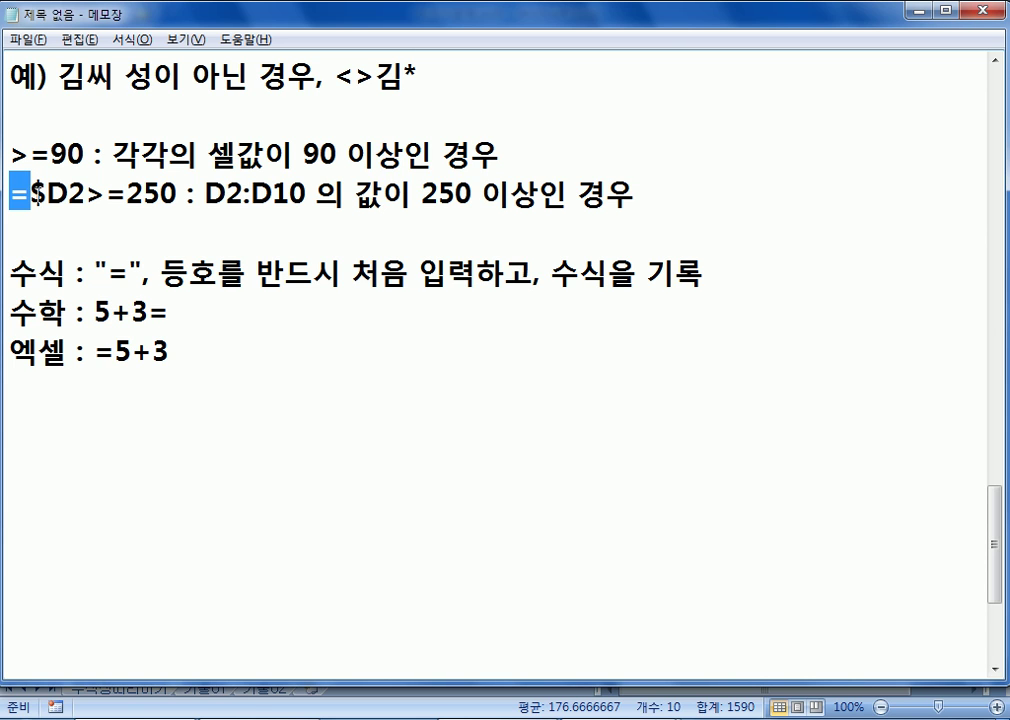
left_click_drag(30, 192, 88, 190)
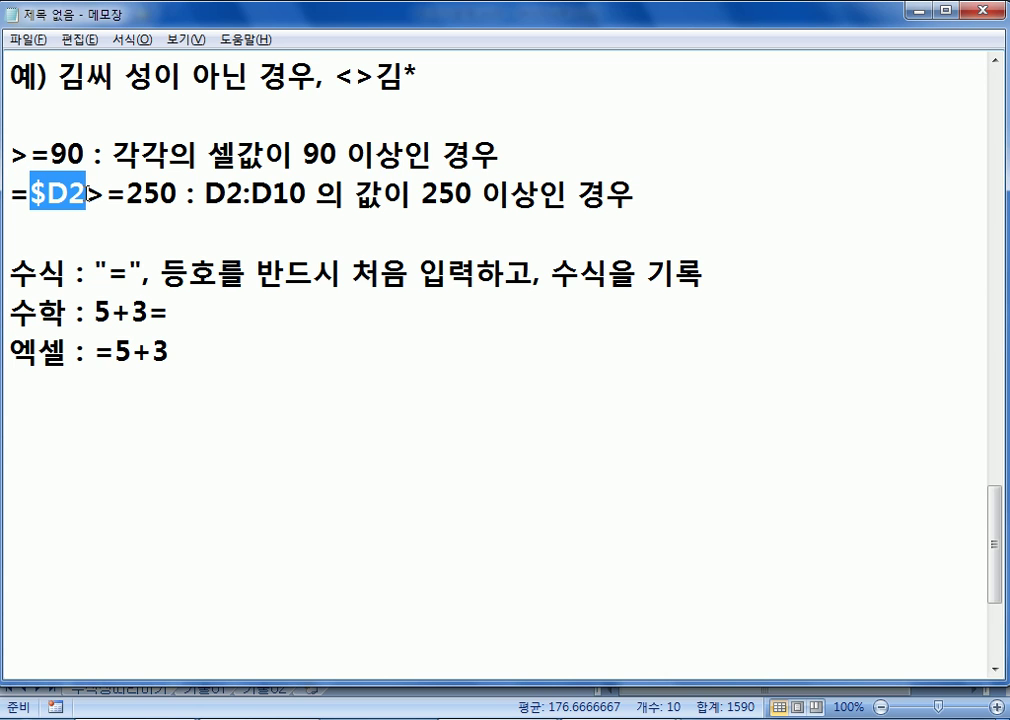
left_click_drag(126, 192, 161, 193)
left_click_drag(85, 193, 127, 193)
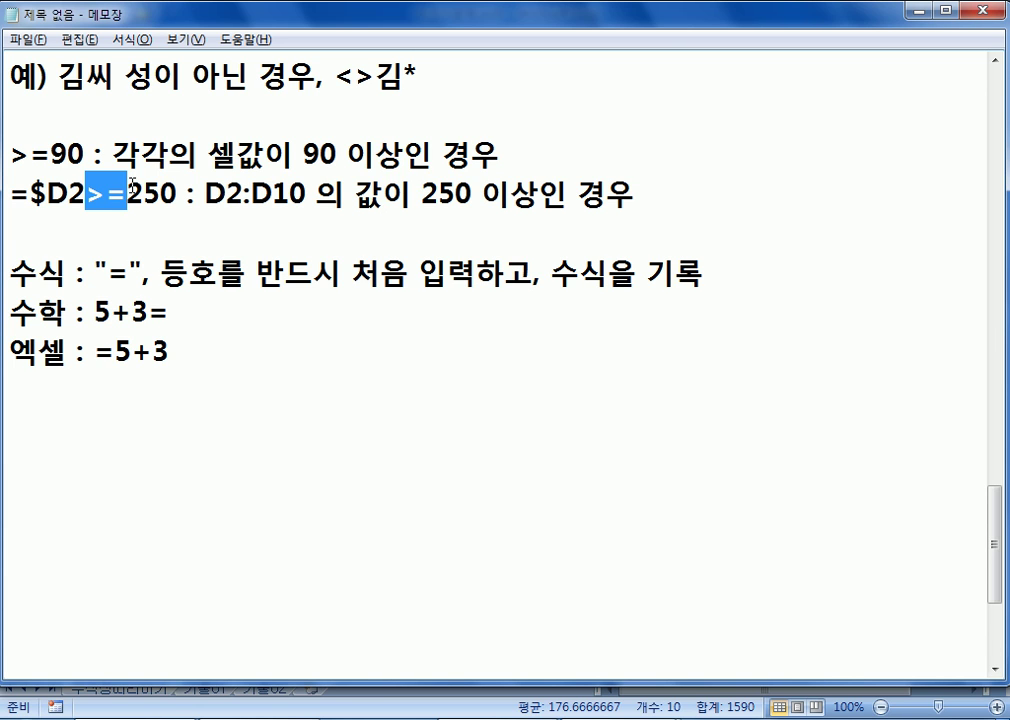
Switch to Excel, select A2:E10, view the formula-based rule type and its font formatting options for a new rule, and cancel.
key("alt+Tab")
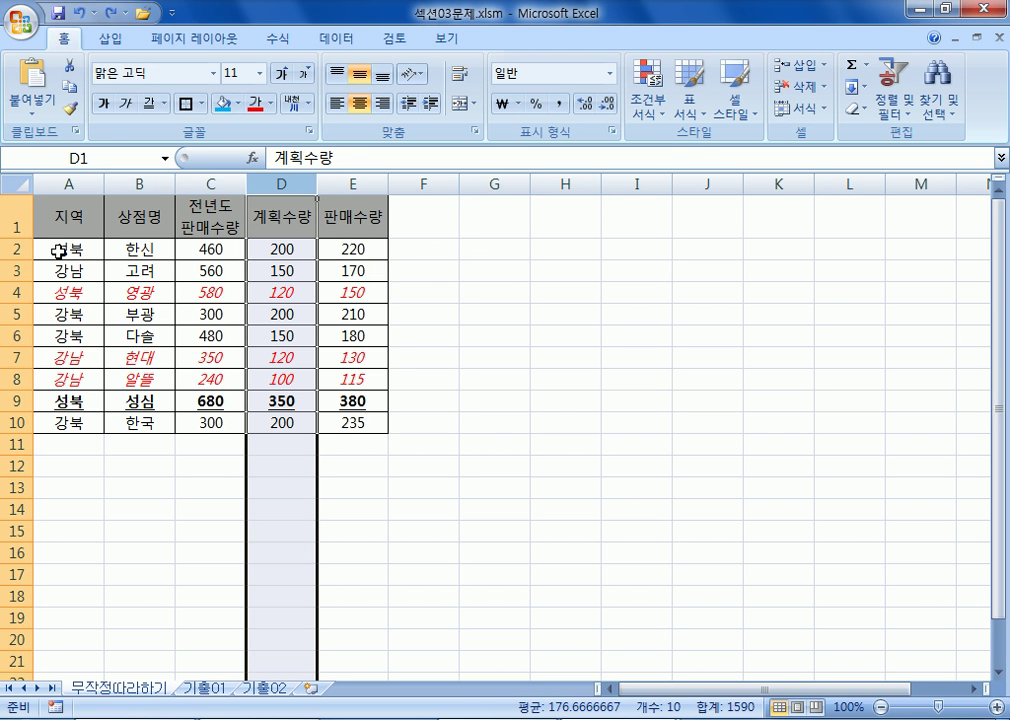
left_click_drag(41, 252, 380, 422)
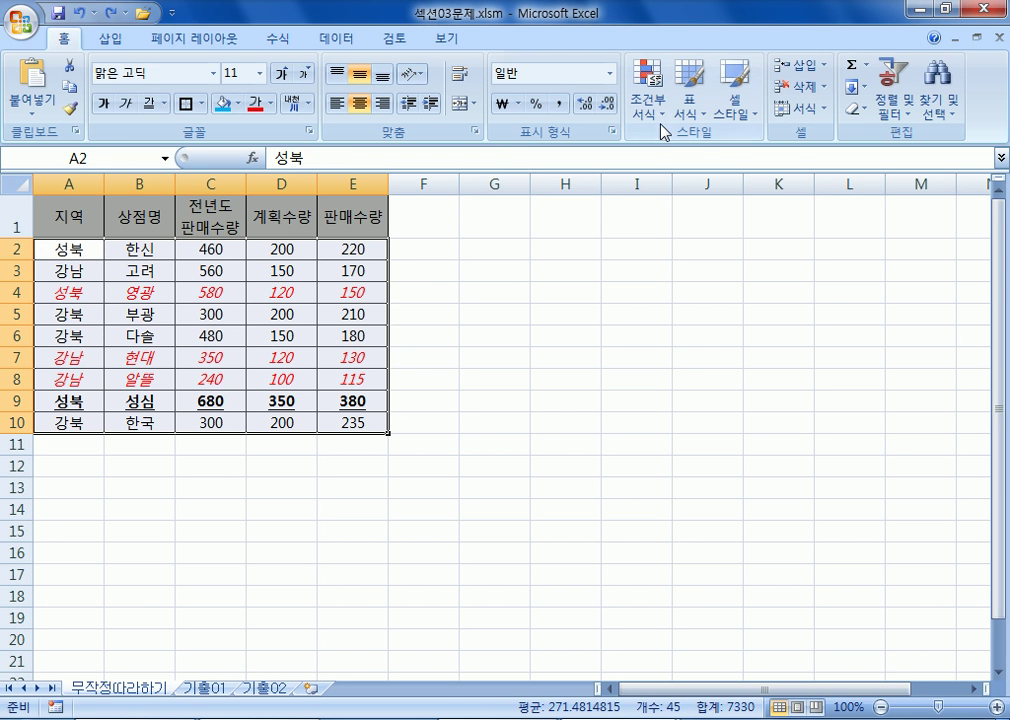
left_click(648, 90)
left_click(680, 357)
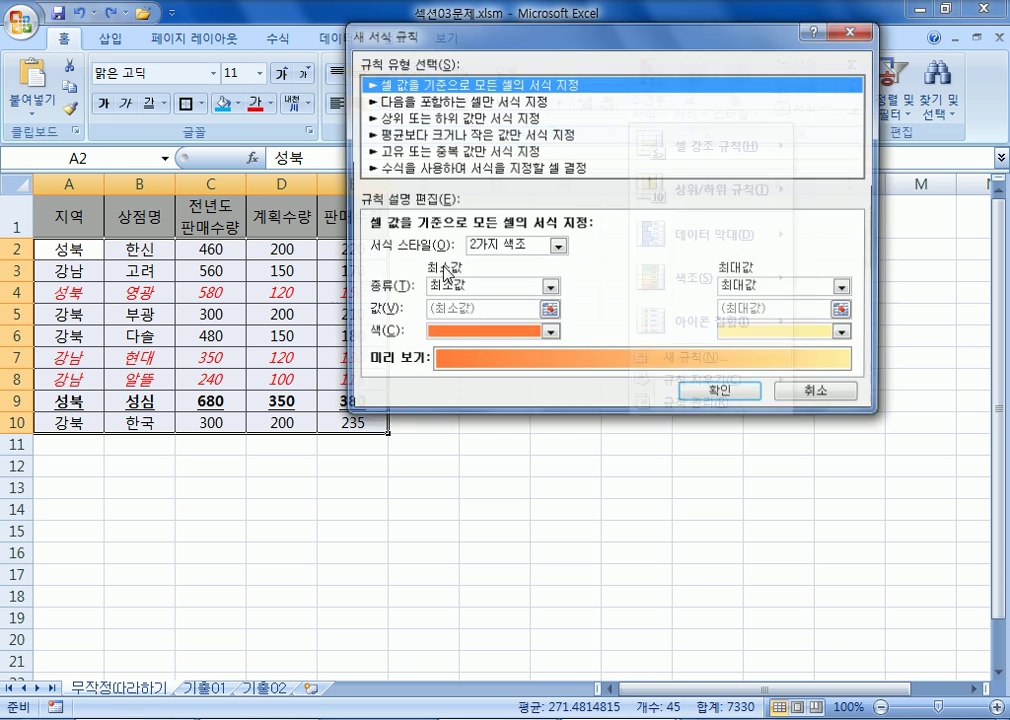
left_click(455, 168)
left_click(666, 312)
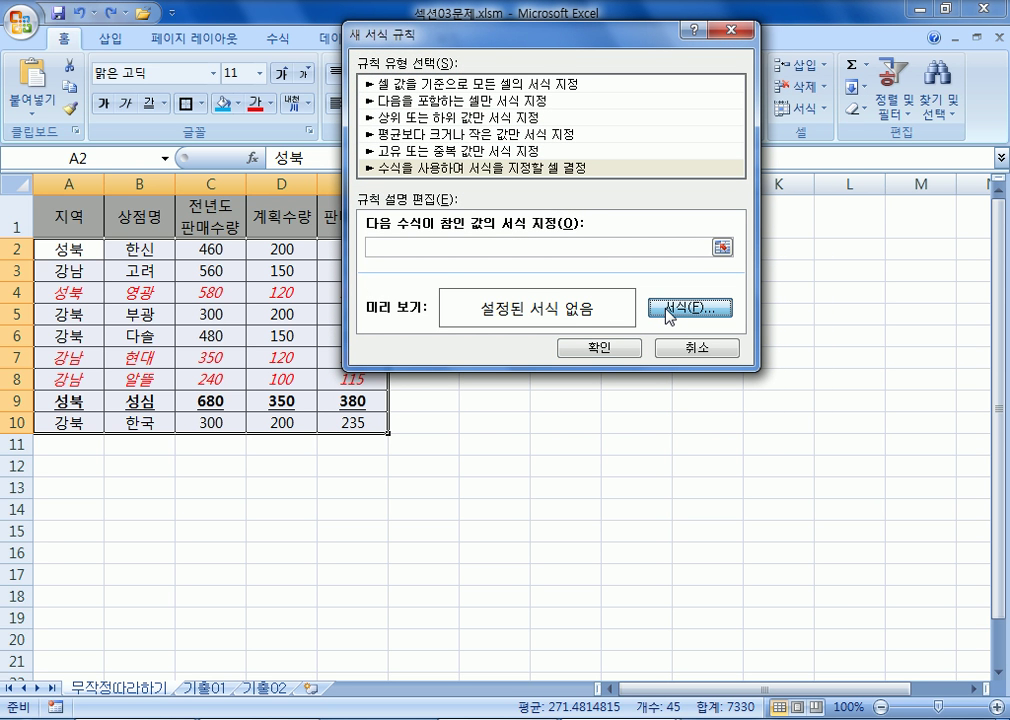
left_click(666, 312)
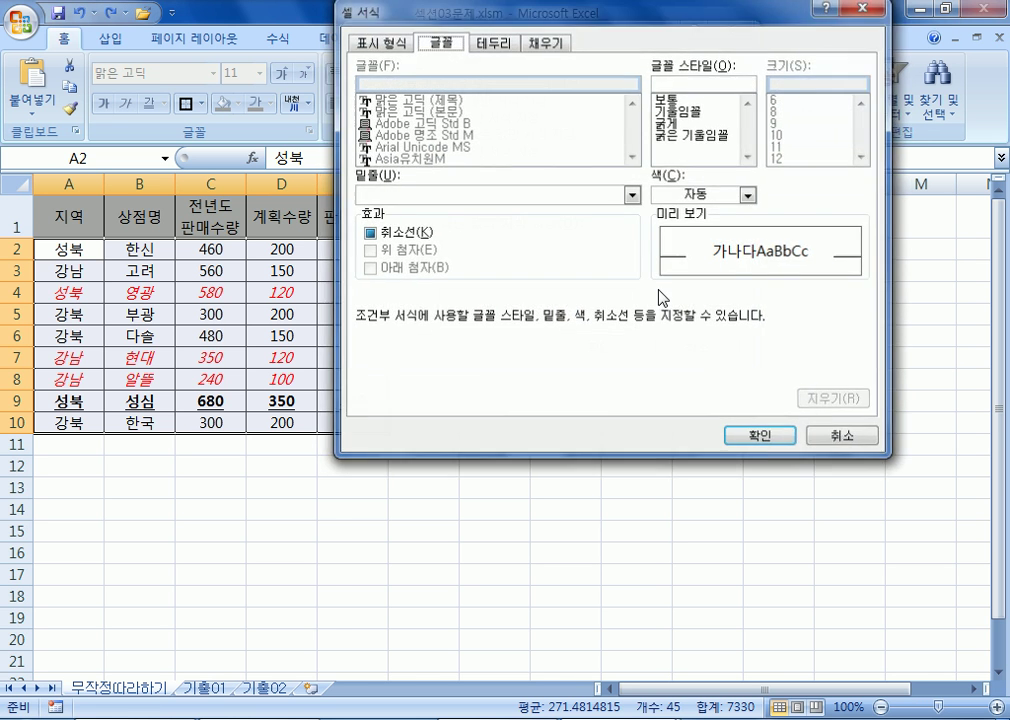
key("Escape")
left_click(684, 350)
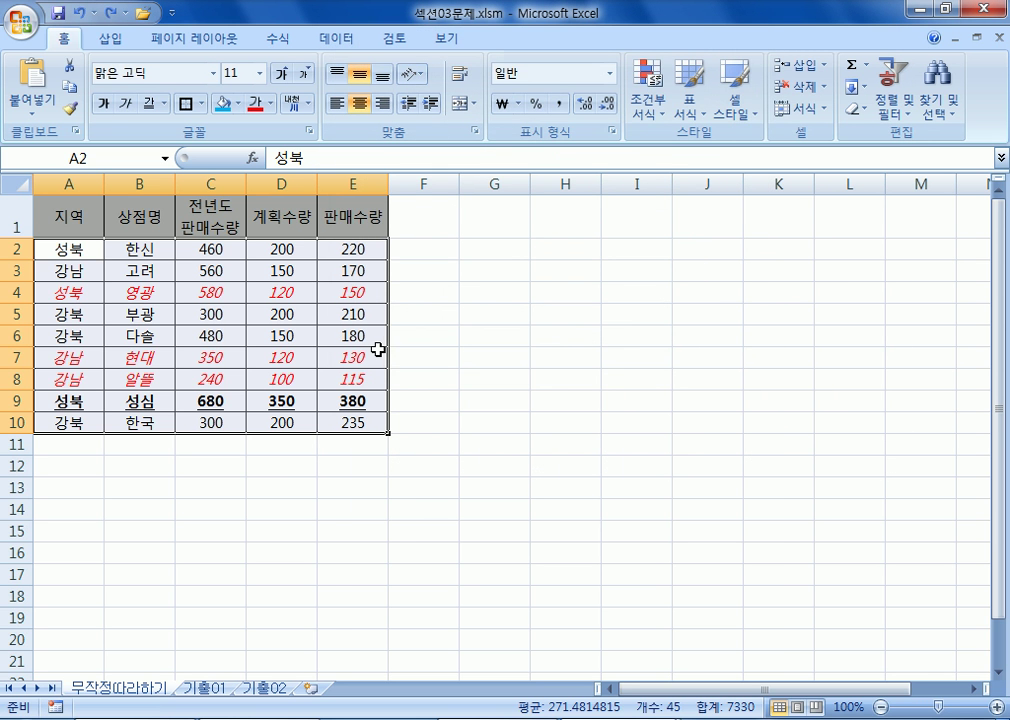
Clear the conditional formatting rules from the entire sheet, and undo the clearing.
left_click(647, 95)
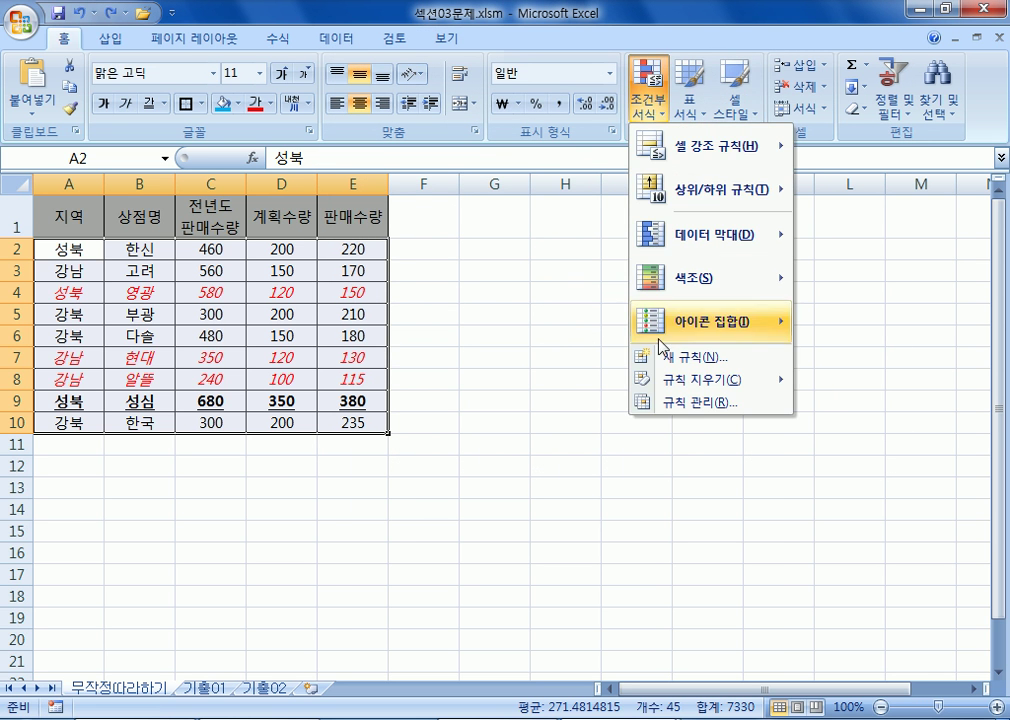
mouse_move(677, 381)
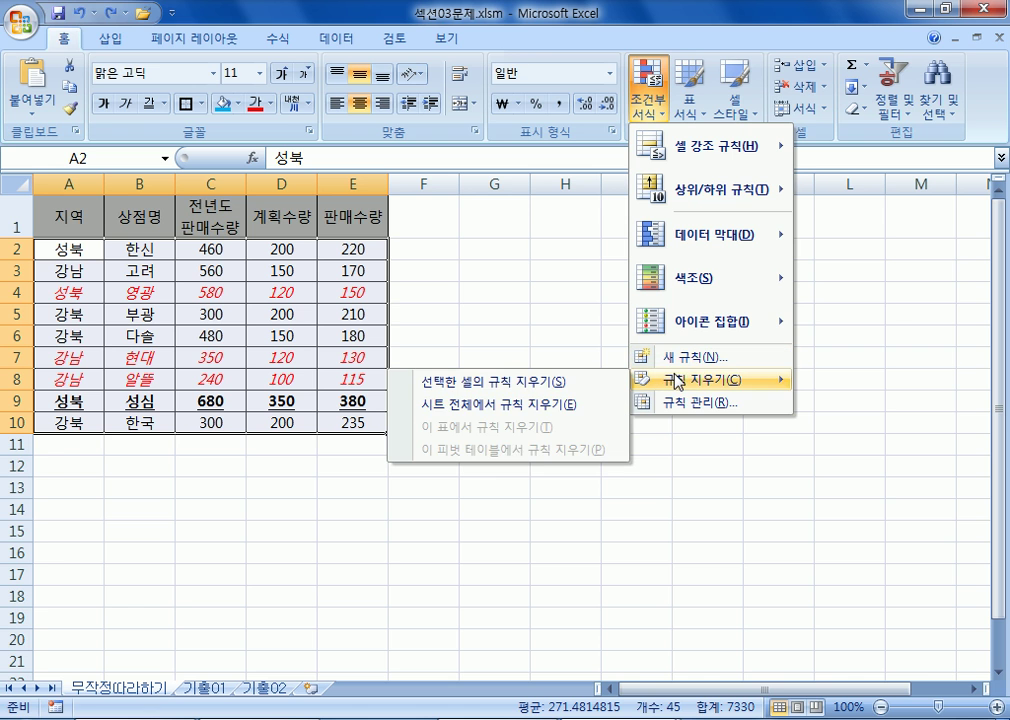
left_click(568, 414)
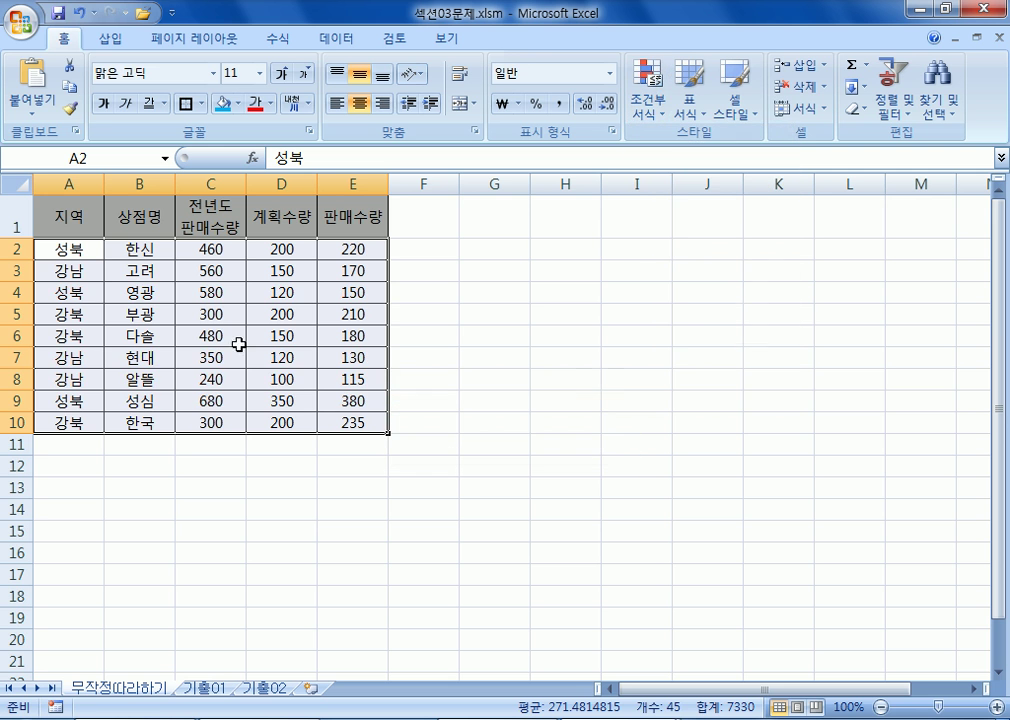
Review the =$D2<150 and =$D2>=250 rules for A2:E10 in the conditional formatting rules manager and close it.
left_click(647, 95)
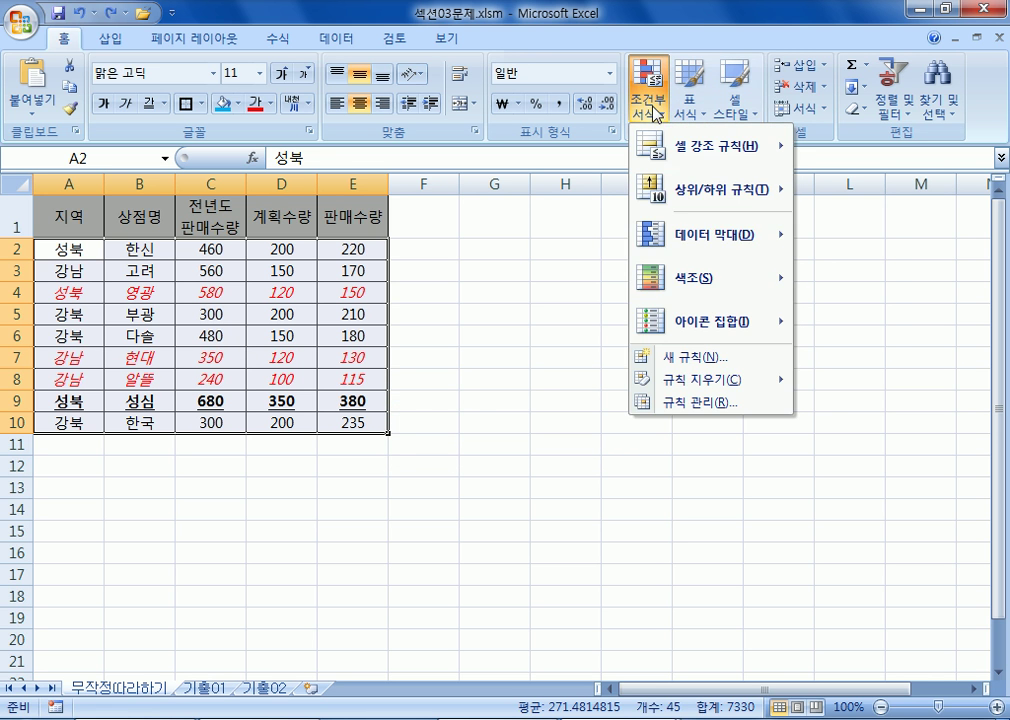
left_click(674, 404)
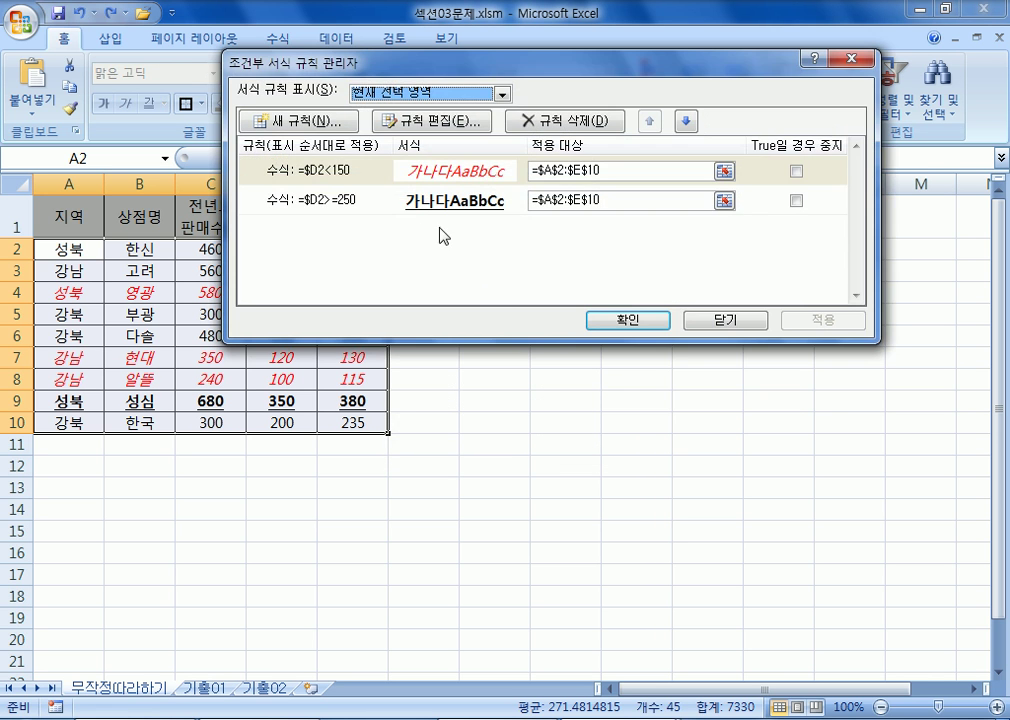
left_click(360, 200)
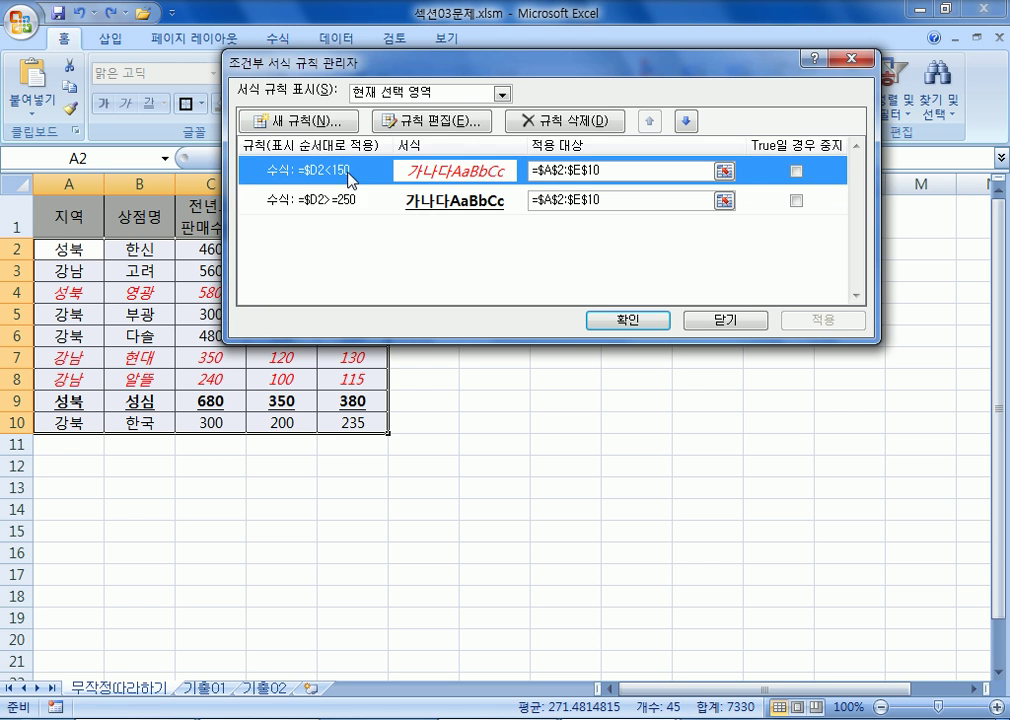
left_click(357, 171)
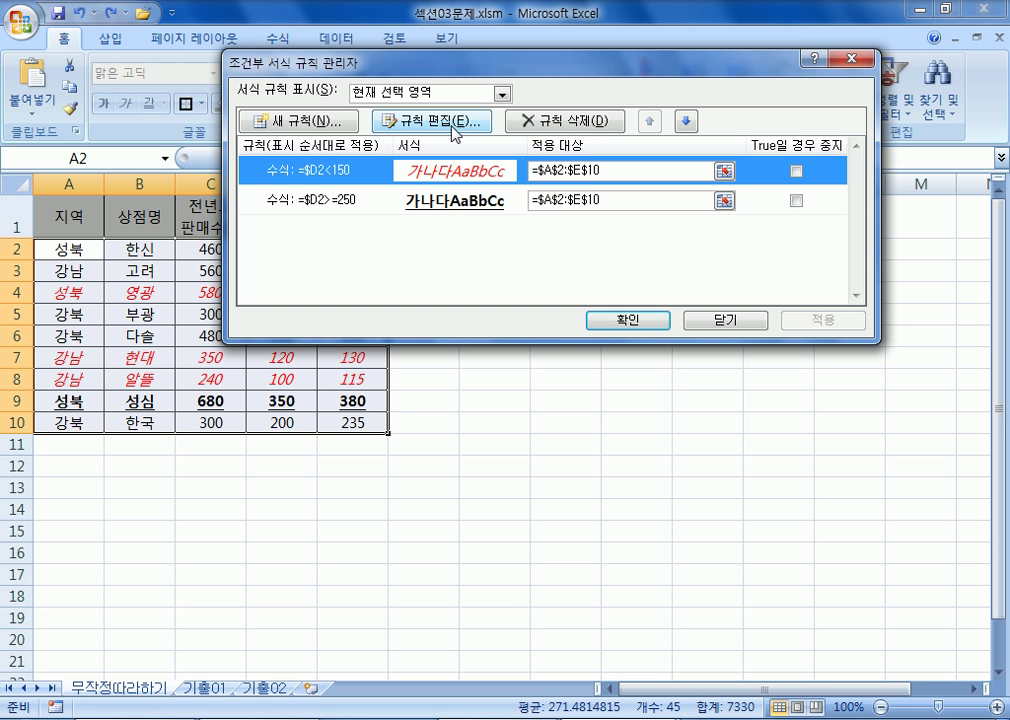
left_click(342, 200)
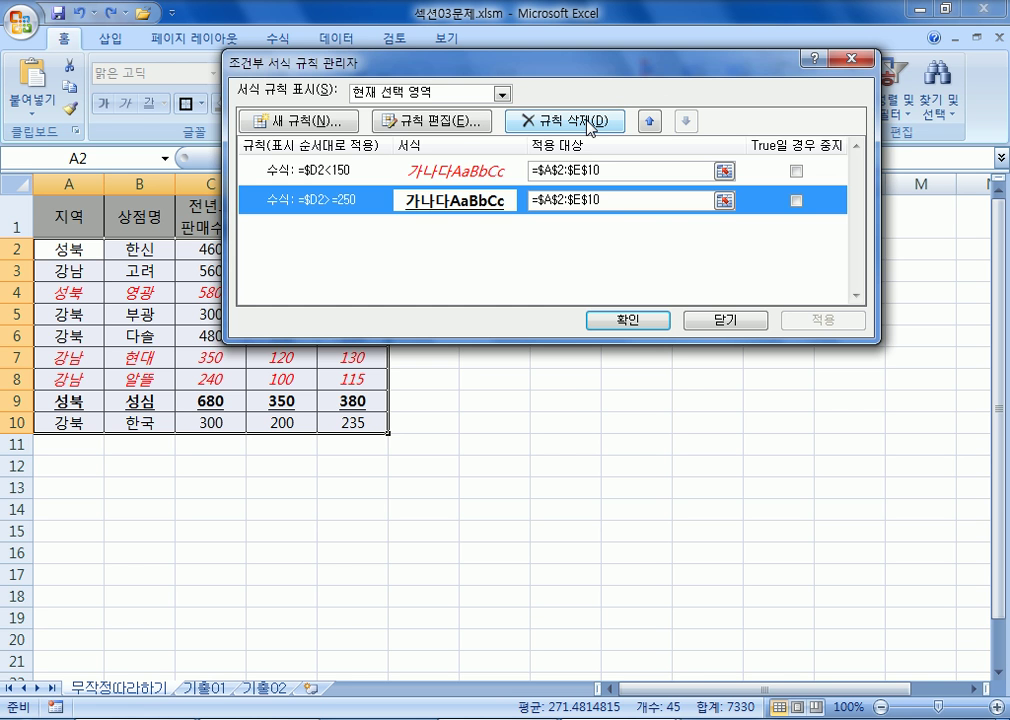
left_click(627, 320)
left_click(356, 467)
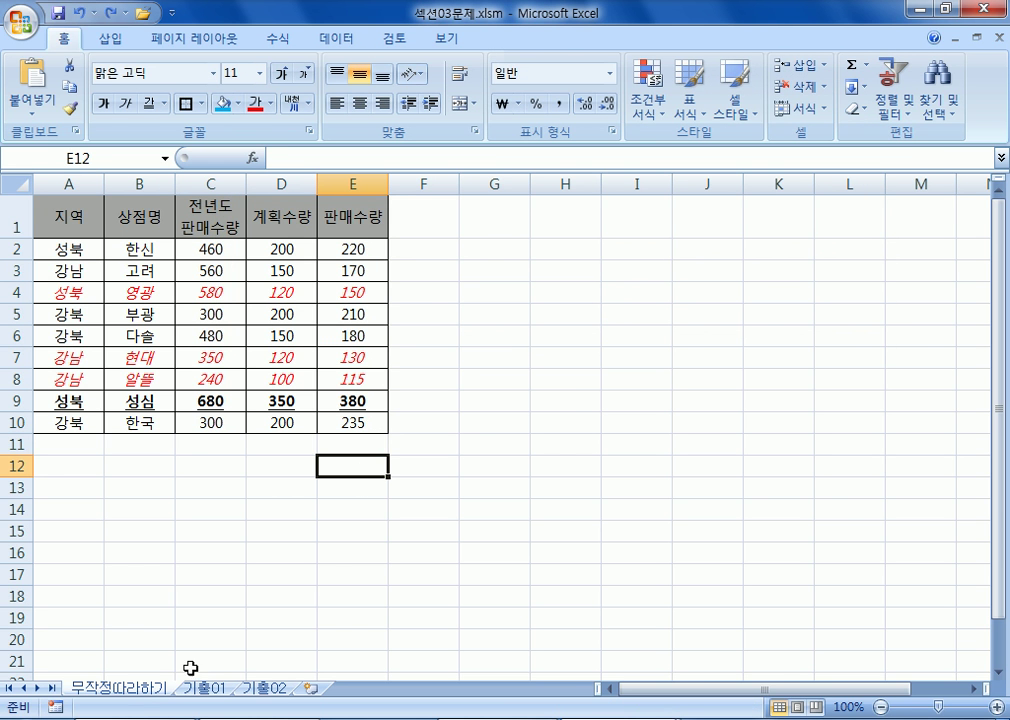
Show the 기출02 sheet, highlight $D2>= in the Notepad note for comparison, and return to Excel.
left_click(266, 689)
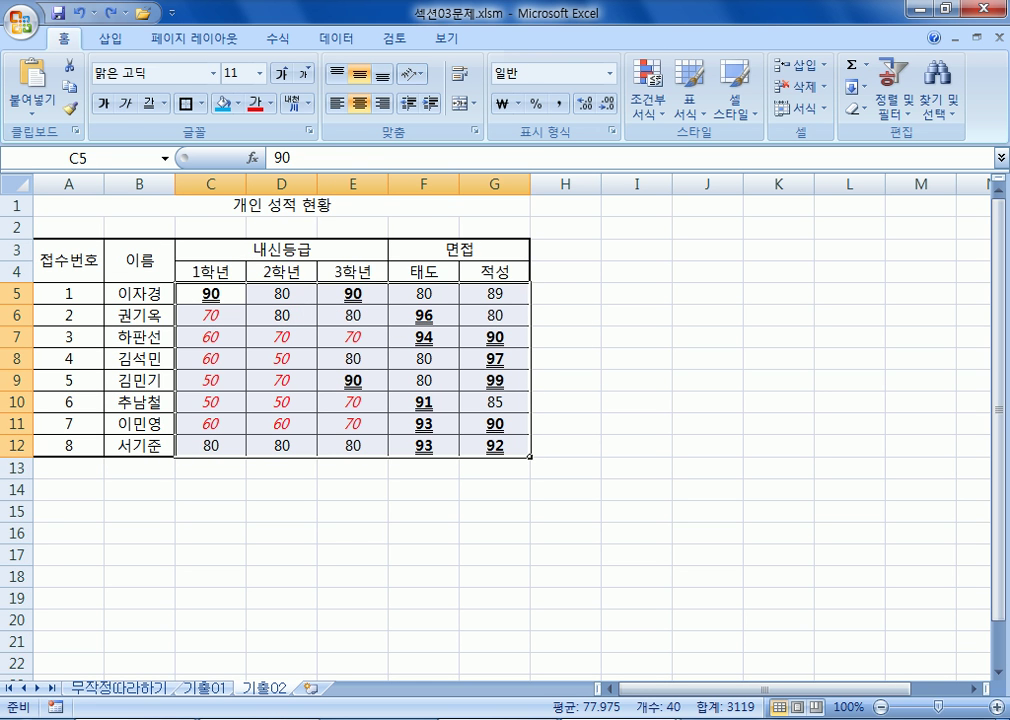
left_click(169, 714)
left_click_drag(30, 192, 127, 190)
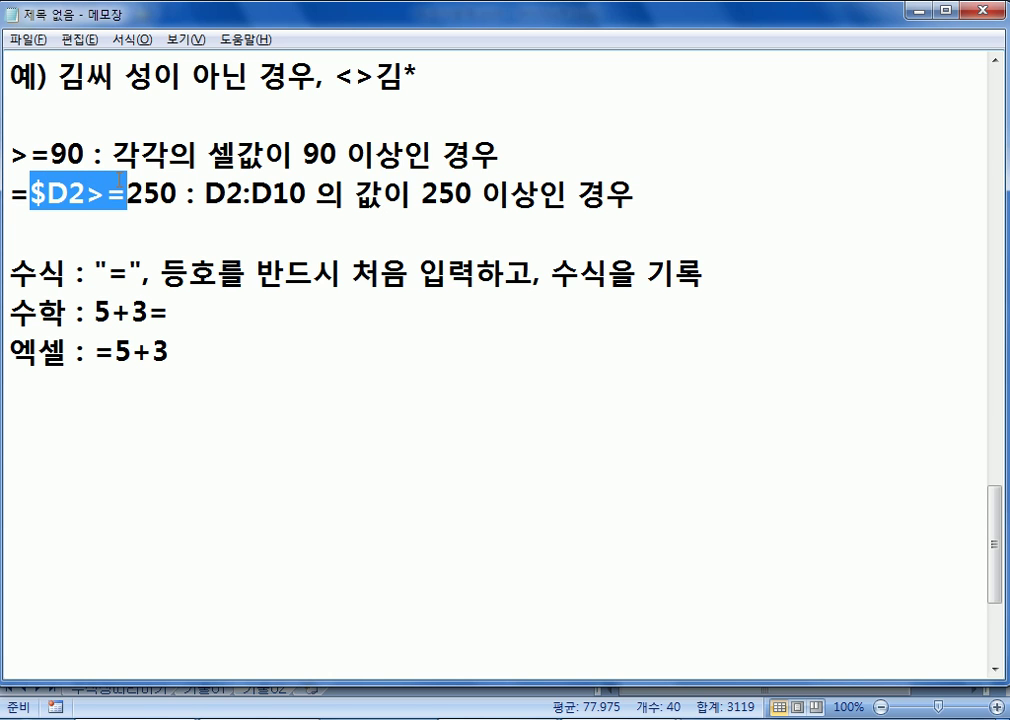
left_click(70, 421)
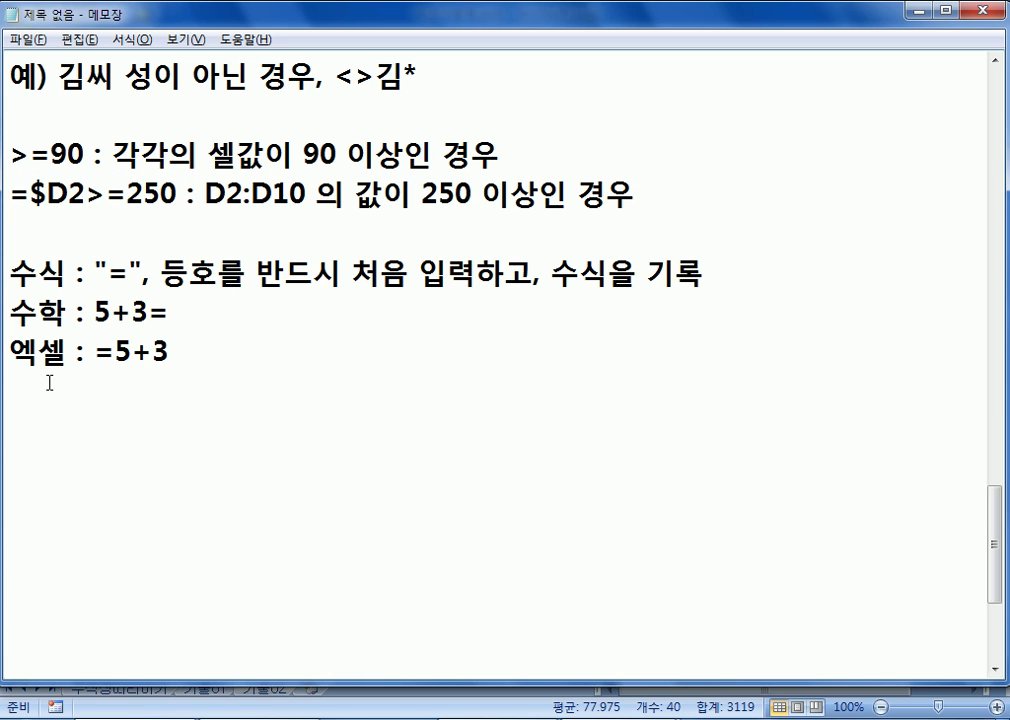
key("alt+Tab")
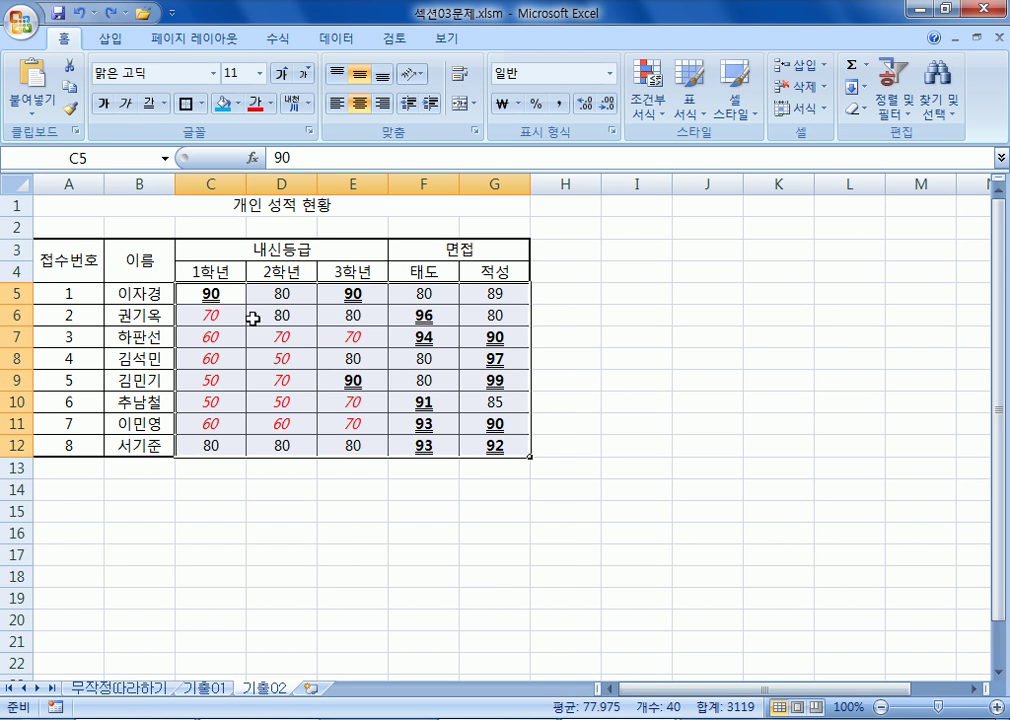
Show the 기출01 sheet, select A5:G12, and start a new conditional formatting rule that uses a formula.
left_click(214, 689)
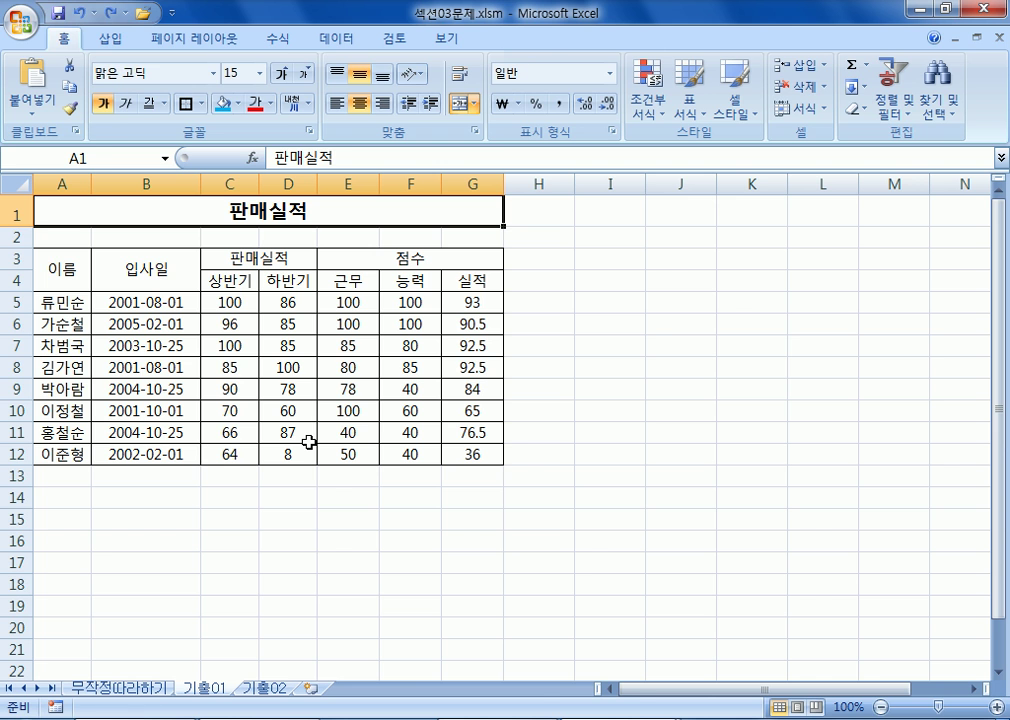
left_click_drag(160, 303, 165, 455)
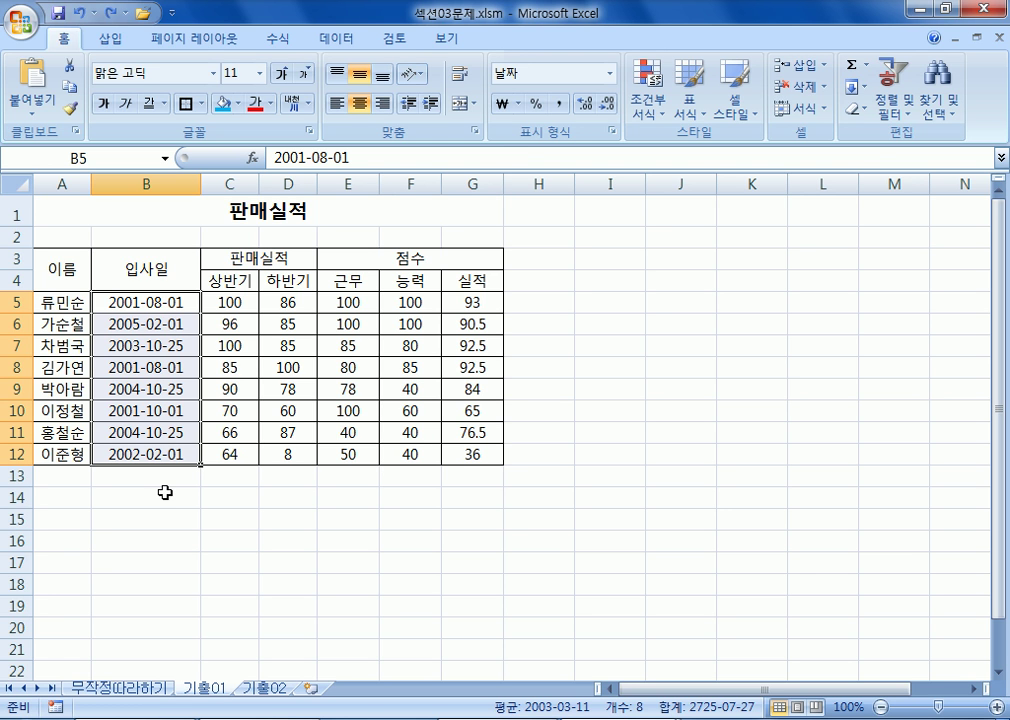
left_click(60, 302)
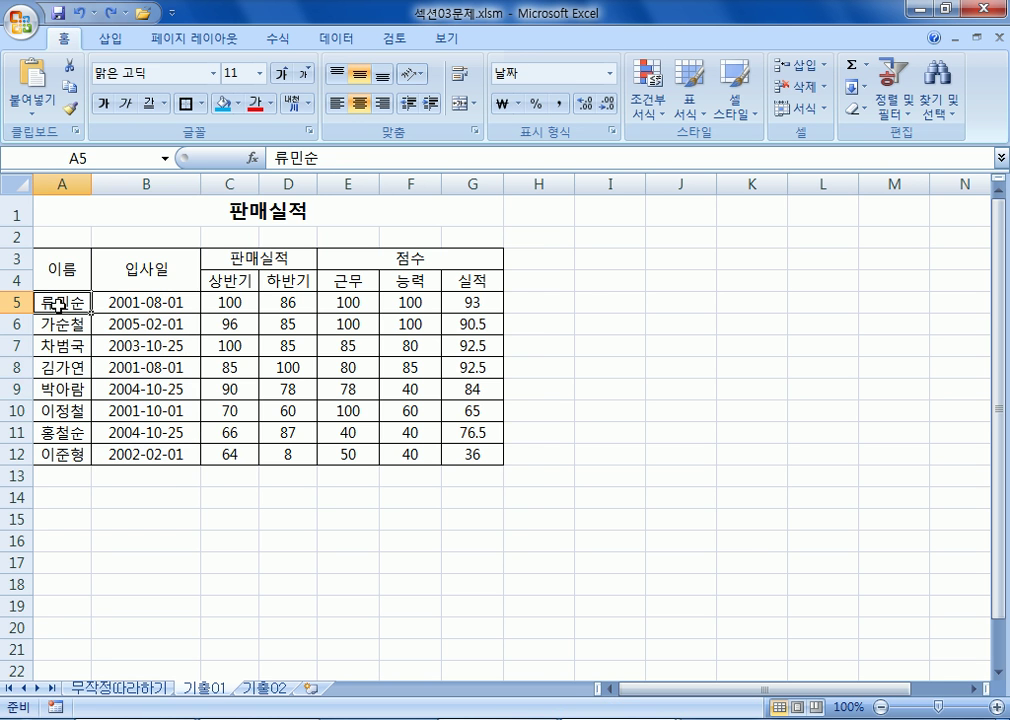
left_click_drag(60, 302, 465, 453)
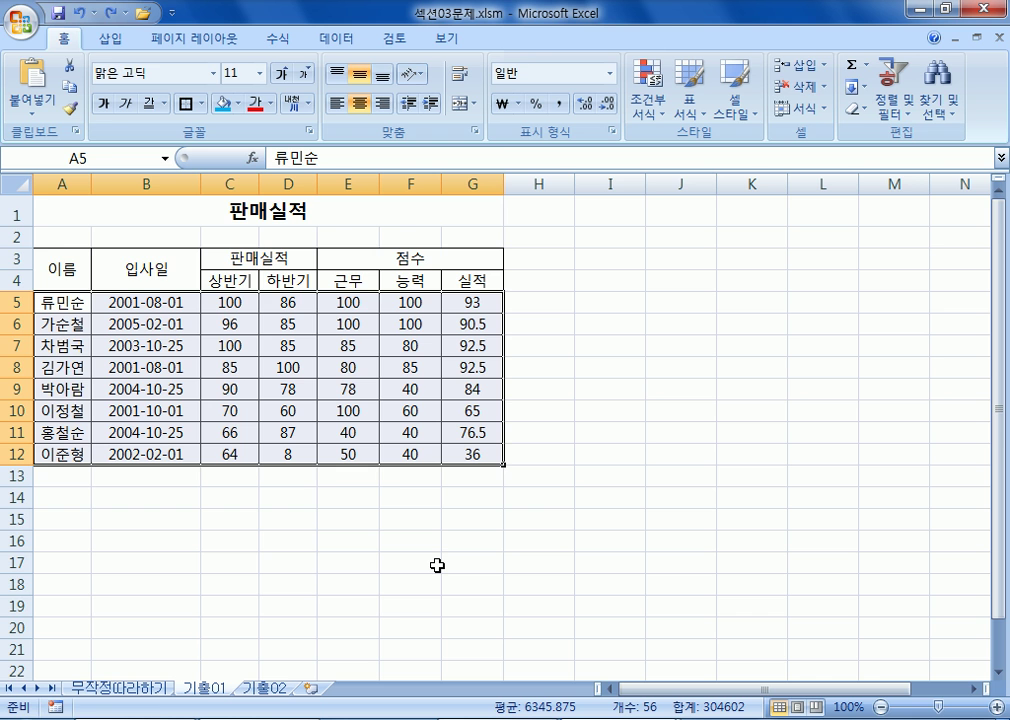
scroll(431, 481, "down", 1)
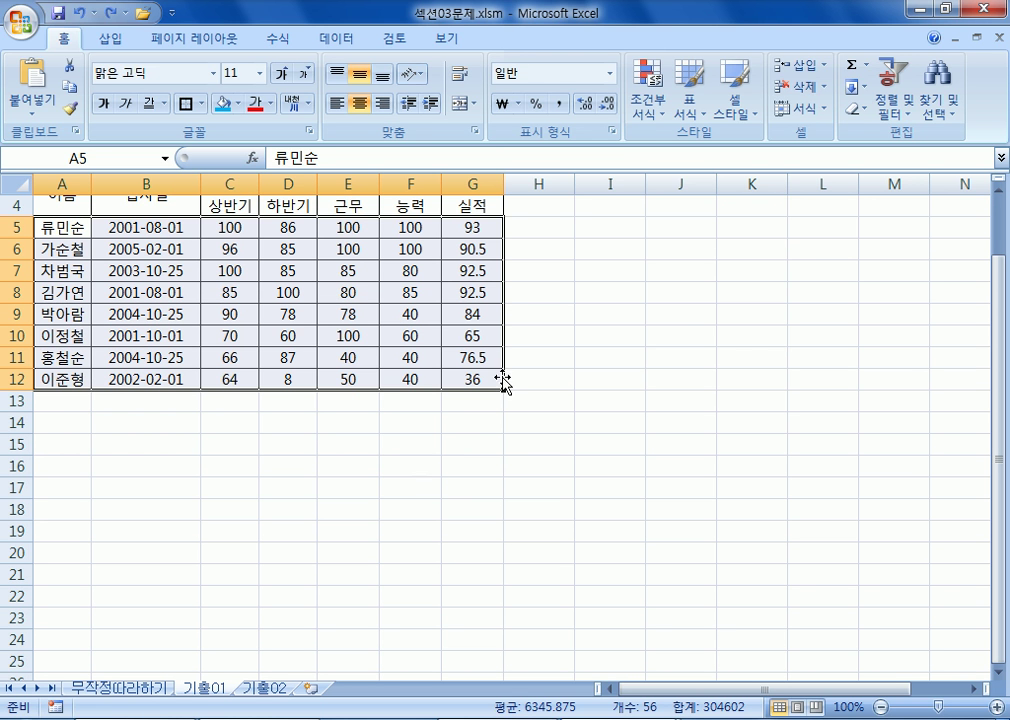
left_click(646, 108)
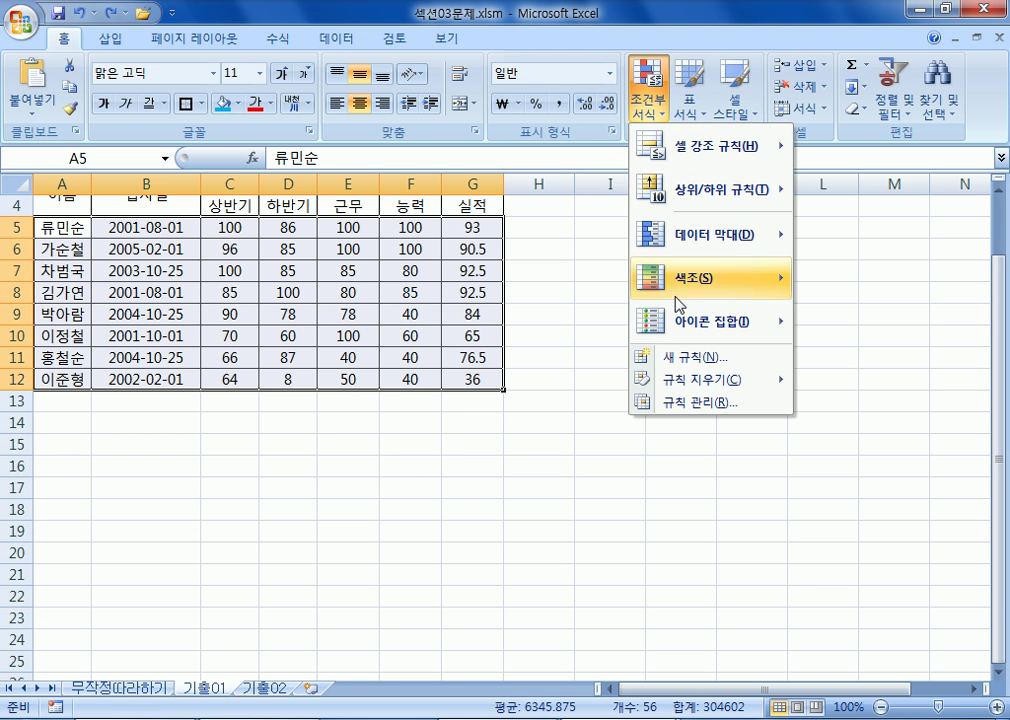
left_click(687, 360)
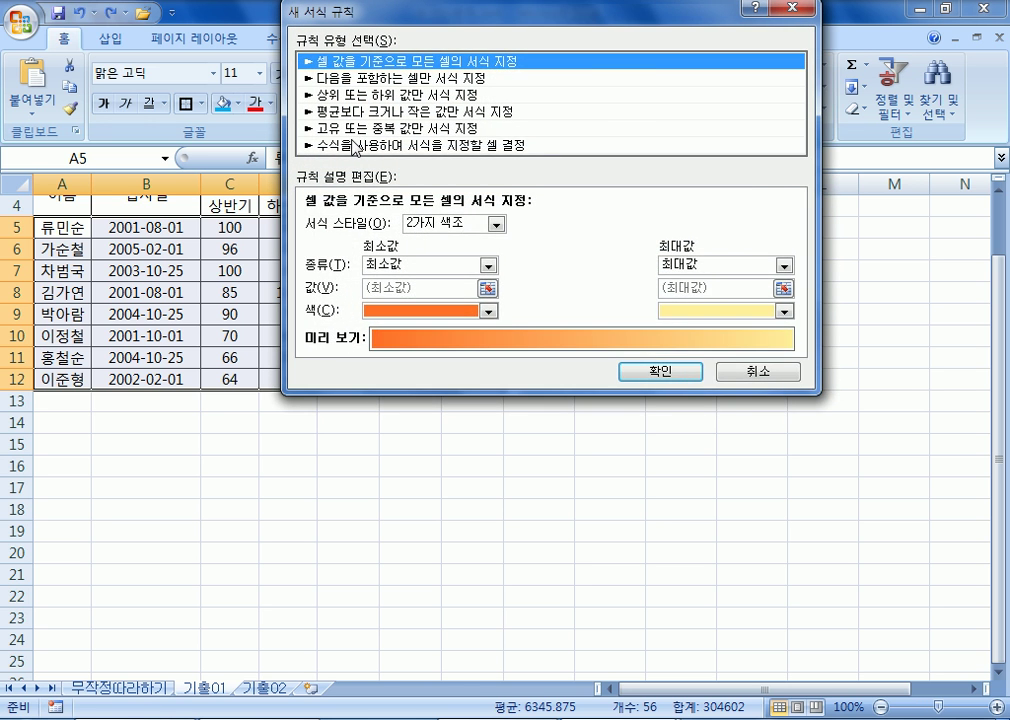
left_click(357, 146)
left_click(372, 222)
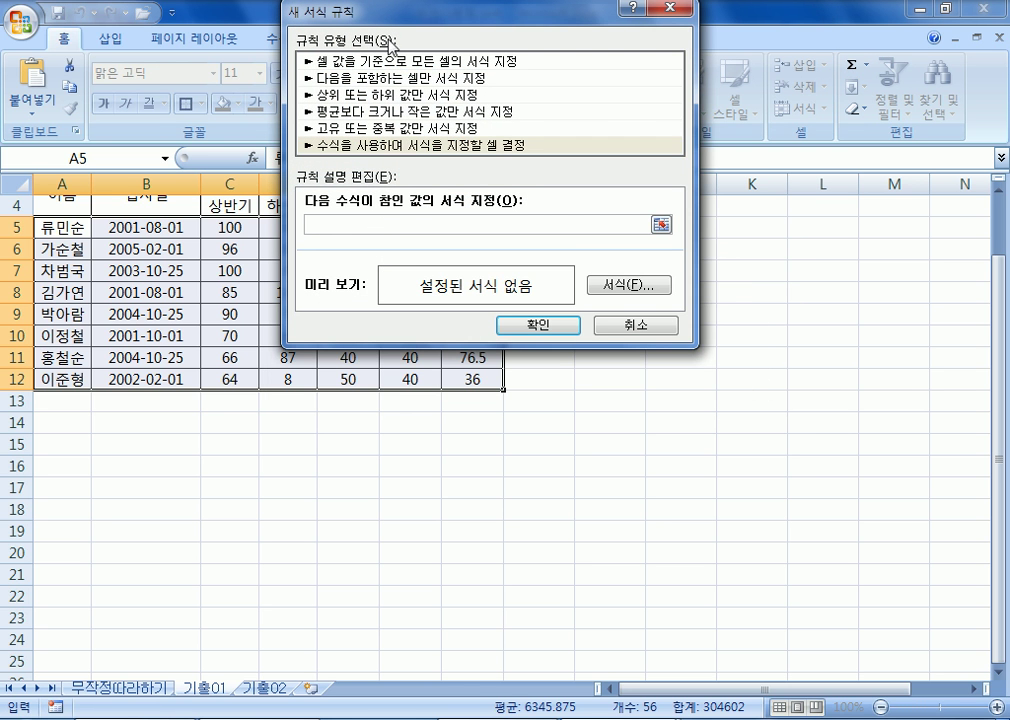
left_click_drag(387, 18, 337, 33)
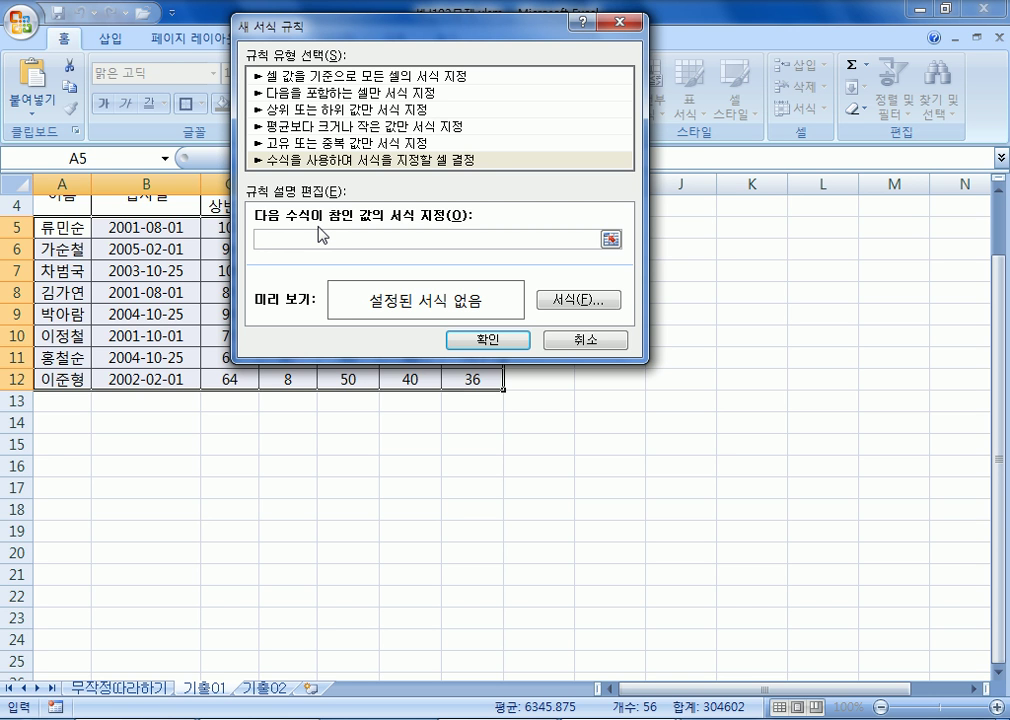
Enter =MONTH($B5)=10 as the rule's formula, with the column absolute and the row relative.
type("ㅋ")
key("Hangul")
type("ㅋ")
key("BackSpace")
key("Hangul")
type("MONTH(")
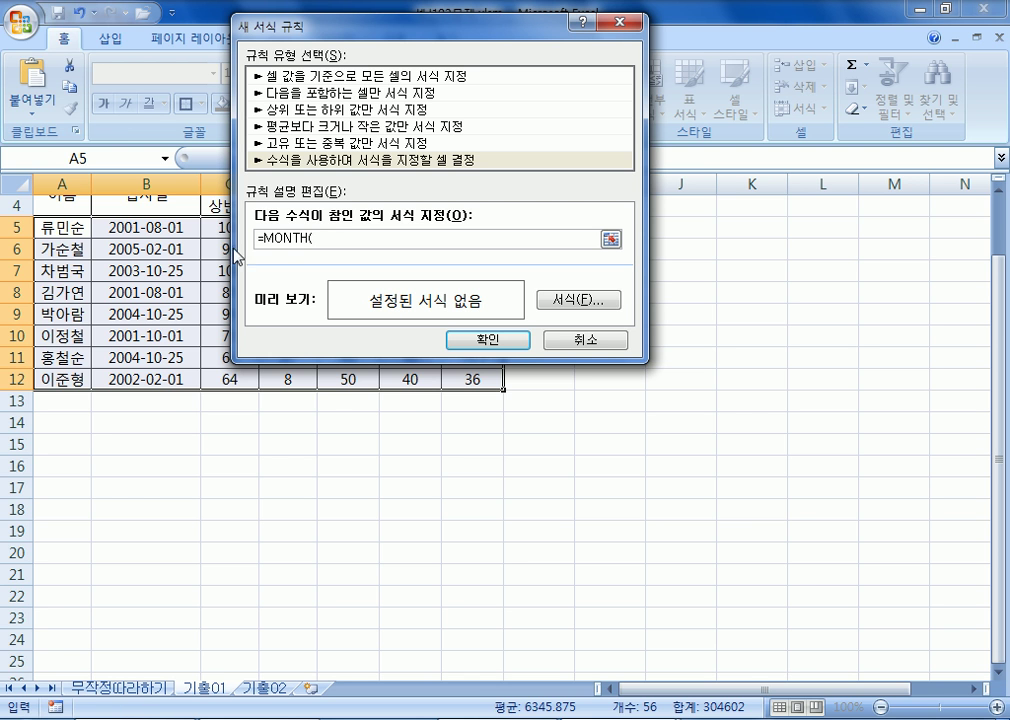
left_click(170, 230)
scroll(170, 230, "up", 1)
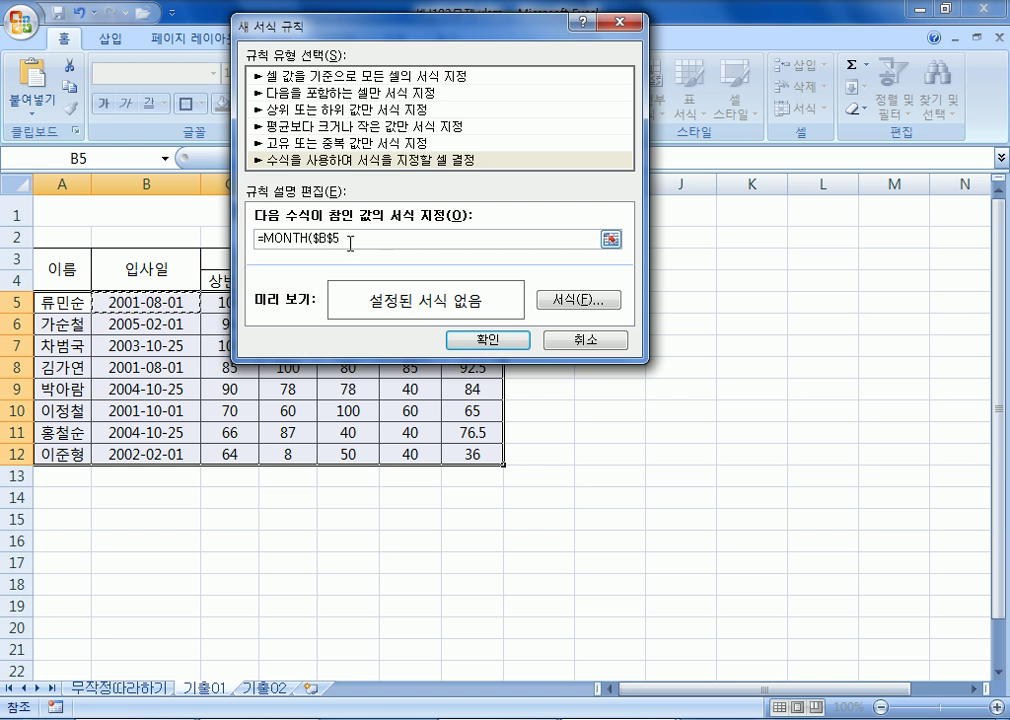
key("F4")
key("F4")
type(")=10")
Copy the rule's formula =MONTH($B5)=10 into the Notepad note and append a colon after it.
left_click_drag(358, 238, 205, 235)
key("ctrl+c")
key("alt+Tab")
key("ctrl+v")
type(": ")
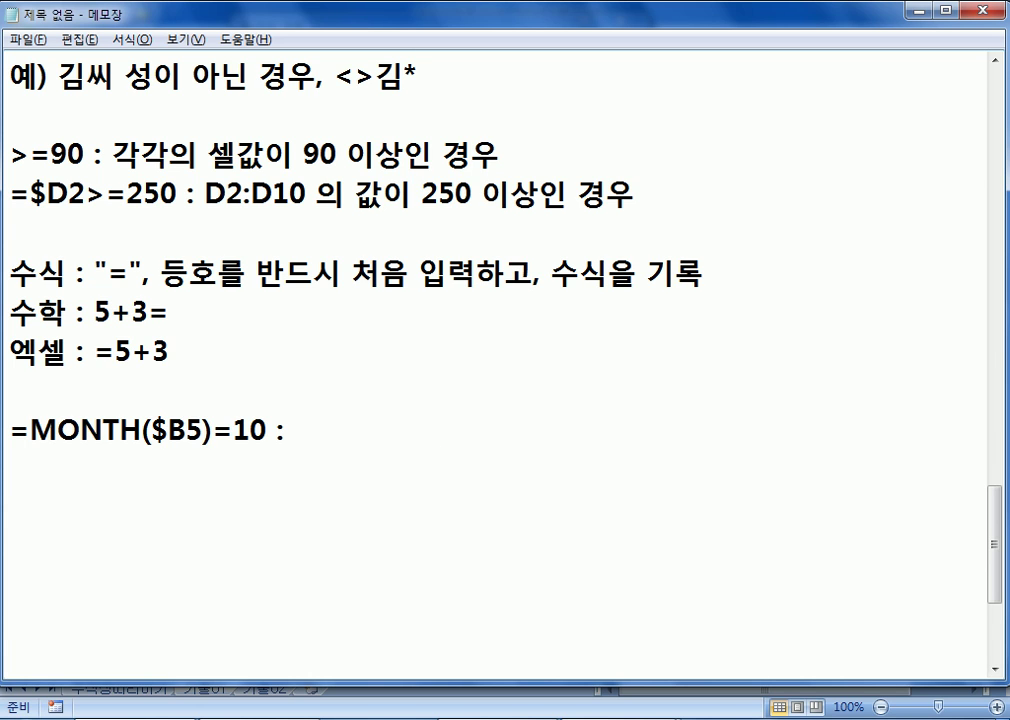
Add the explanation "B5셀(입사일)에서 10월 여부를 확인" after the formula in the note.
type("B4")
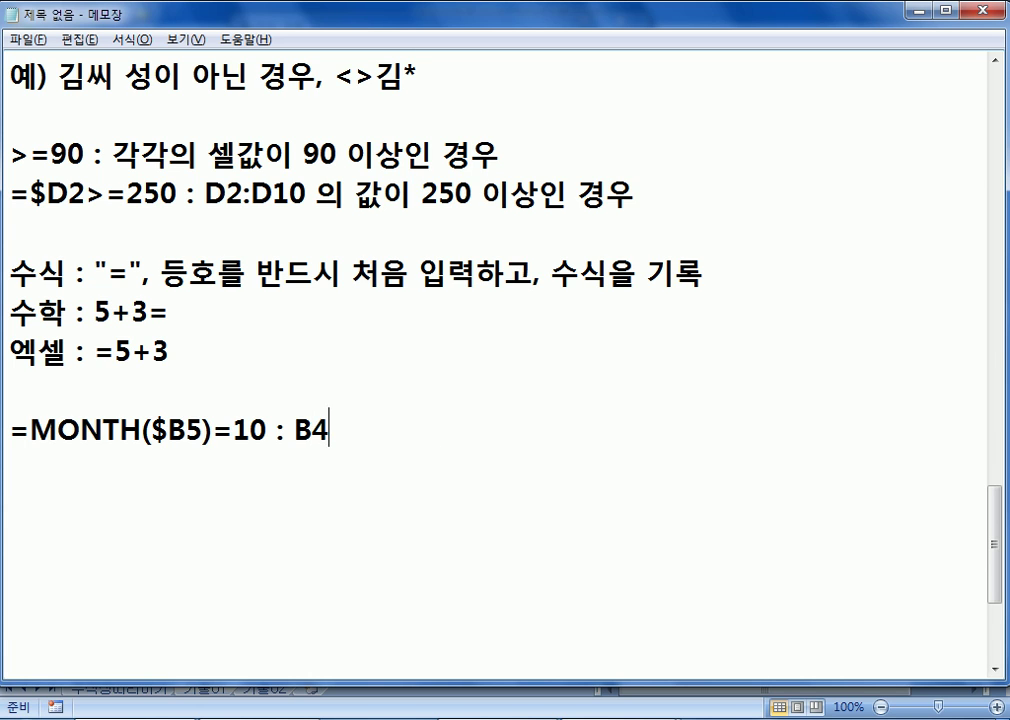
key("BackSpace")
type("5")
type("셀")
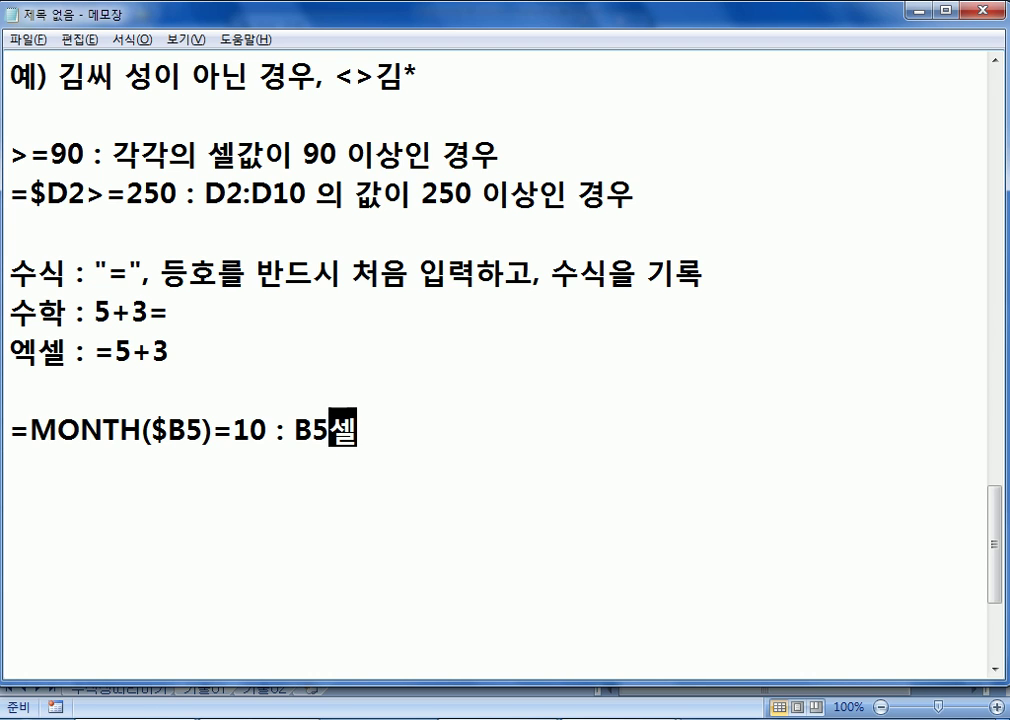
type("(입상일)")
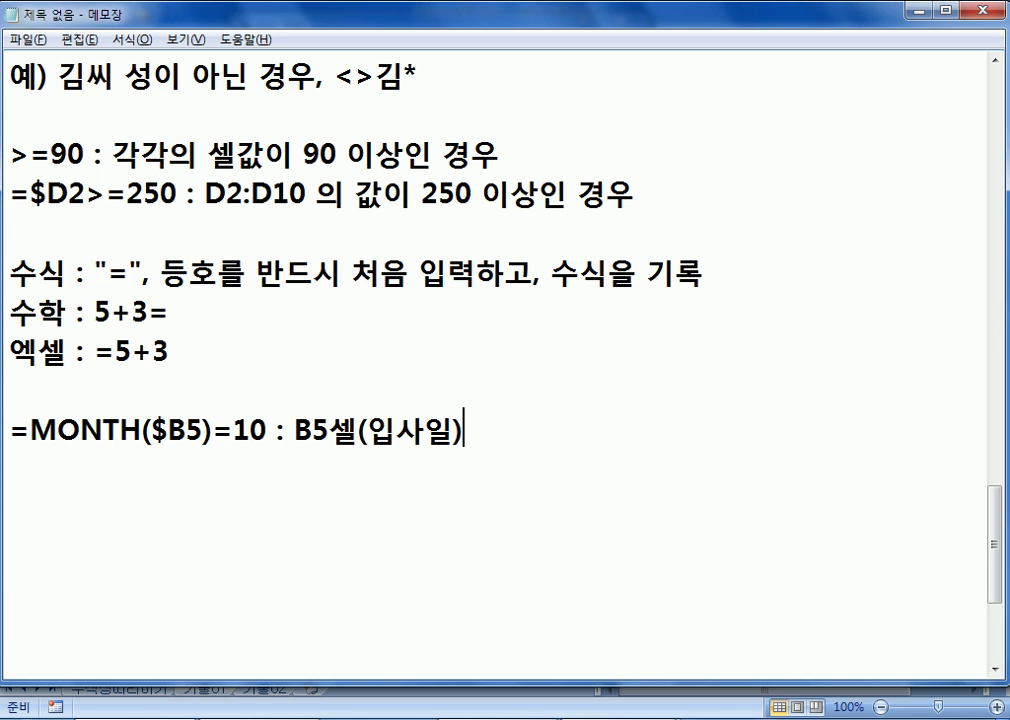
type("에서")
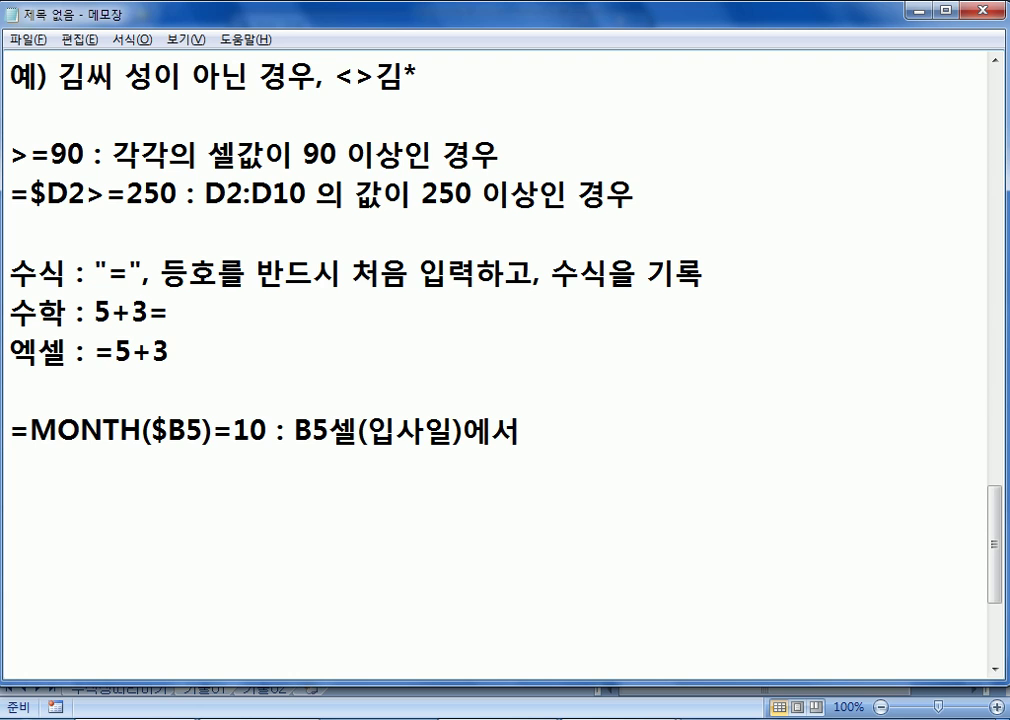
type(" 10월ㅇ")
key("BackSpace")
type("여불")
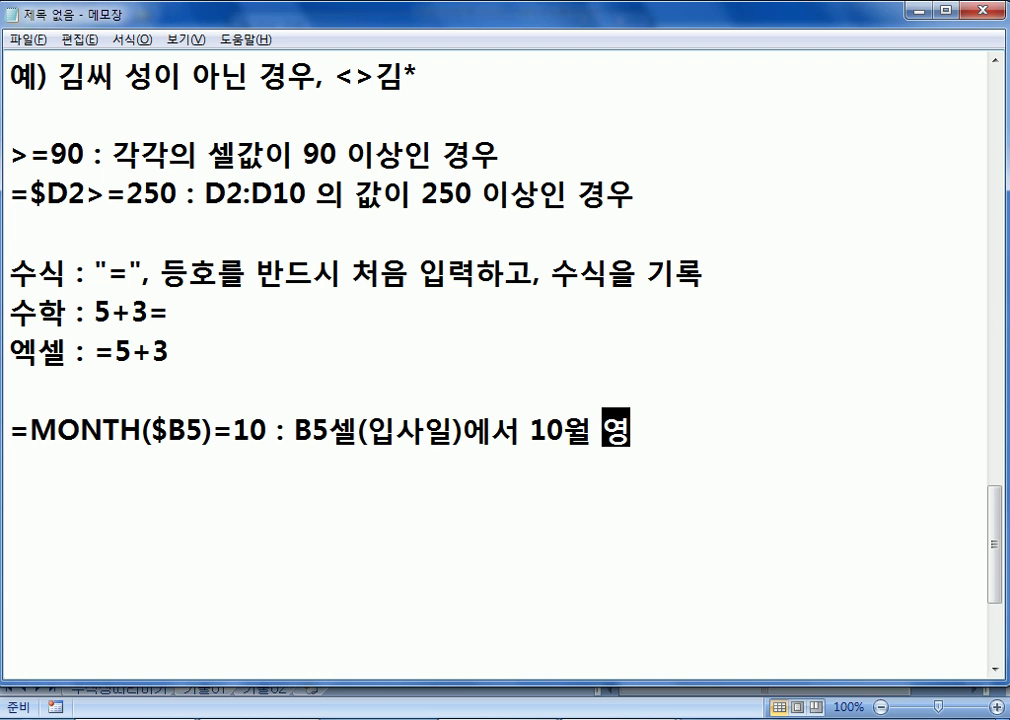
type("를 확인")
key("Return")
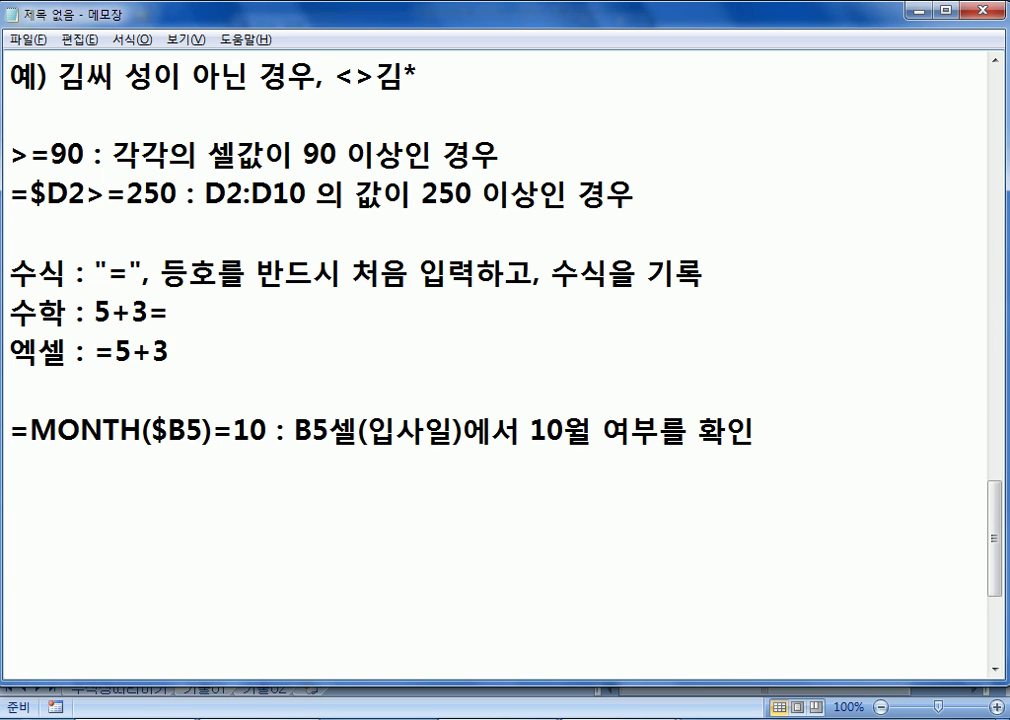
Highlight $B5, MONTH and 10 in the noted formula, add a blank line below, and return to Excel.
left_click_drag(152, 432, 204, 442)
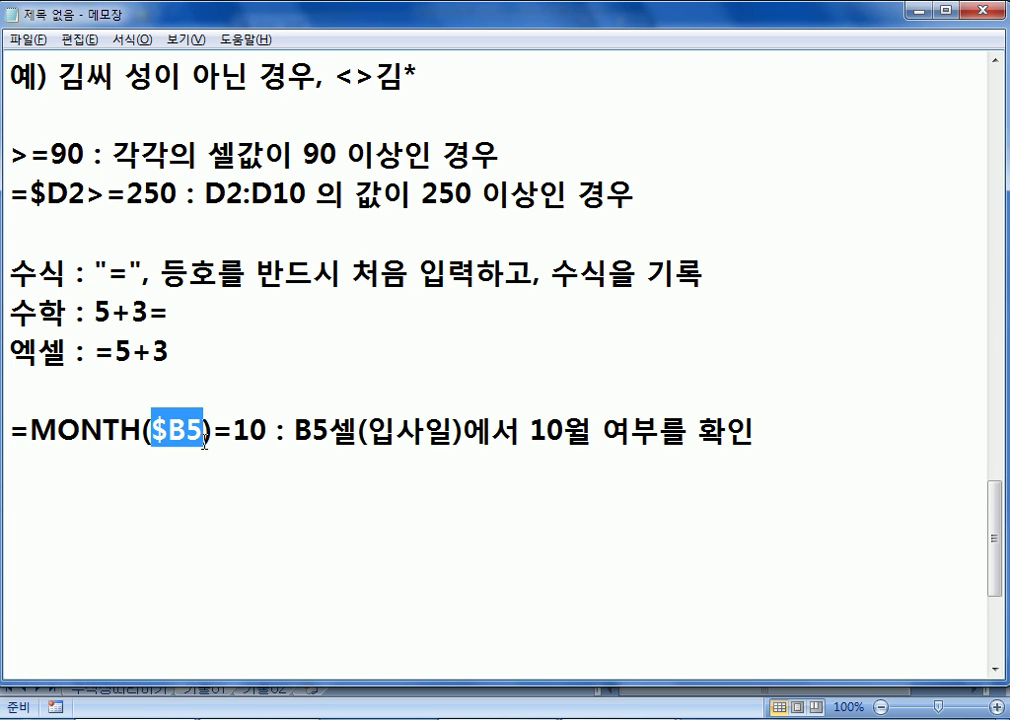
left_click_drag(141, 432, 28, 425)
left_click_drag(231, 432, 268, 433)
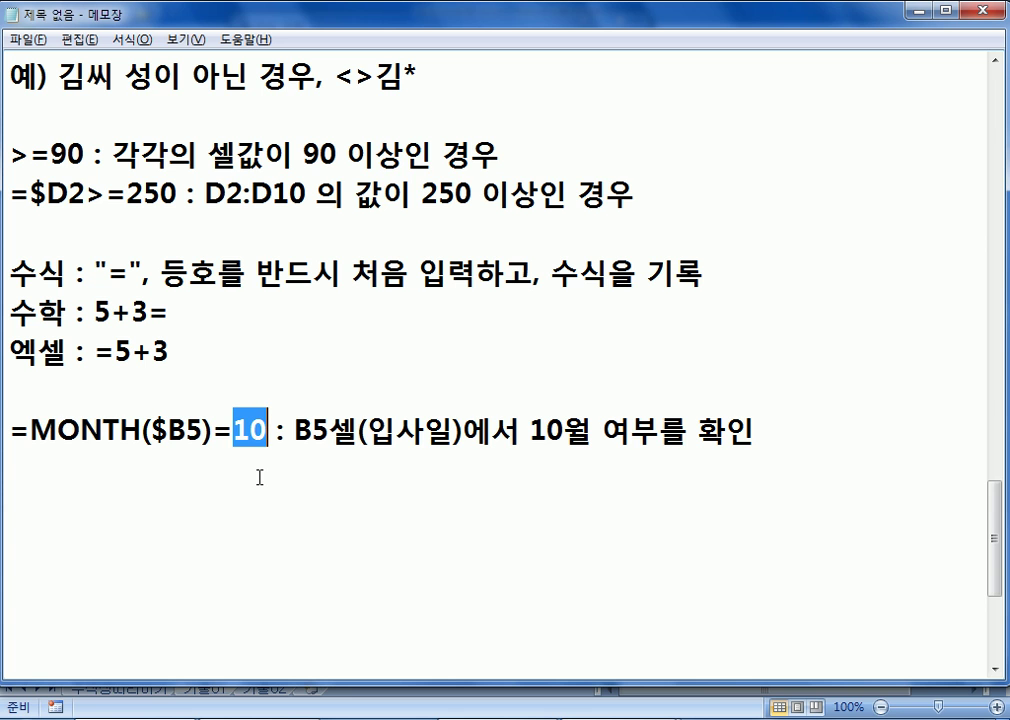
left_click(807, 441)
key("Return")
key("alt+Tab")
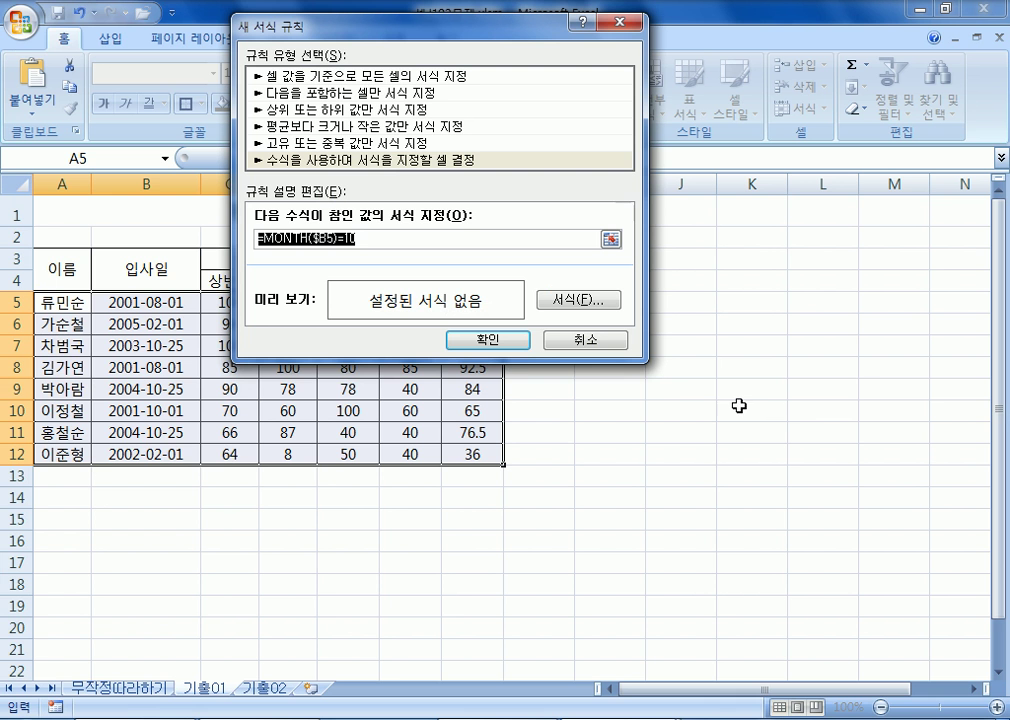
Format the rule's font as bold italic (굵은 기울임꼴) in red and apply the rule to the selected range.
left_click(575, 300)
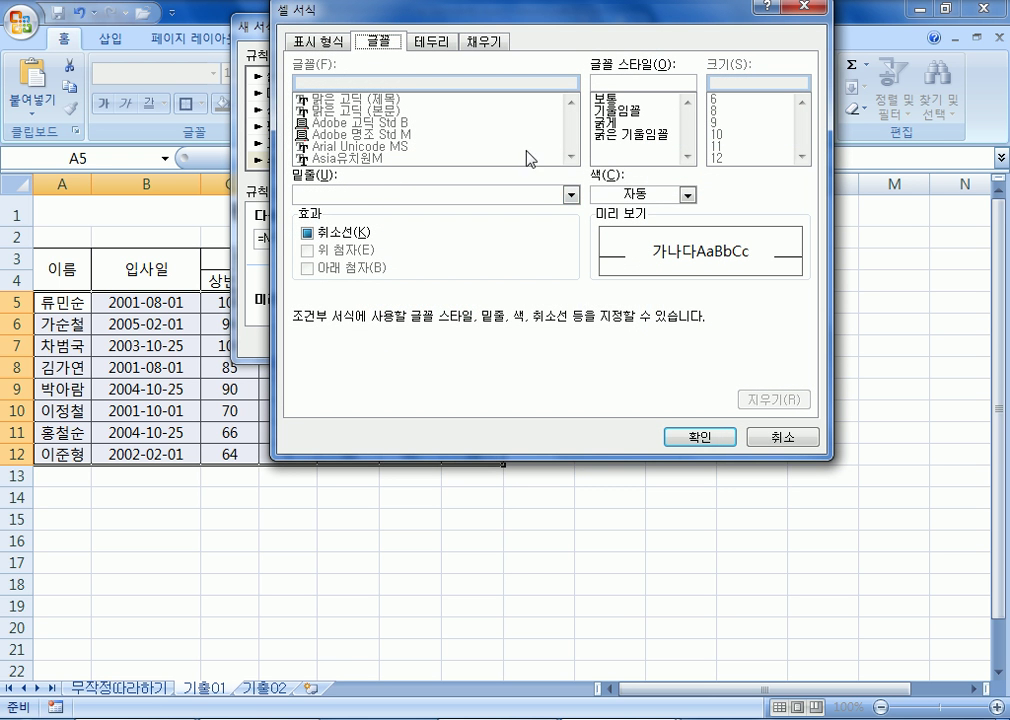
left_click(609, 134)
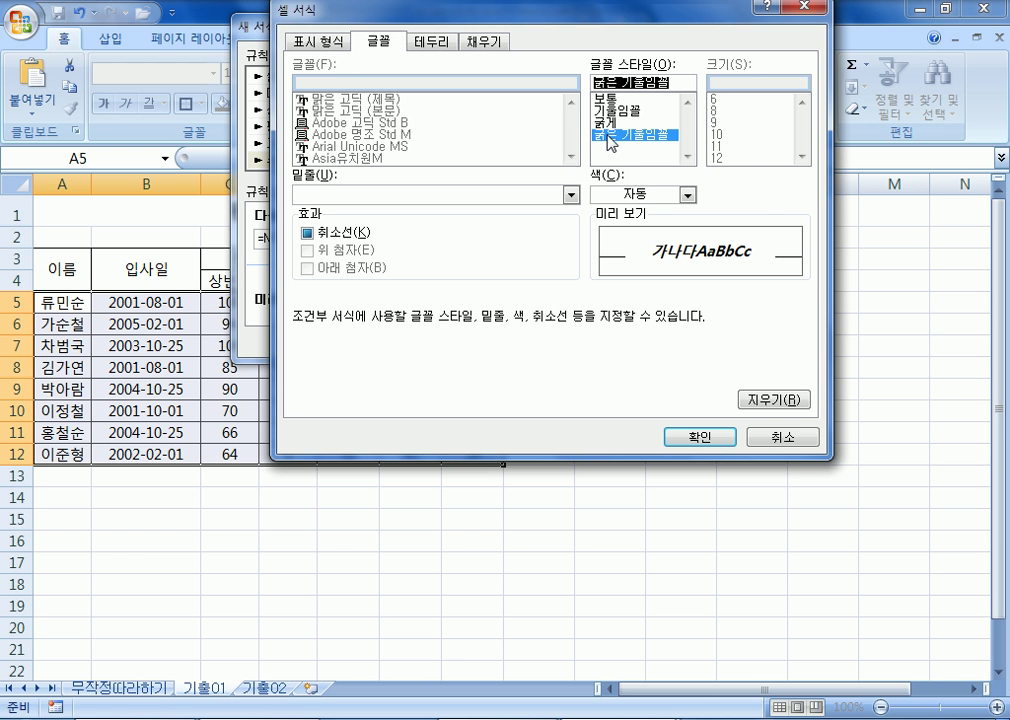
left_click(640, 195)
left_click(617, 368)
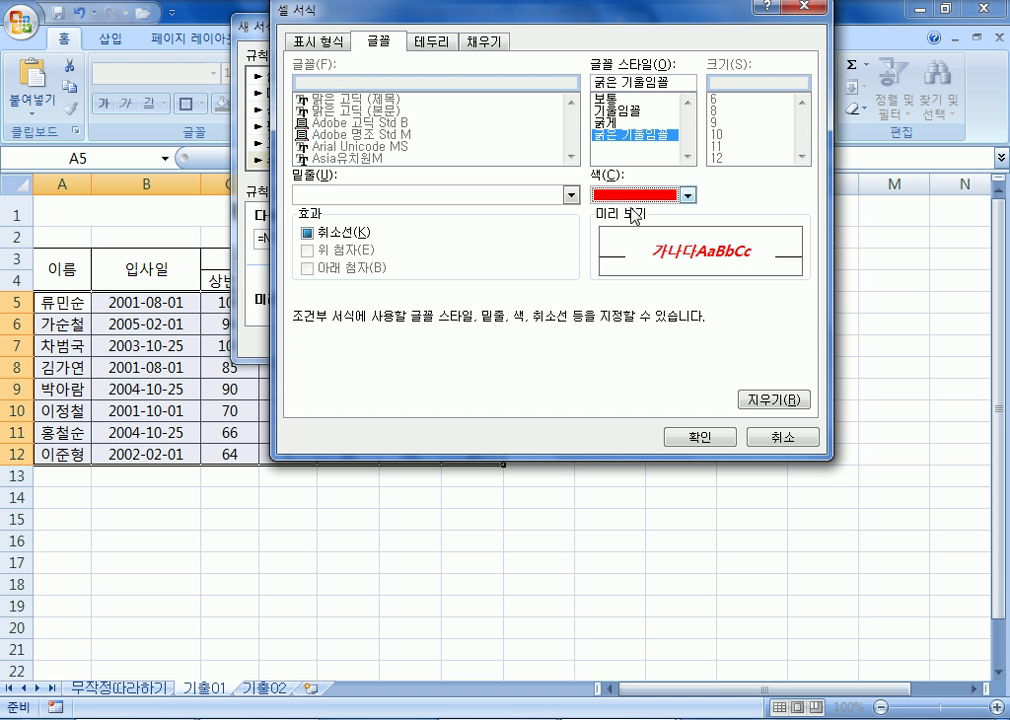
left_click(699, 437)
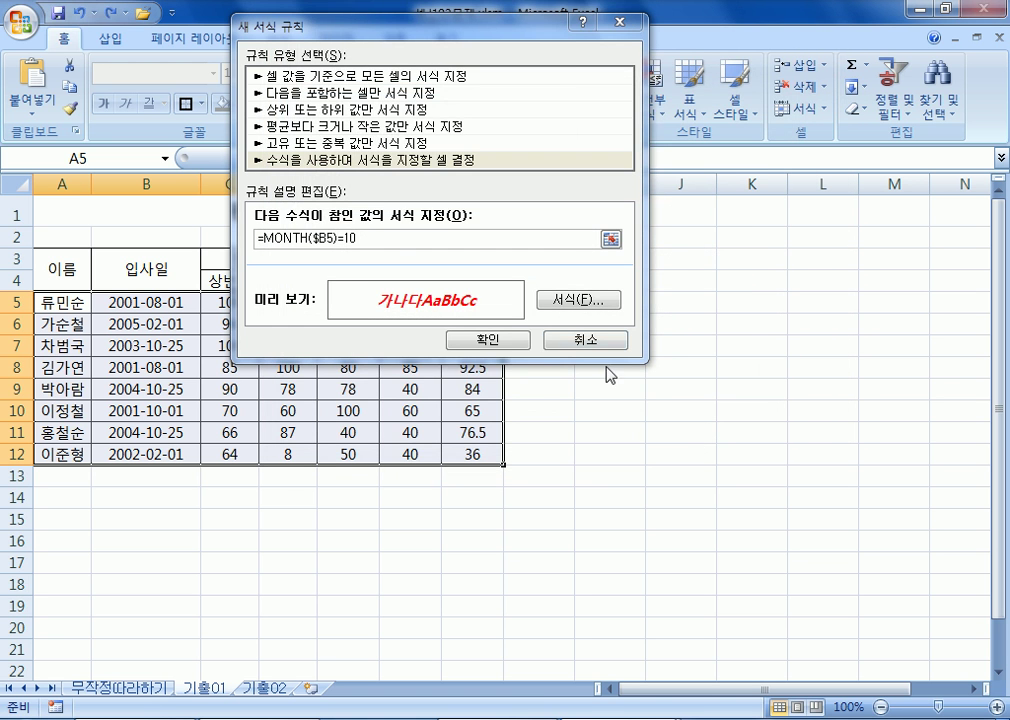
left_click(514, 341)
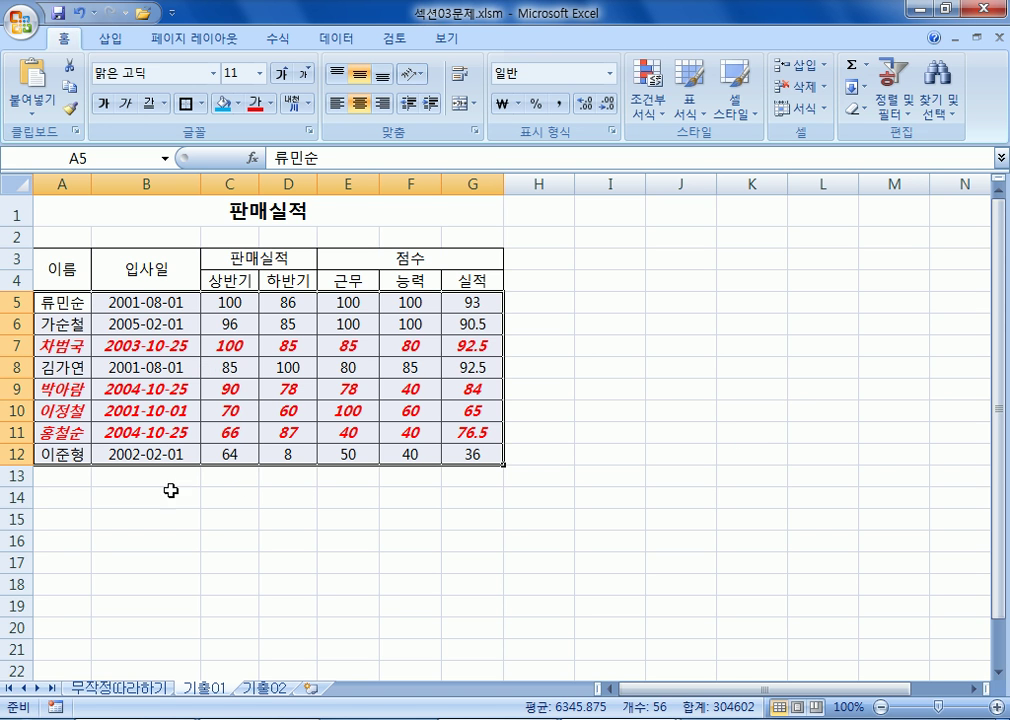
left_click(66, 479)
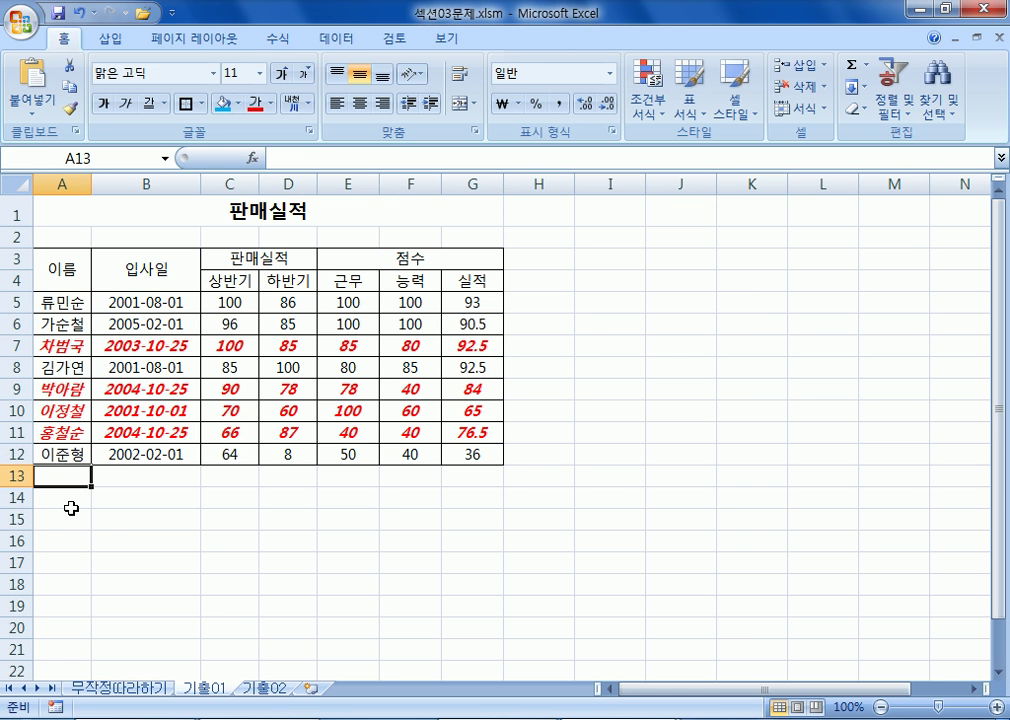
scroll(81, 527, "down", 5)
scroll(81, 527, "up", 4)
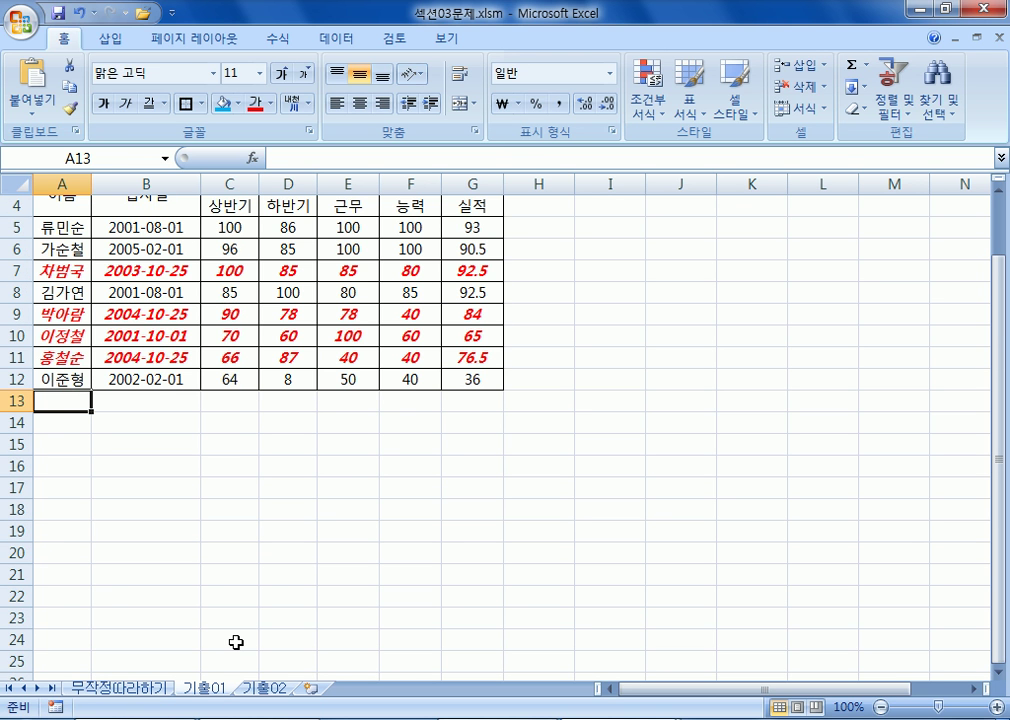
scroll(236, 642, "up", 1)
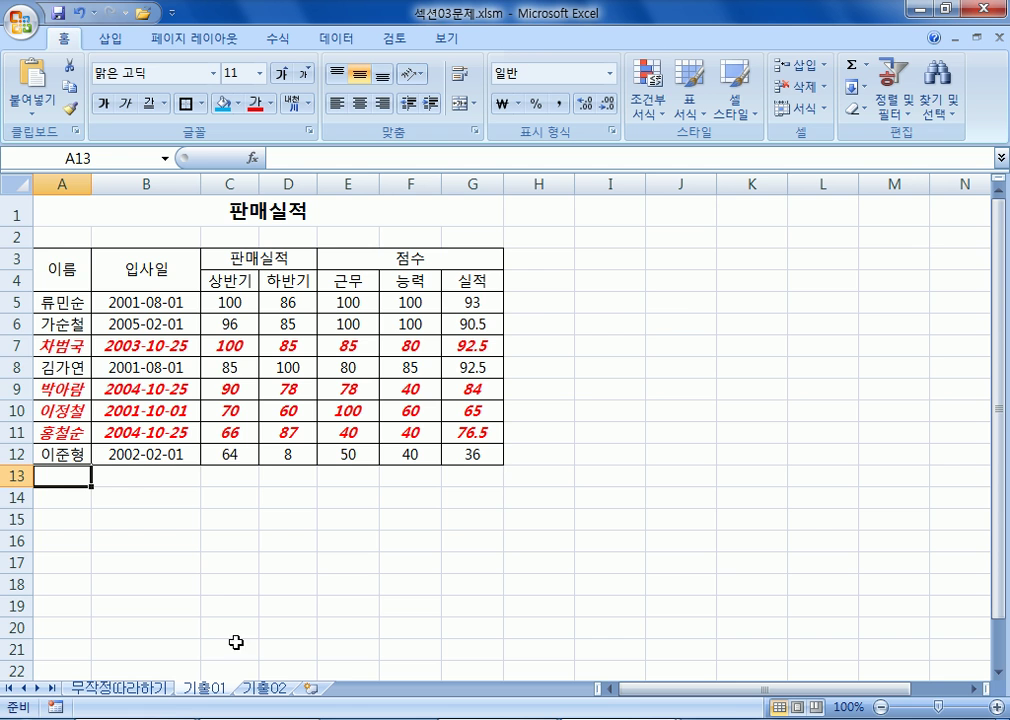
Enter the heading 평균 in cell H4.
left_click(537, 278)
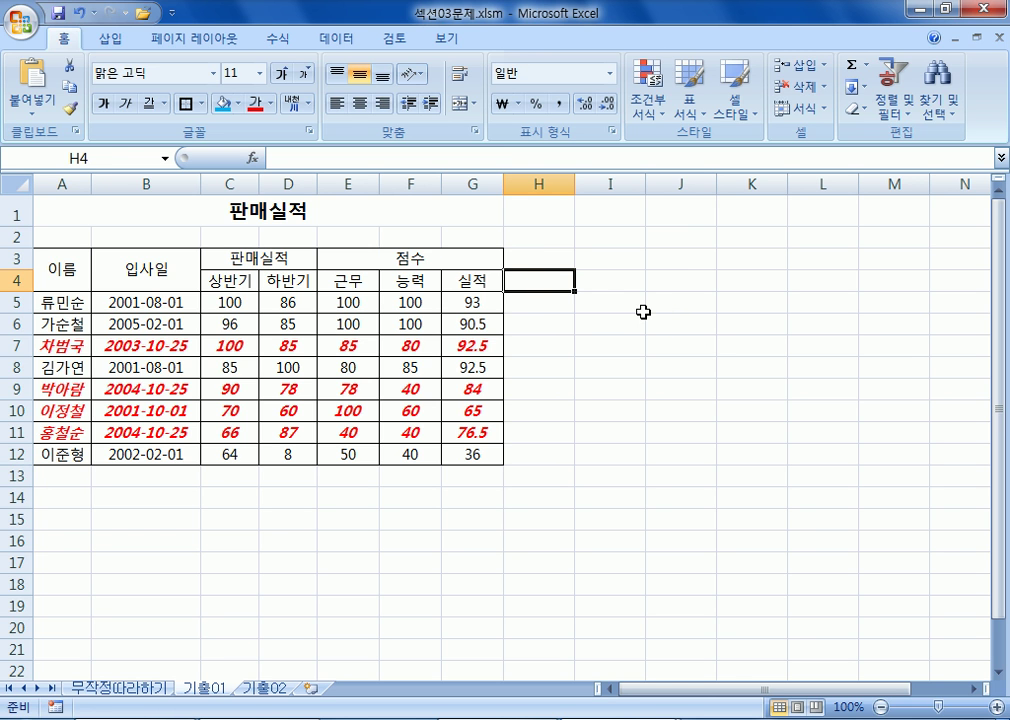
type("VUD")
key("BackSpace")
key("BackSpace")
key("BackSpace")
key("Hangul")
type("평균")
key("Return")
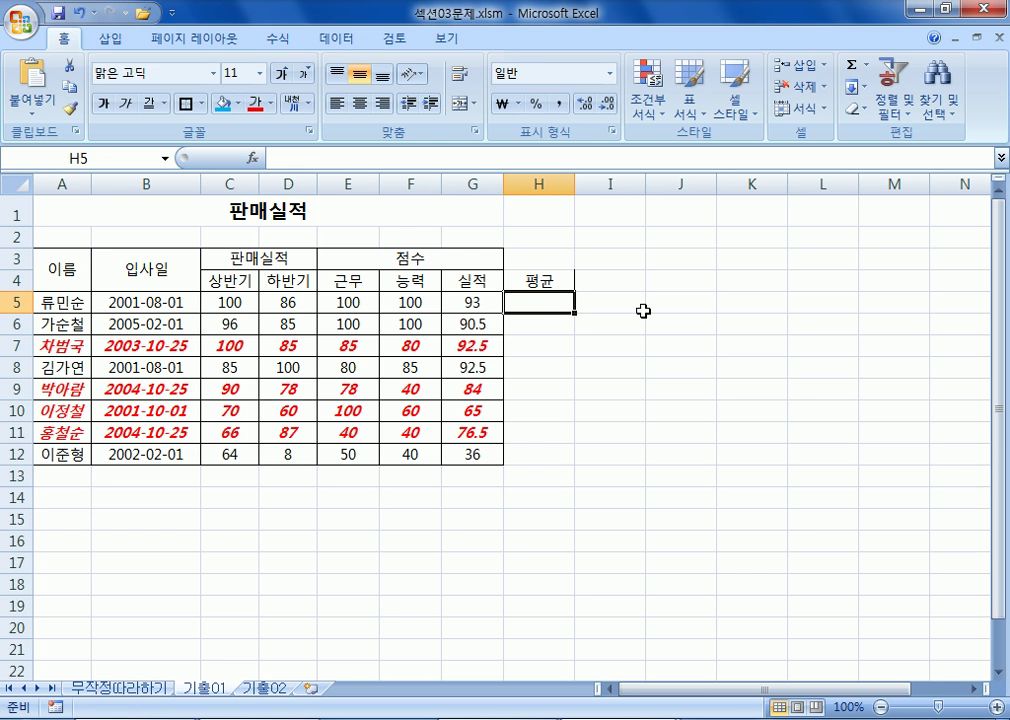
Enter =AVERAGE(C5:G5) in cell H5 to average the first person's scores.
type("=ㅁ")
key("BackSpace")
key("Hangul")
type("AVERAGE(")
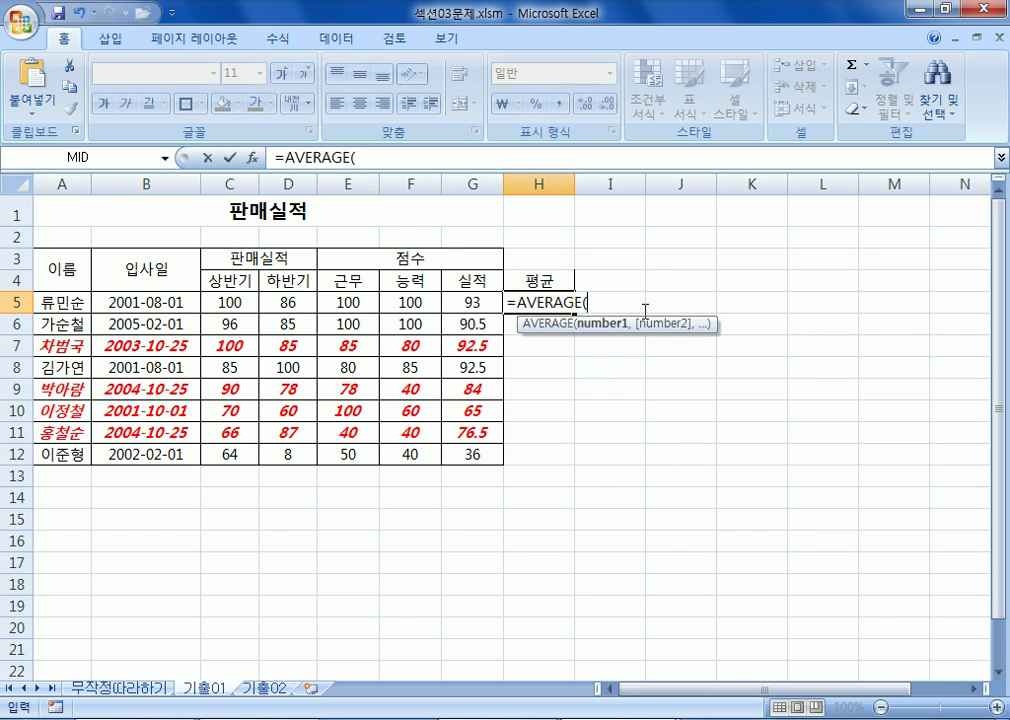
left_click_drag(228, 300, 457, 302)
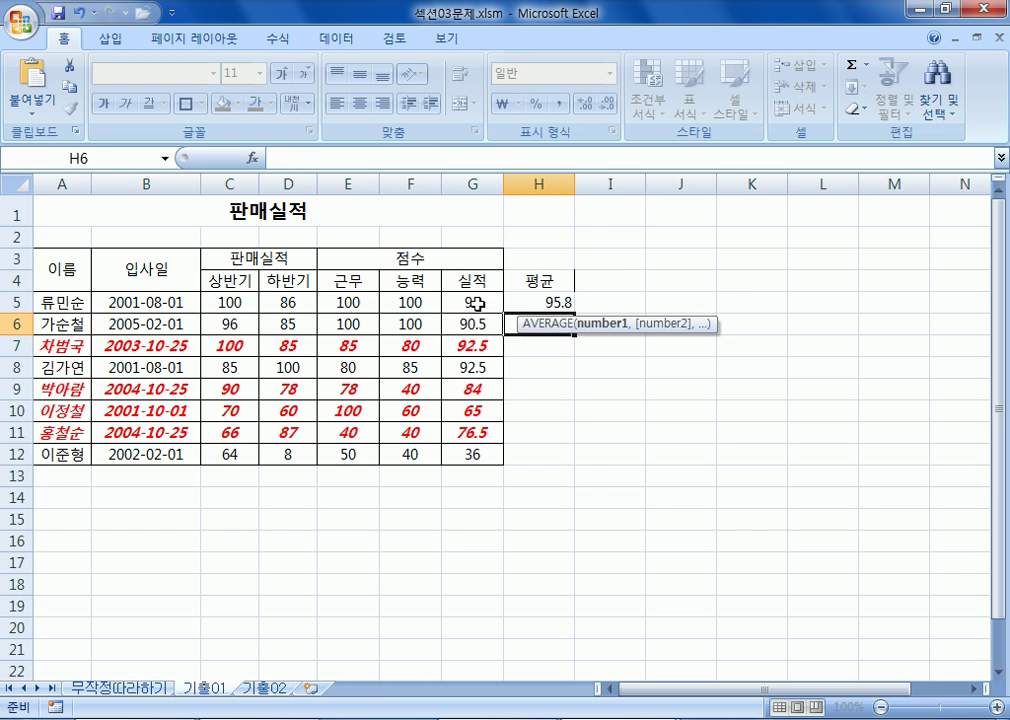
key("Return")
Fill the average formula from H5 down to H12 and check the formulas in H5 and H6.
left_click(548, 310)
left_click_drag(574, 313, 562, 455)
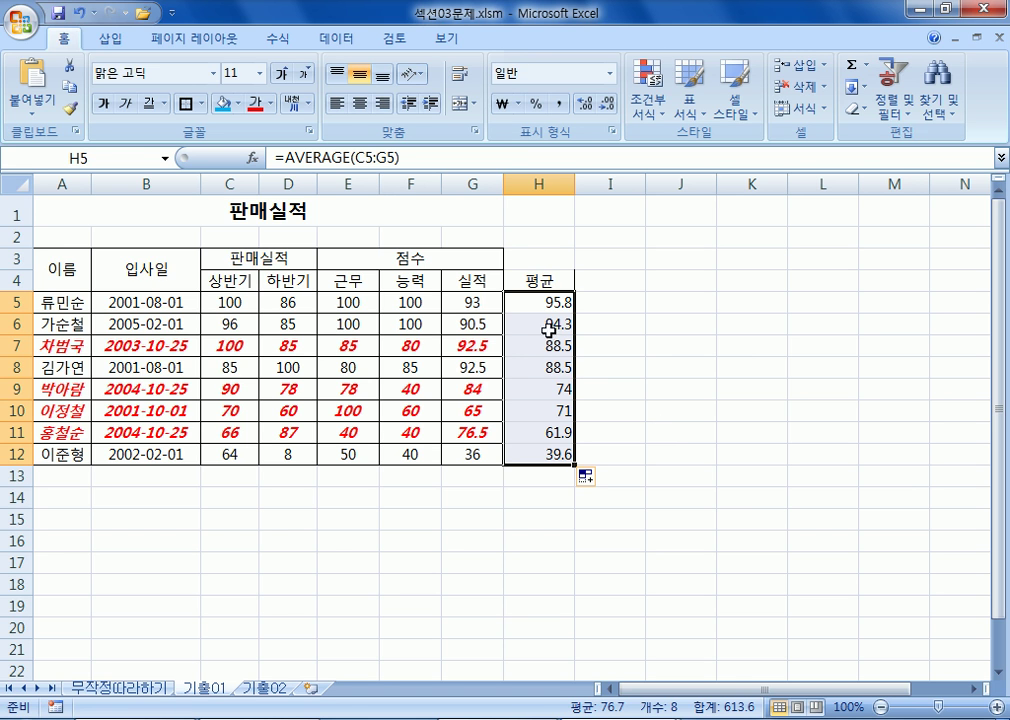
left_click(532, 302)
left_click(534, 320)
left_click(533, 299)
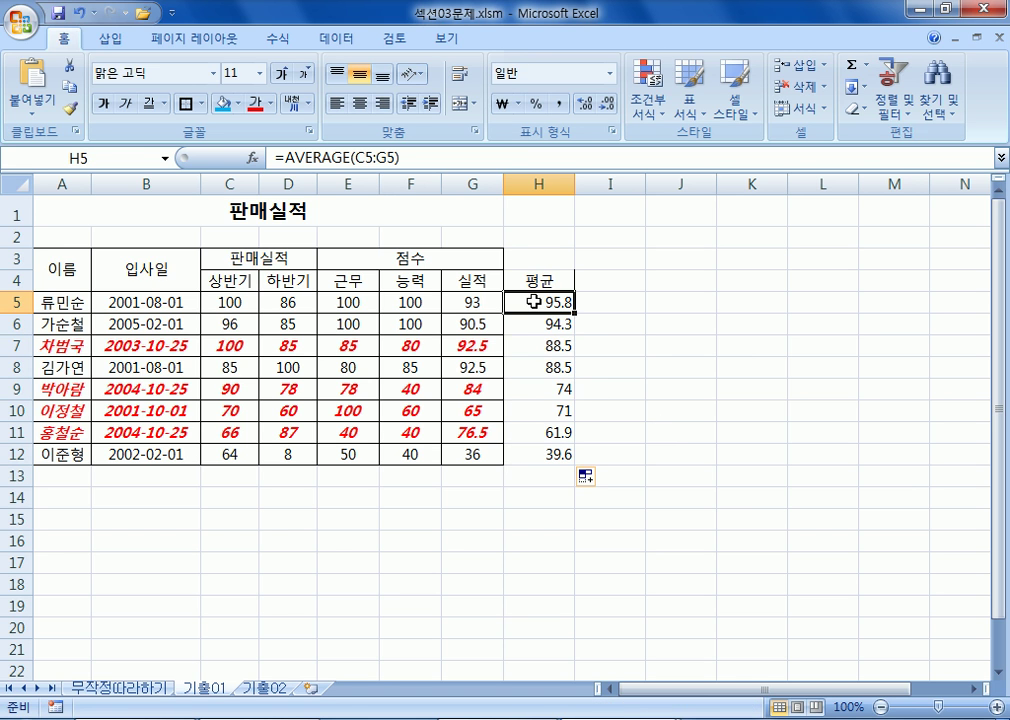
Examine the average formulas in G5 and H12 and the scores they cover in rows 5 to 12.
left_click_drag(14, 301, 14, 454)
left_click(471, 305)
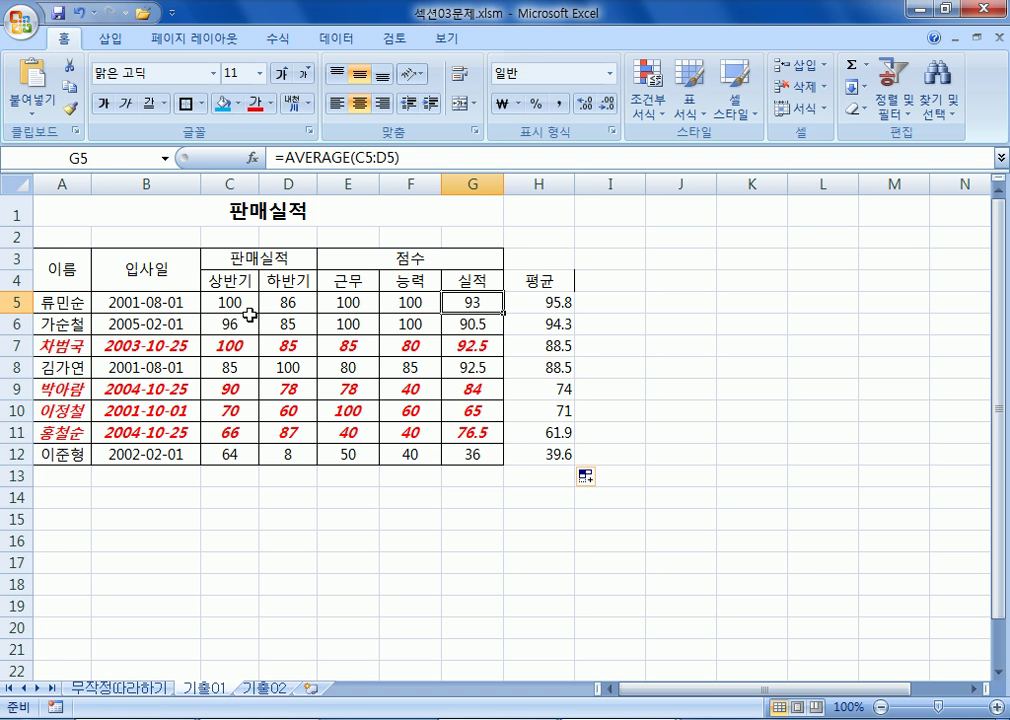
left_click(552, 457)
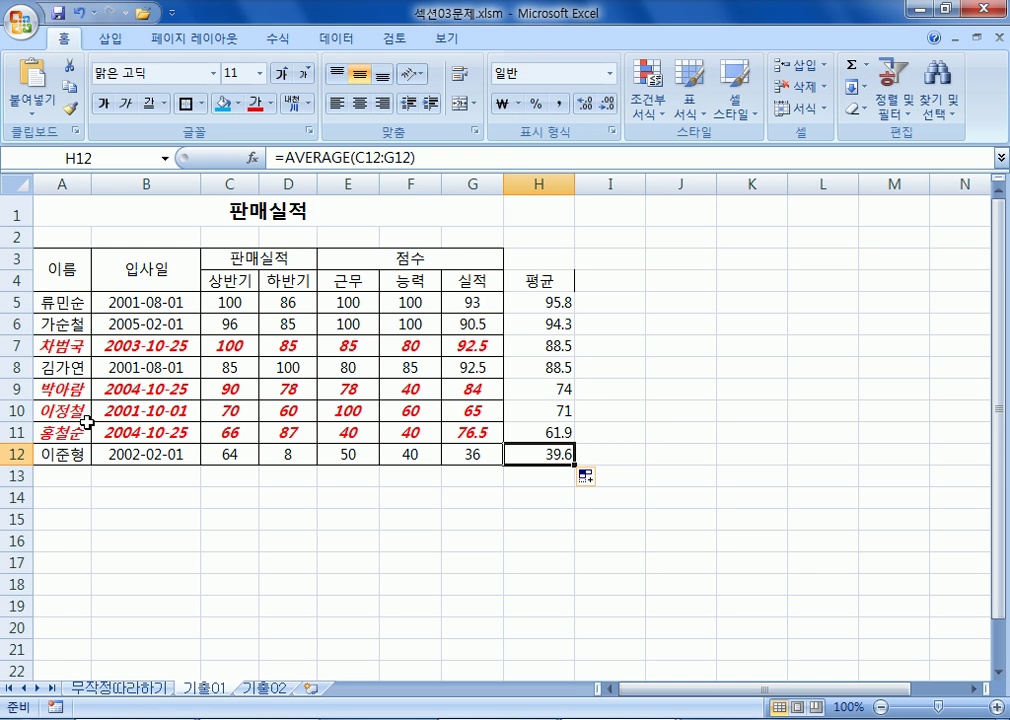
left_click_drag(543, 298, 557, 445)
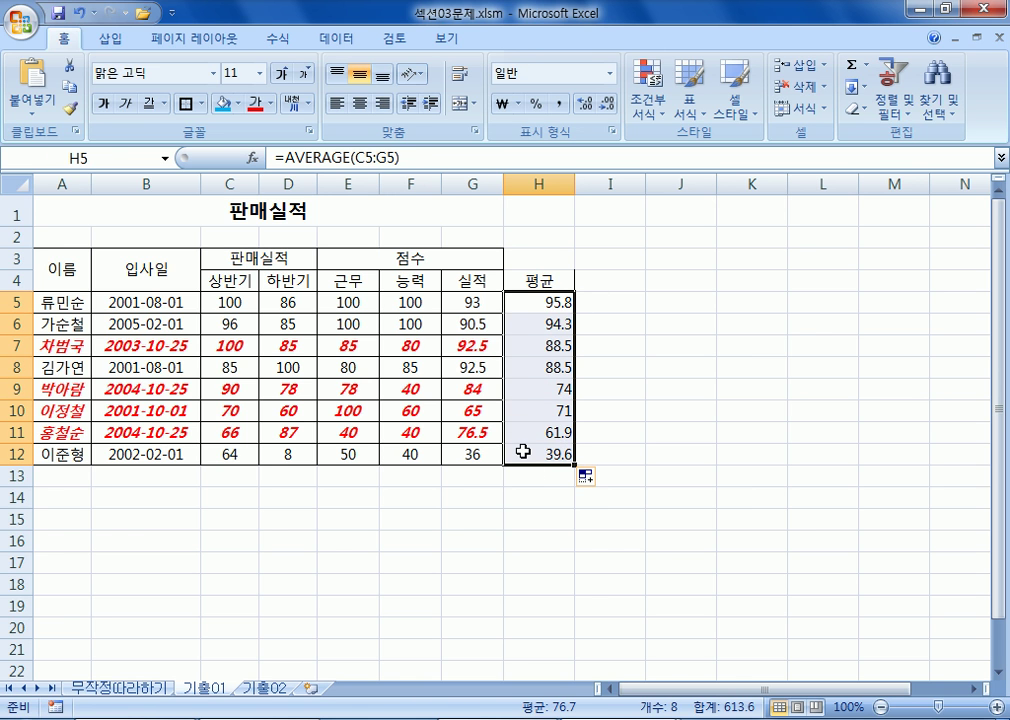
left_click(522, 452)
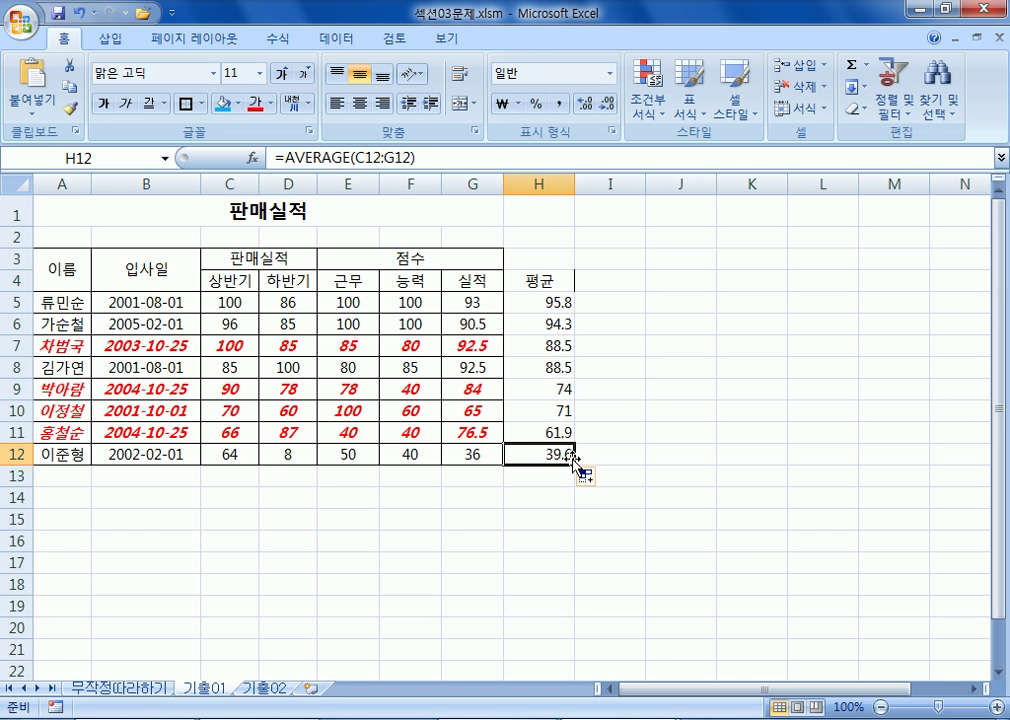
left_click(358, 452)
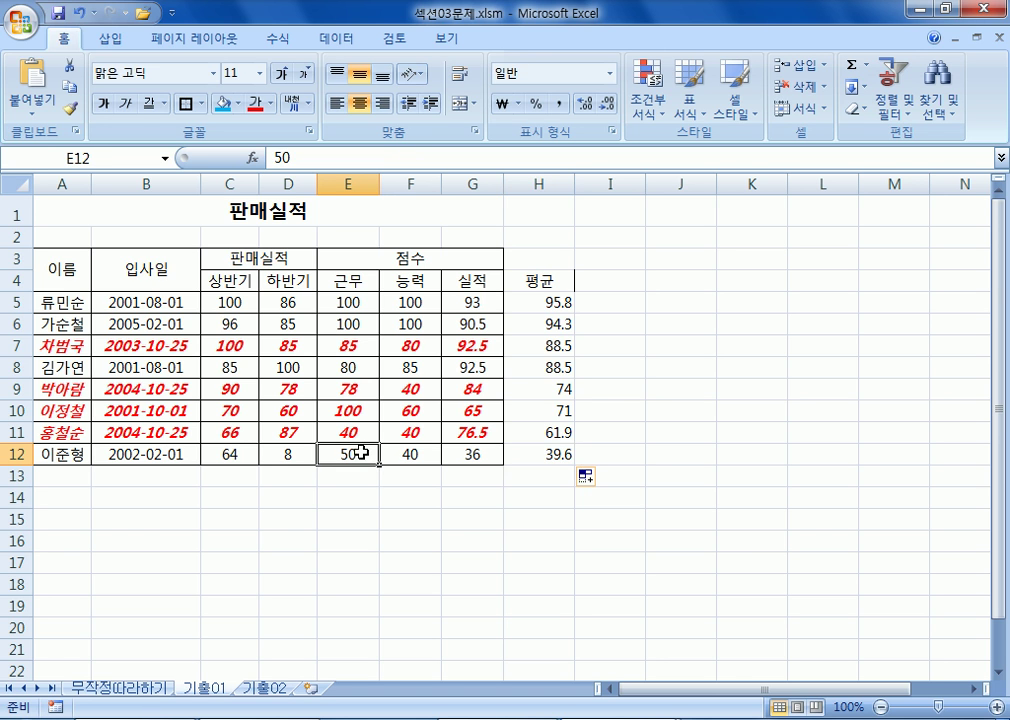
Delete the entire 평균 column (column H) from the sheet.
left_click(546, 182)
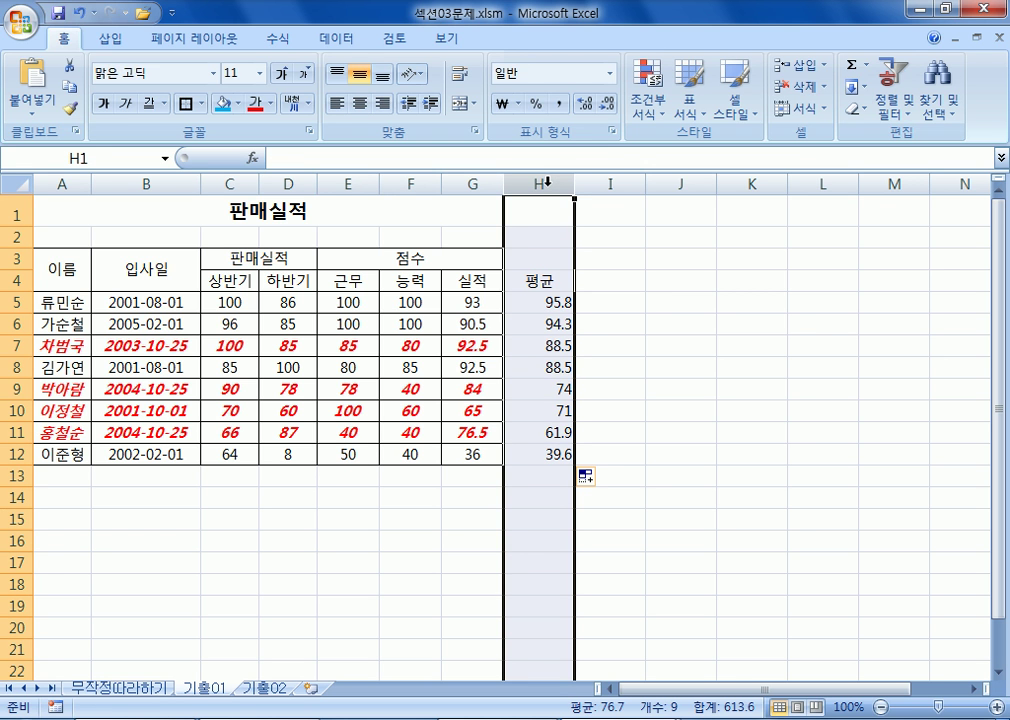
right_click(548, 195)
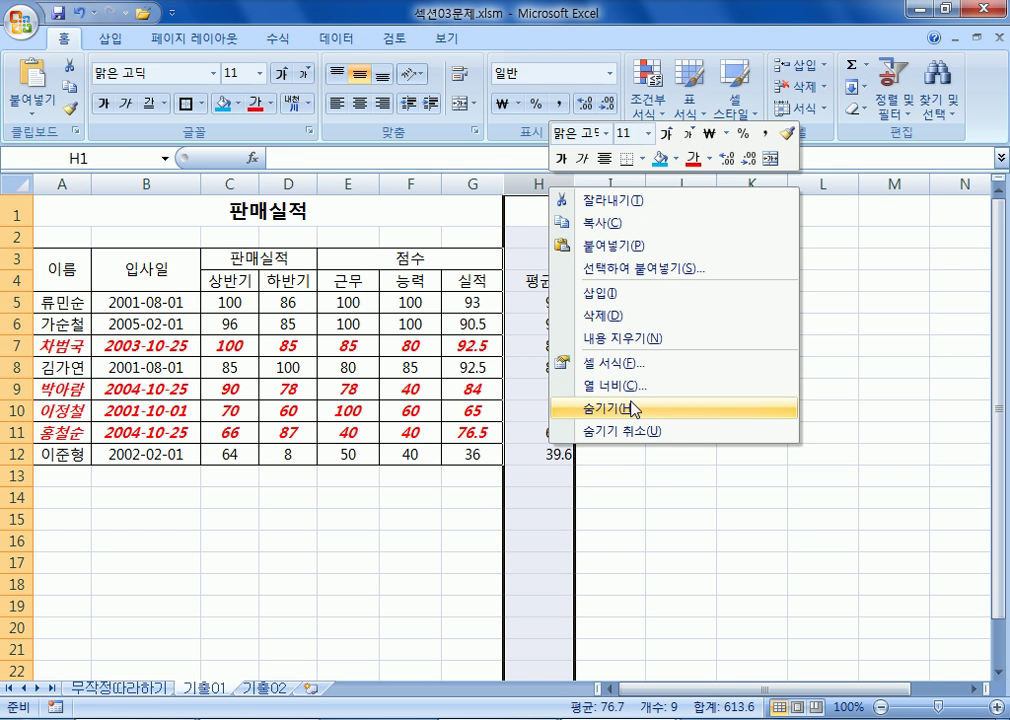
left_click(628, 317)
left_click(607, 476)
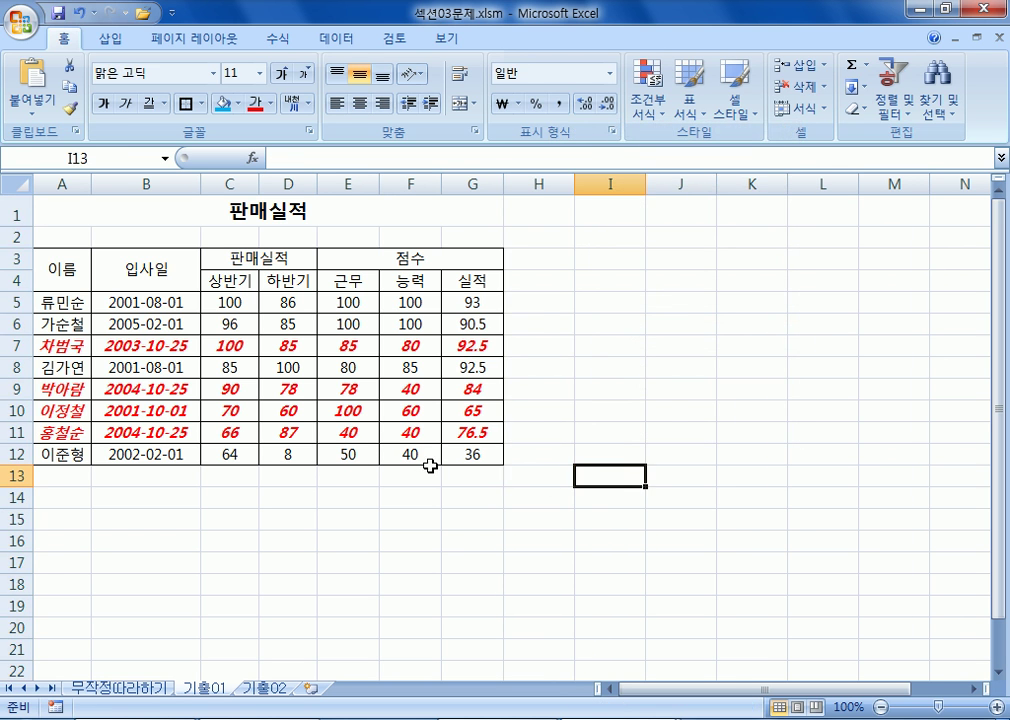
left_click(198, 479)
left_click(166, 503)
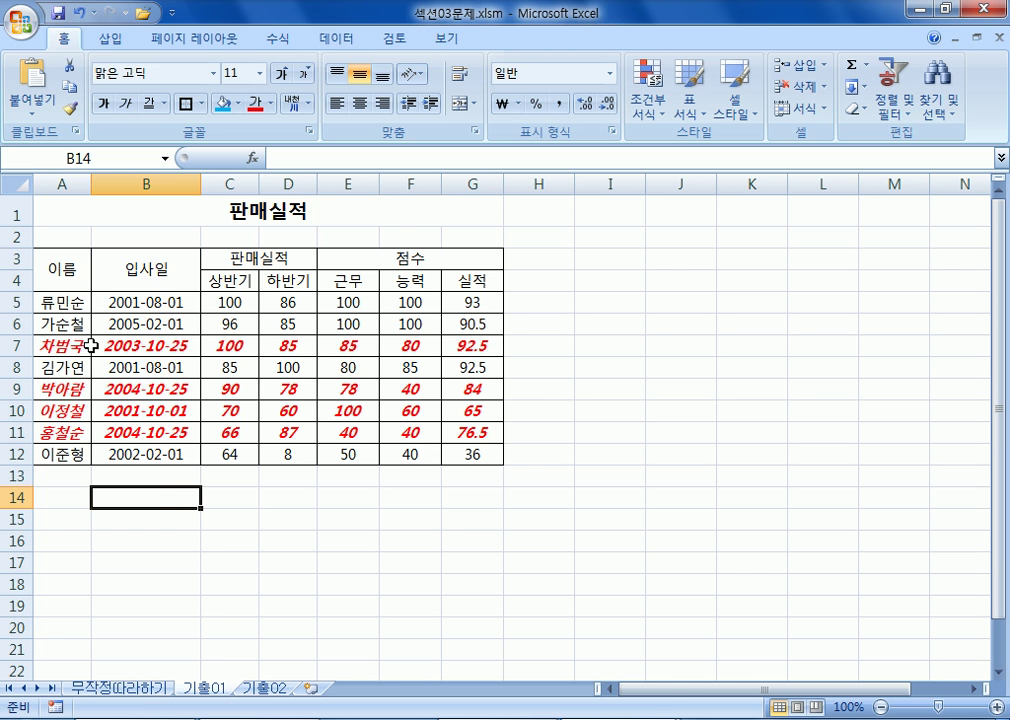
left_click_drag(12, 302, 12, 453)
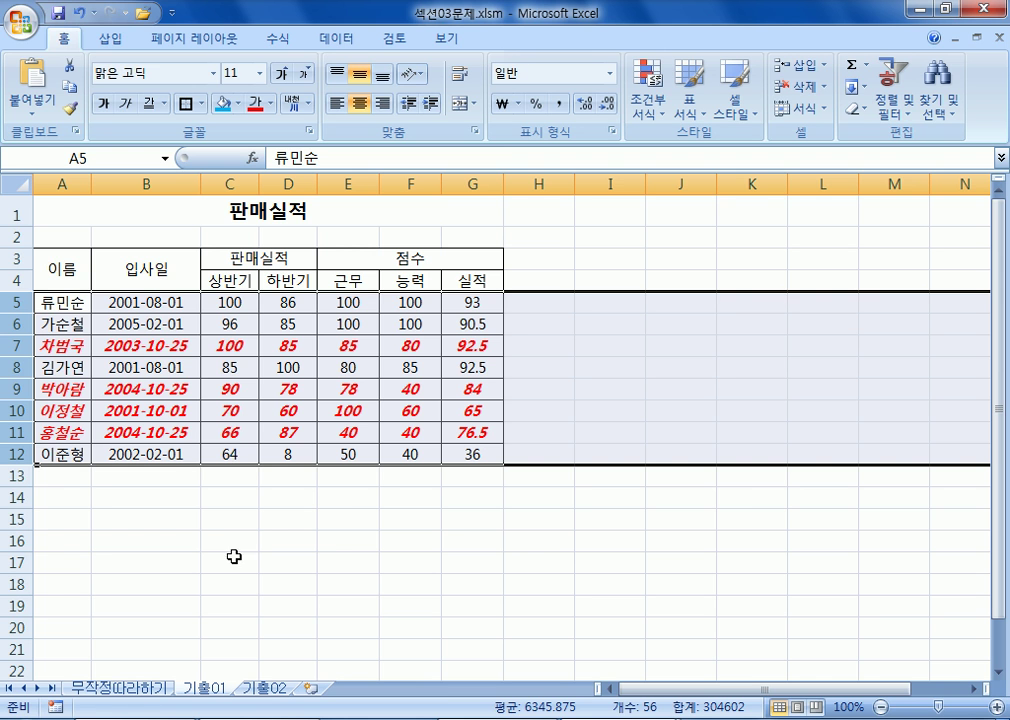
left_click(87, 486)
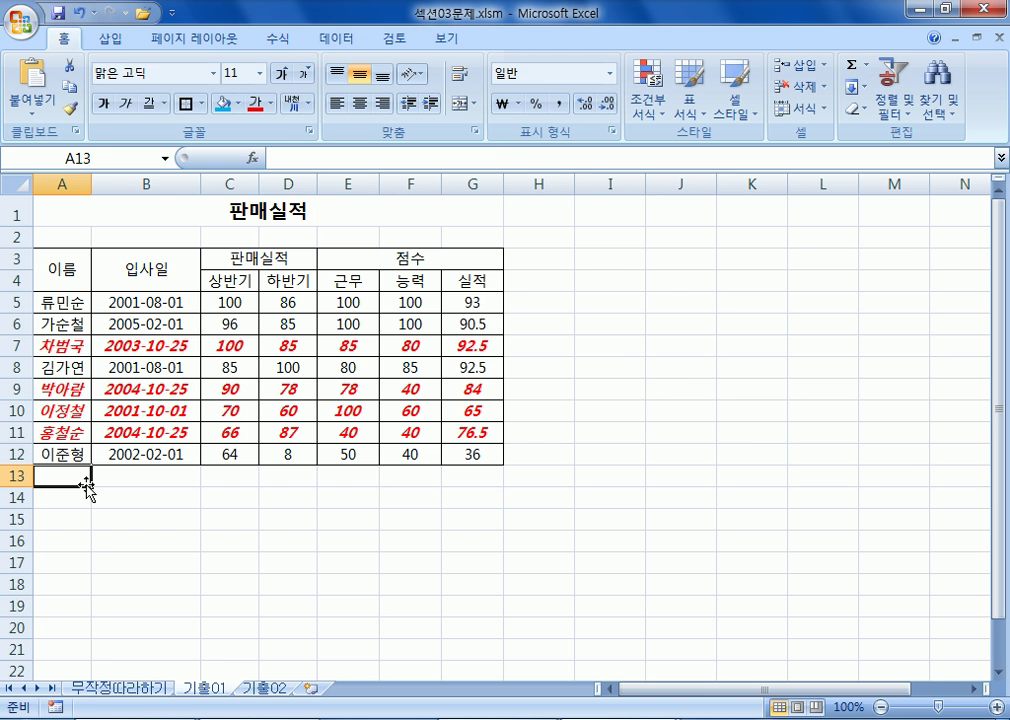
Switch to Notepad and add the line "* 각 셀에 대해서... > 다음을 포함하는 셀만 서식 지정" below the MONTH note.
key("alt+Tab")
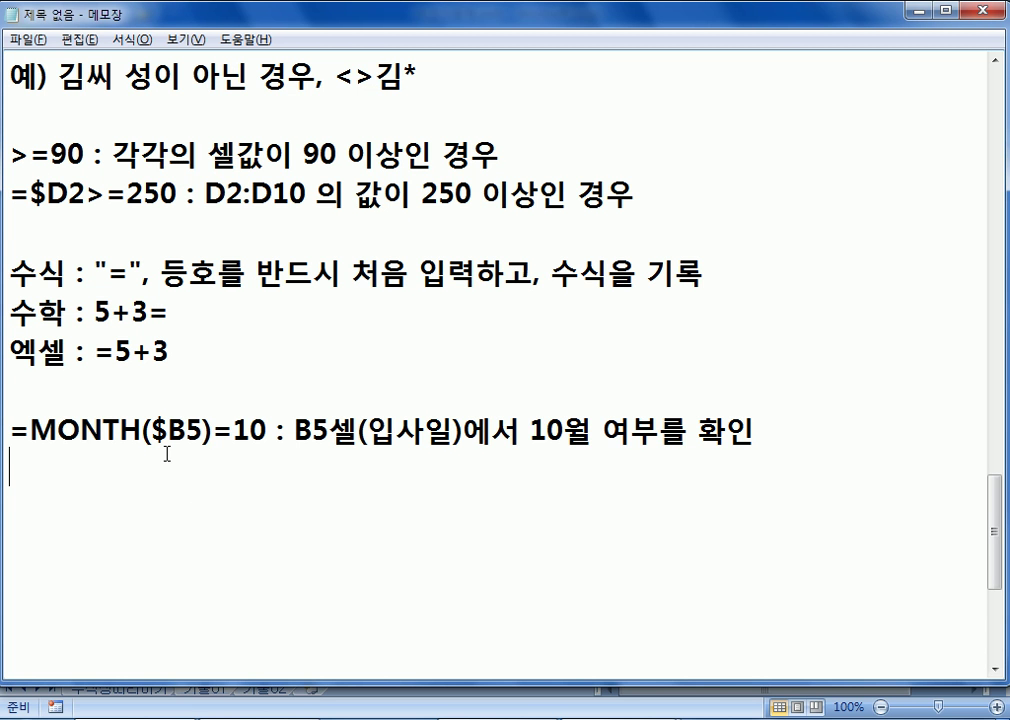
type("* ")
type("각 셀에 ㄷ")
type("대해서,,,")
key("BackSpace")
key("BackSpace")
key("BackSpace")
type("... >")
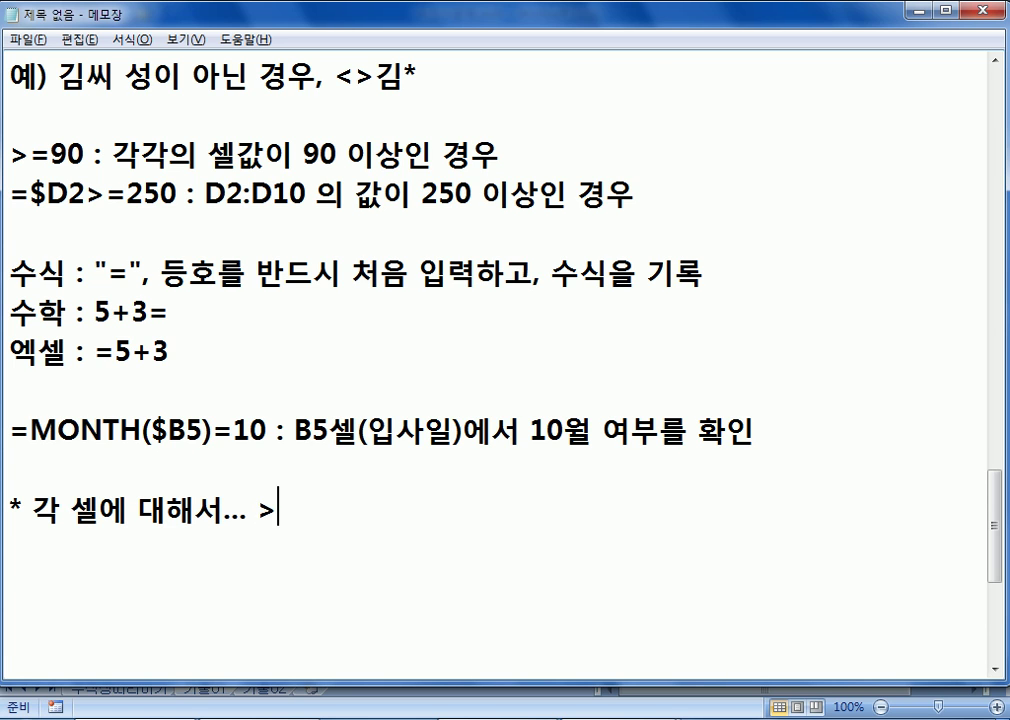
type(" 다음을 포함ㅎ")
type("ㅏ는 셀만 ㅅ")
type("ㅓ식 지정")
key("Return")
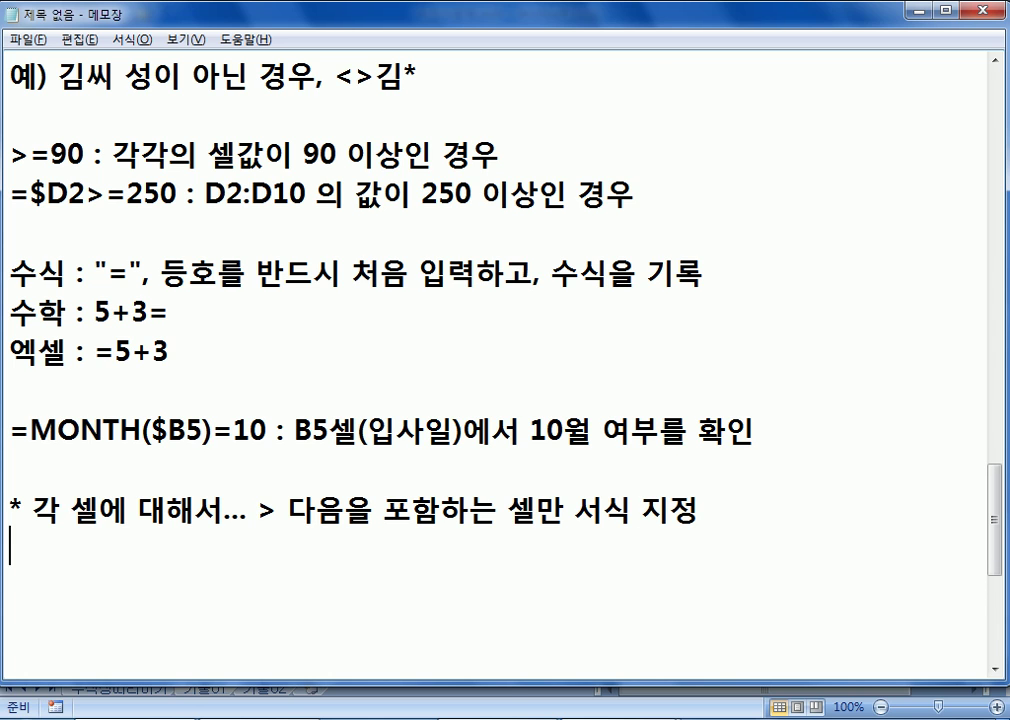
Add the second note line "* 행 전체를... > 수식을 사용하여 서식을 지정할 셀 결정".
type("* ")
type("행 저")
type("ㄴ체를")
type(",,")
key("BackSpace")
key("BackSpace")
type("...")
type(" > 숫")
type("ㅣㄱ을 사용하여")
type(" 서식을 지")
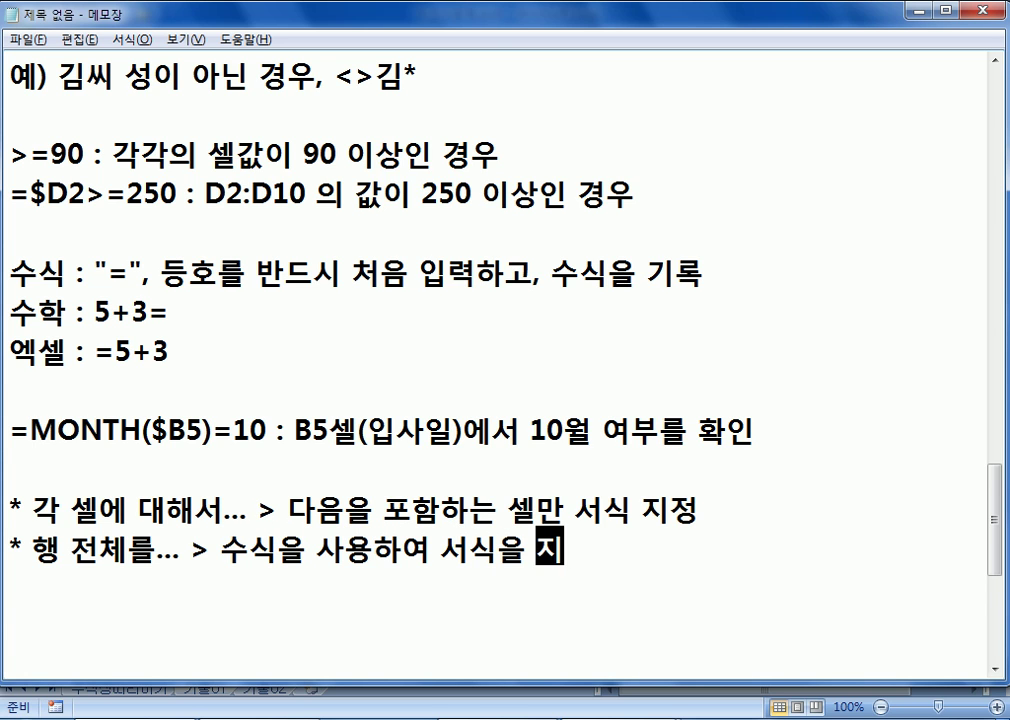
type("정할 셀 결저ㅇ")
key("Return")
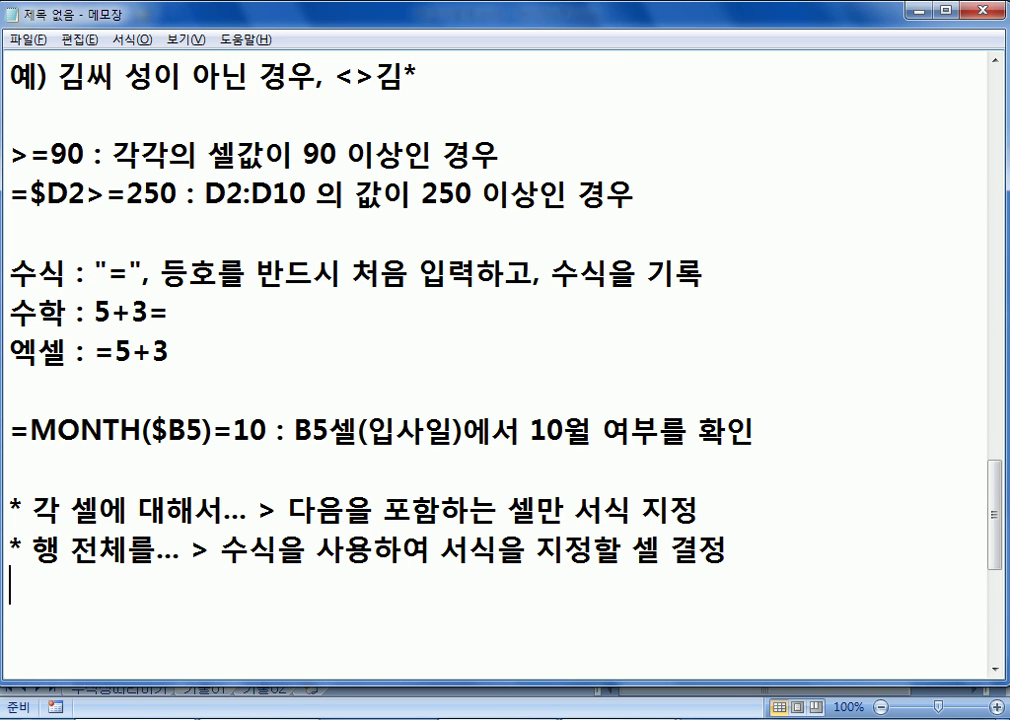
Review the note on formatting individual cells and the word 수식 in the whole-row note.
scroll(127, 444, "down", 2)
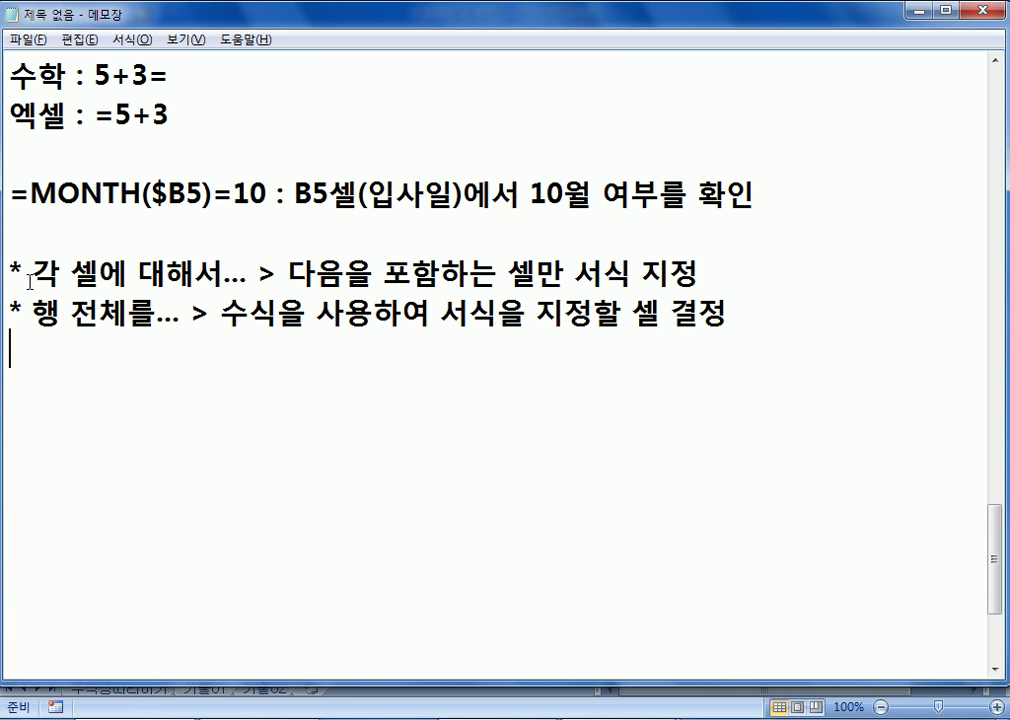
left_click_drag(8, 272, 752, 280)
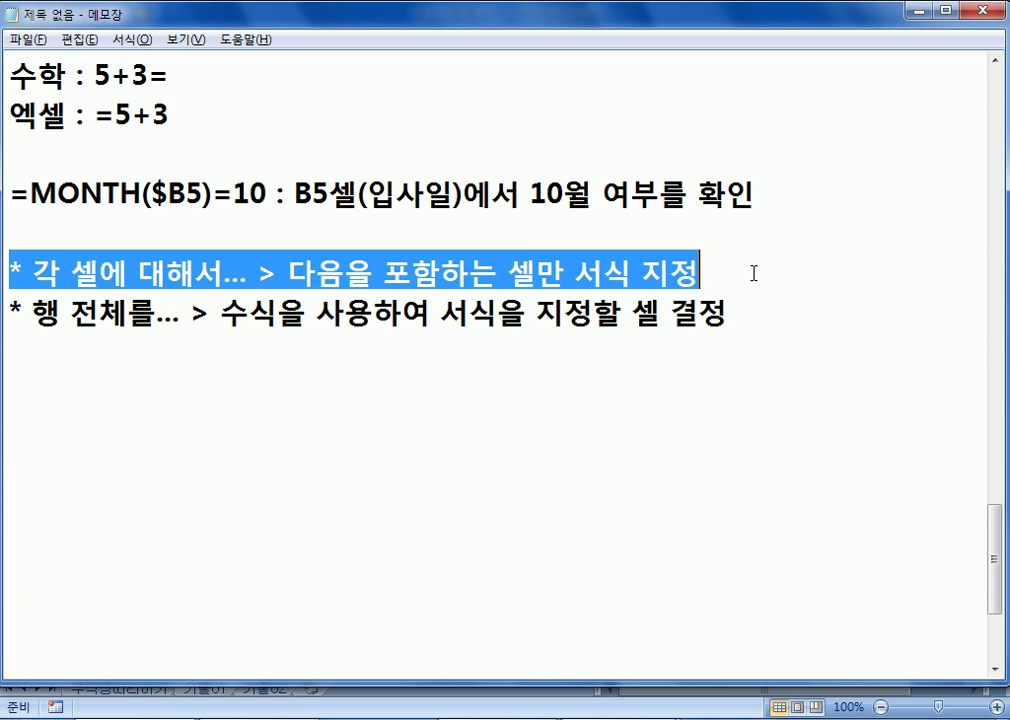
left_click_drag(233, 313, 276, 313)
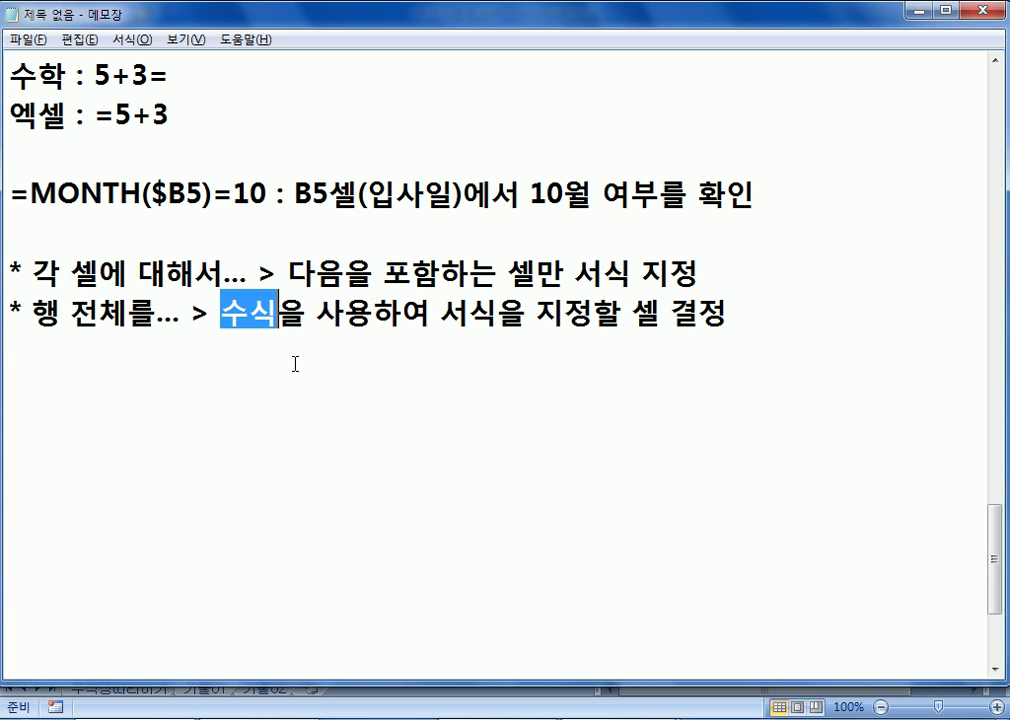
Add the line "이번달 생일인 사람만 서식지정" below the two rule notes, separated from them by a blank line.
left_click(295, 363)
key("Return")
key("BackSpace")
key("Return")
type("이번달 ")
type("생일이")
type("ㄴ 사람을")
key("BackSpace")
key("BackSpace")
key("BackSpace")
type("만 거")
key("BackSpace")
key("BackSpace")
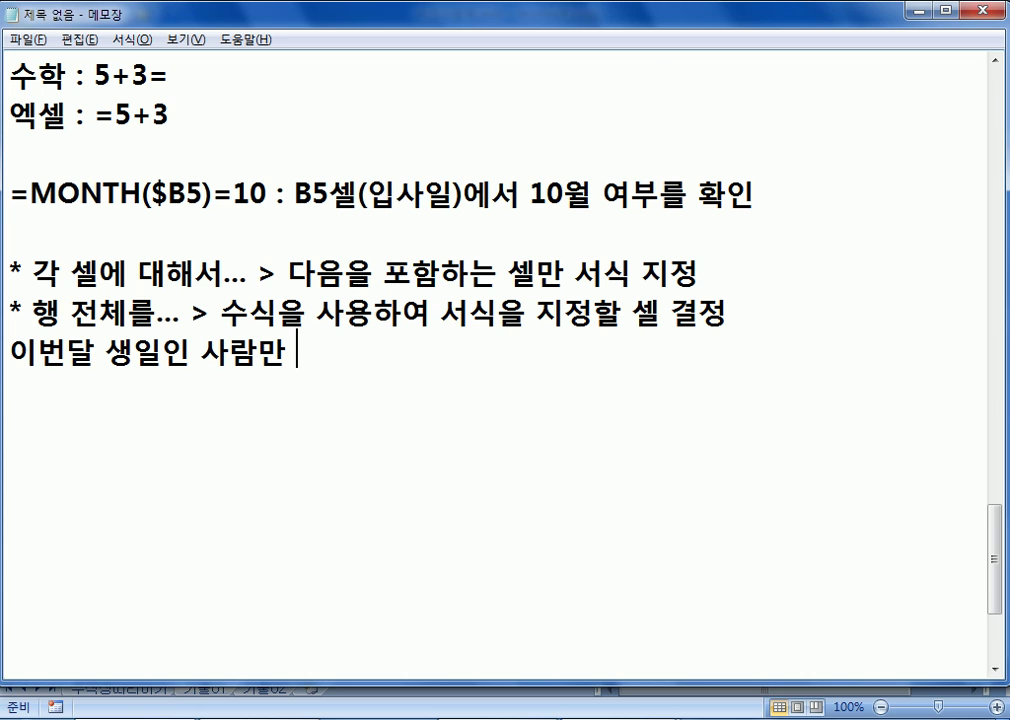
type("서식지정")
key("Return")
key("Up")
key("Return")
key("Down")
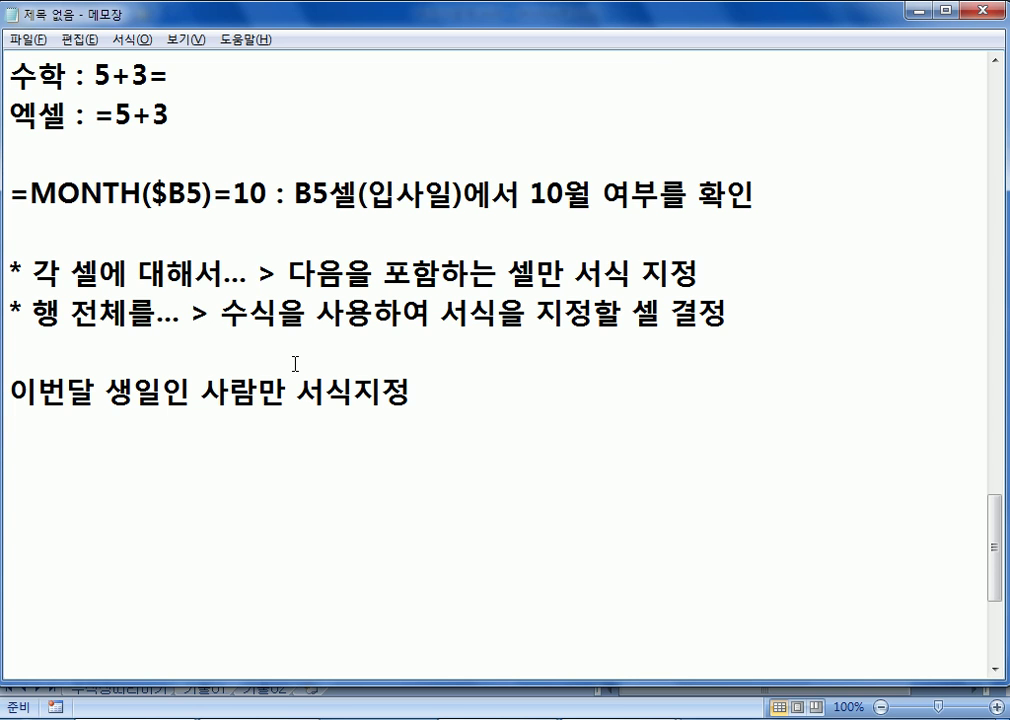
Begin the example formula with =MONTH($B5) on the line under the birthday heading.
type("=MONTH(")
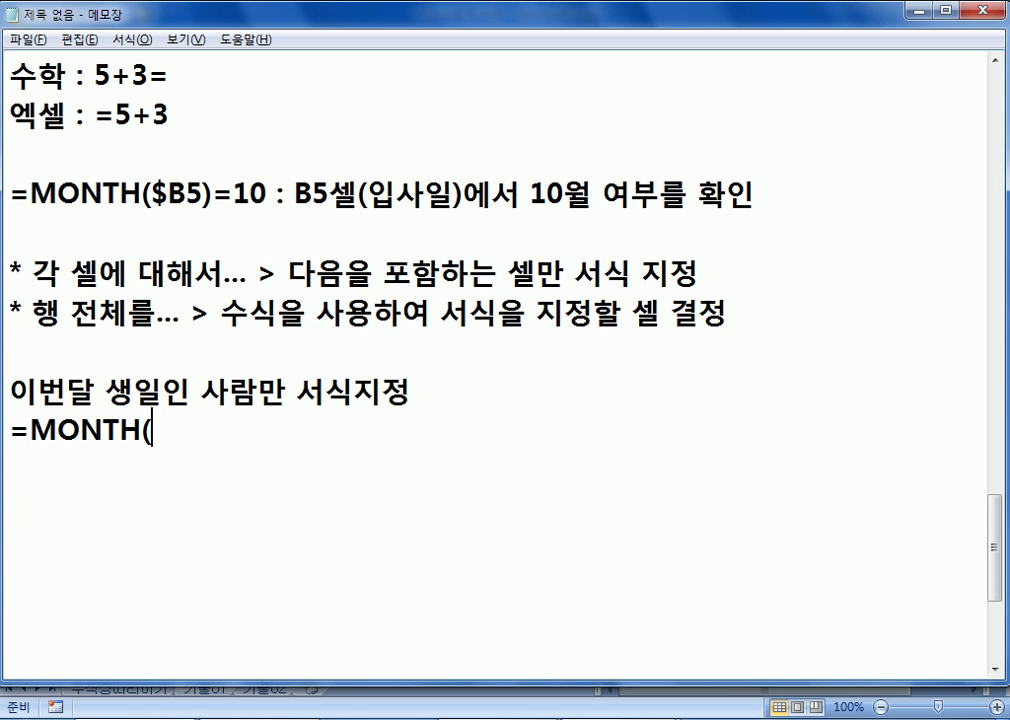
type("$D")
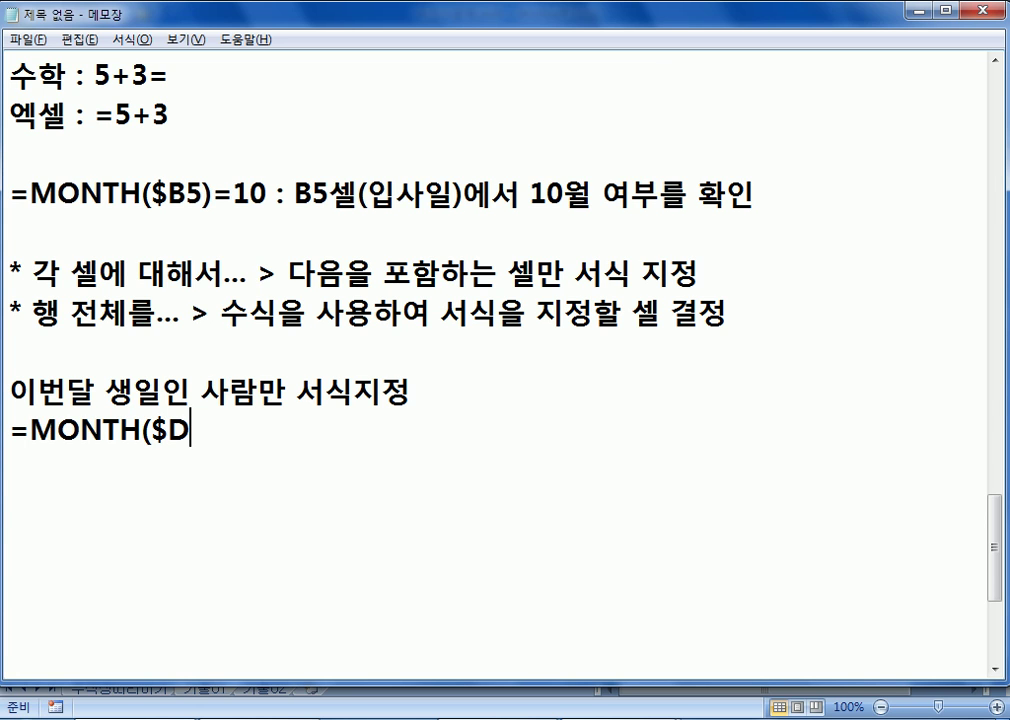
key("BackSpace")
type("B5)")
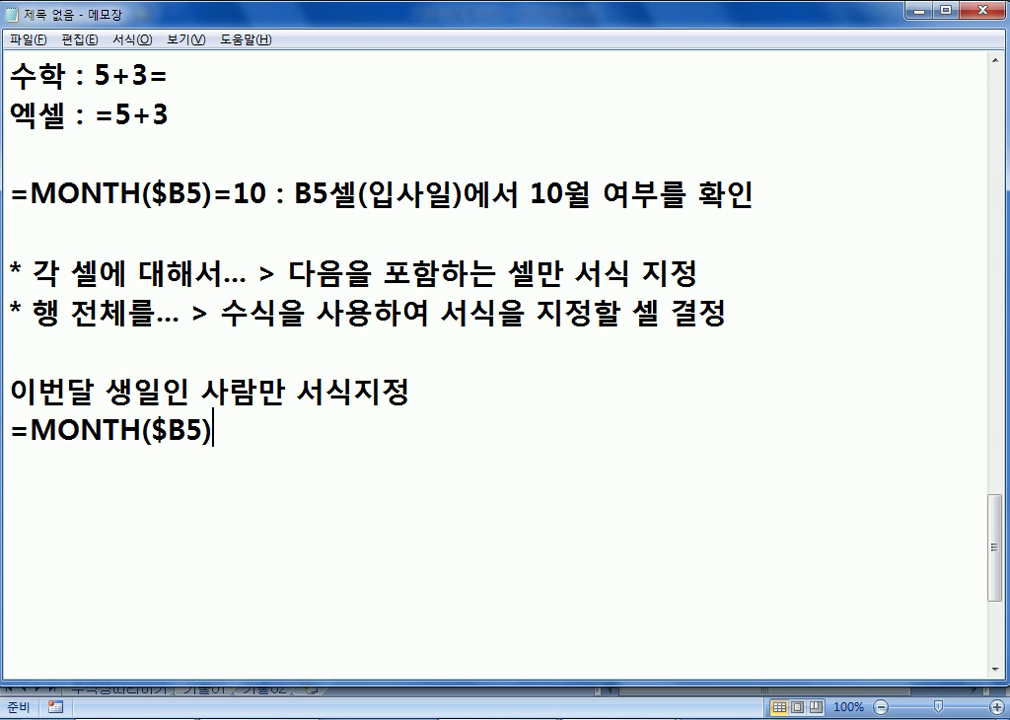
Append "(B5 : 생년월일)" to the end of the birthday heading line.
left_click(206, 393)
key("End")
type("(B4")
key("BackSpace")
type("ㅛㅅ")
key("BackSpace")
key("BackSpace")
type("65")
key("BackSpace")
key("BackSpace")
type("5")
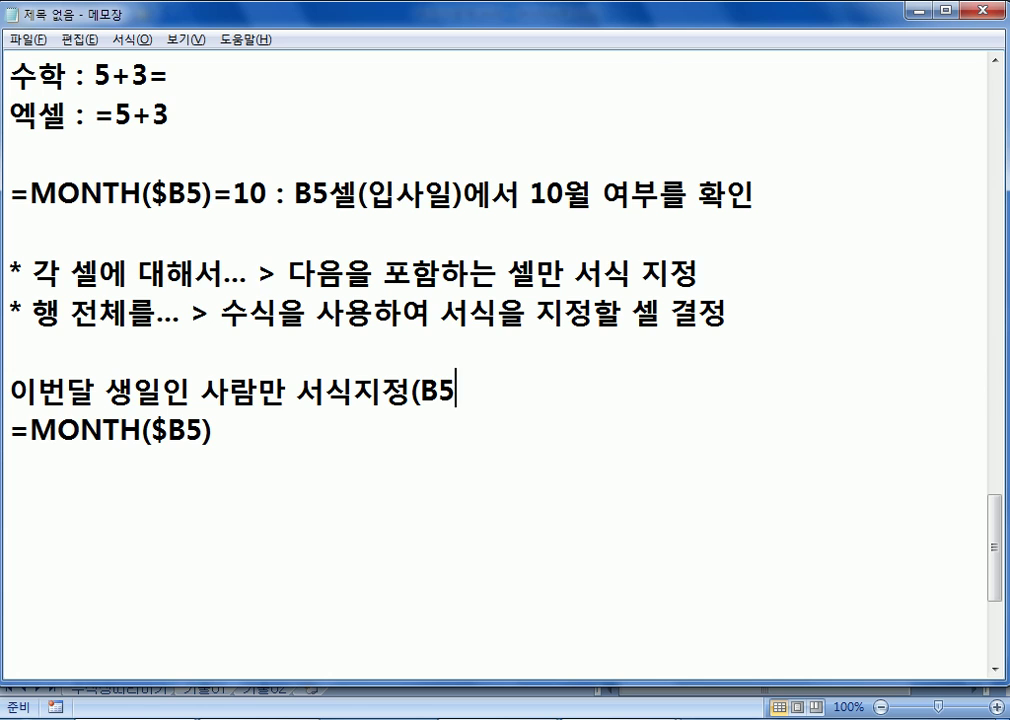
type(" : ㅅ")
type("ㅐㅇ")
type("ㄴ")
key("BackSpace")
type("년월일)")
Complete the example formula as =MONTH($B5)=MONTH(TODAY()) and start a new line below it.
key("Down")
key("BackSpace")
type("=")
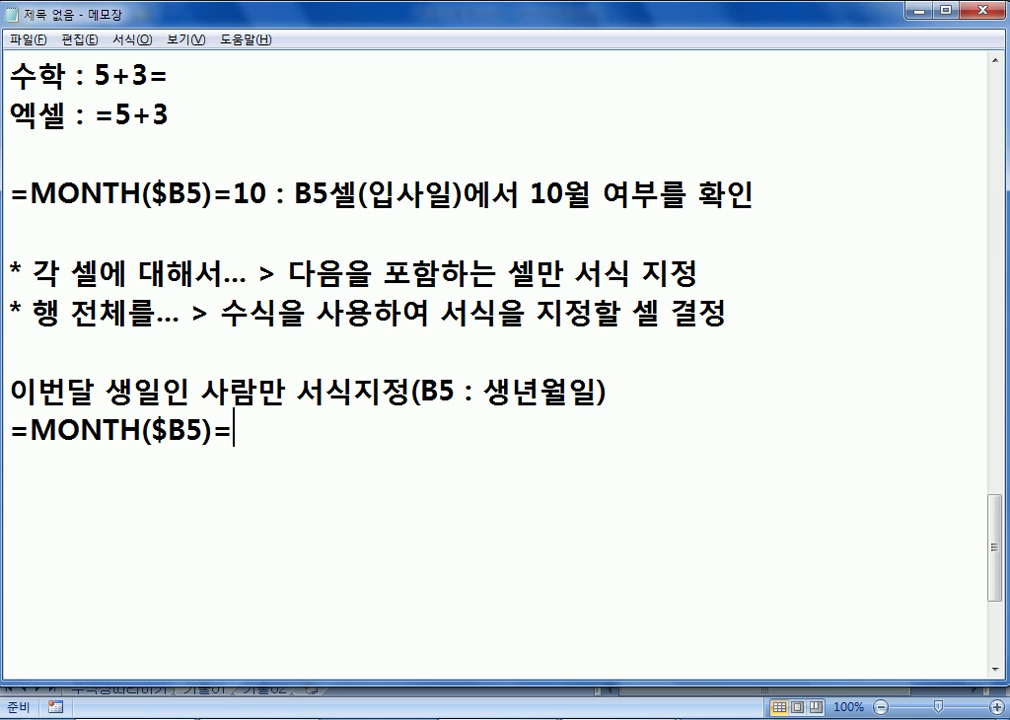
type("ㅡ")
key("BackSpace")
type("MO")
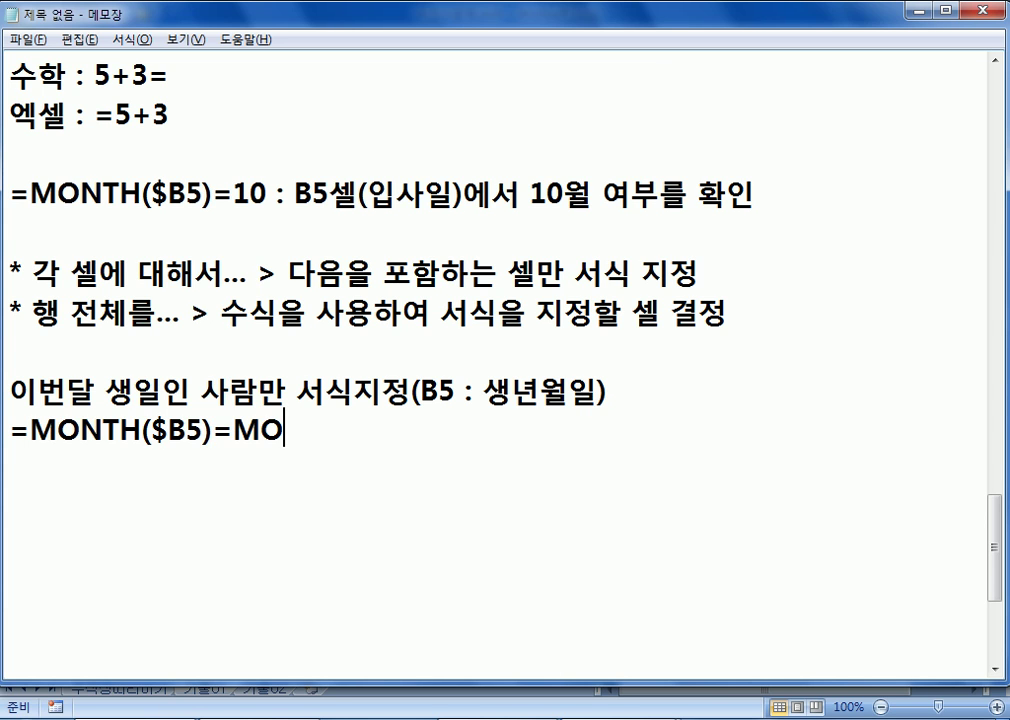
type("NTH(")
type("TODAY())")
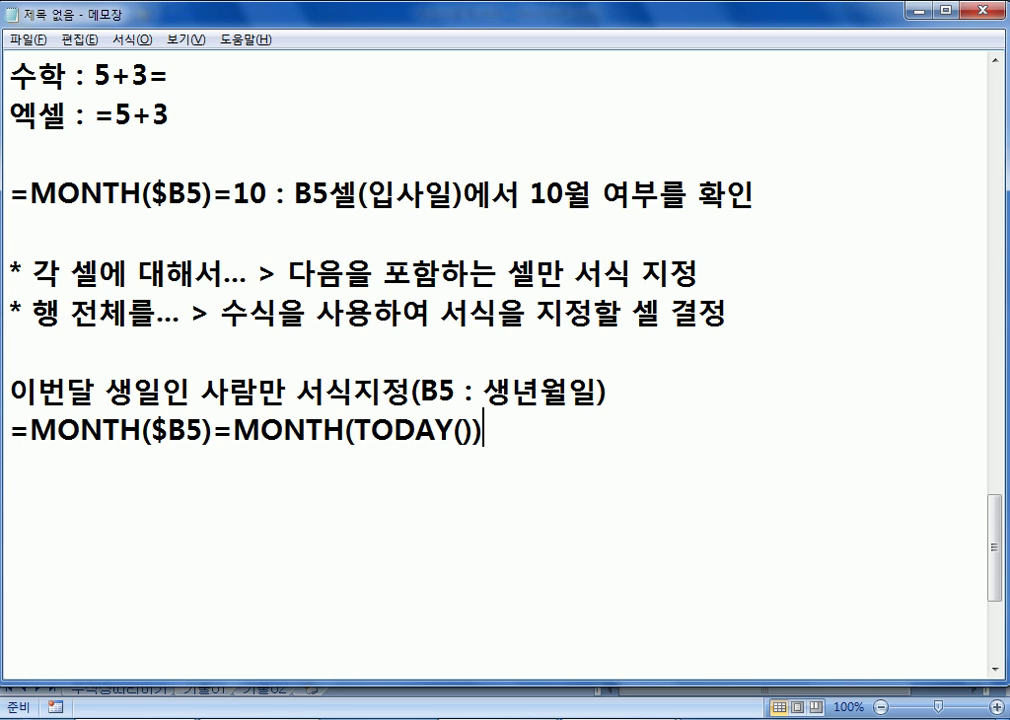
key("Return")
Compare the MONTH($B5) and MONTH(TODAY()) parts of the birthday formula with the fixed value 10 in the earlier formula.
double_click(166, 430)
left_click_drag(163, 424, 38, 431)
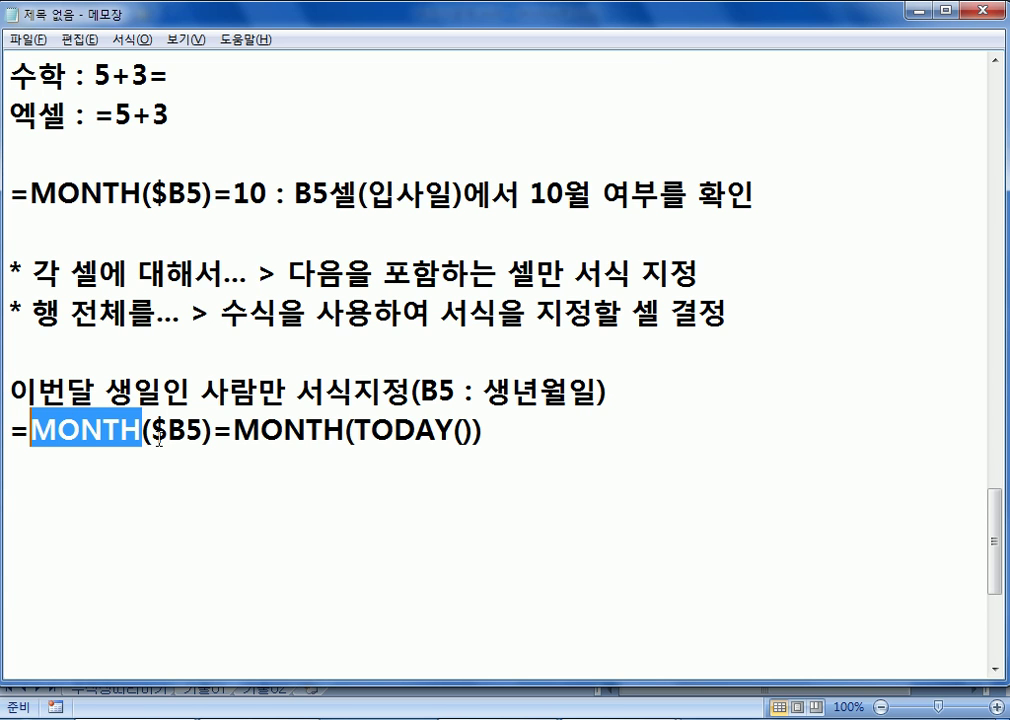
left_click_drag(233, 195, 267, 195)
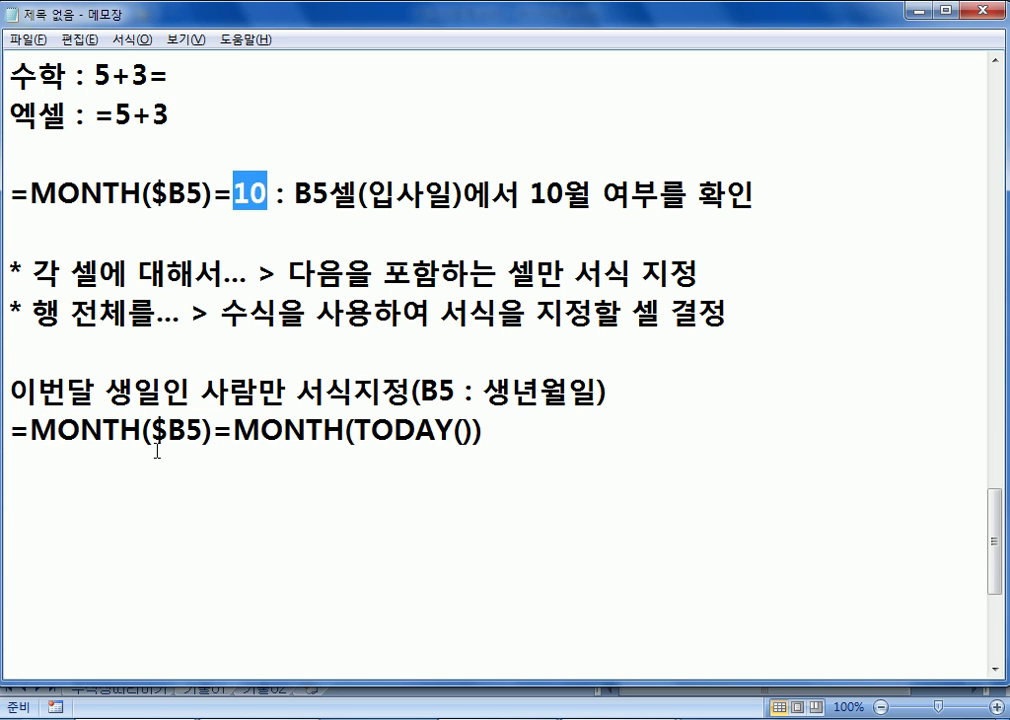
left_click_drag(213, 430, 31, 430)
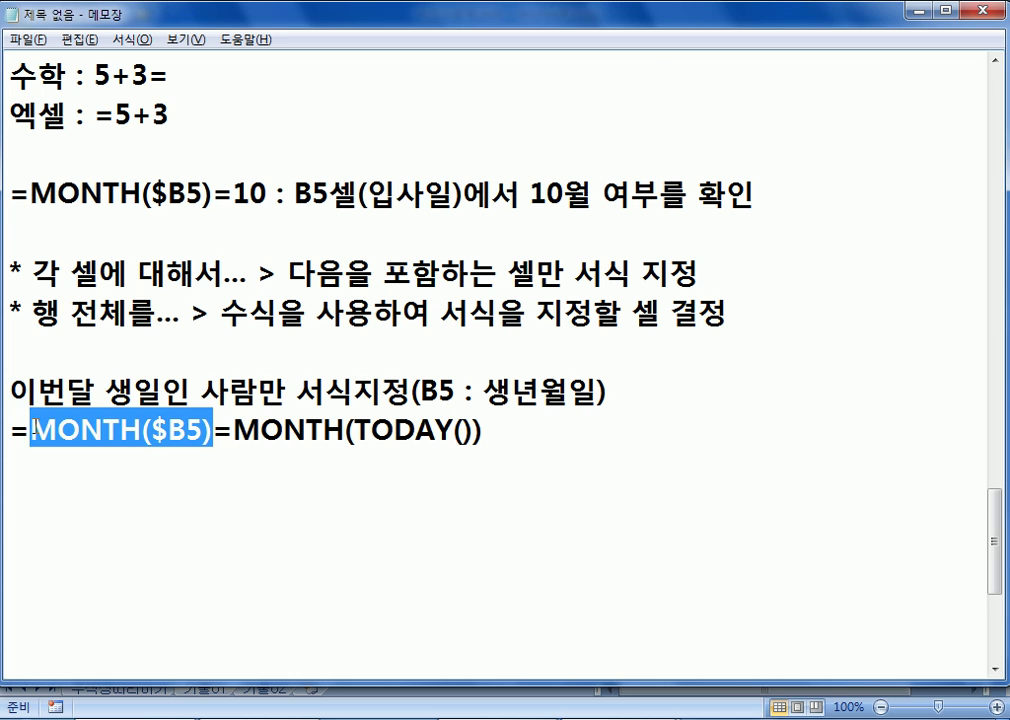
left_click_drag(355, 430, 474, 435)
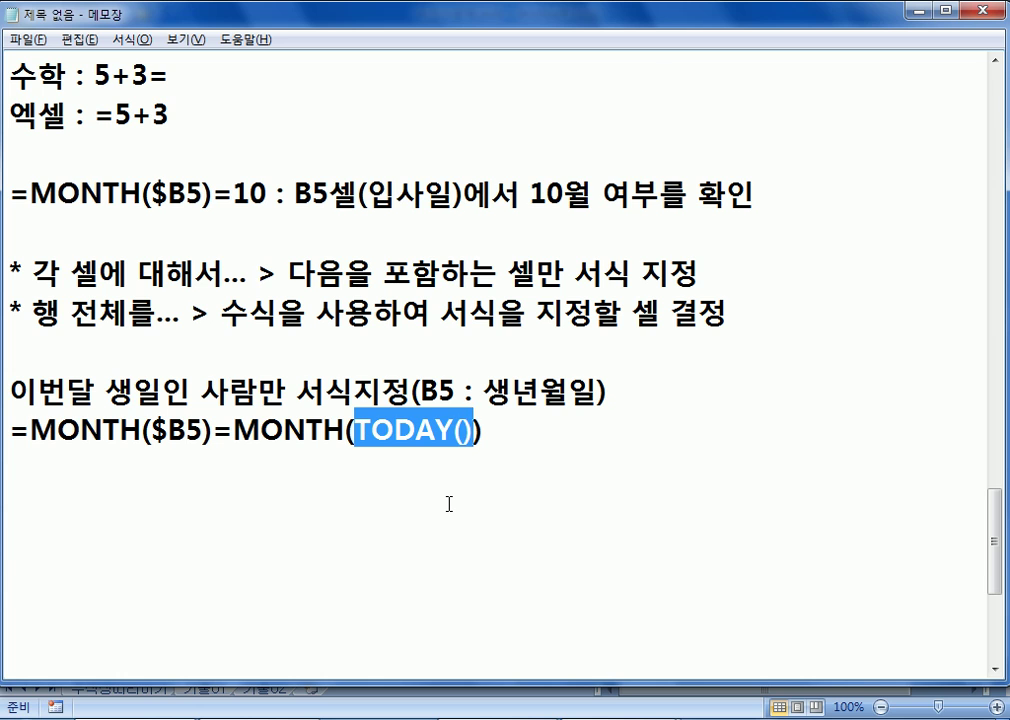
left_click_drag(233, 430, 348, 432)
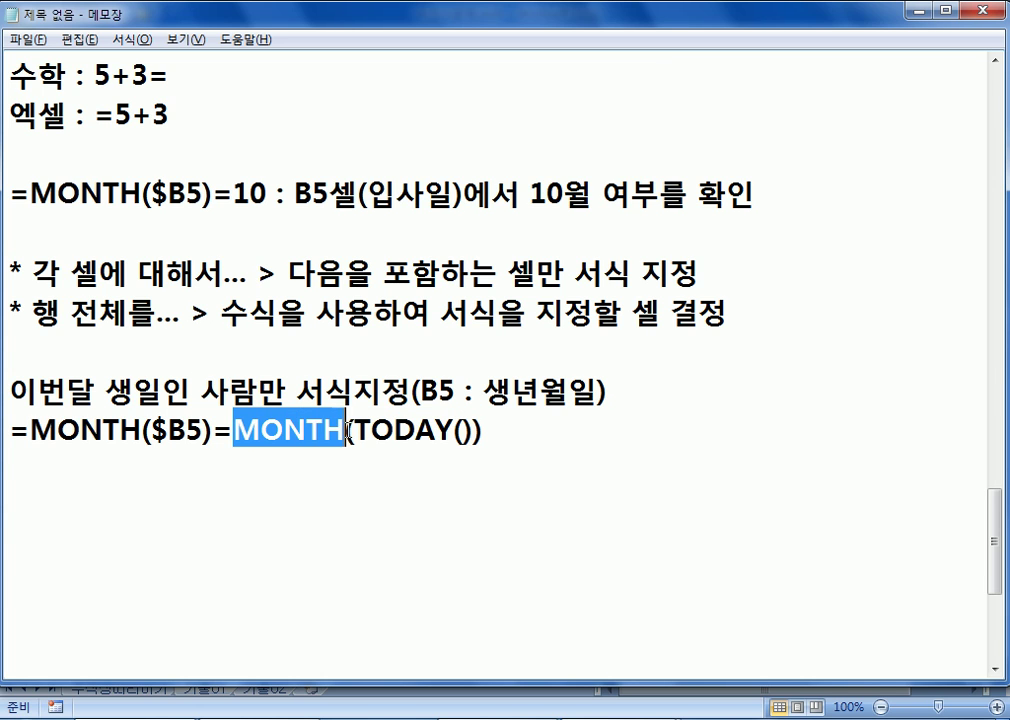
Write the note "* TODAY() : 시스템에 있는 오늘 날짜" on the line below the birthday formula.
left_click(327, 487)
type("* ")
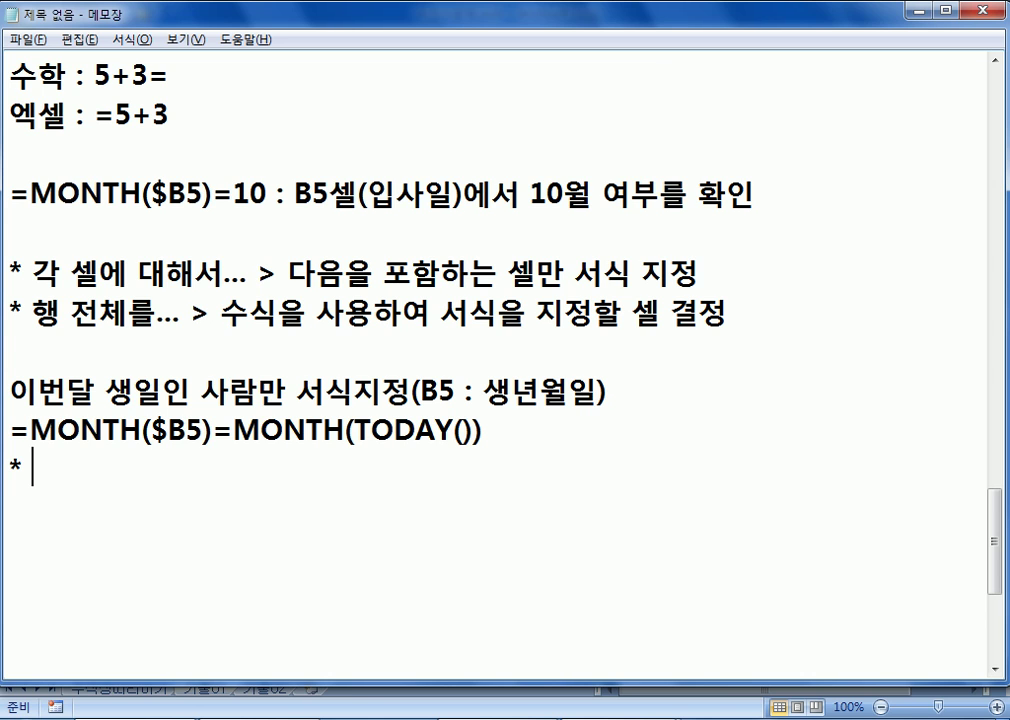
type("TODAY() : ")
type("TLTM")
key("BackSpace")
key("BackSpace")
key("BackSpace")
key("BackSpace")
key("Hangul")
type("시스템에 있는 ㅗ")
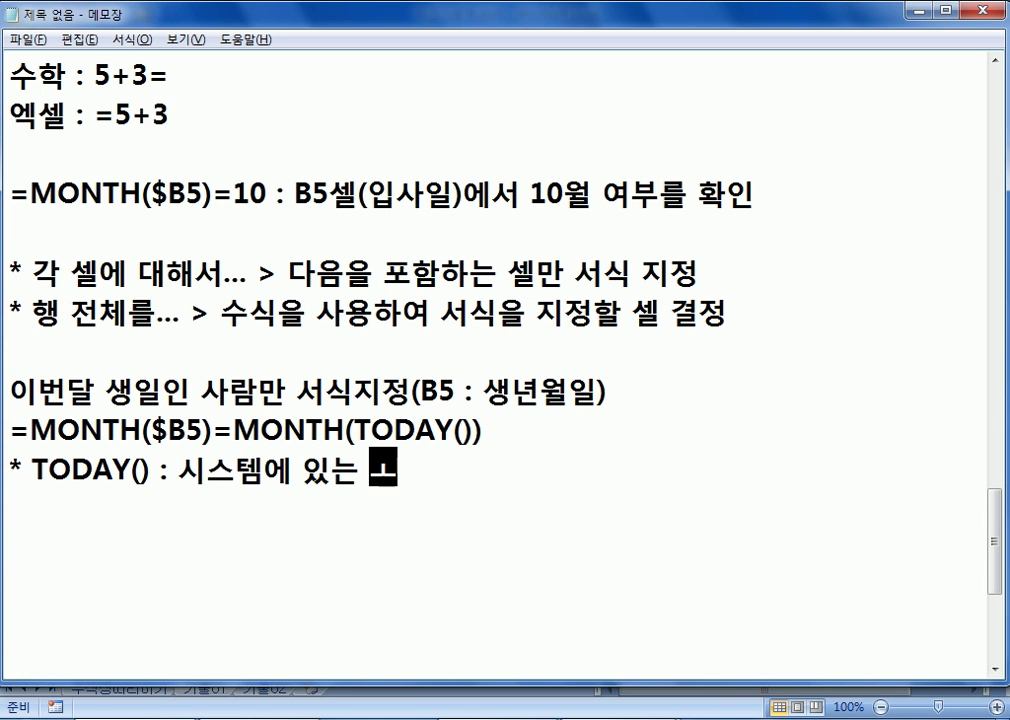
key("BackSpace")
type("오늘 날ㅉ")
type("ㅏ")
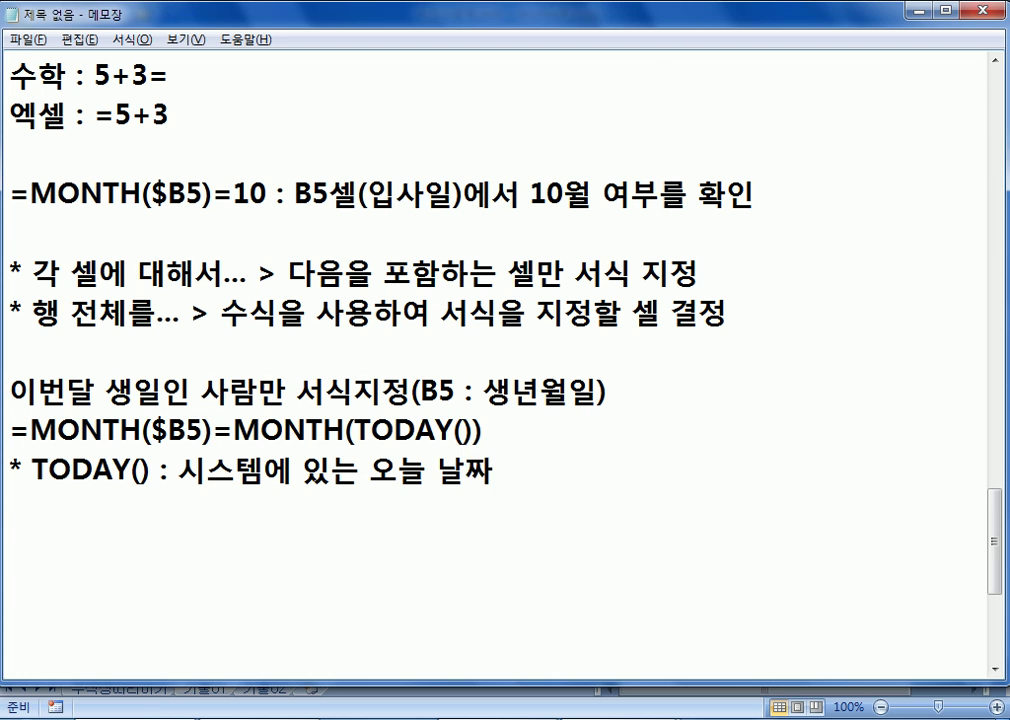
Append the example date " : 2016-11-16" to the TODAY() note and start a new line below it.
type(" : ")
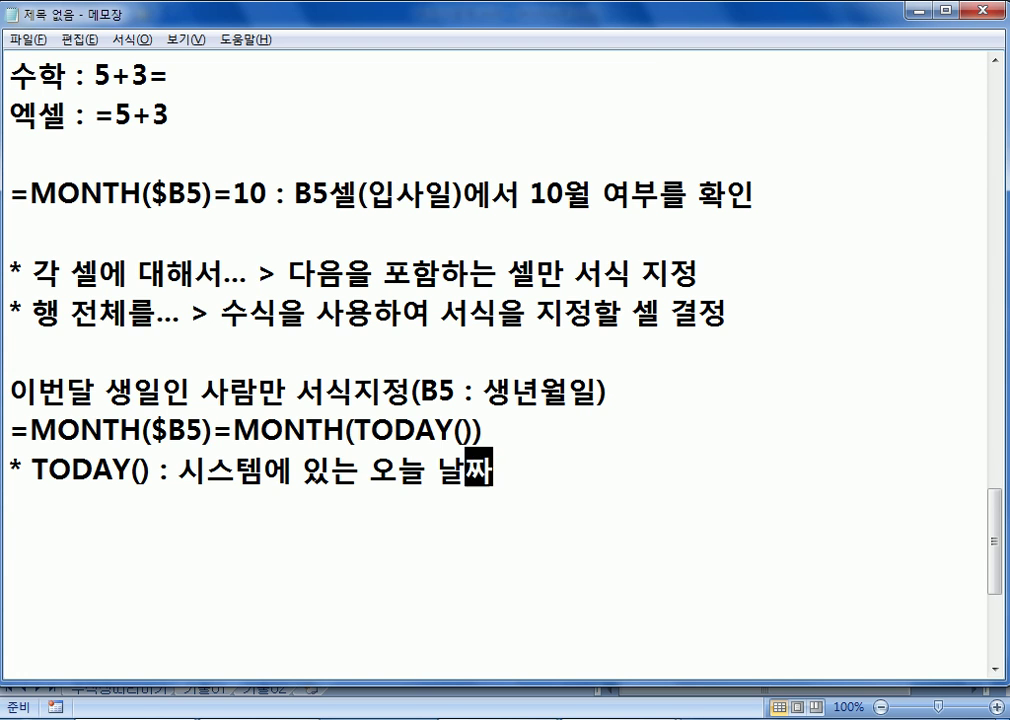
type("2016-11-16")
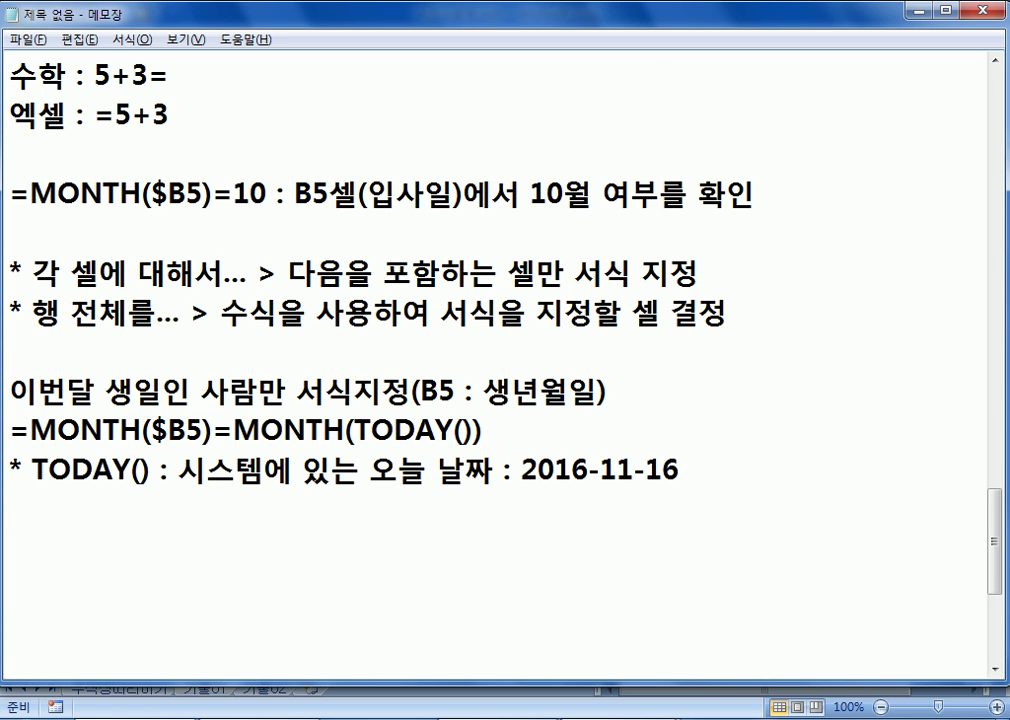
key("Return")
Examine how TODAY() is nested inside MONTH in the birthday formula, ending on the empty line below the TODAY() note.
left_click_drag(355, 430, 473, 432)
left_click_drag(346, 430, 235, 430)
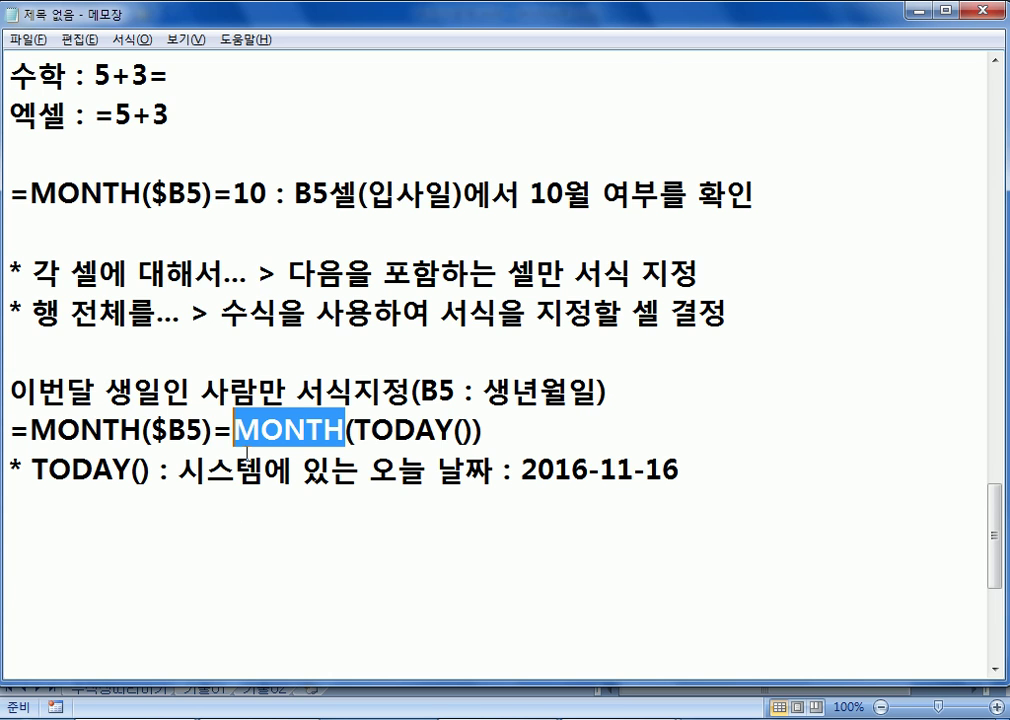
left_click(521, 427)
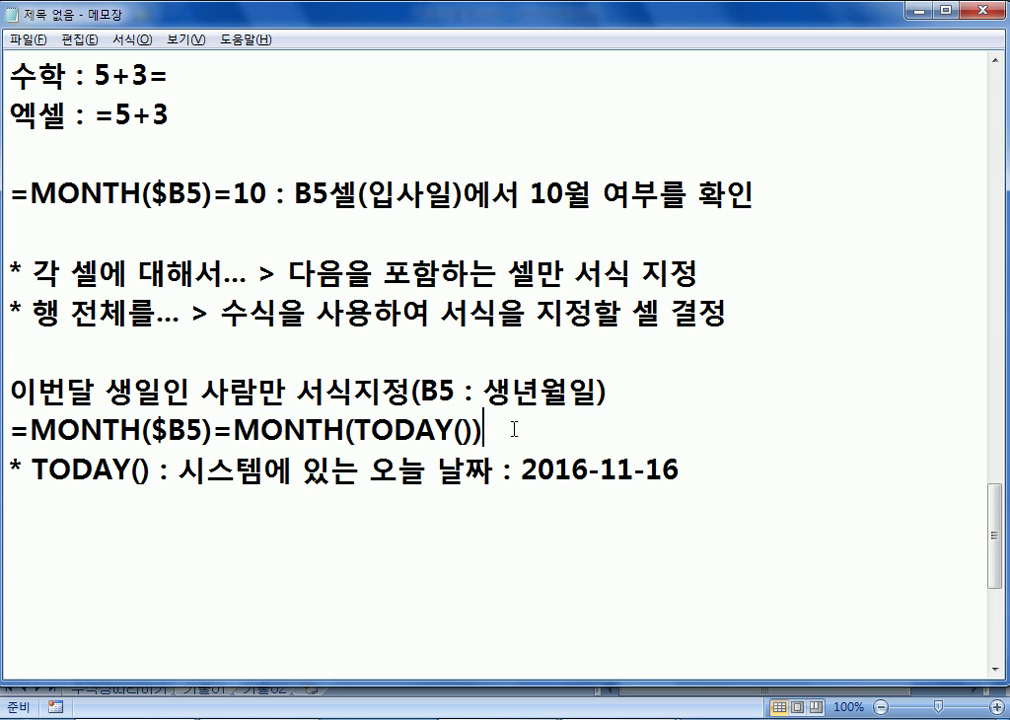
key("shift+Left")
key("shift+Left")
key("shift+Left")
key("shift+Left")
key("shift+Left")
key("shift+Left")
key("shift+Left")
key("shift+Left")
key("shift+Left")
key("shift+Left")
key("shift+Left")
key("shift+Left")
key("shift+Left")
key("shift+Left")
key("shift+Left")
key("shift+Left")
key("shift+Left")
key("shift+Left")
key("shift+Left")
key("shift+Left")
left_click(313, 540)
left_click(87, 502)
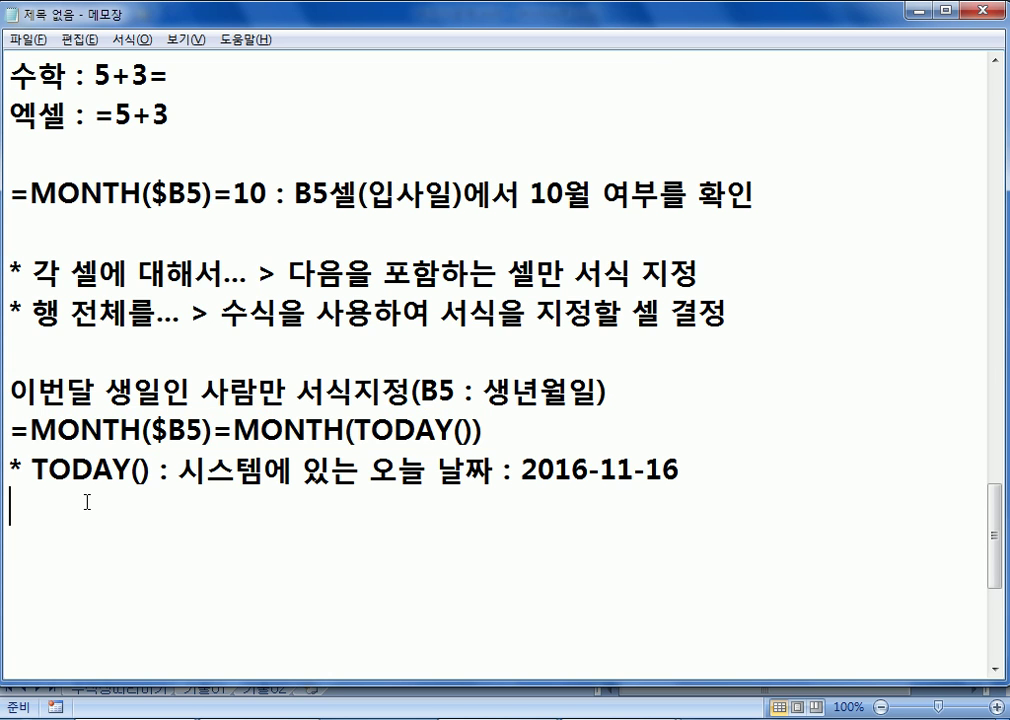